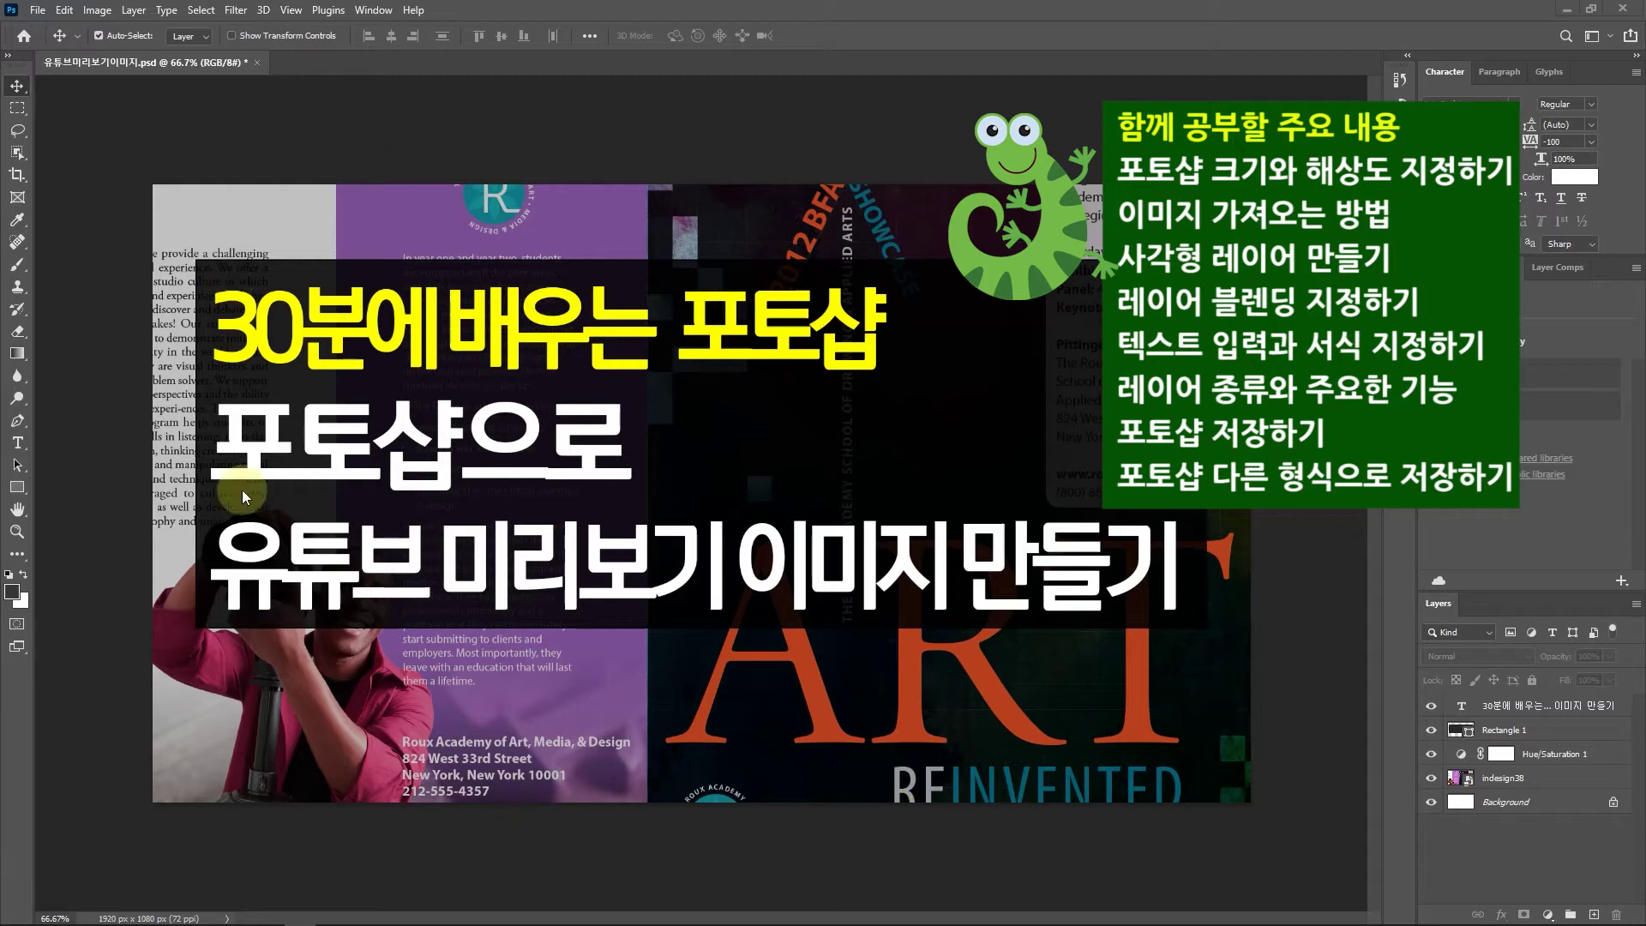
# - Check the pixel dimensions and resolution of the finished YouTube thumbnail in Image Size without changing them
pyautogui.click(97, 10)
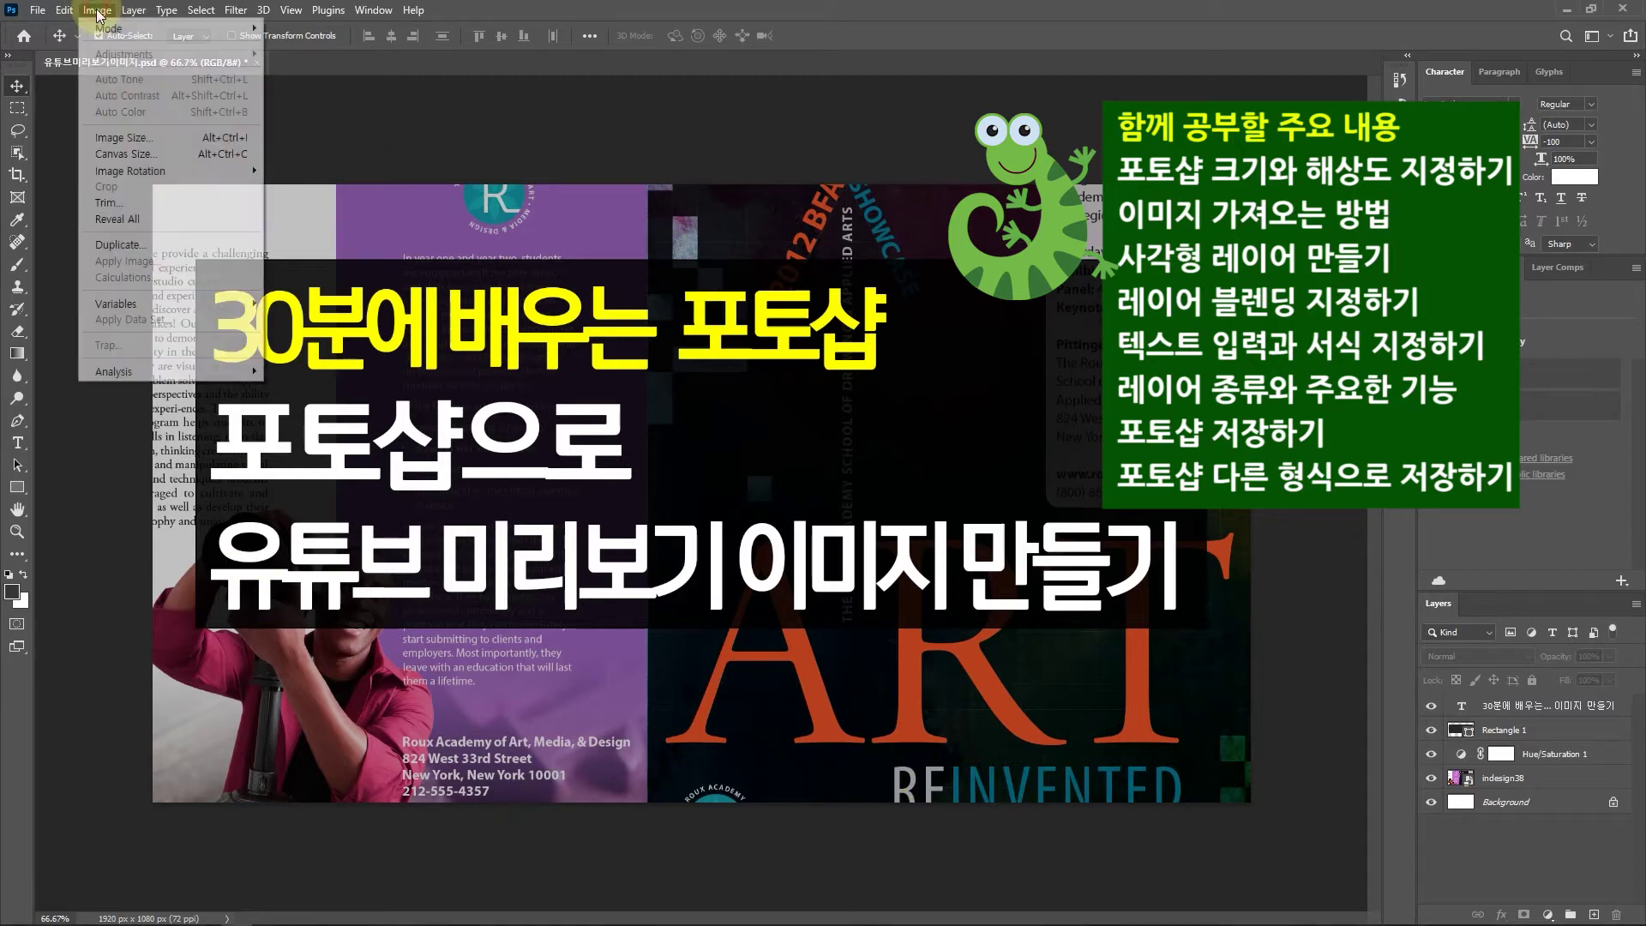
pyautogui.click(138, 139)
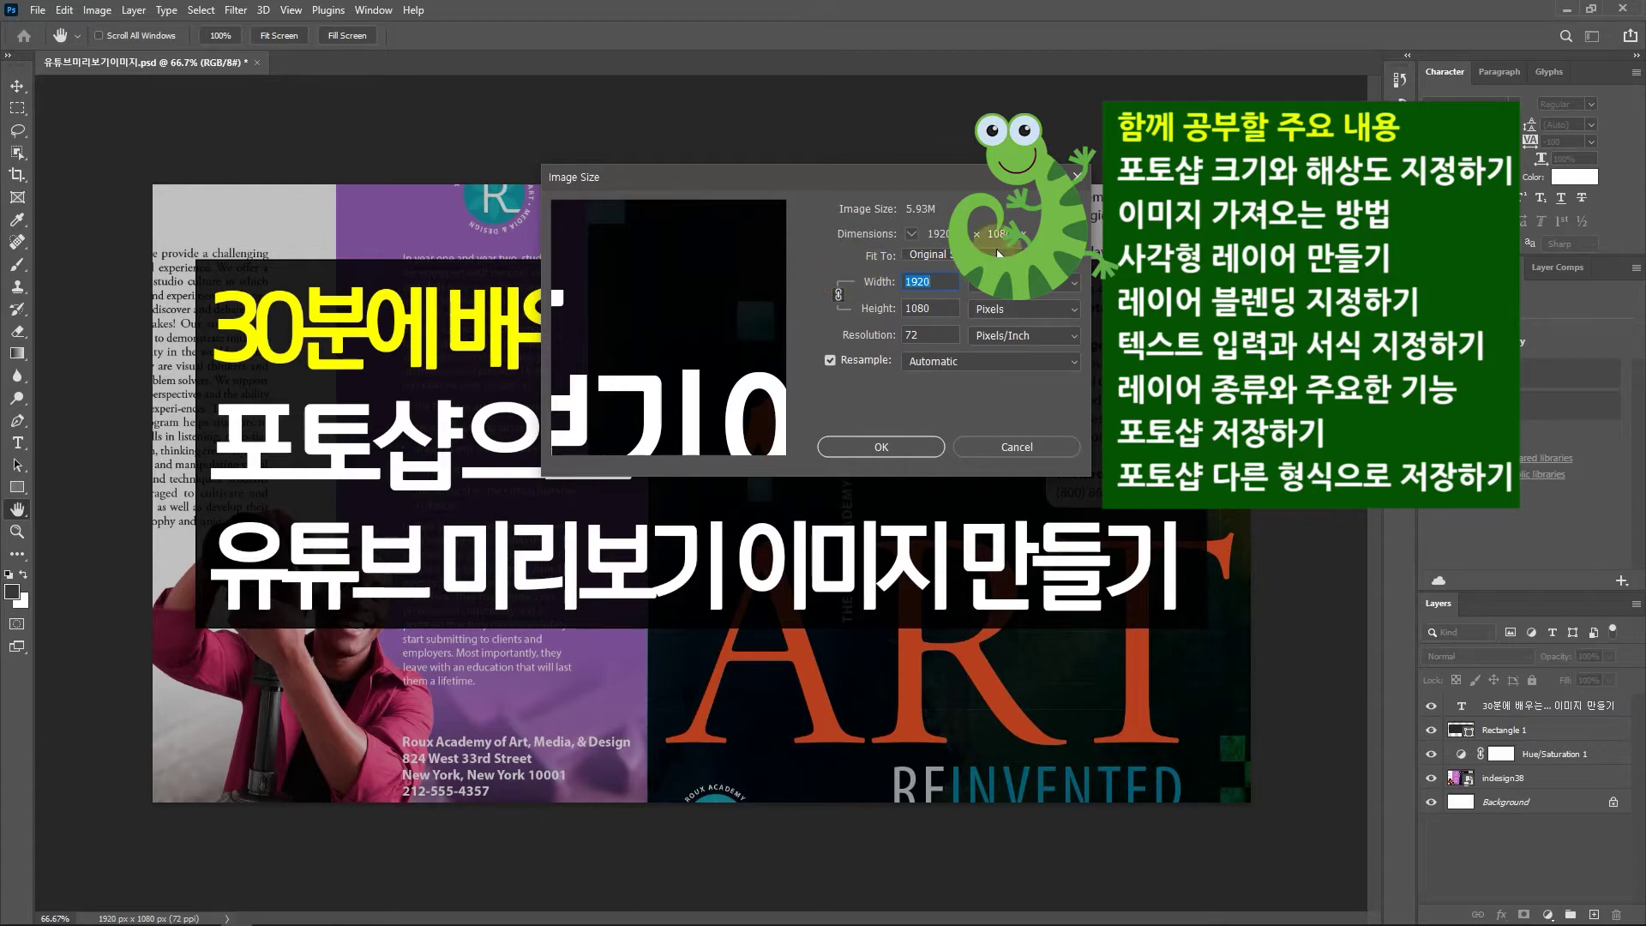
pyautogui.click(1076, 178)
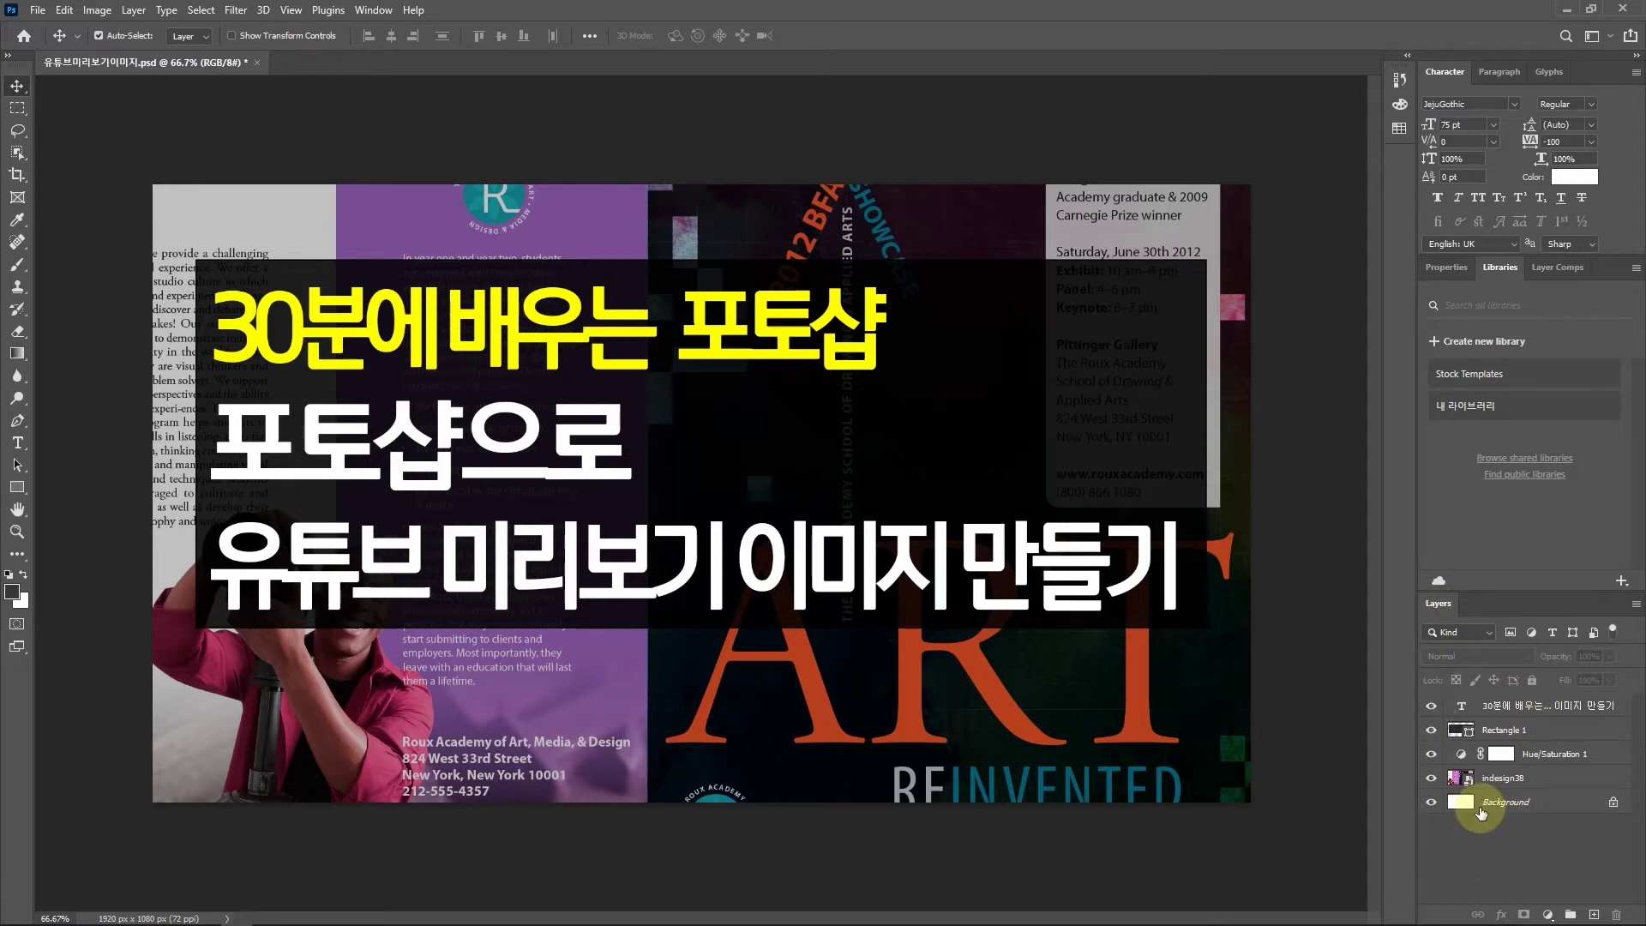
pyautogui.click(369, 12)
pyautogui.moveTo(419, 48)
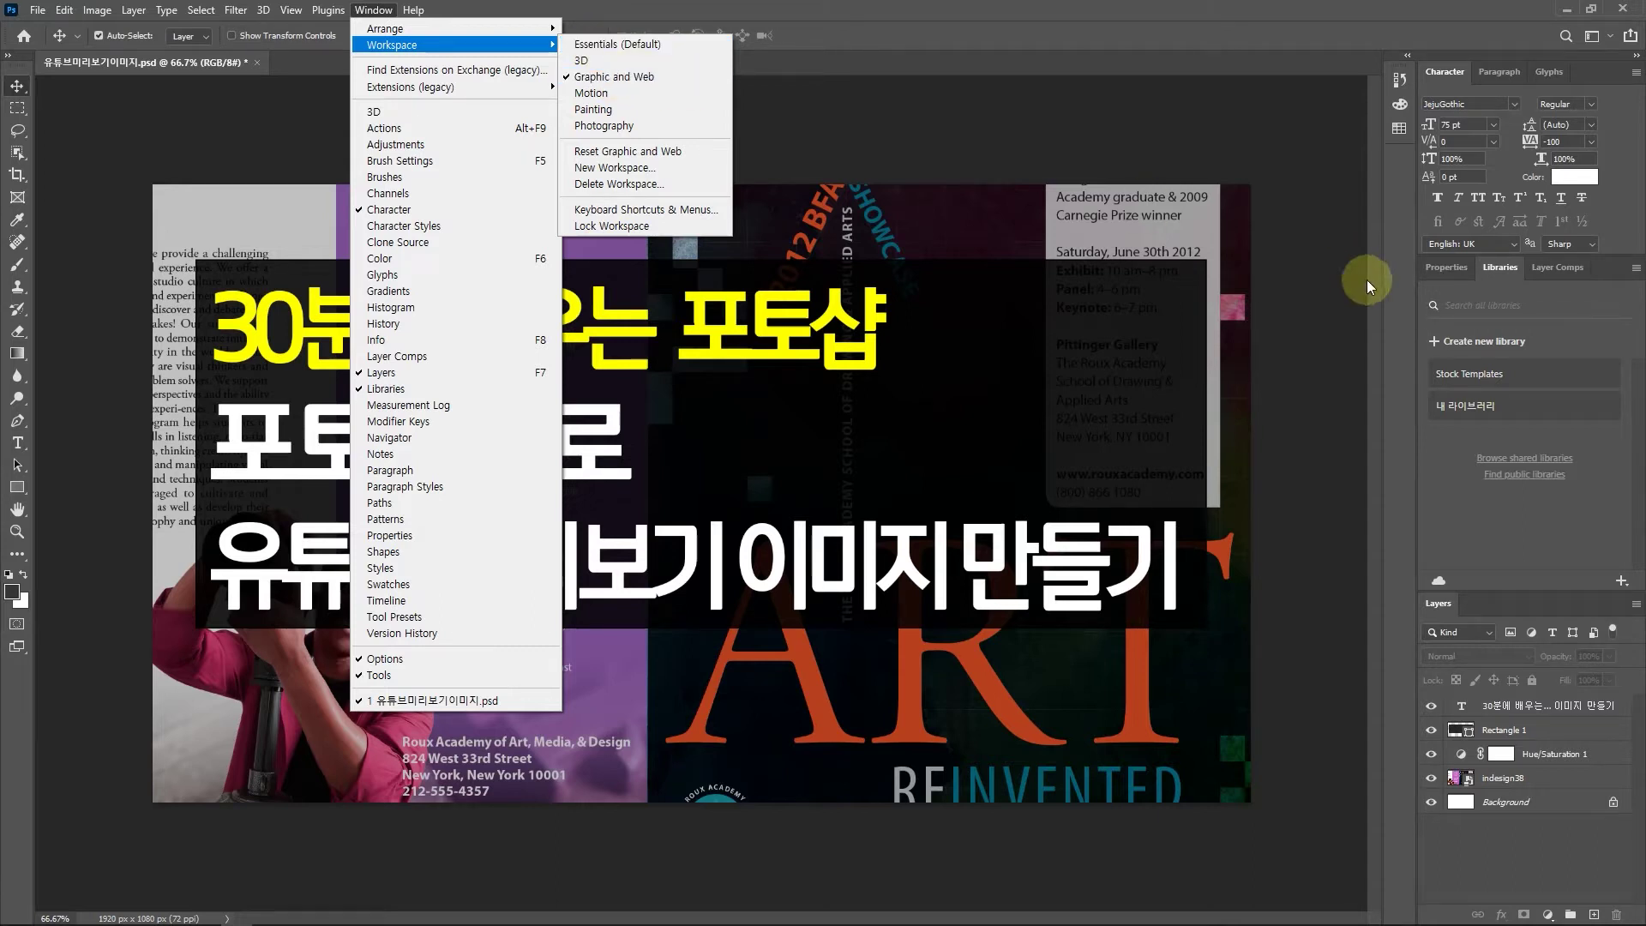
pyautogui.click(1438, 605)
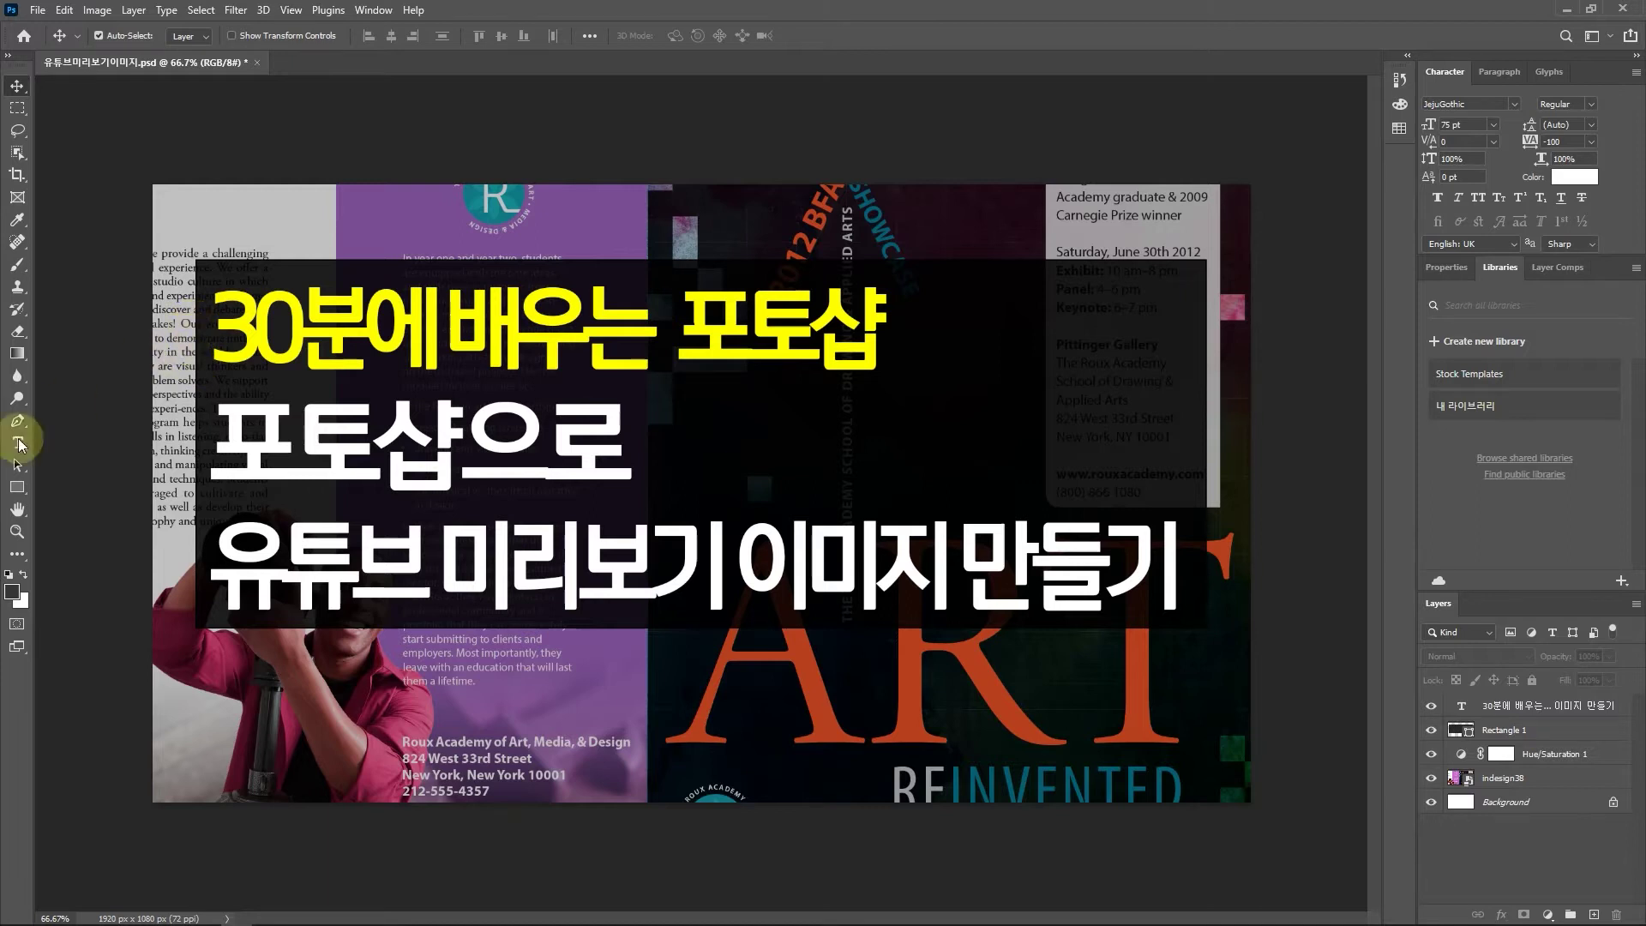
# - Save the finished thumbnail document and close it
pyautogui.hotkey('ctrl', 's')
pyautogui.hotkey('ctrl', 'w')
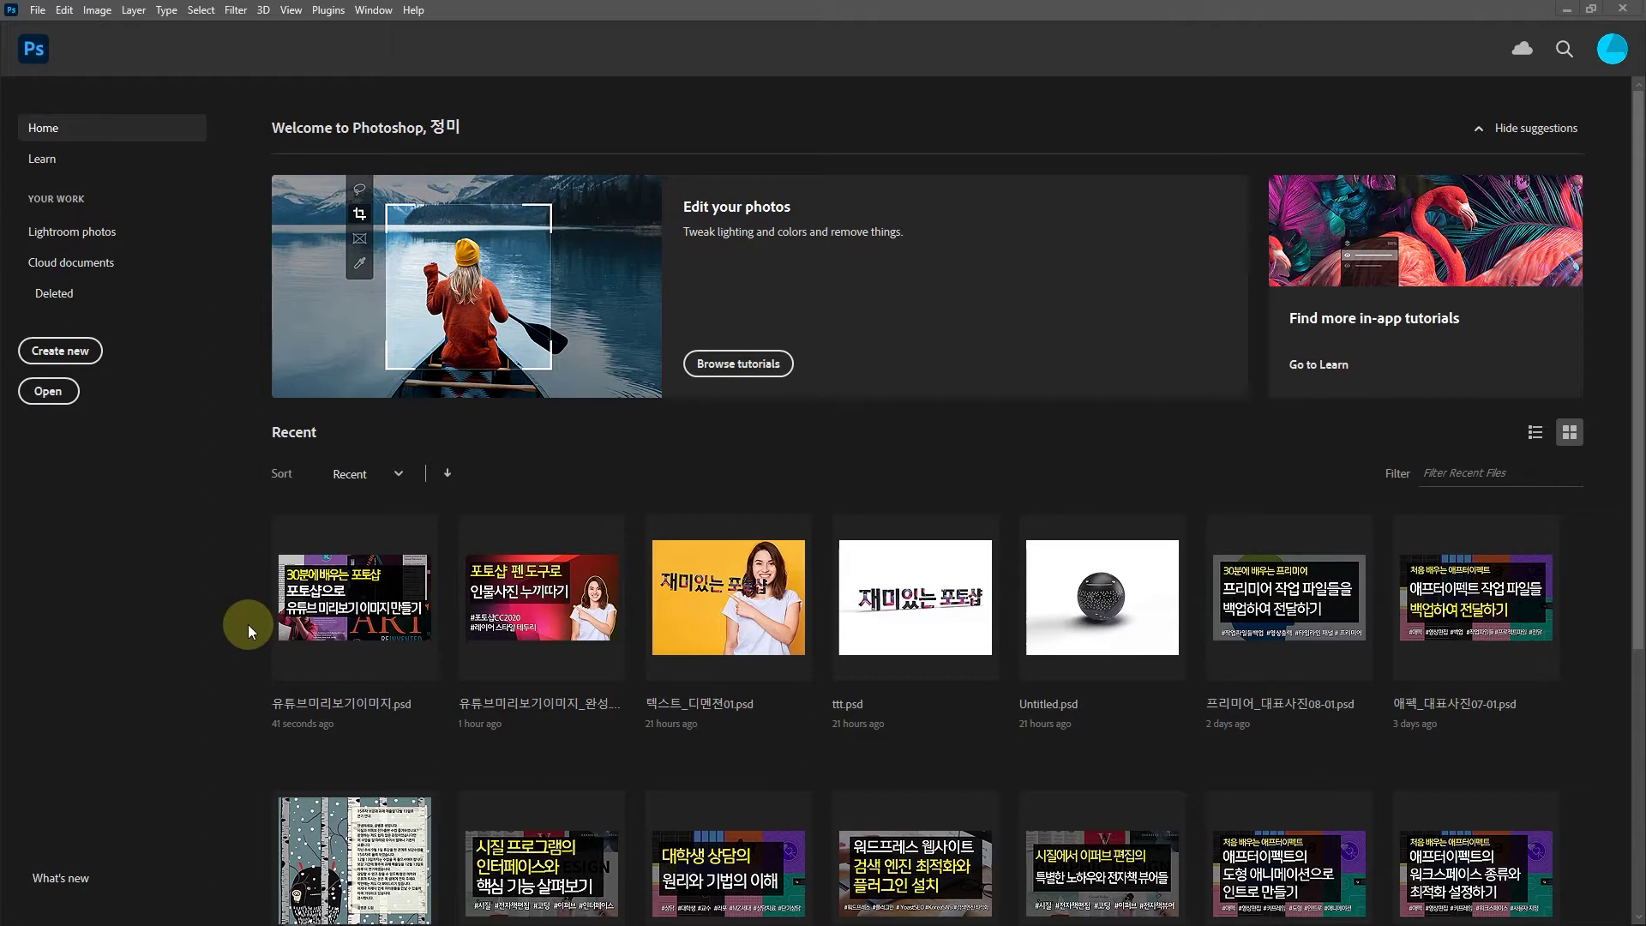
# - Start a new document and review the preset categories from Saved through Film & Video
pyautogui.click(60, 350)
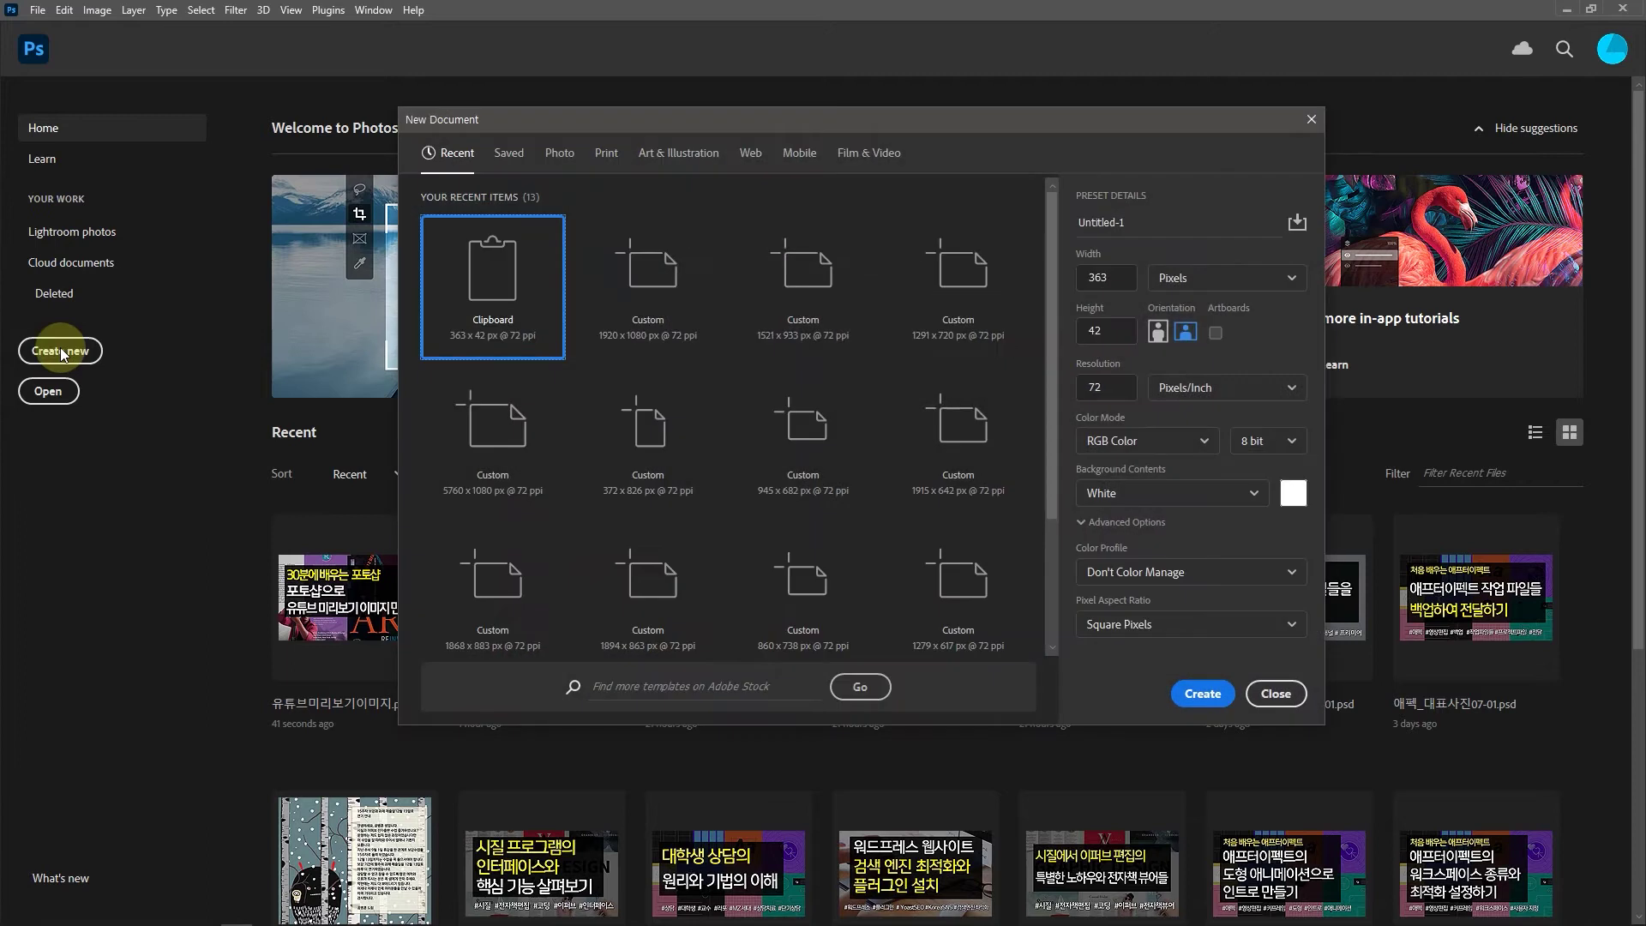
pyautogui.moveTo(537, 122); pyautogui.dragTo(452, 165)
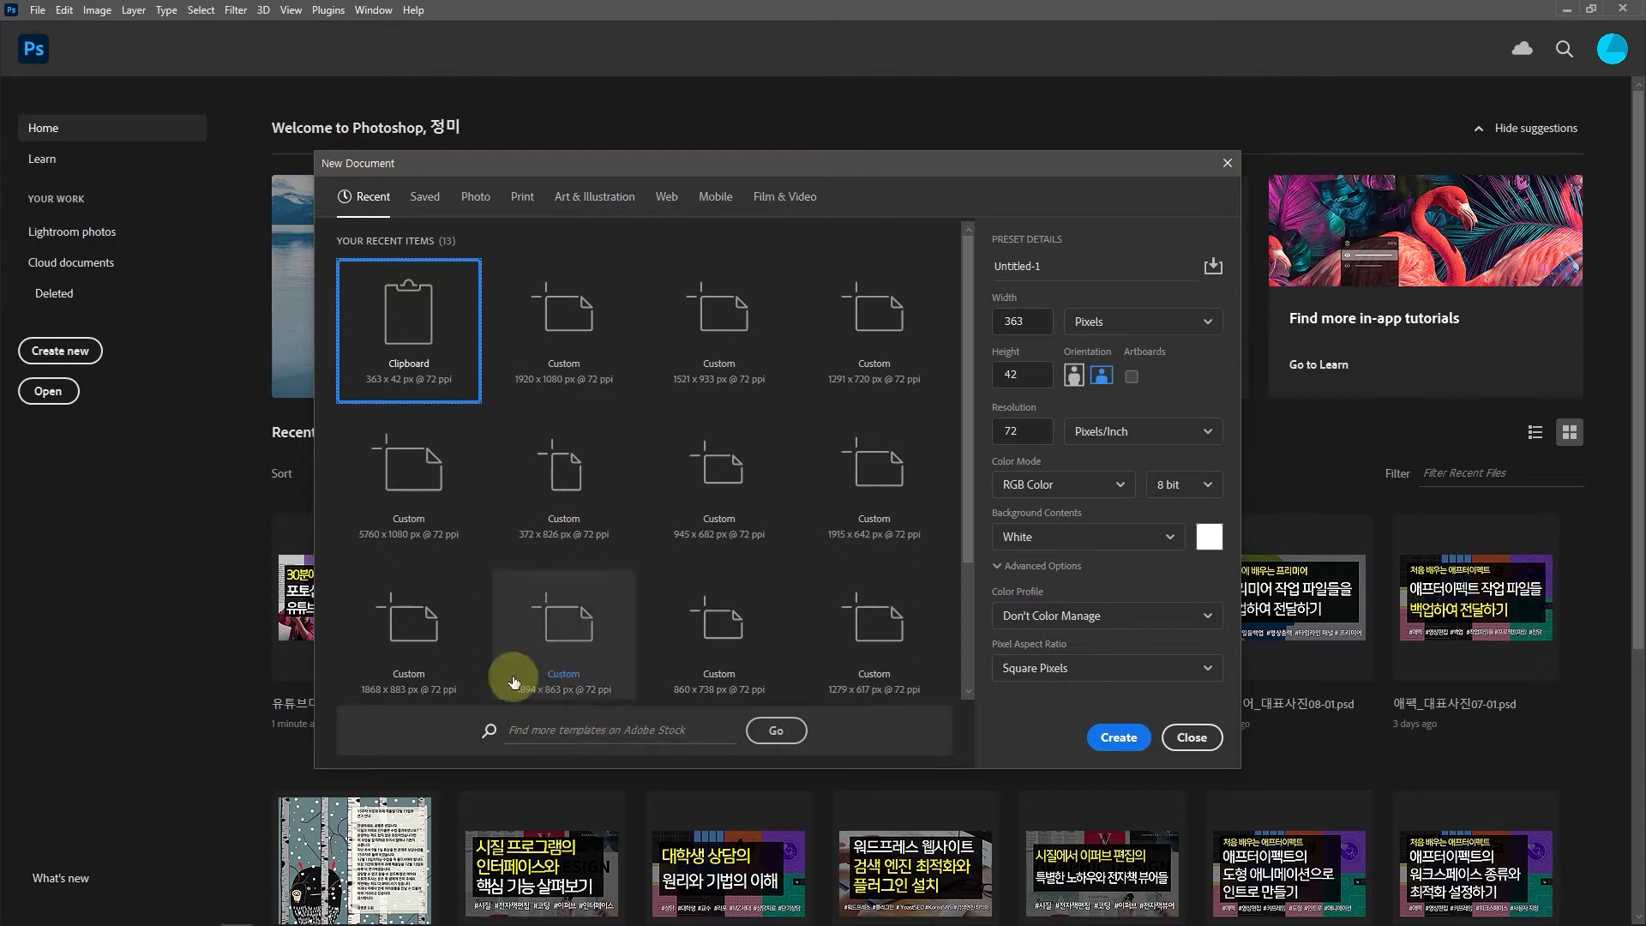
pyautogui.click(423, 198)
pyautogui.click(473, 200)
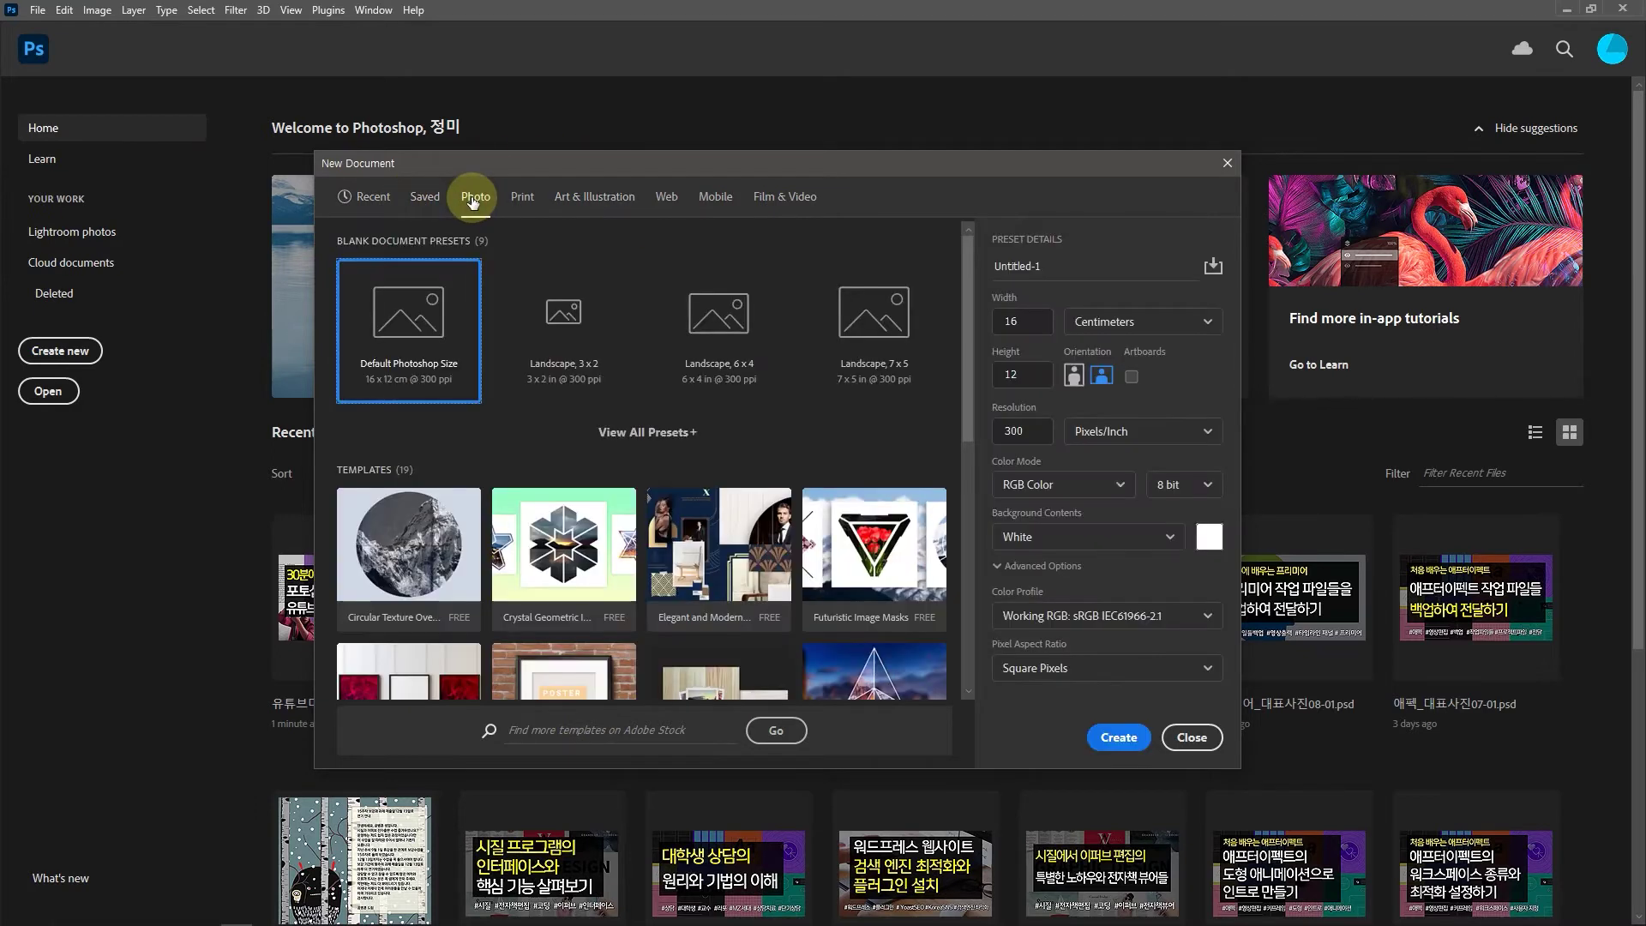
pyautogui.click(523, 200)
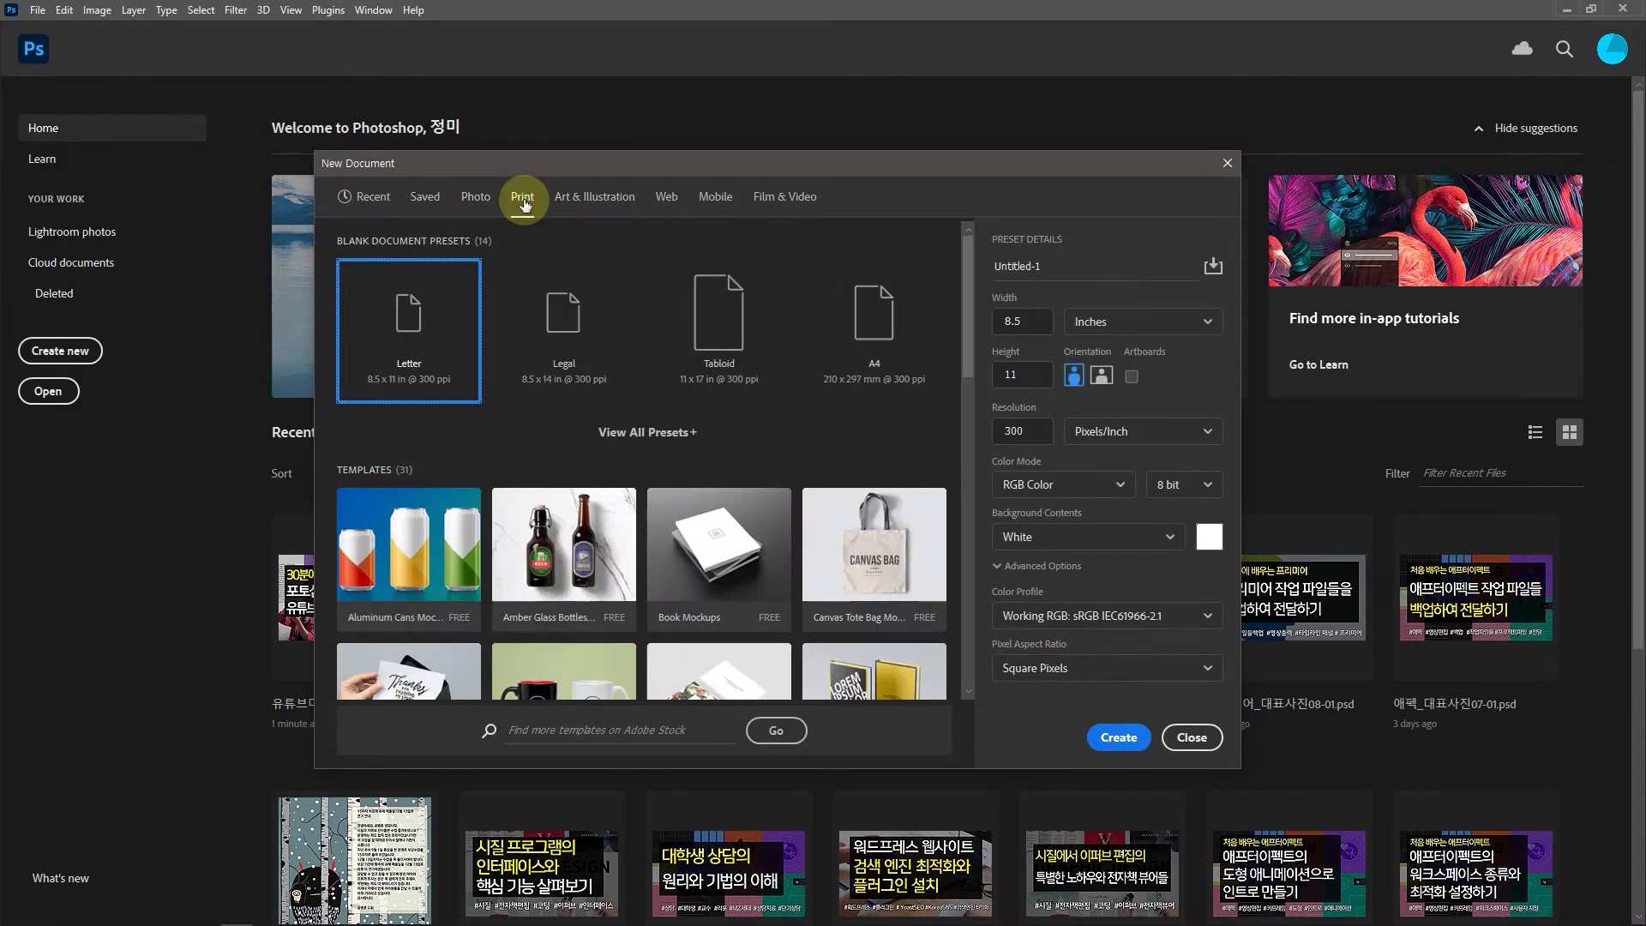
pyautogui.click(477, 201)
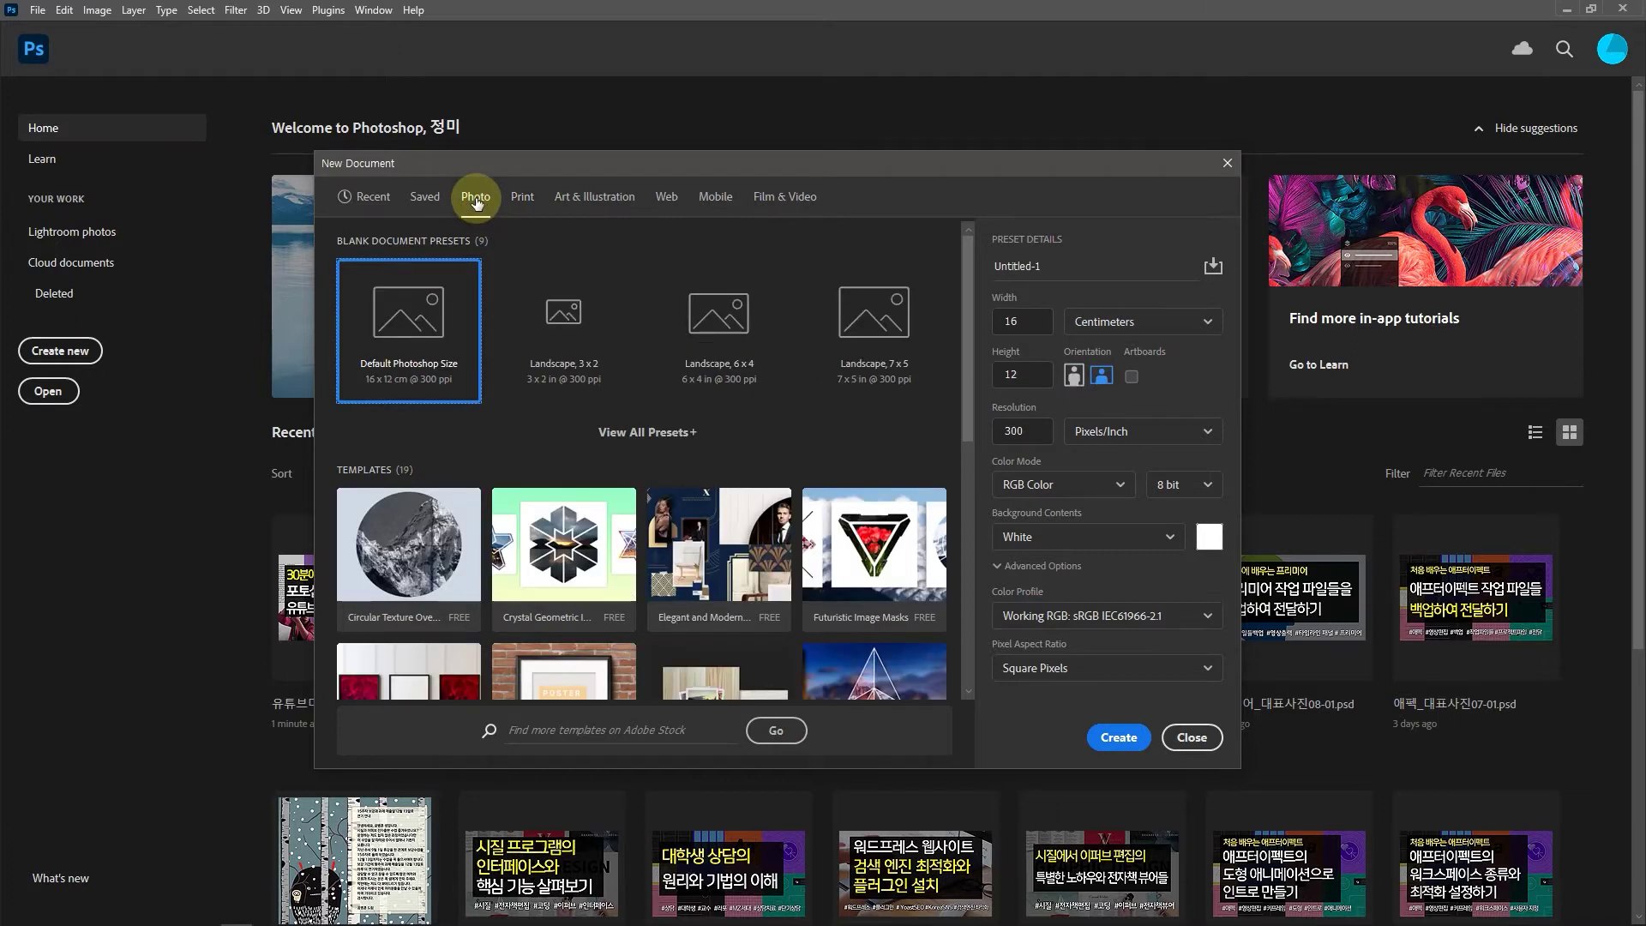
pyautogui.click(522, 199)
pyautogui.click(609, 200)
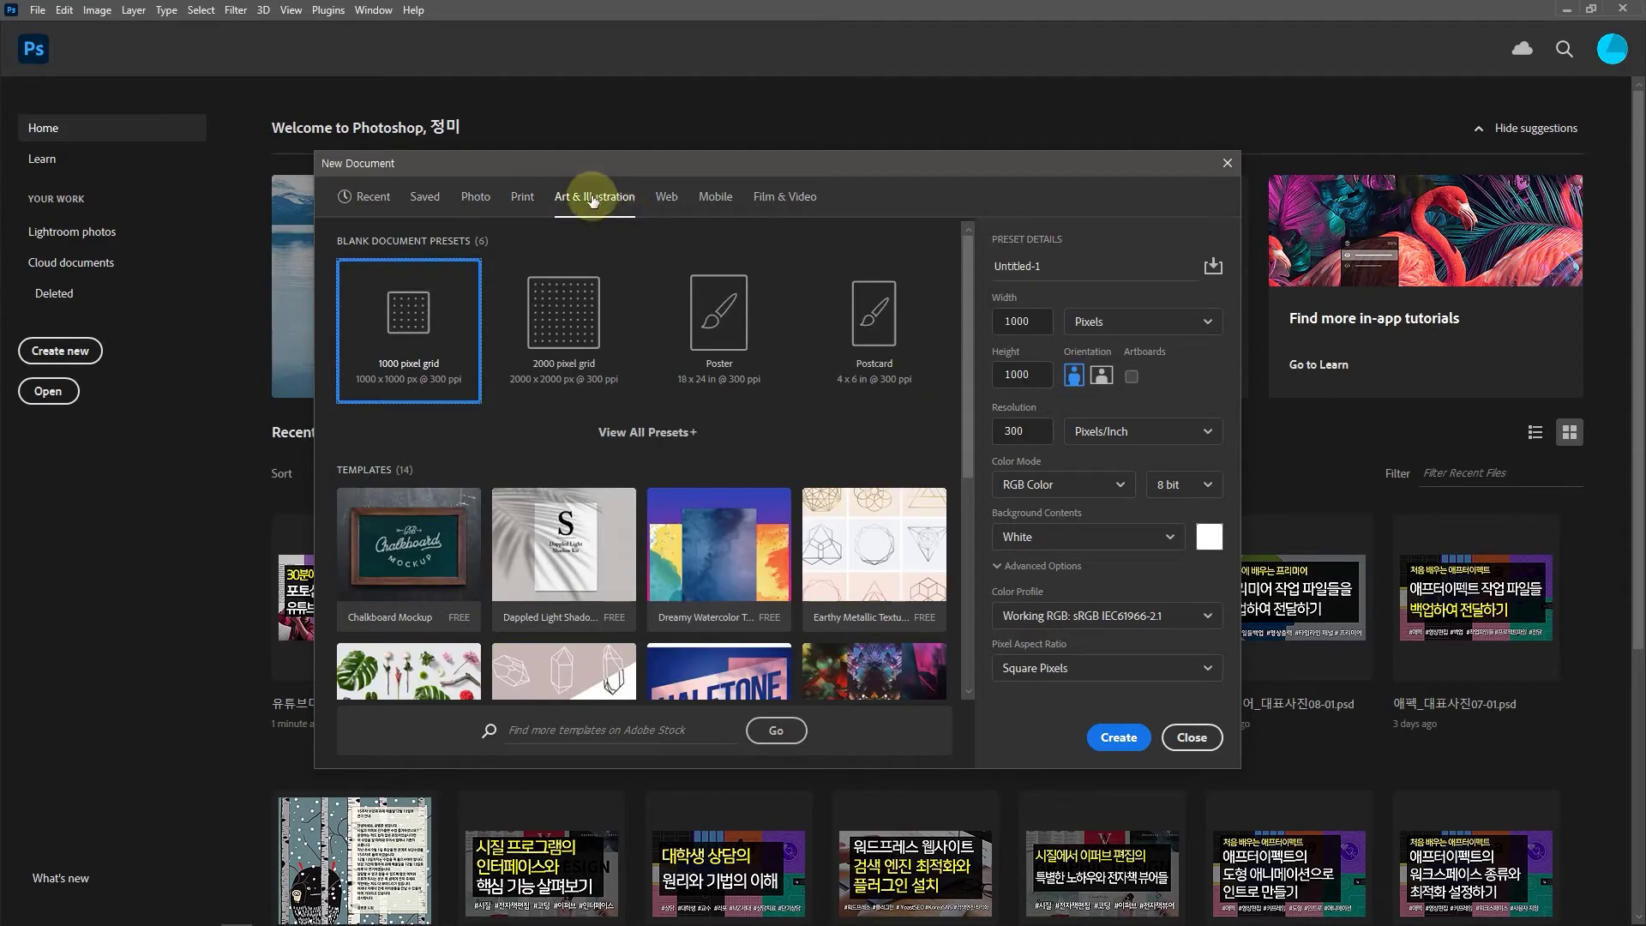
pyautogui.click(666, 196)
pyautogui.click(716, 197)
pyautogui.click(774, 199)
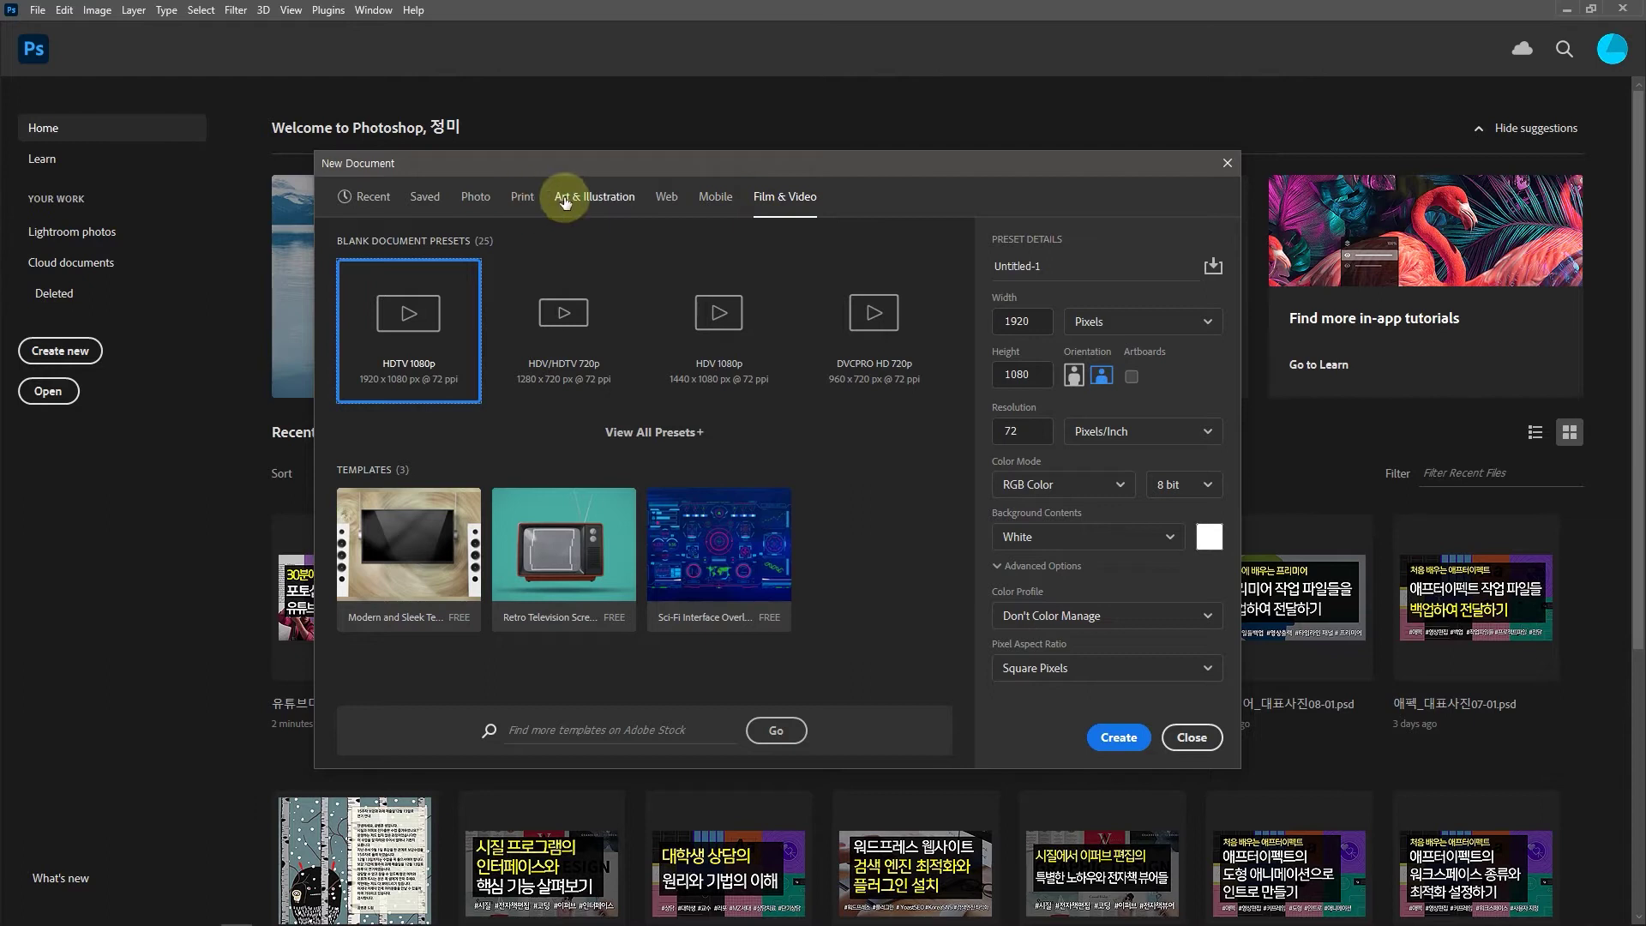
# - Use the Art & Illustration presets as the base and set the document size to 1920 × 1080 pixels
pyautogui.click(592, 201)
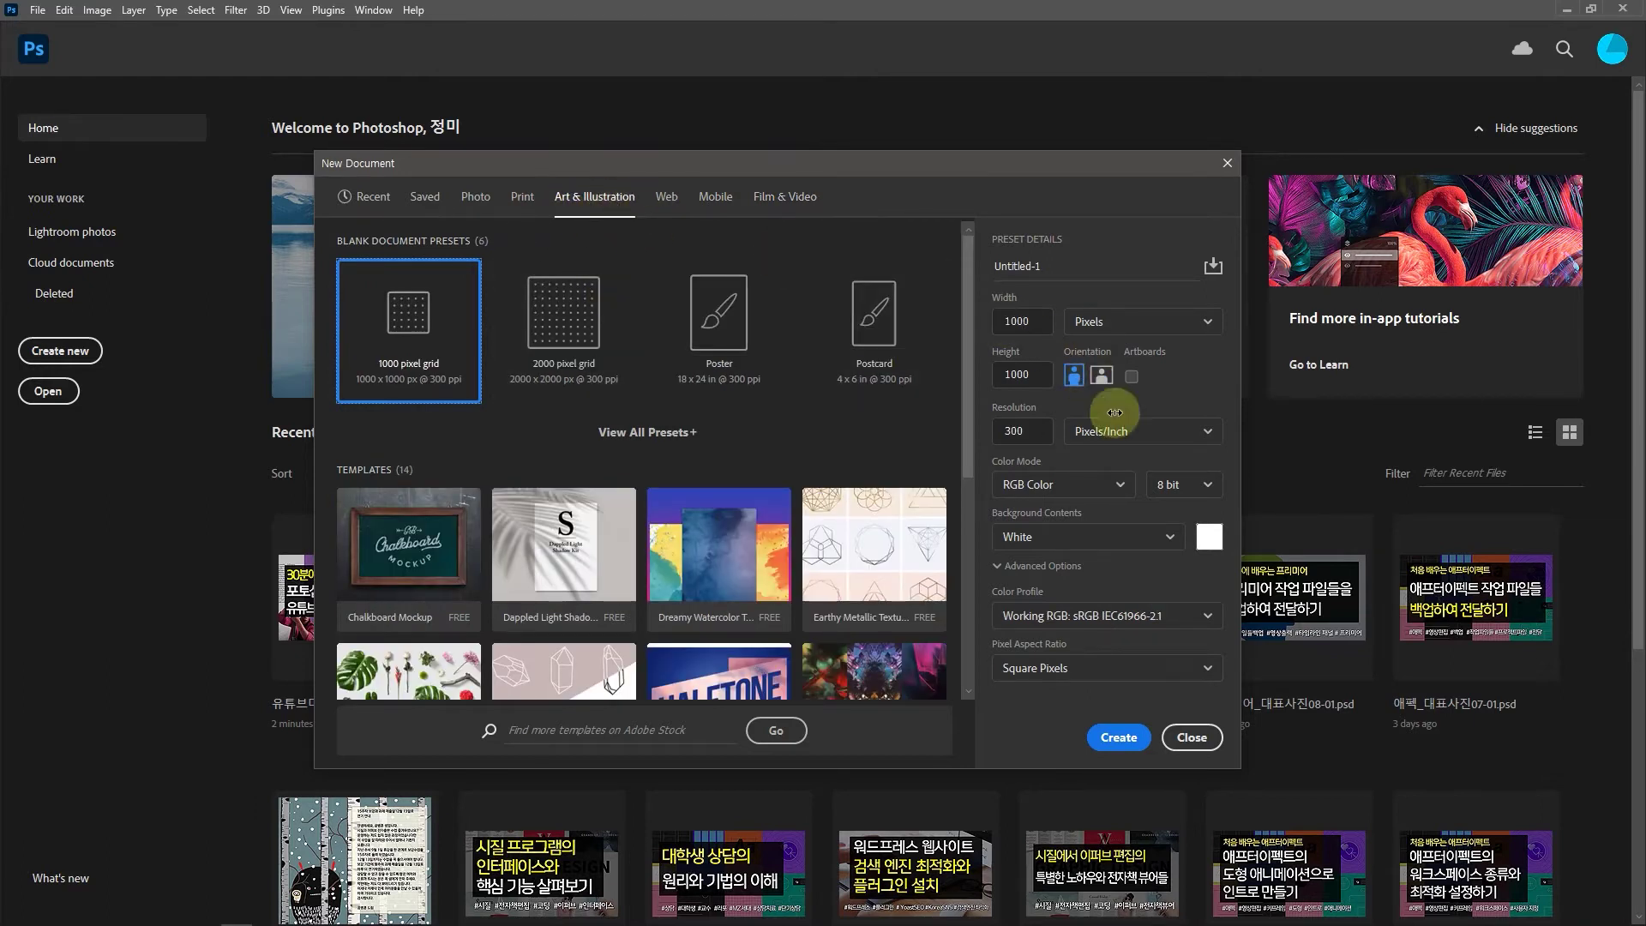
pyautogui.click(1015, 321)
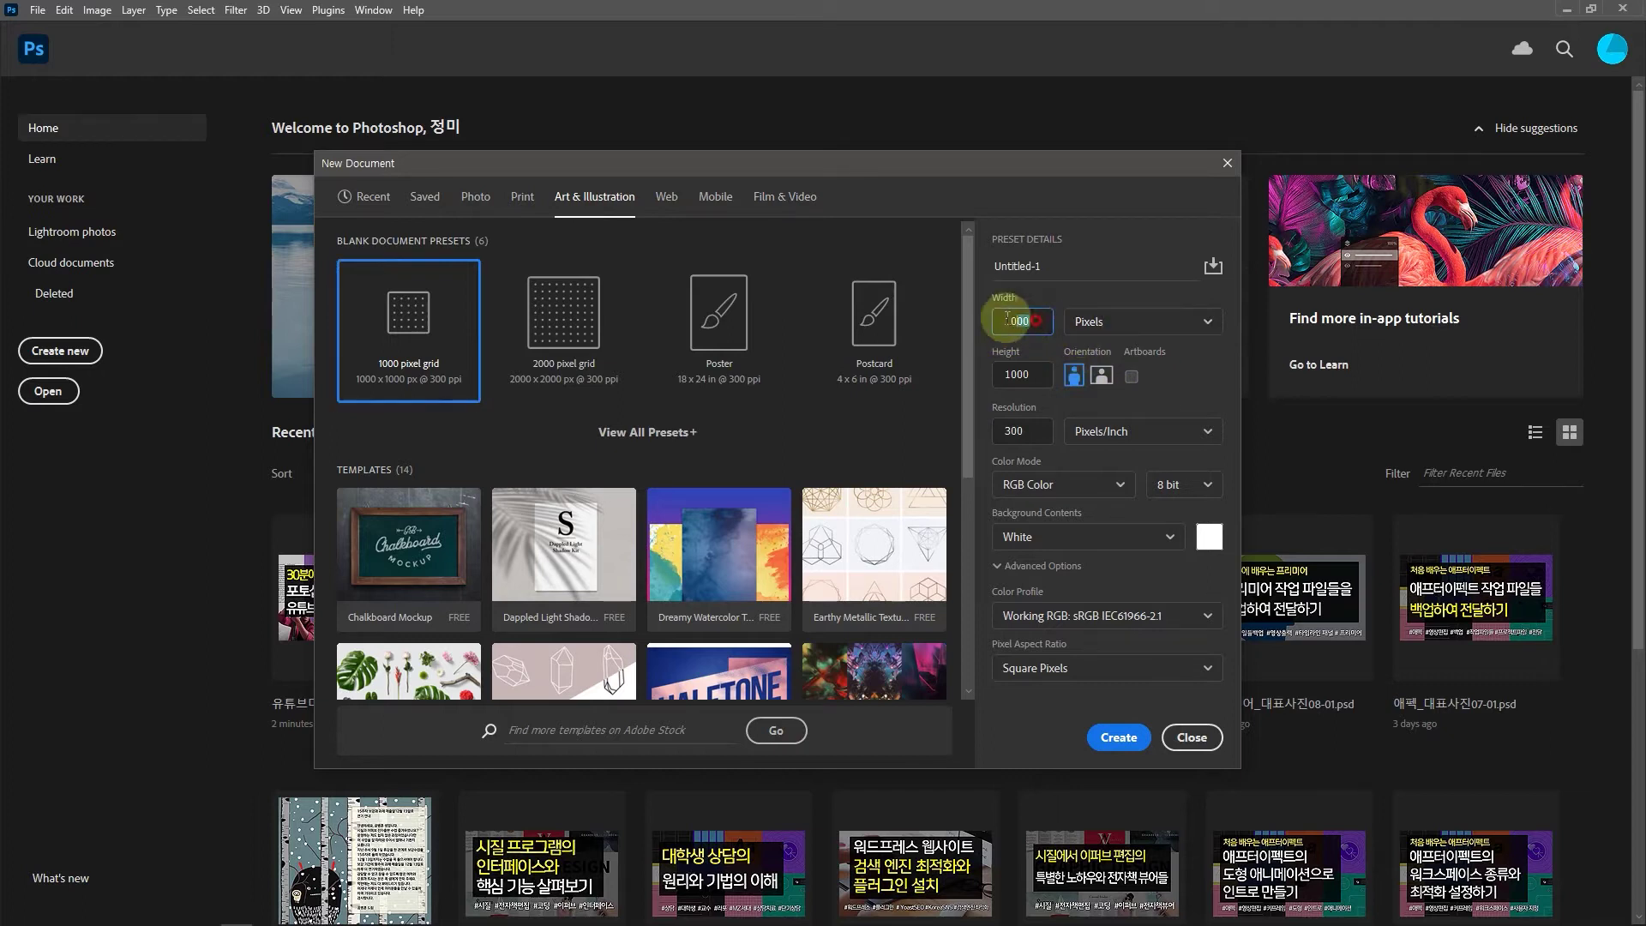
pyautogui.write('1920')
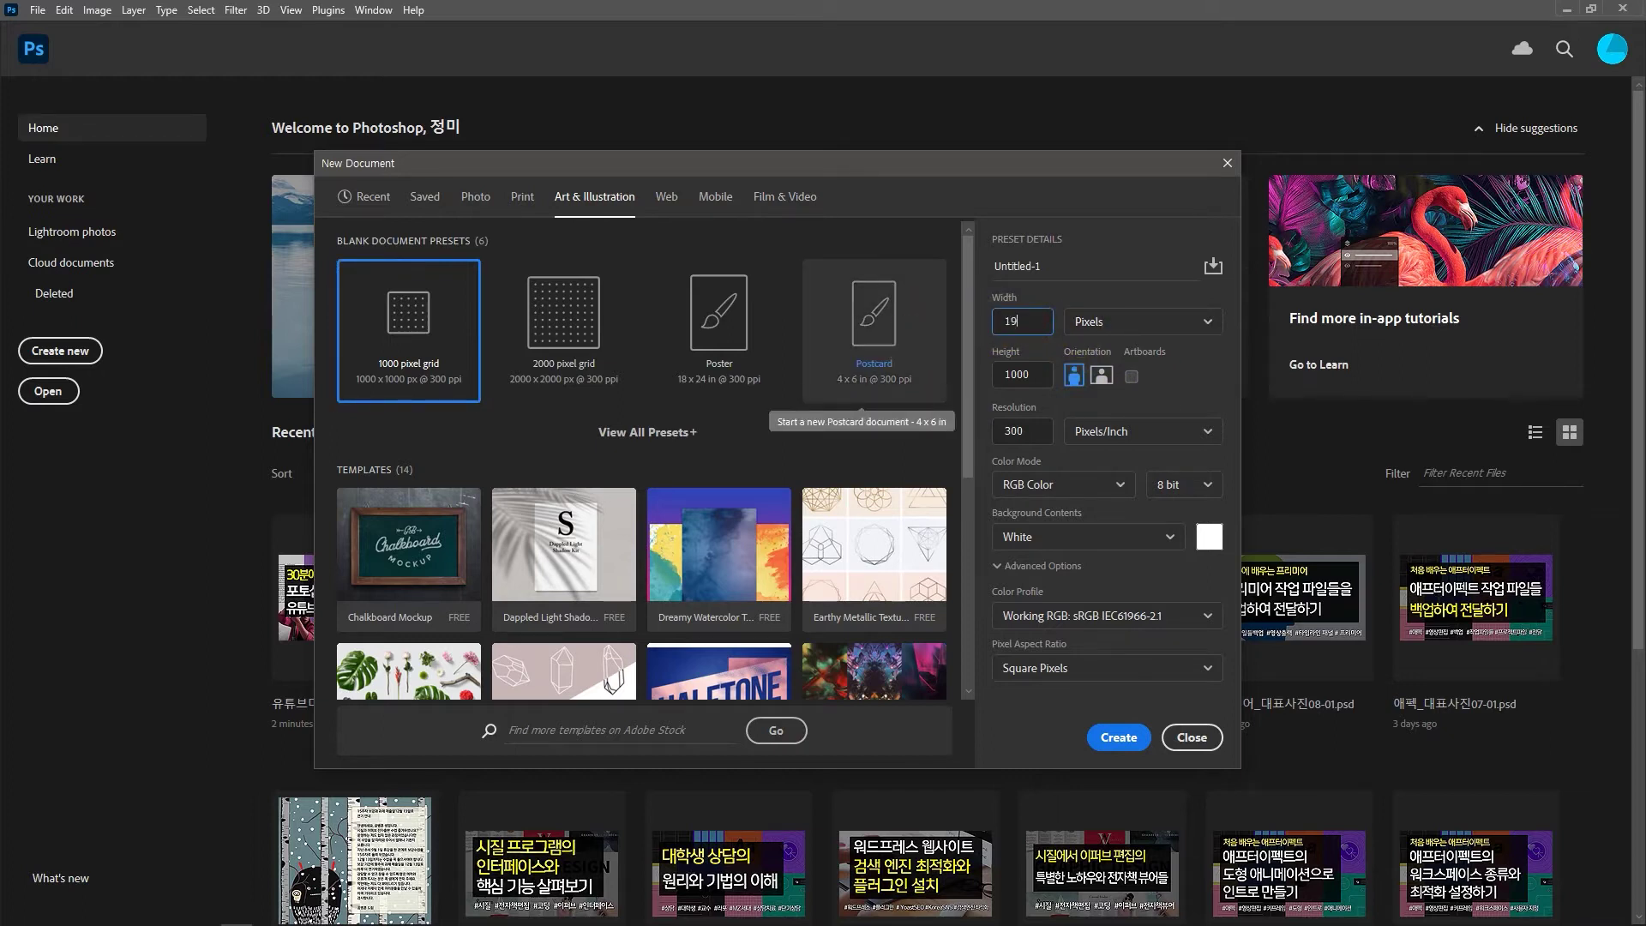
pyautogui.press('Tab')
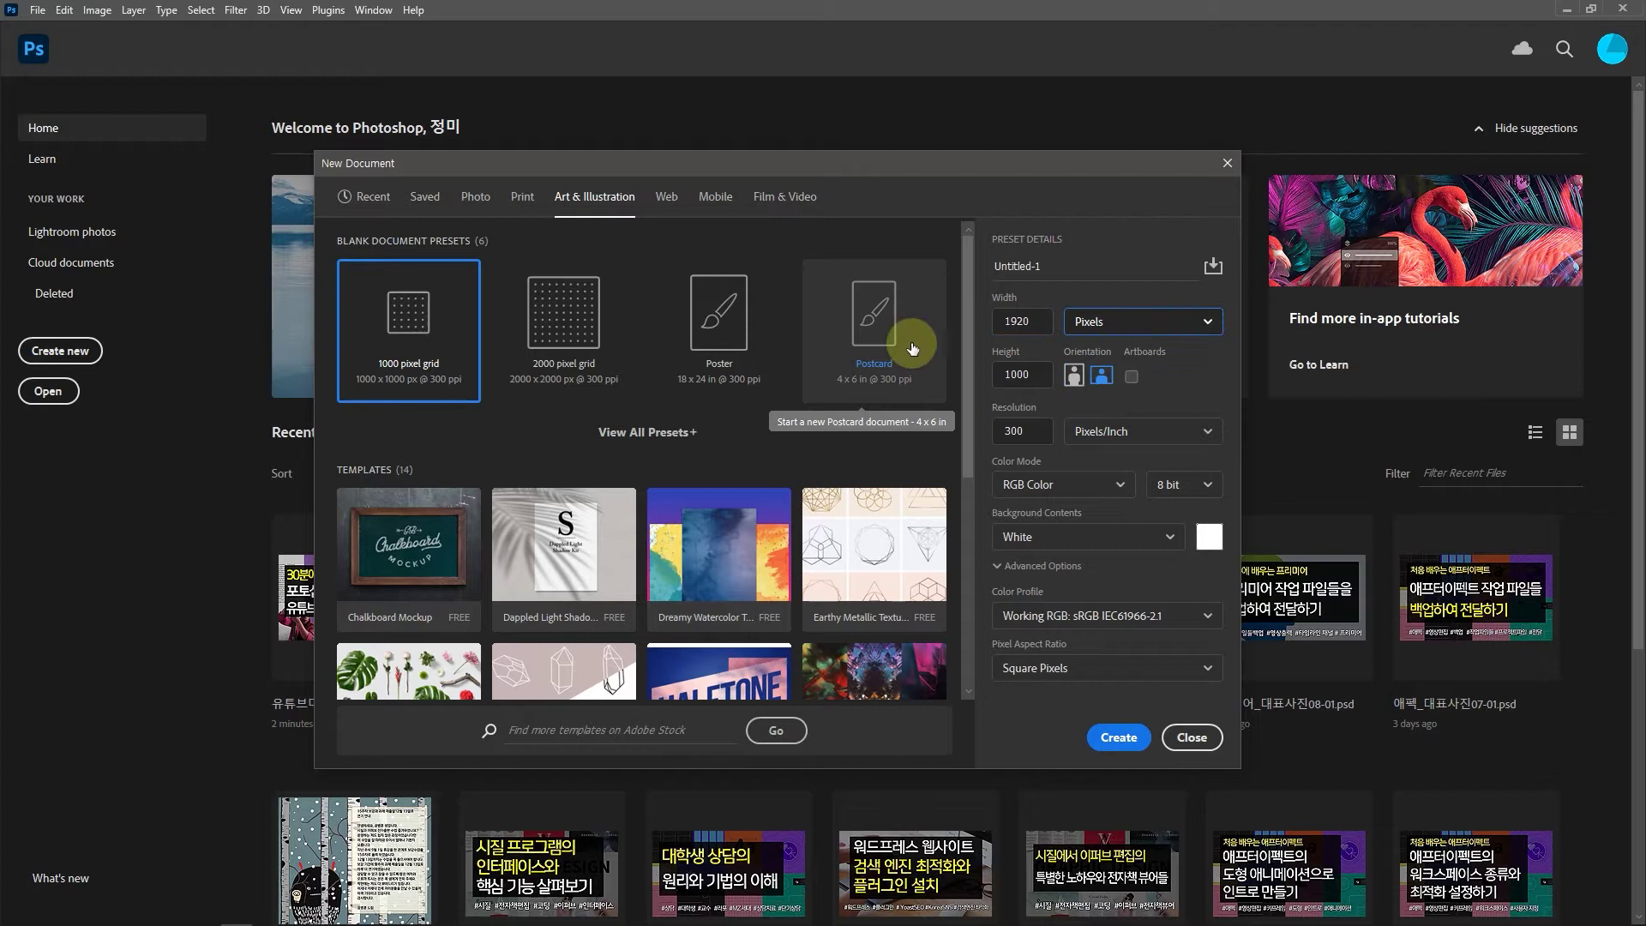
pyautogui.click(1028, 373)
pyautogui.write('1080')
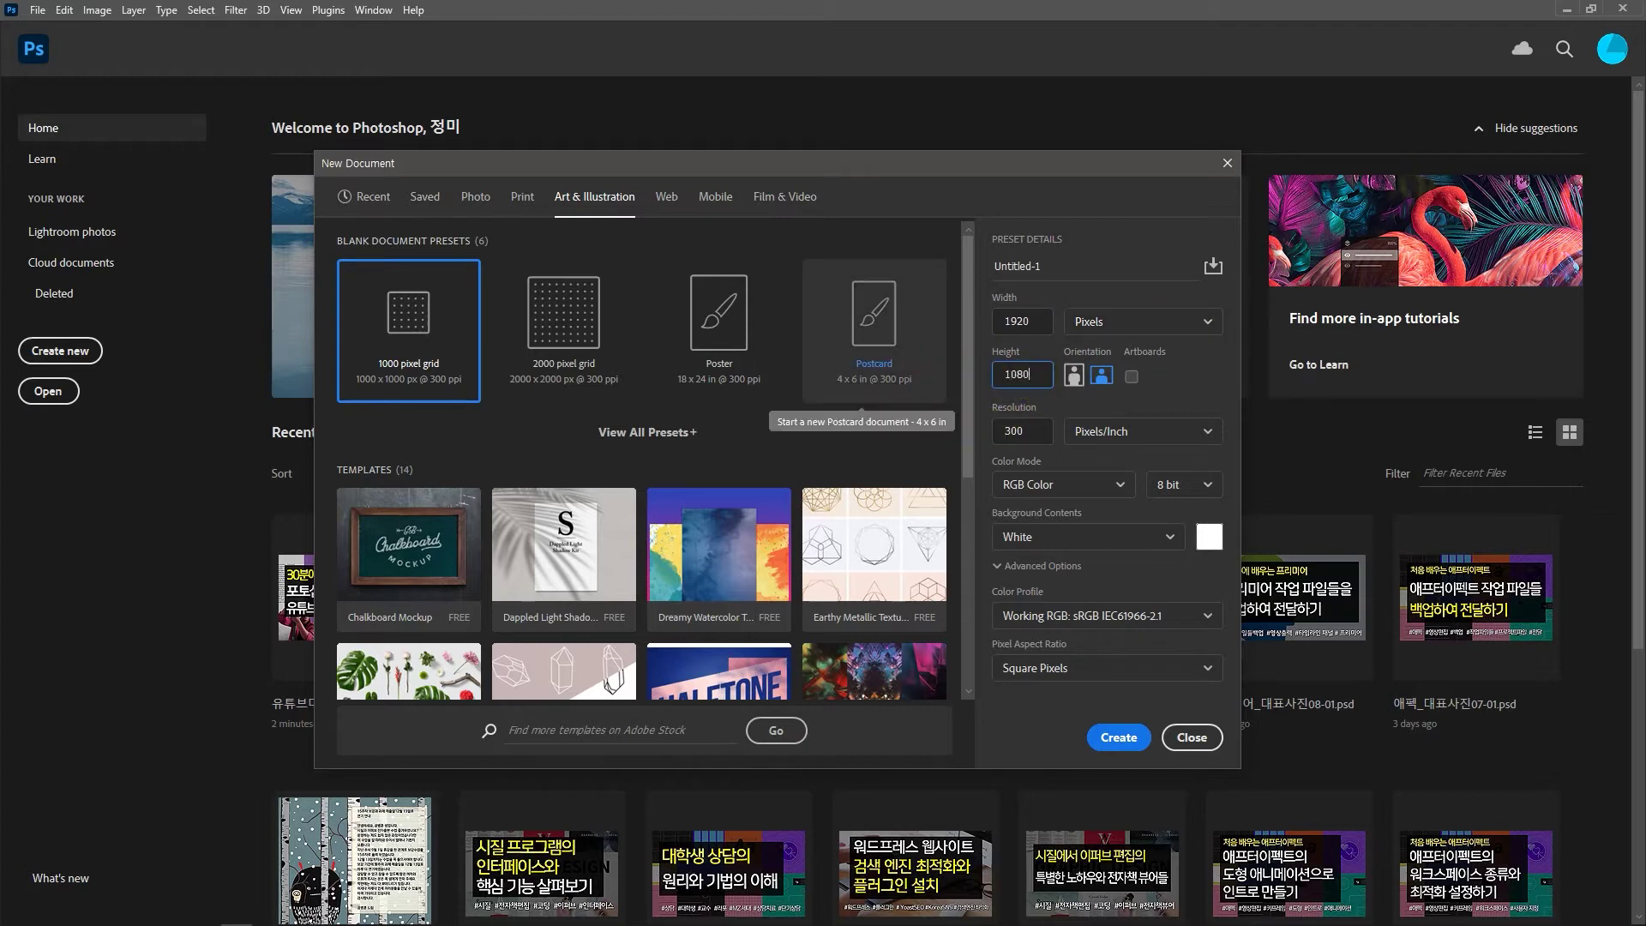
# - Create the document with a resolution of 75 pixels/inch and a white background
pyautogui.click(1028, 430)
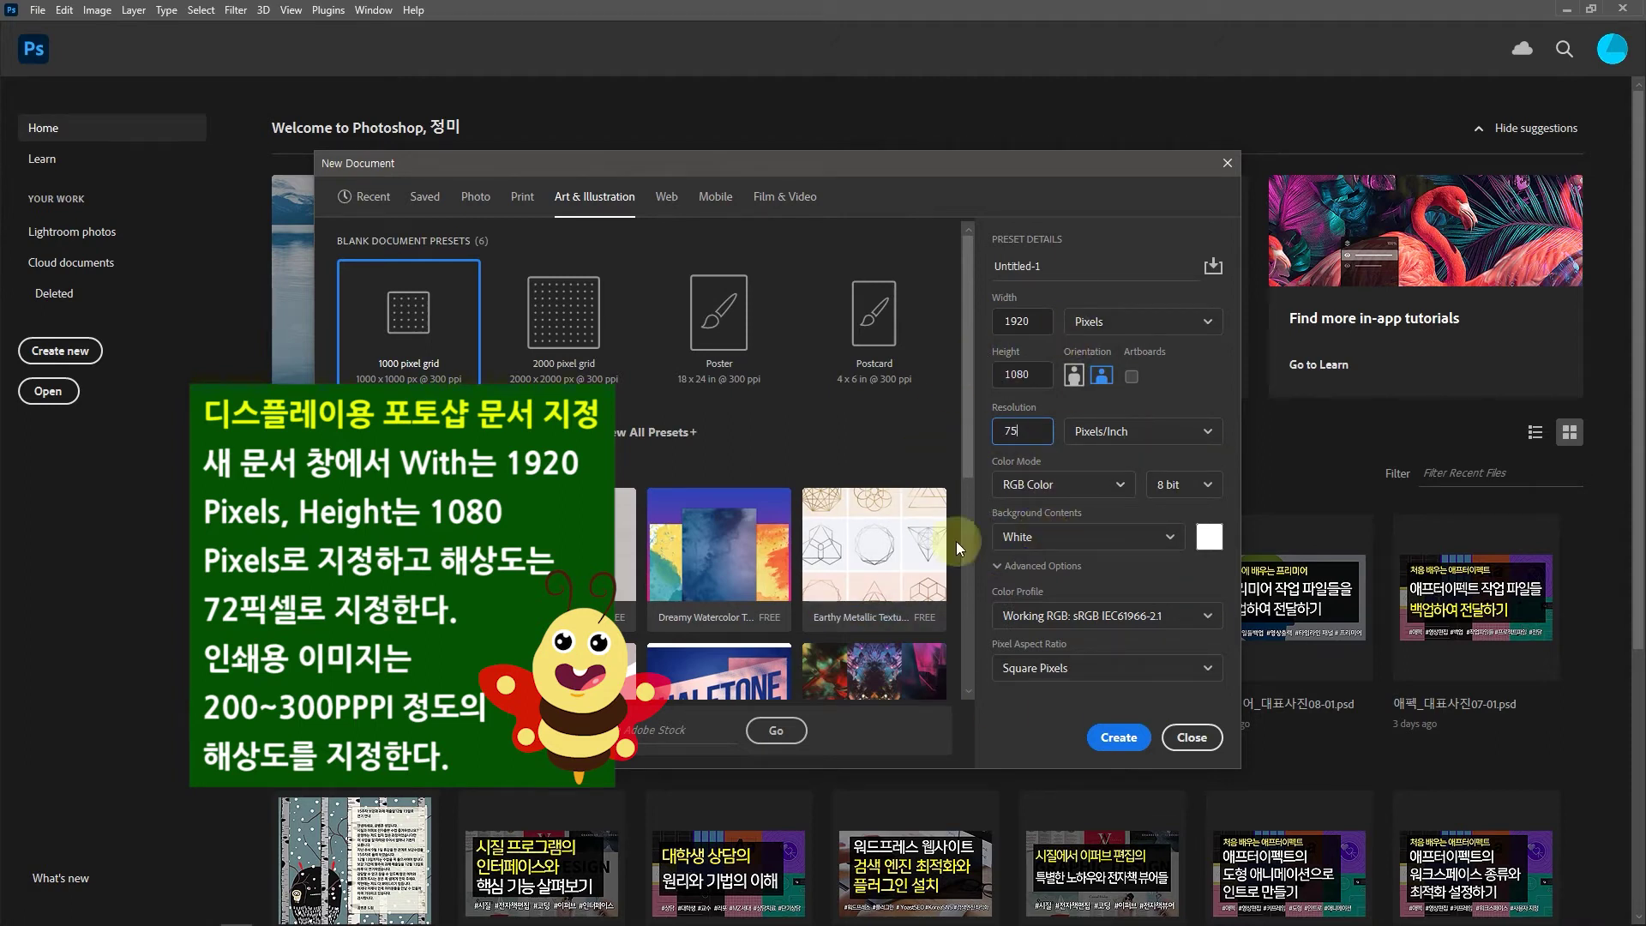
pyautogui.click(1173, 537)
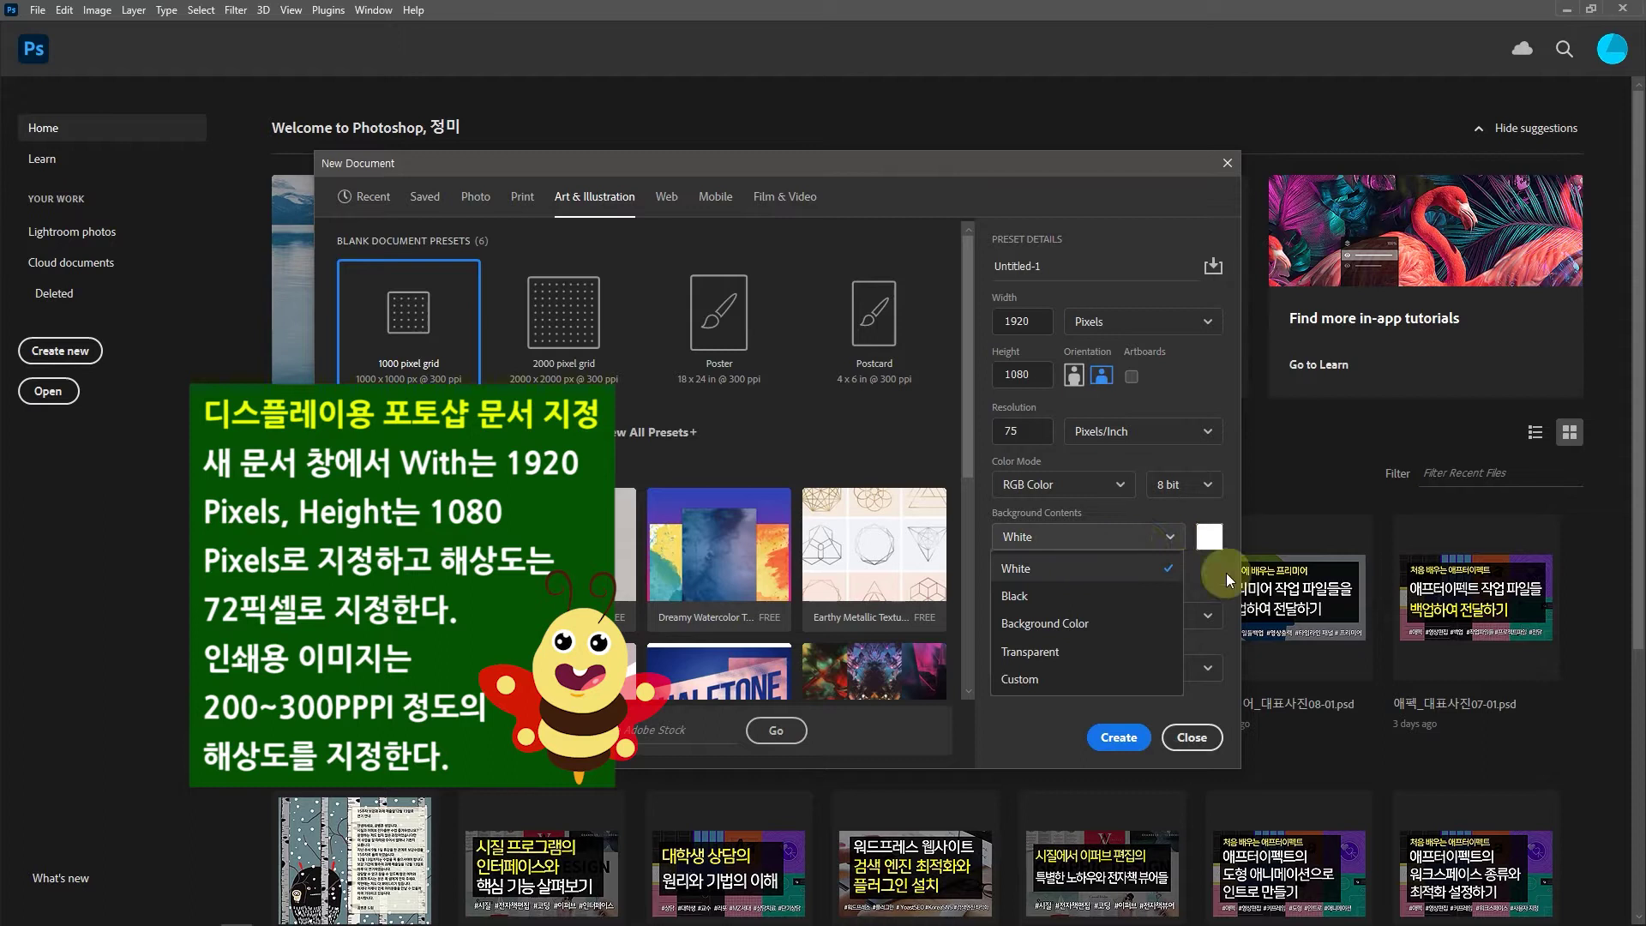
pyautogui.click(1104, 534)
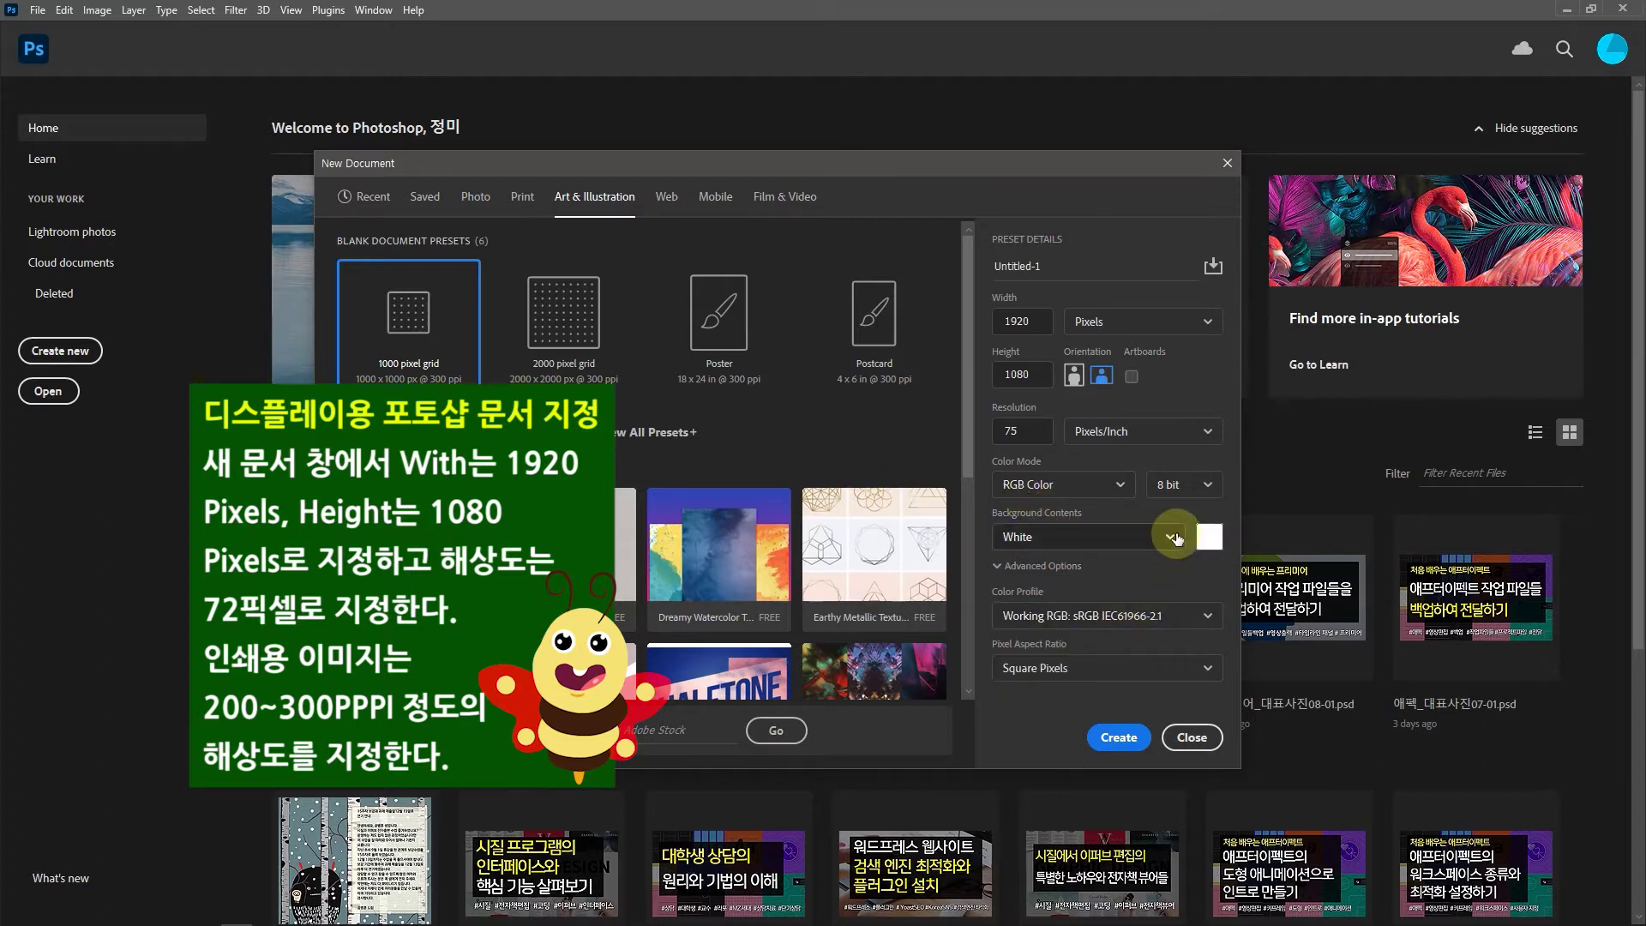
pyautogui.click(1116, 735)
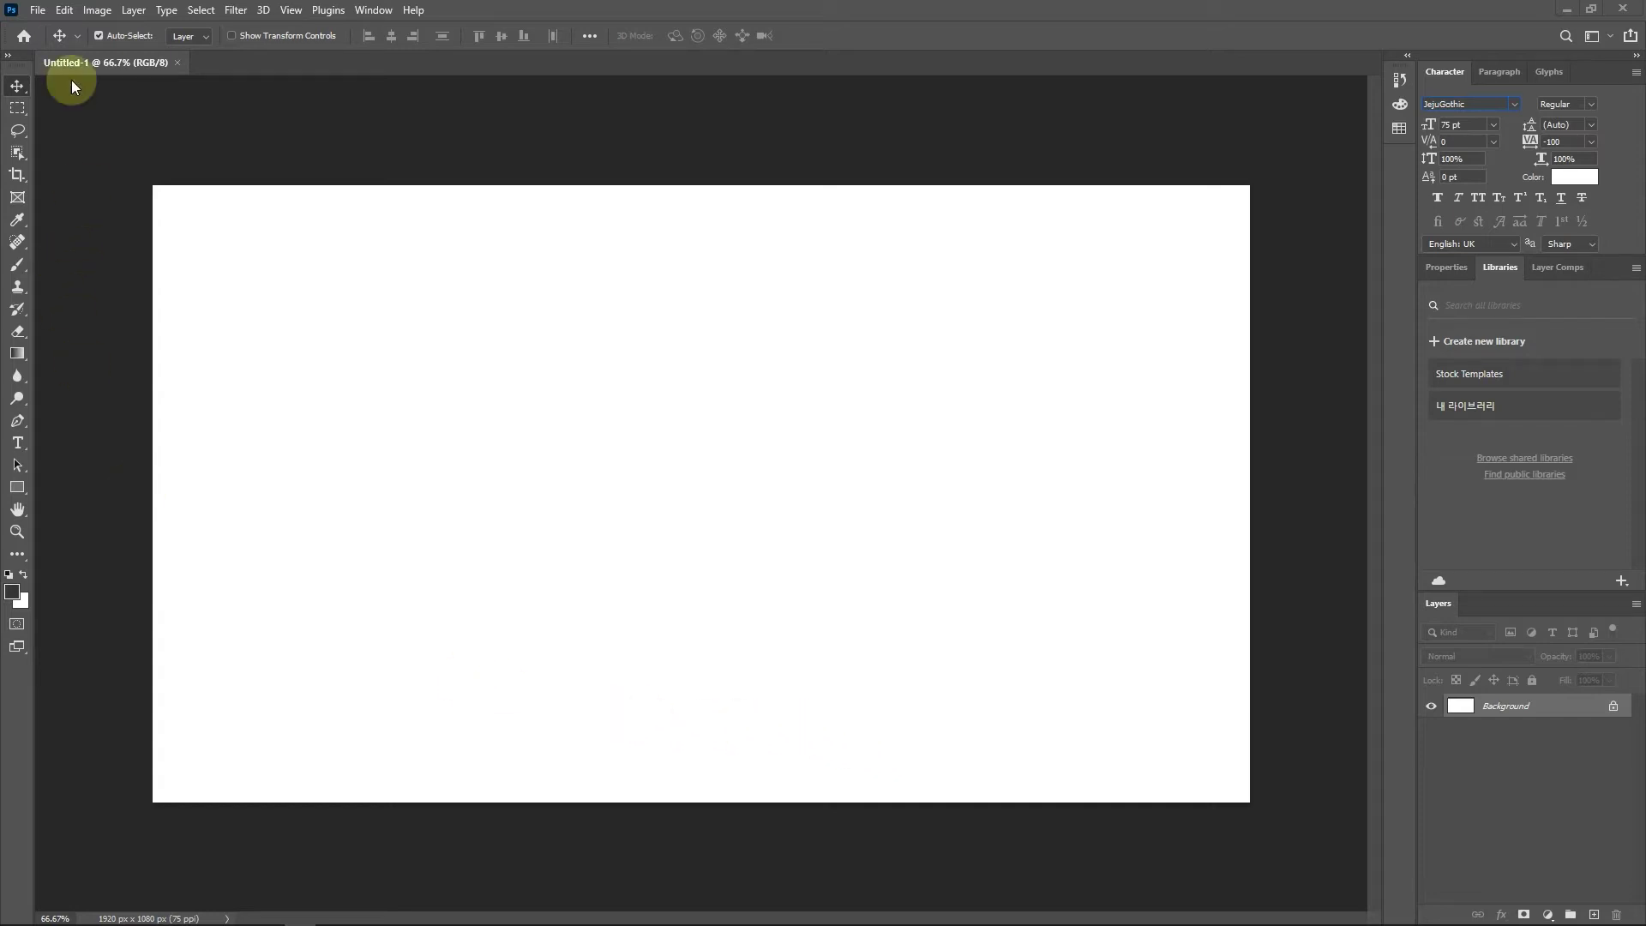
# - Place the image indesign38.jpg as an embedded object over the whole canvas and commit the placement
pyautogui.click(37, 9)
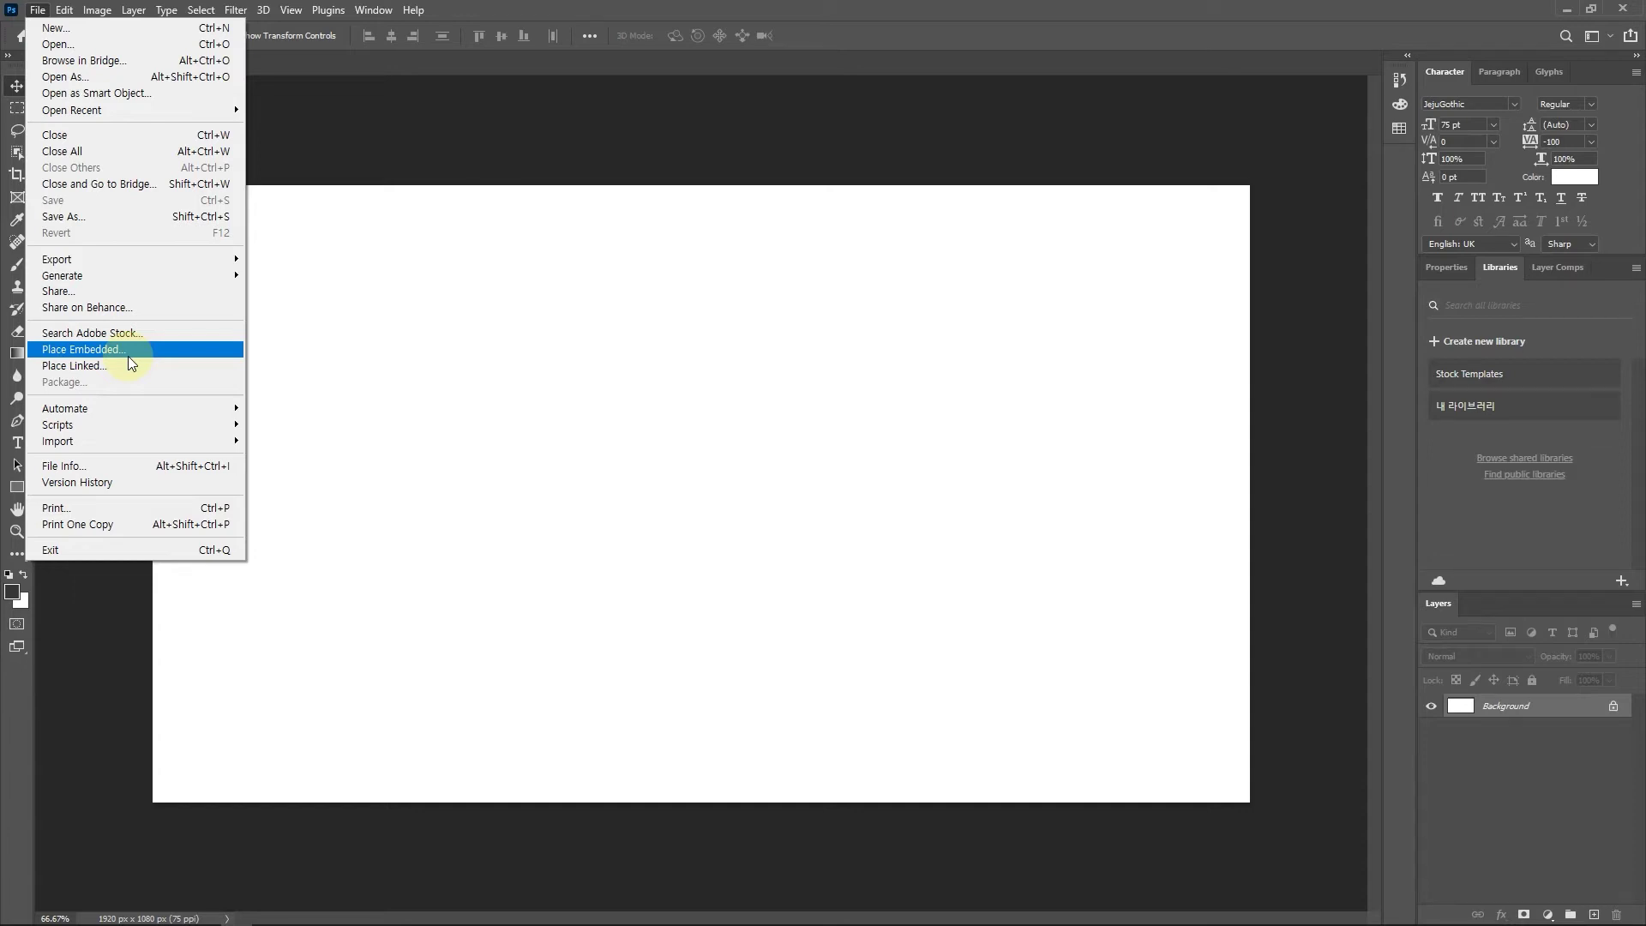
pyautogui.click(127, 355)
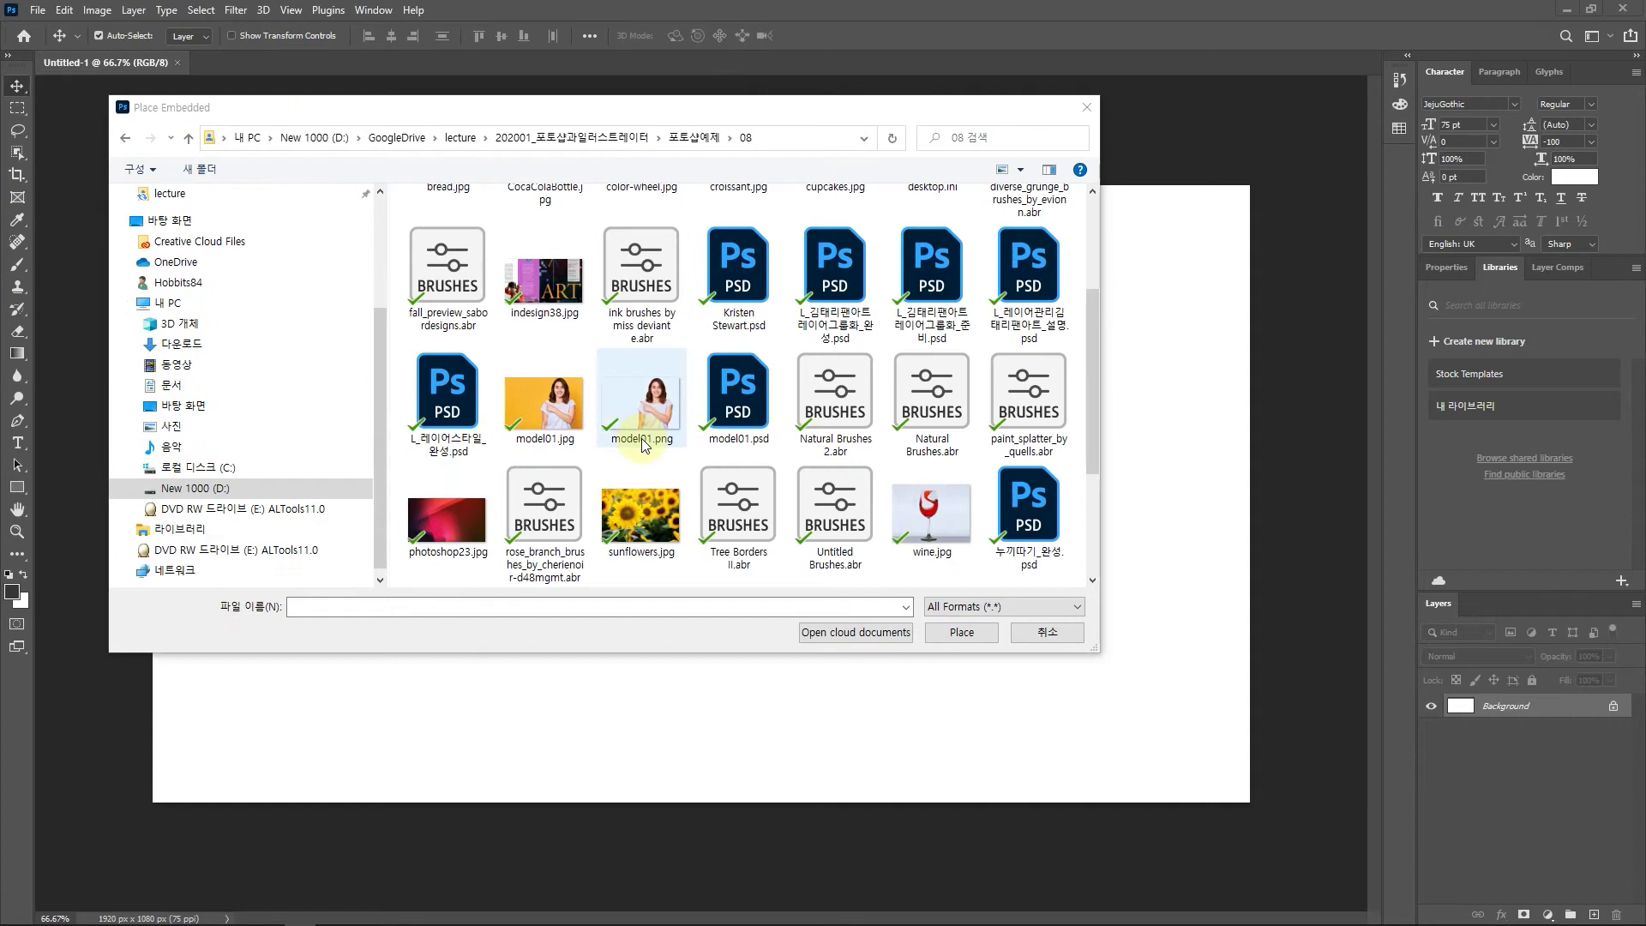
pyautogui.click(547, 298)
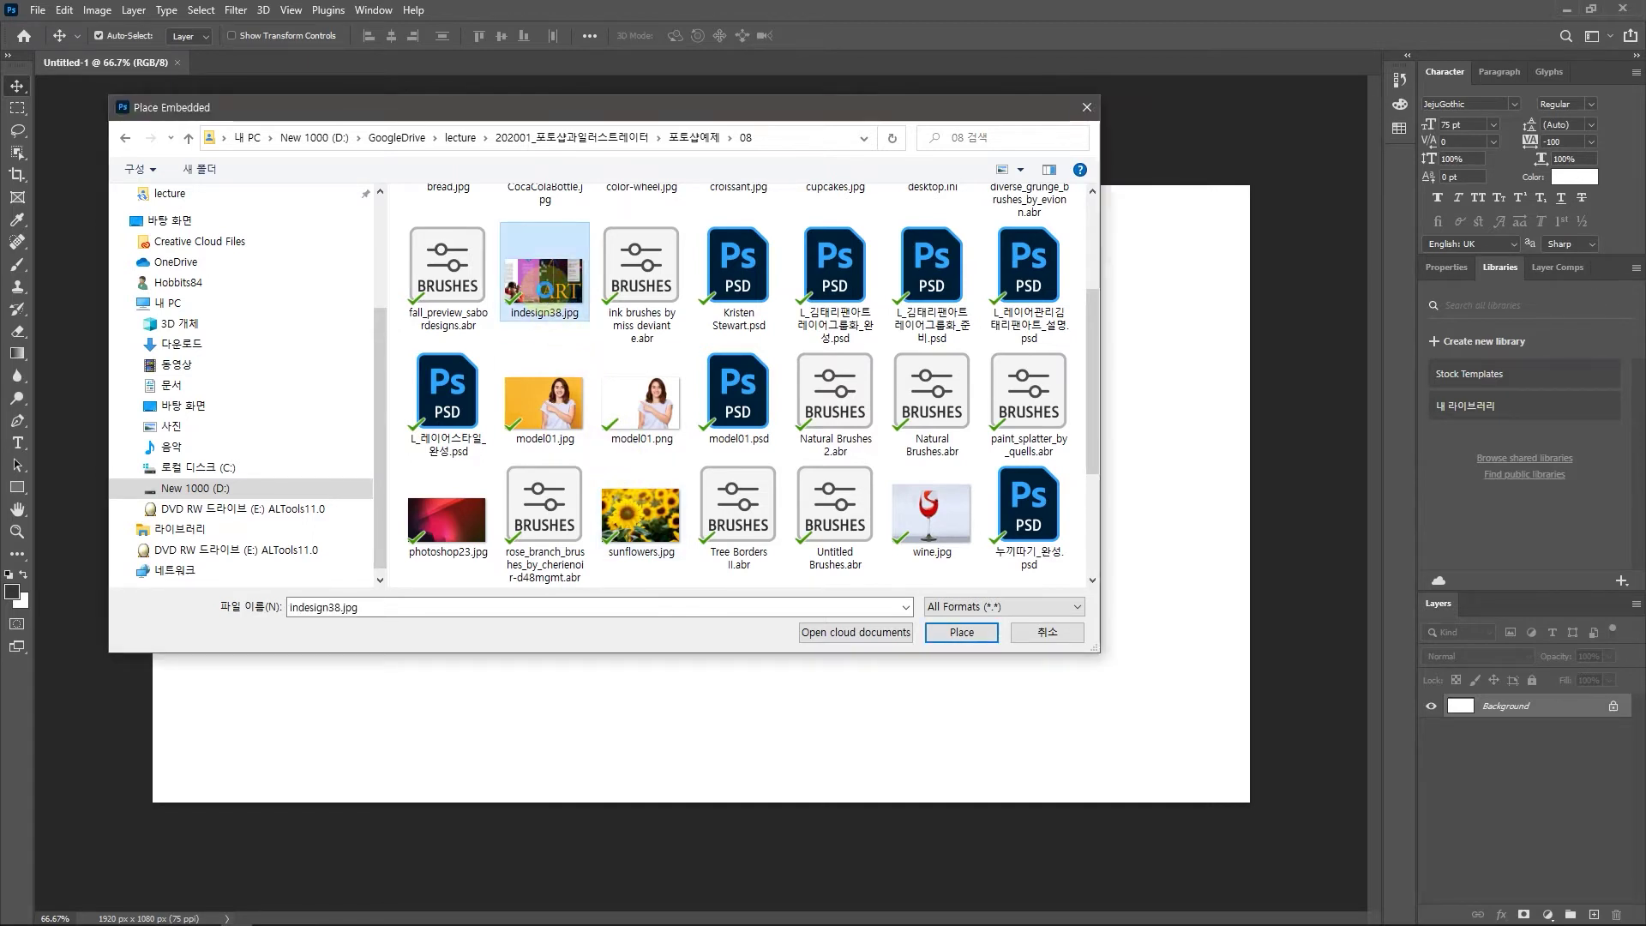
pyautogui.rightClick(547, 297)
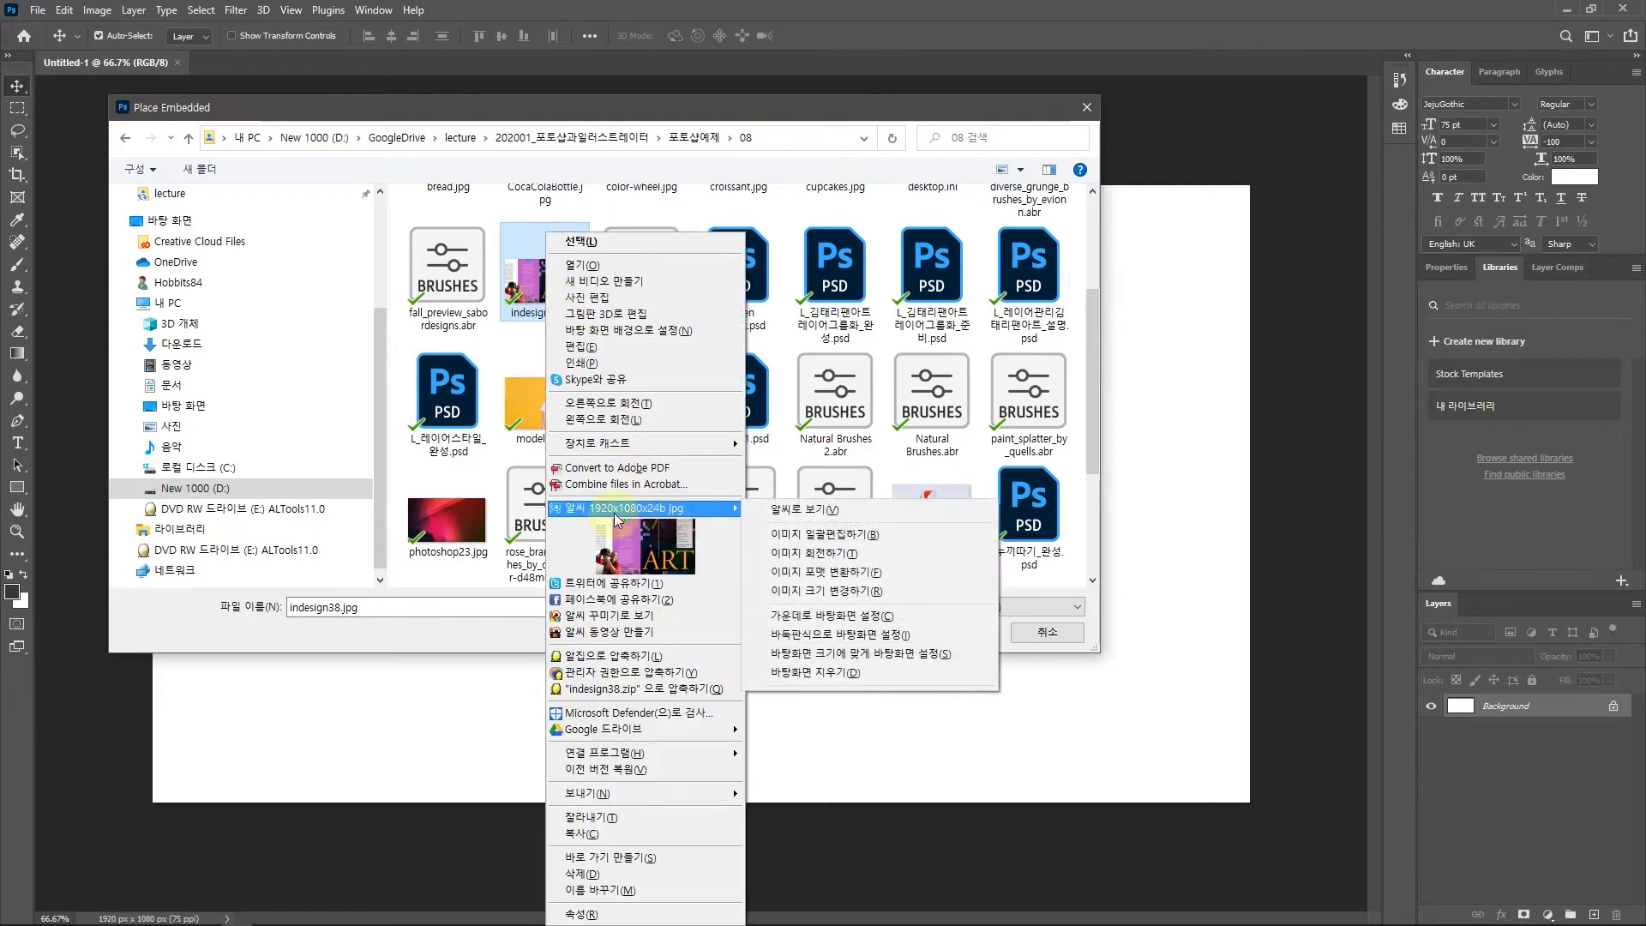
pyautogui.moveTo(671, 515)
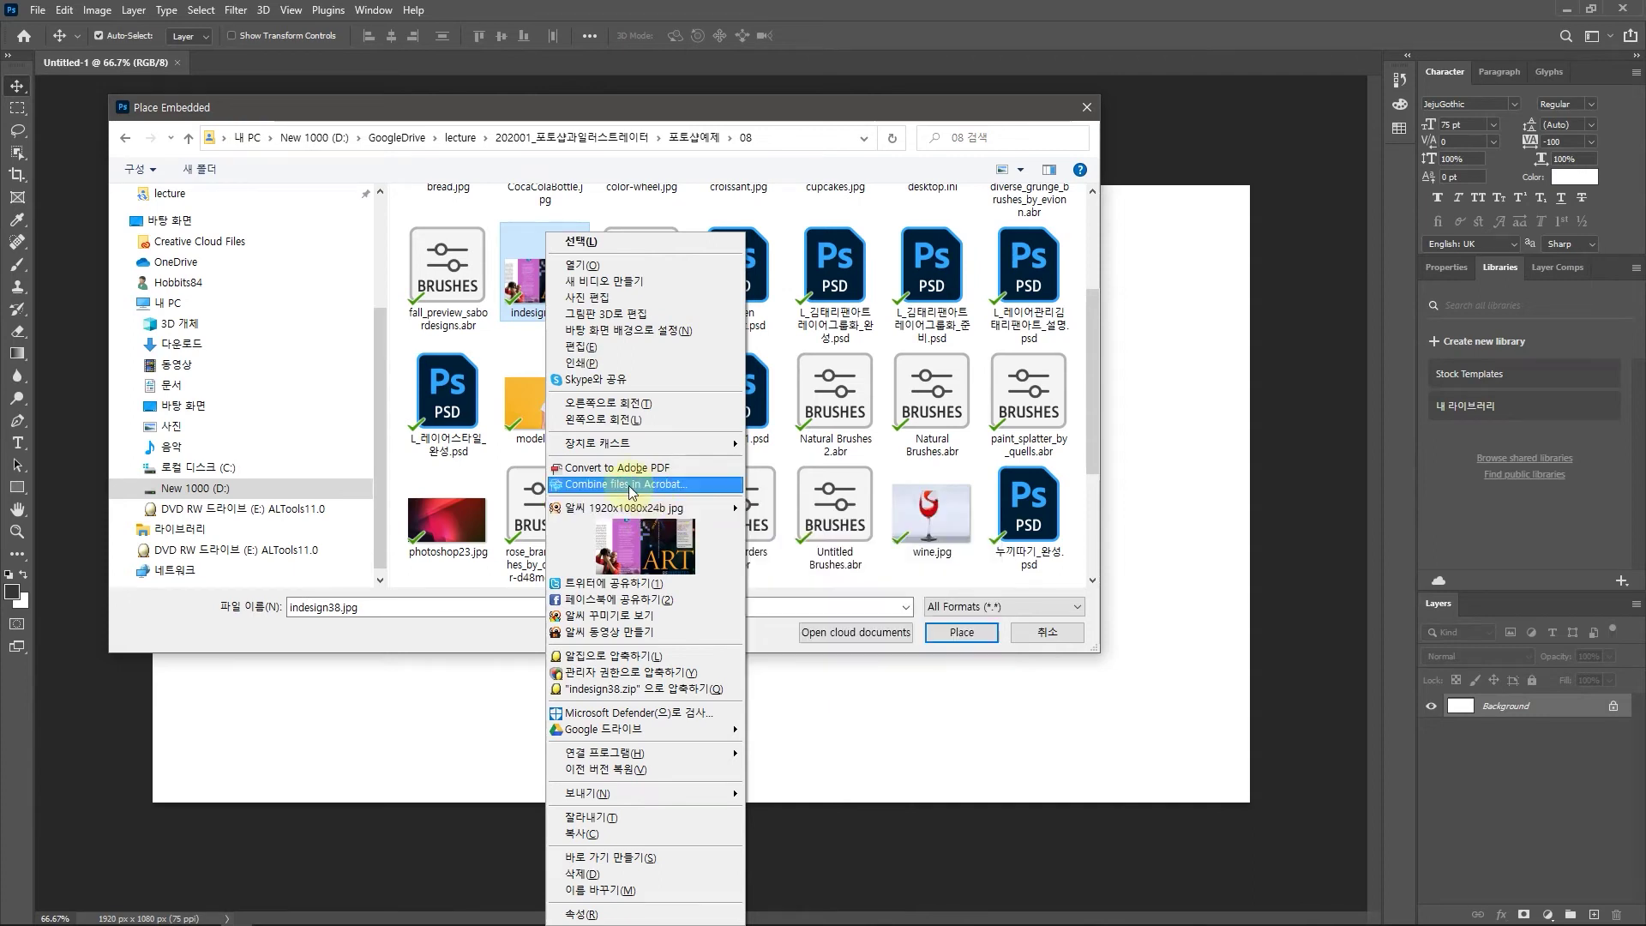
pyautogui.click(514, 292)
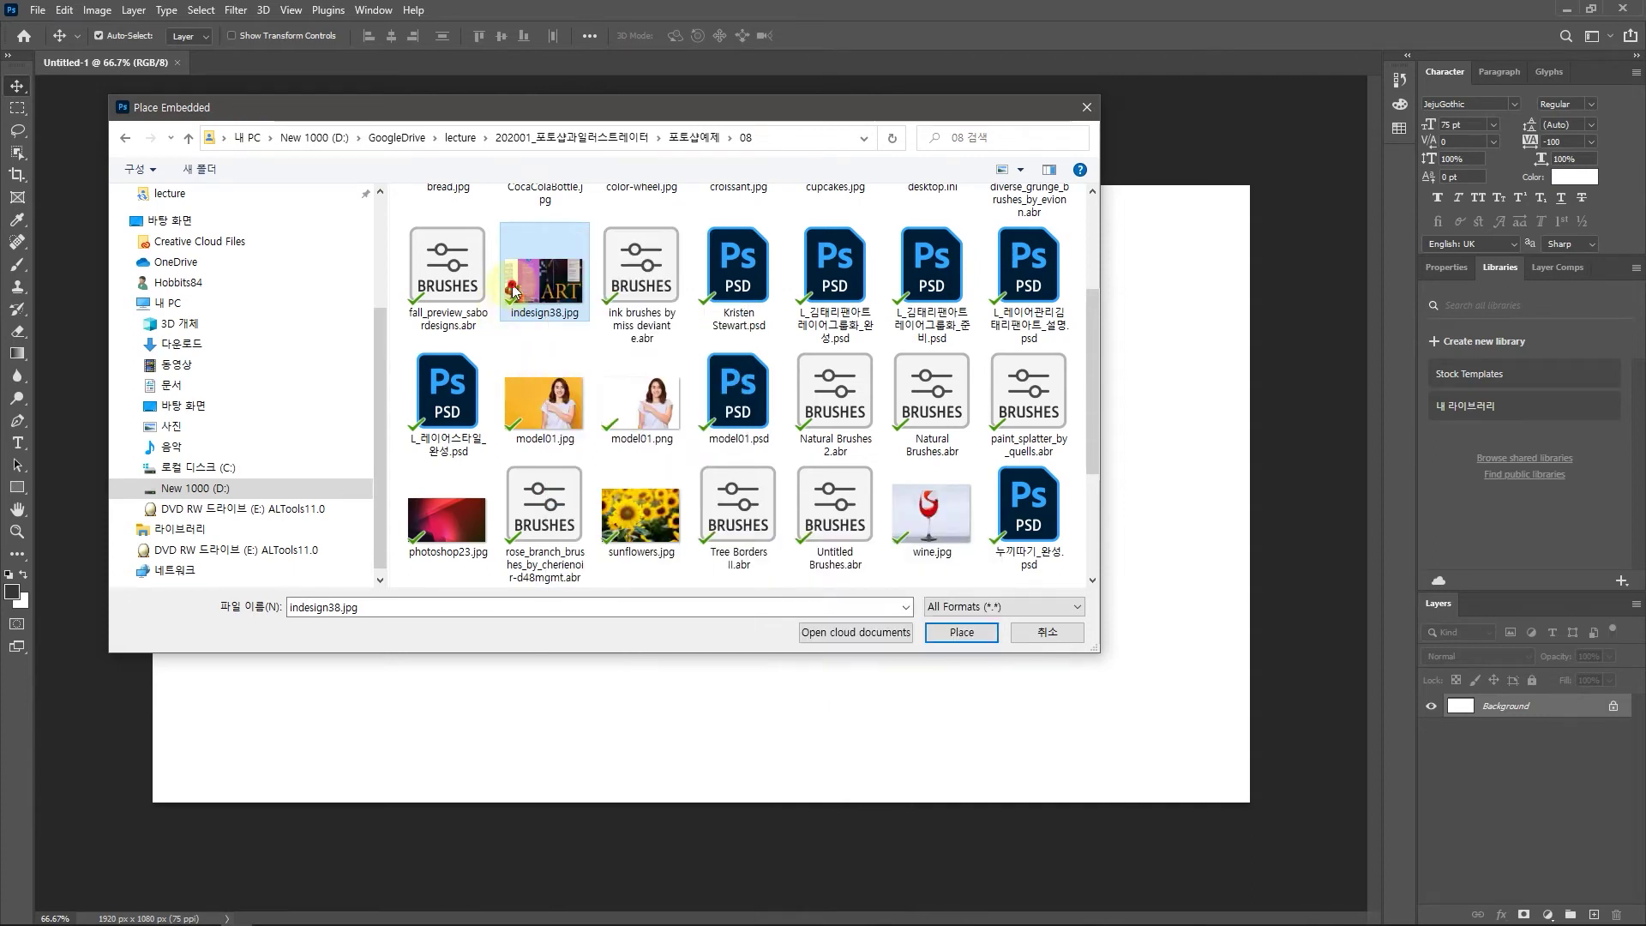
pyautogui.click(960, 635)
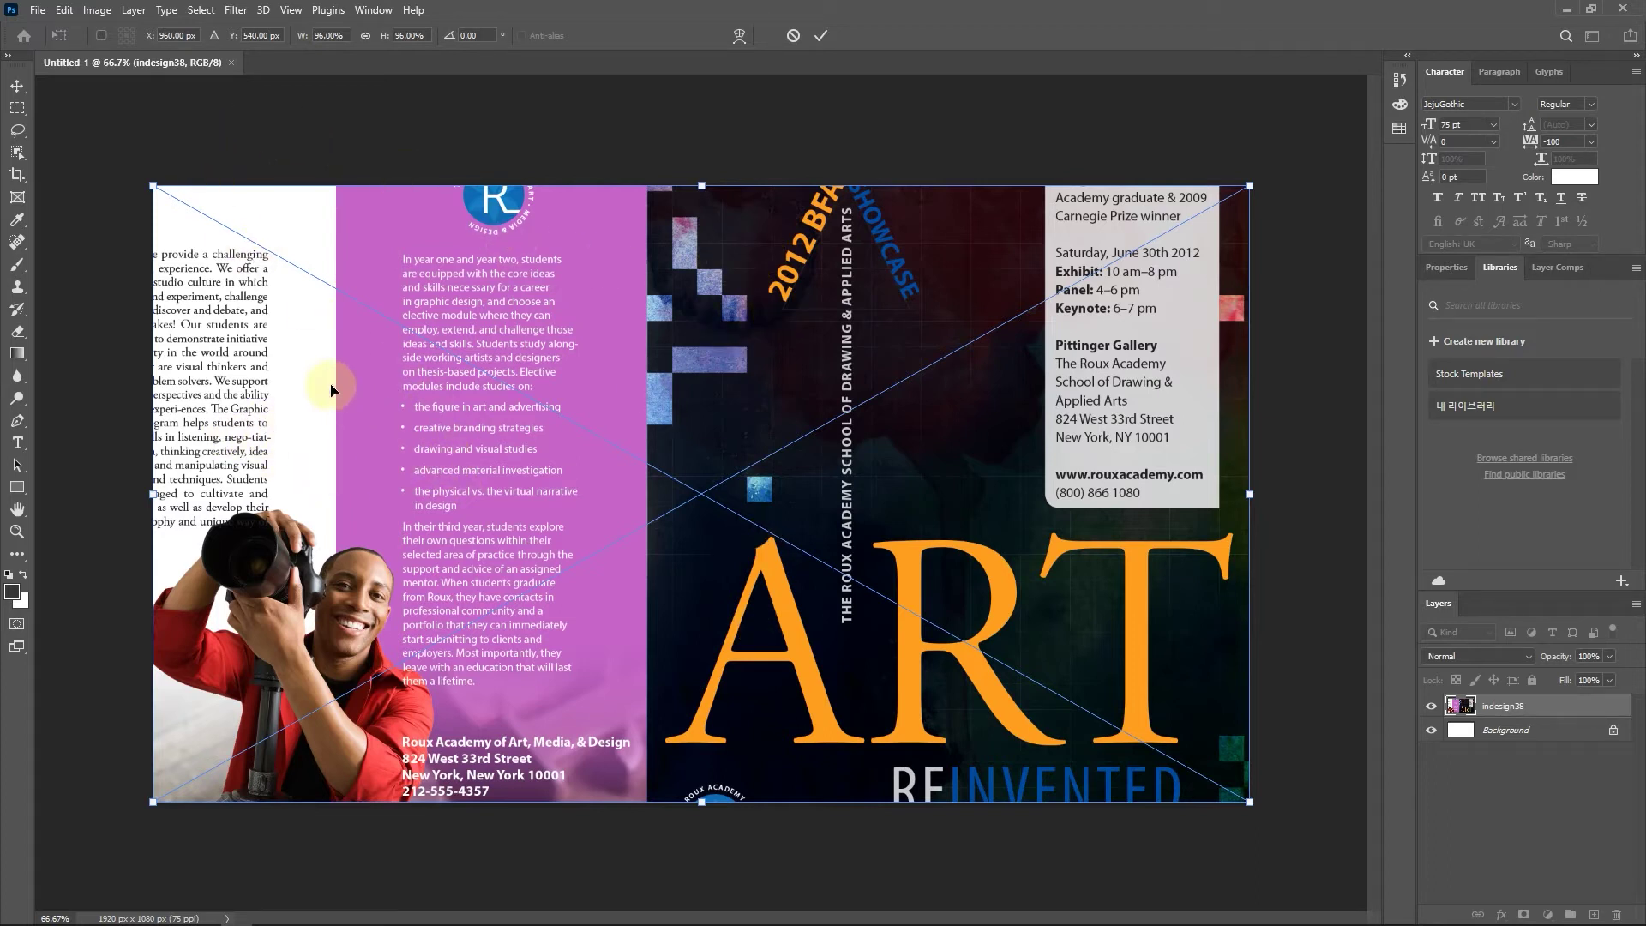
pyautogui.click(17, 86)
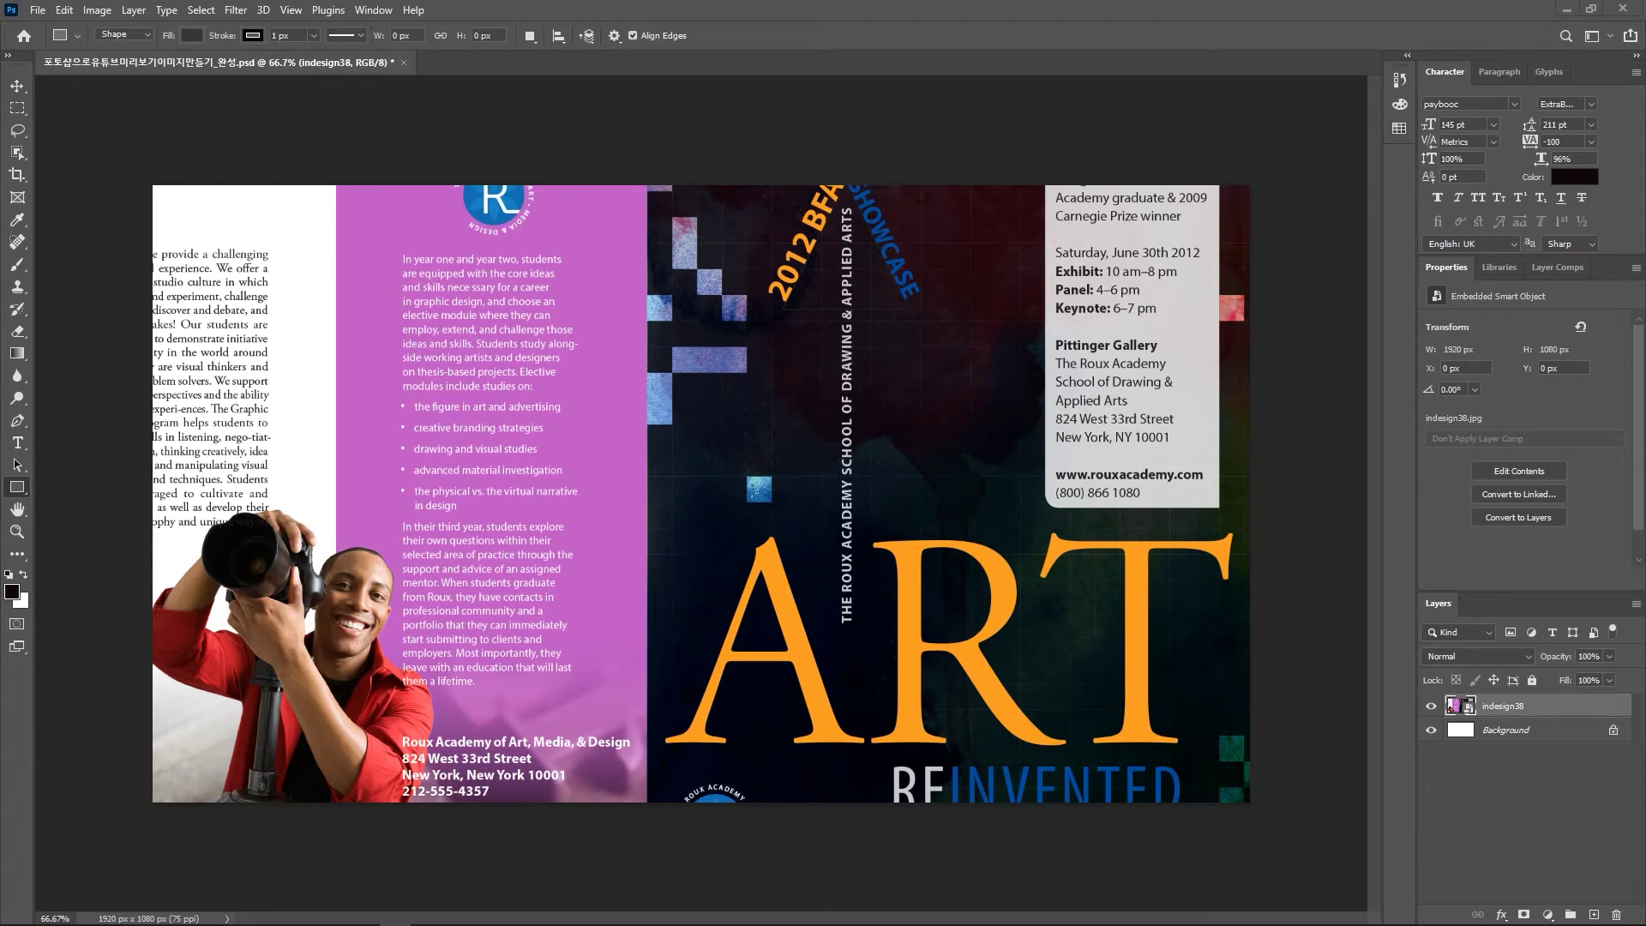
# - Draw a rectangle shape about 1667 × 710 px across the middle of the placed image
pyautogui.click(26, 497)
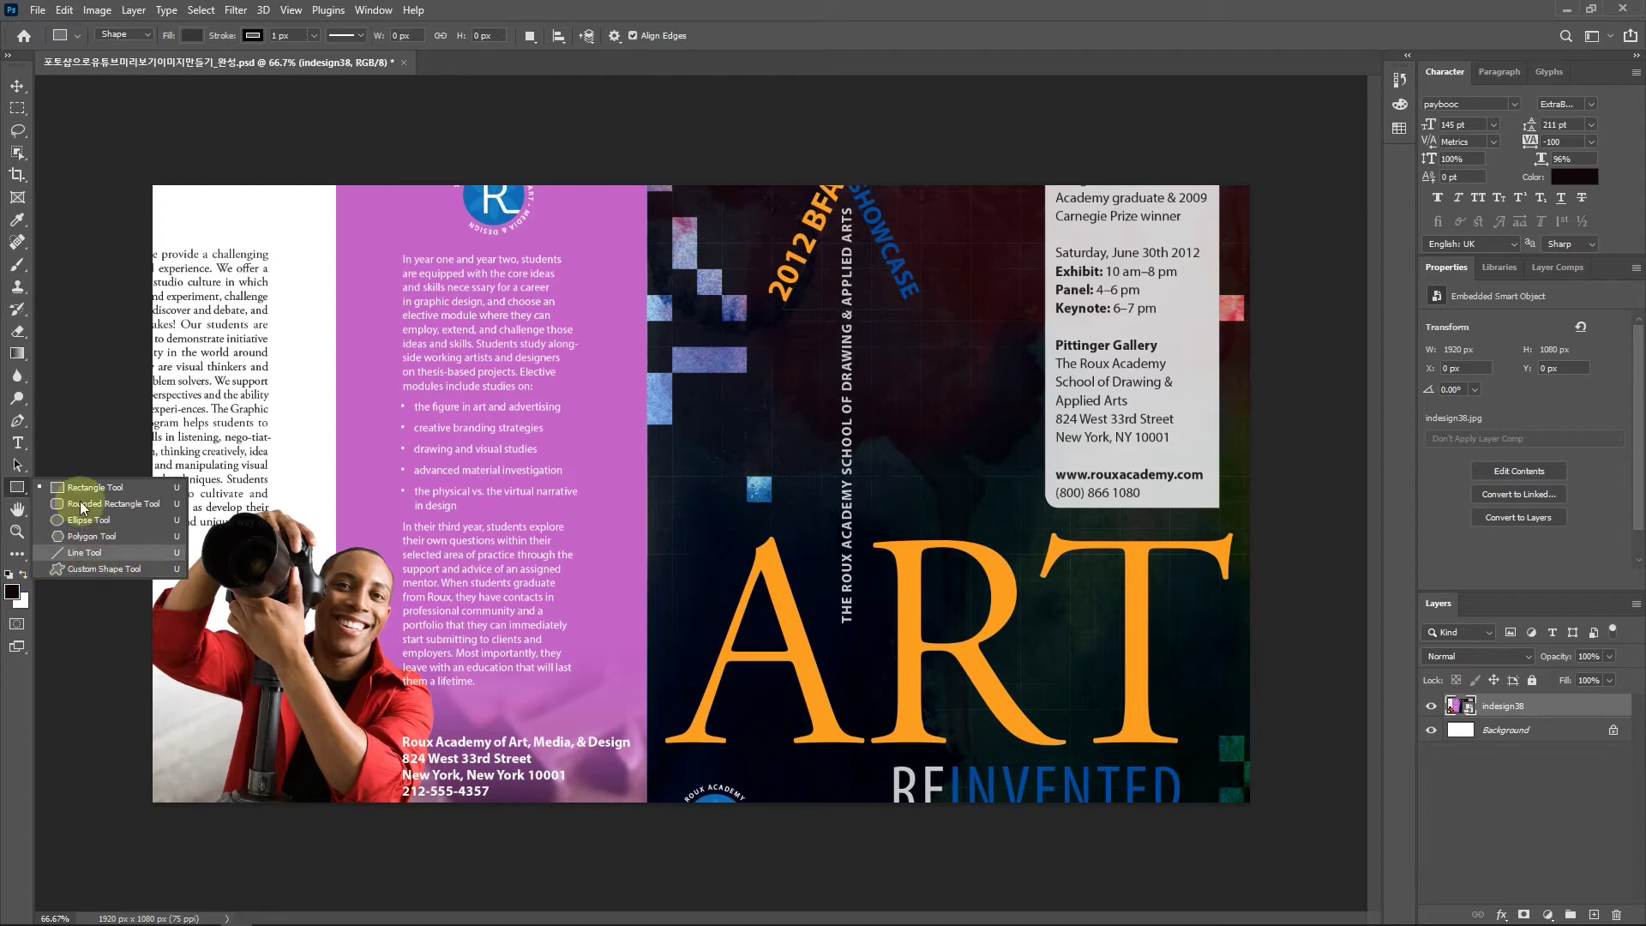
pyautogui.click(17, 493)
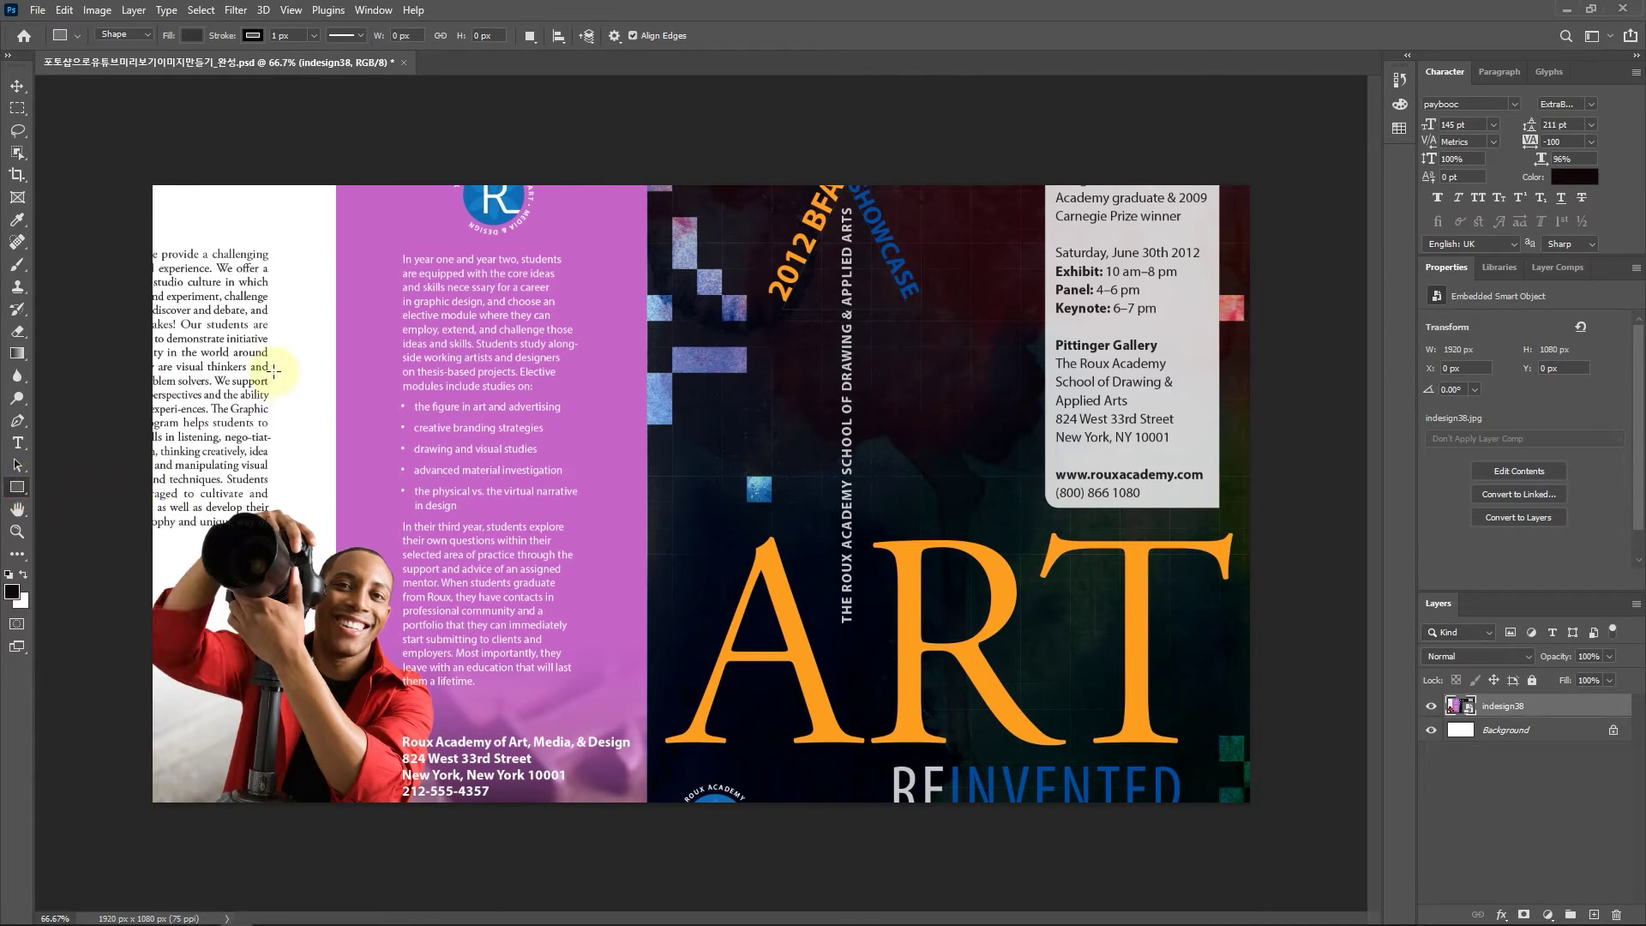
pyautogui.moveTo(246, 275); pyautogui.dragTo(1195, 680)
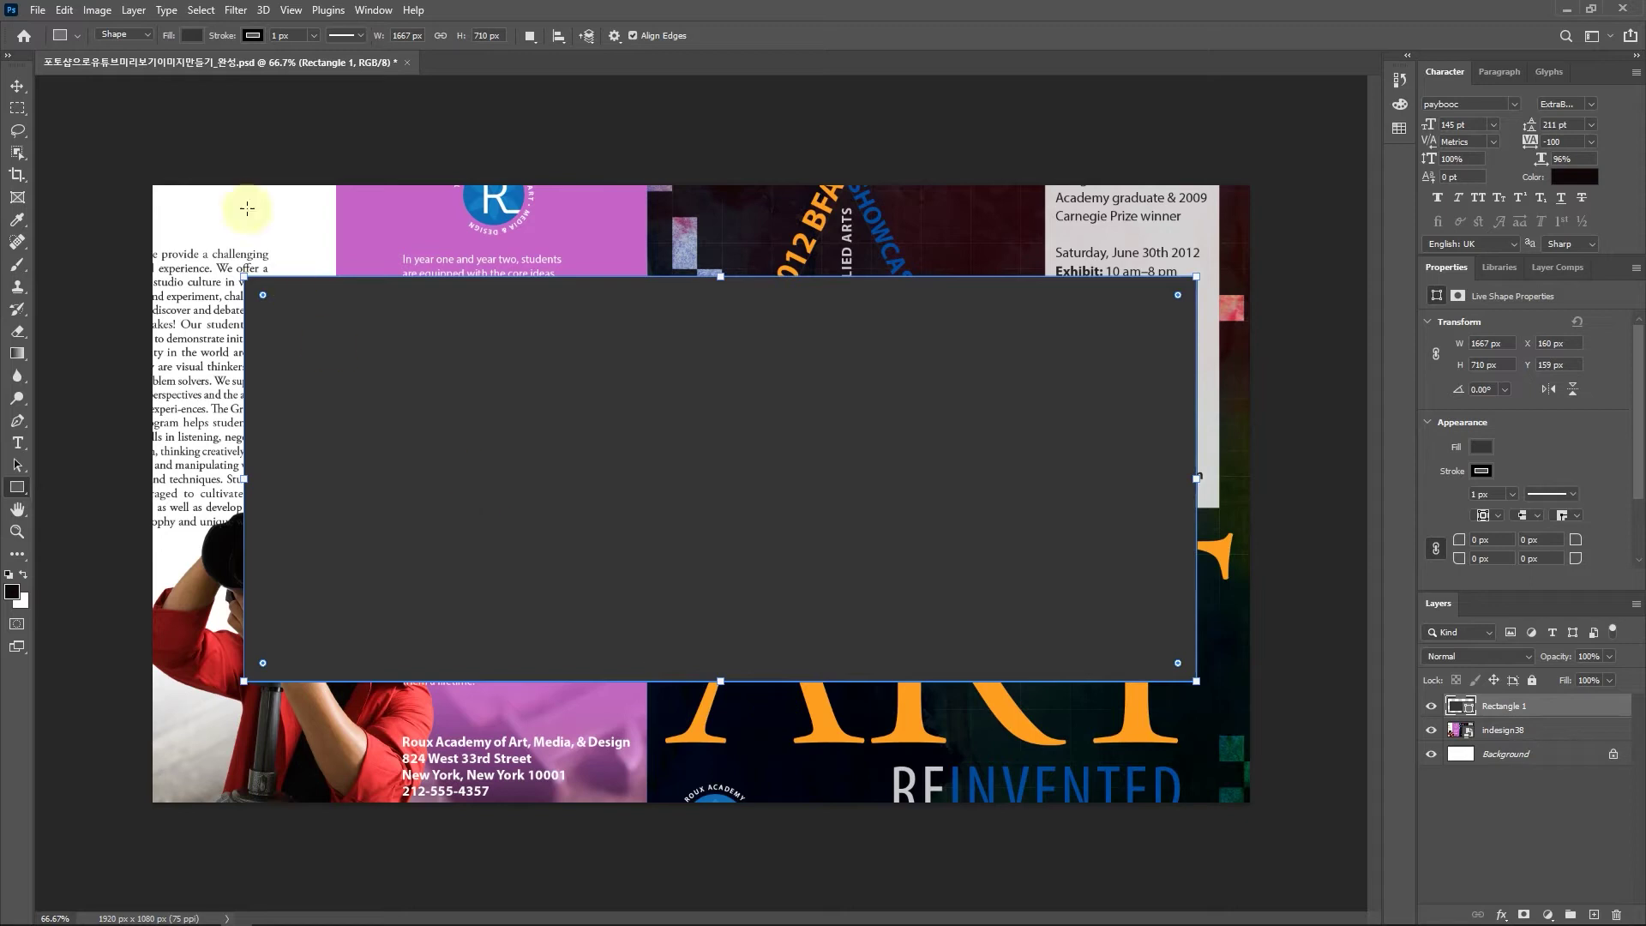
# - Look through the RGB, CMYK, Grayscale, Pastel and Light swatch groups and the colour picker for the rectangle's fill
pyautogui.click(190, 38)
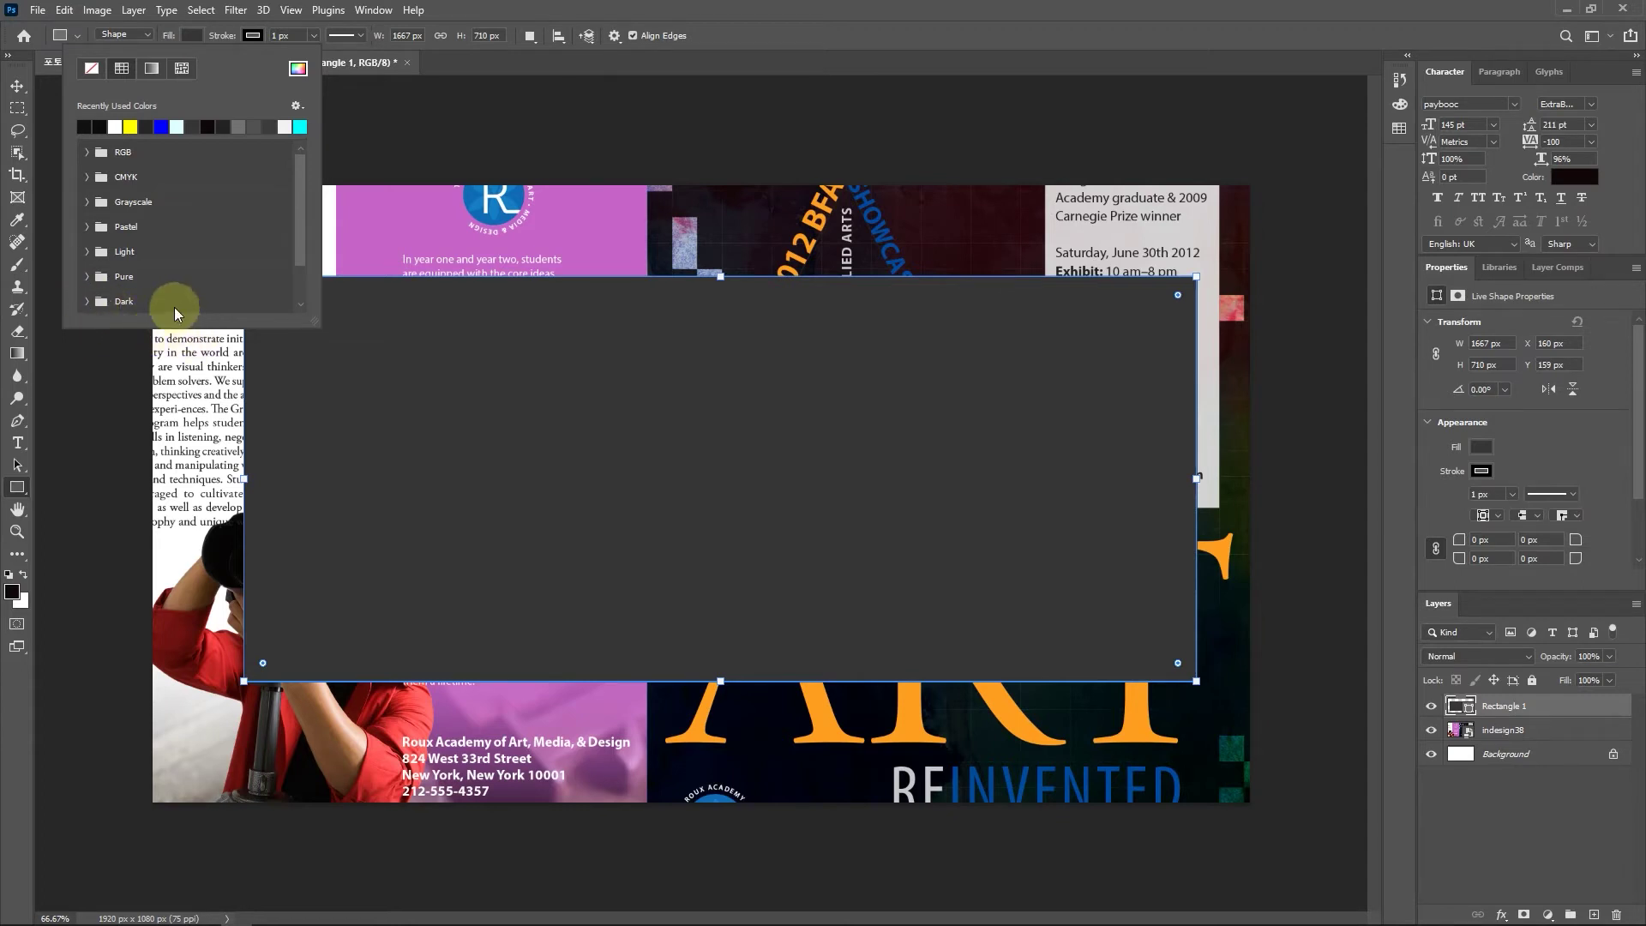
pyautogui.click(192, 38)
pyautogui.click(192, 38)
pyautogui.click(87, 151)
pyautogui.click(88, 192)
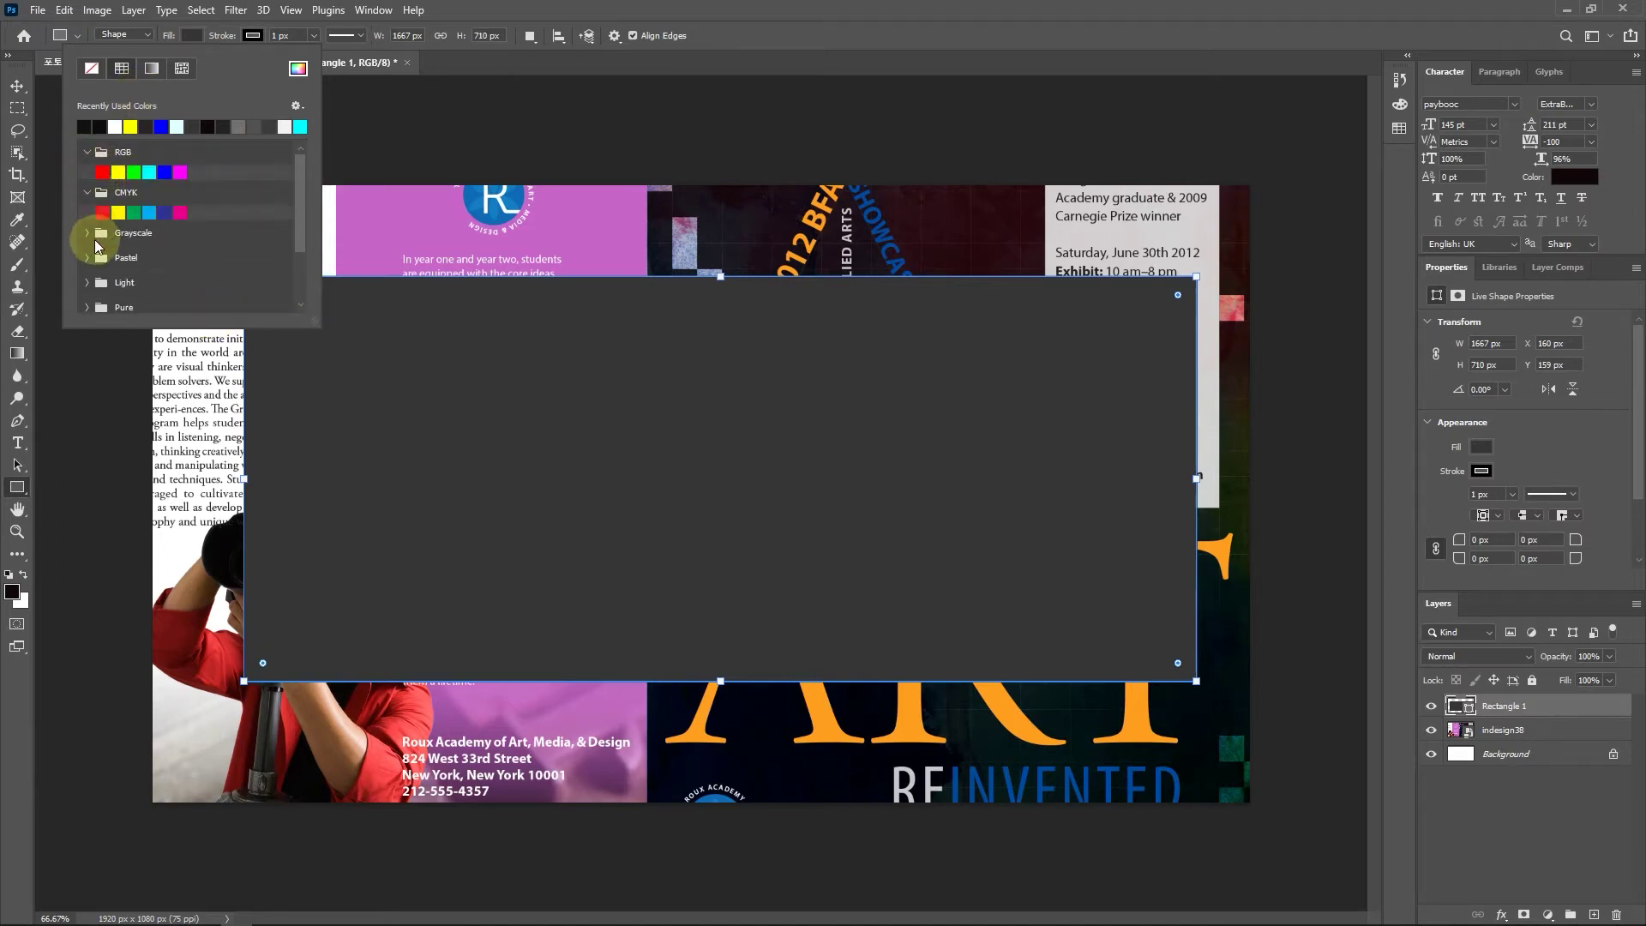
pyautogui.click(89, 234)
pyautogui.click(91, 291)
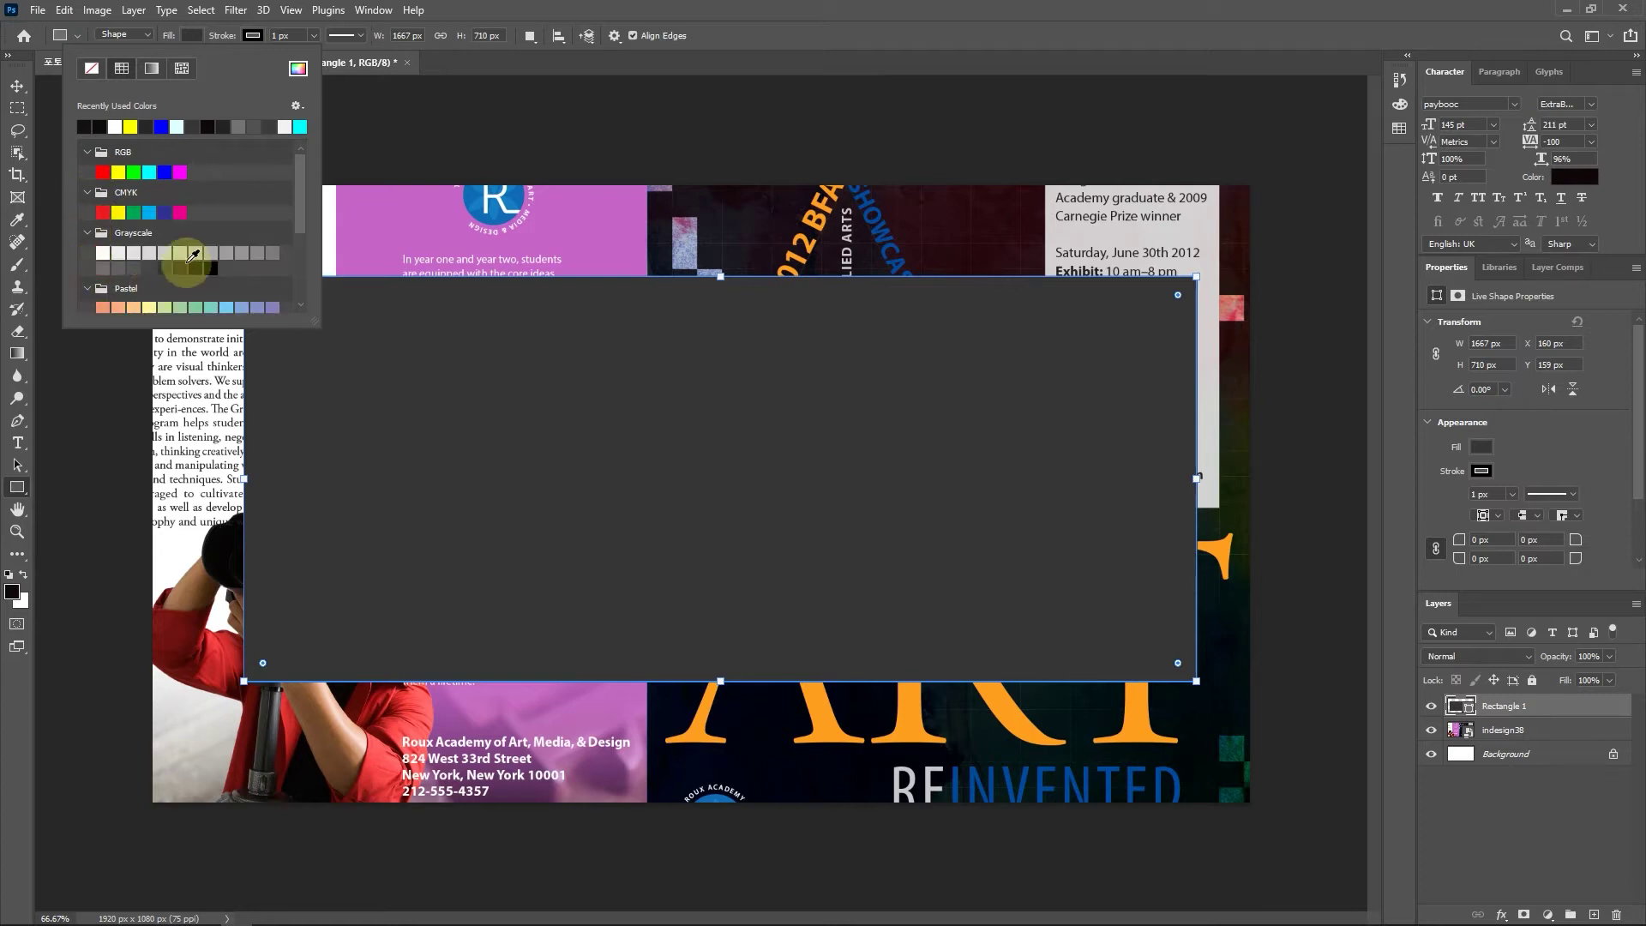
pyautogui.scroll(-2, 168, 244)
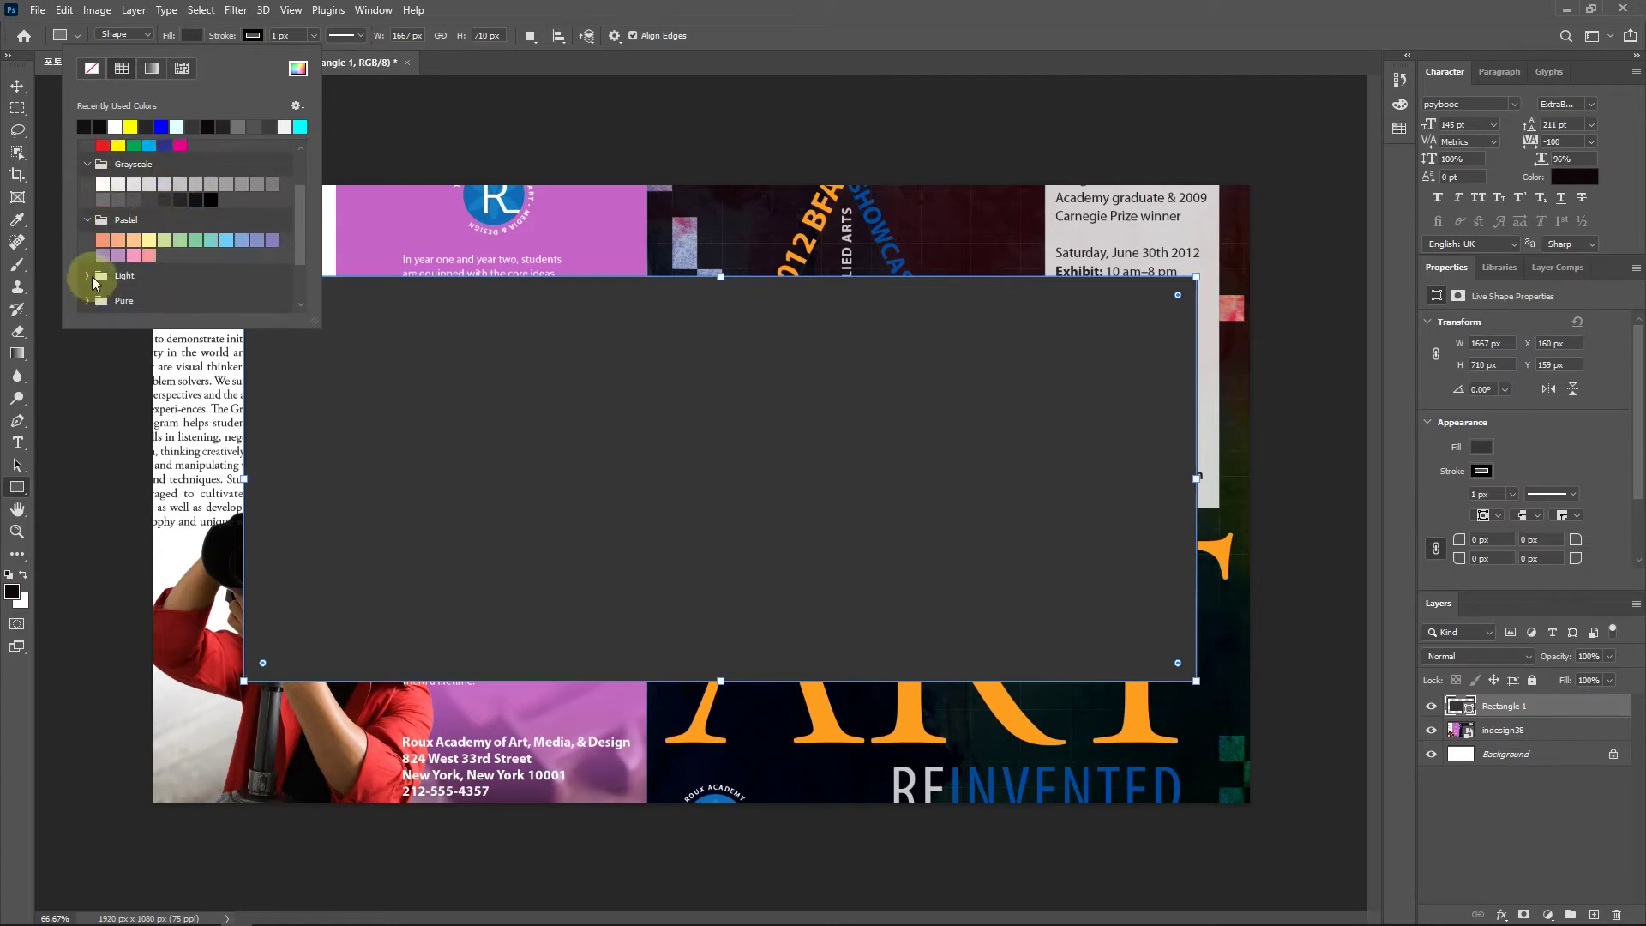
pyautogui.click(87, 276)
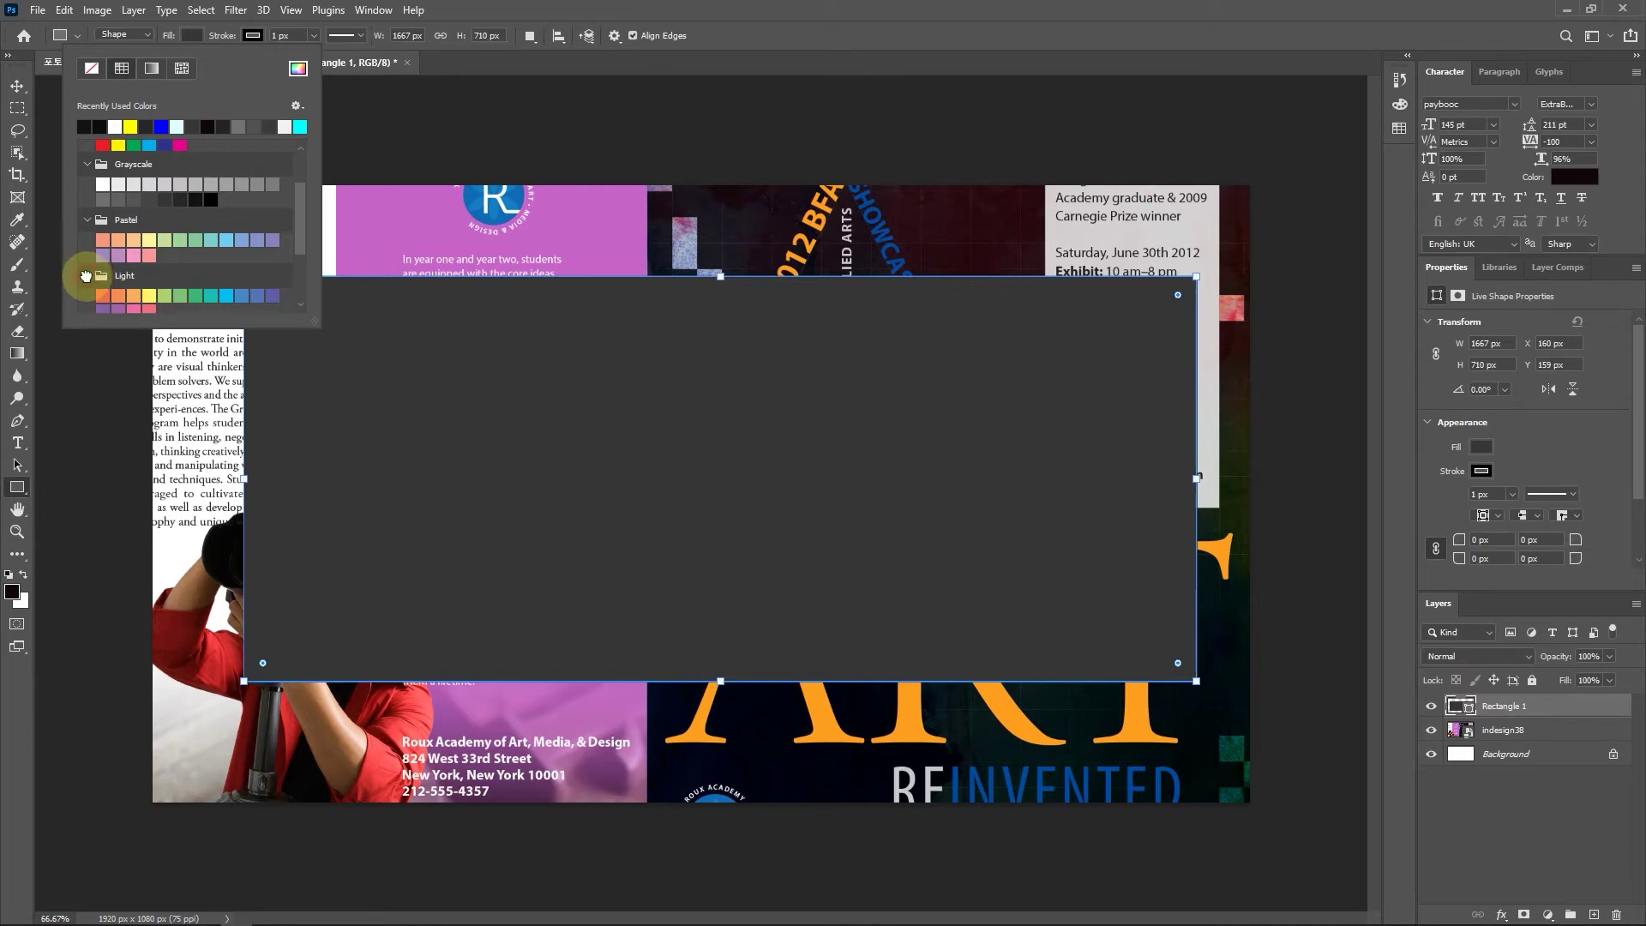
pyautogui.scroll(3, 85, 276)
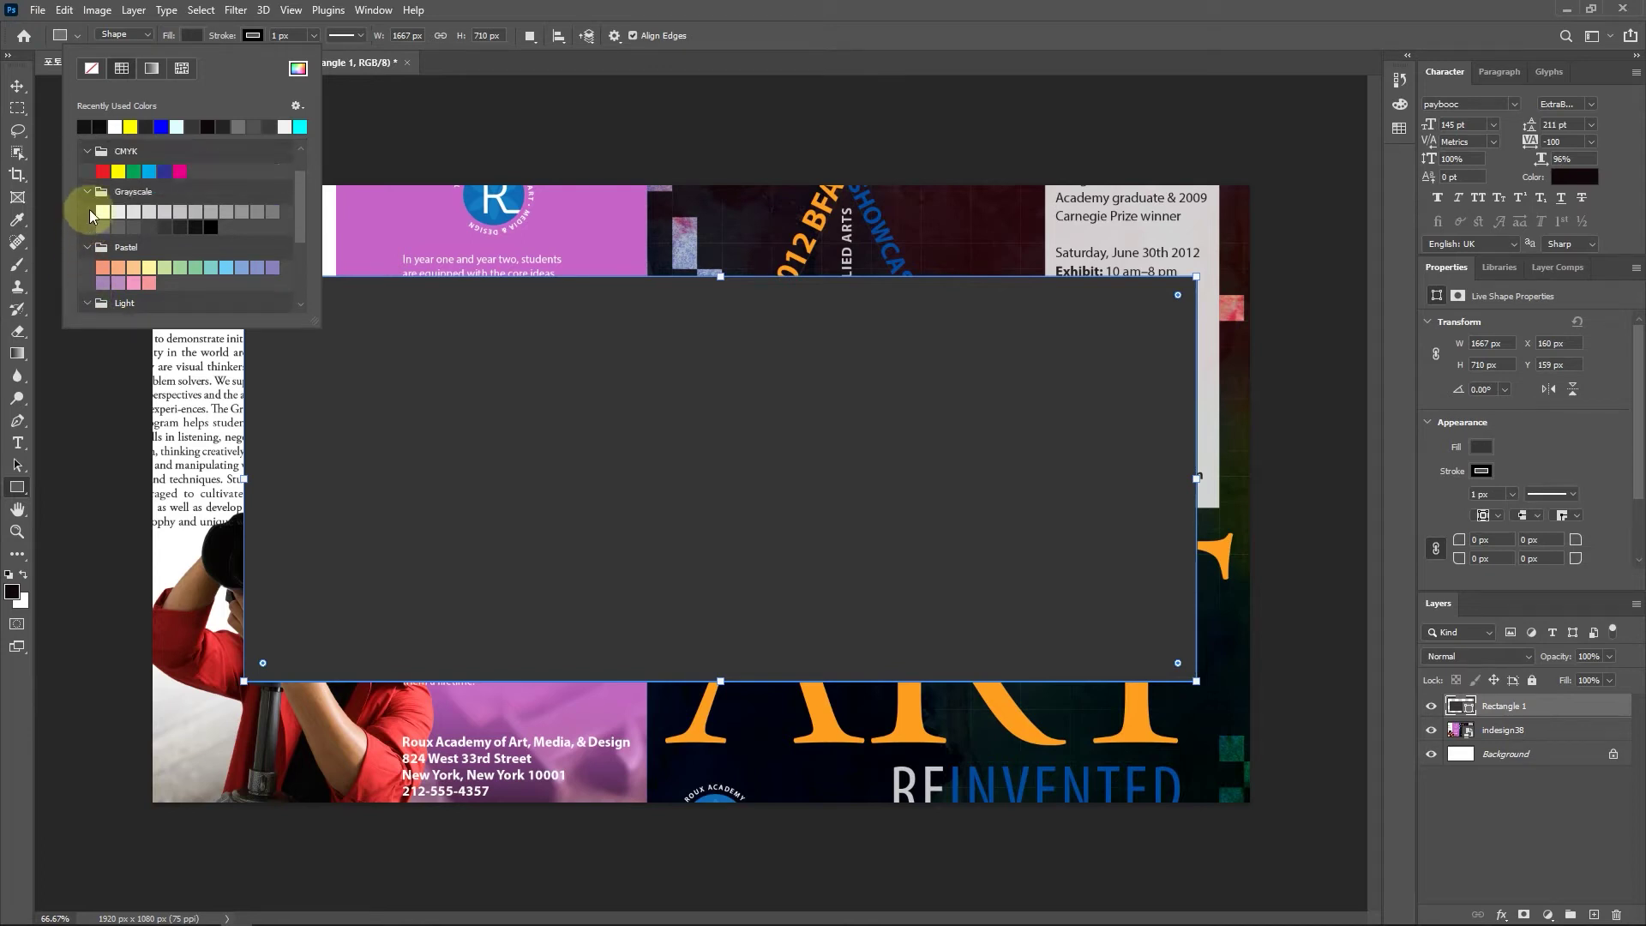
pyautogui.click(87, 232)
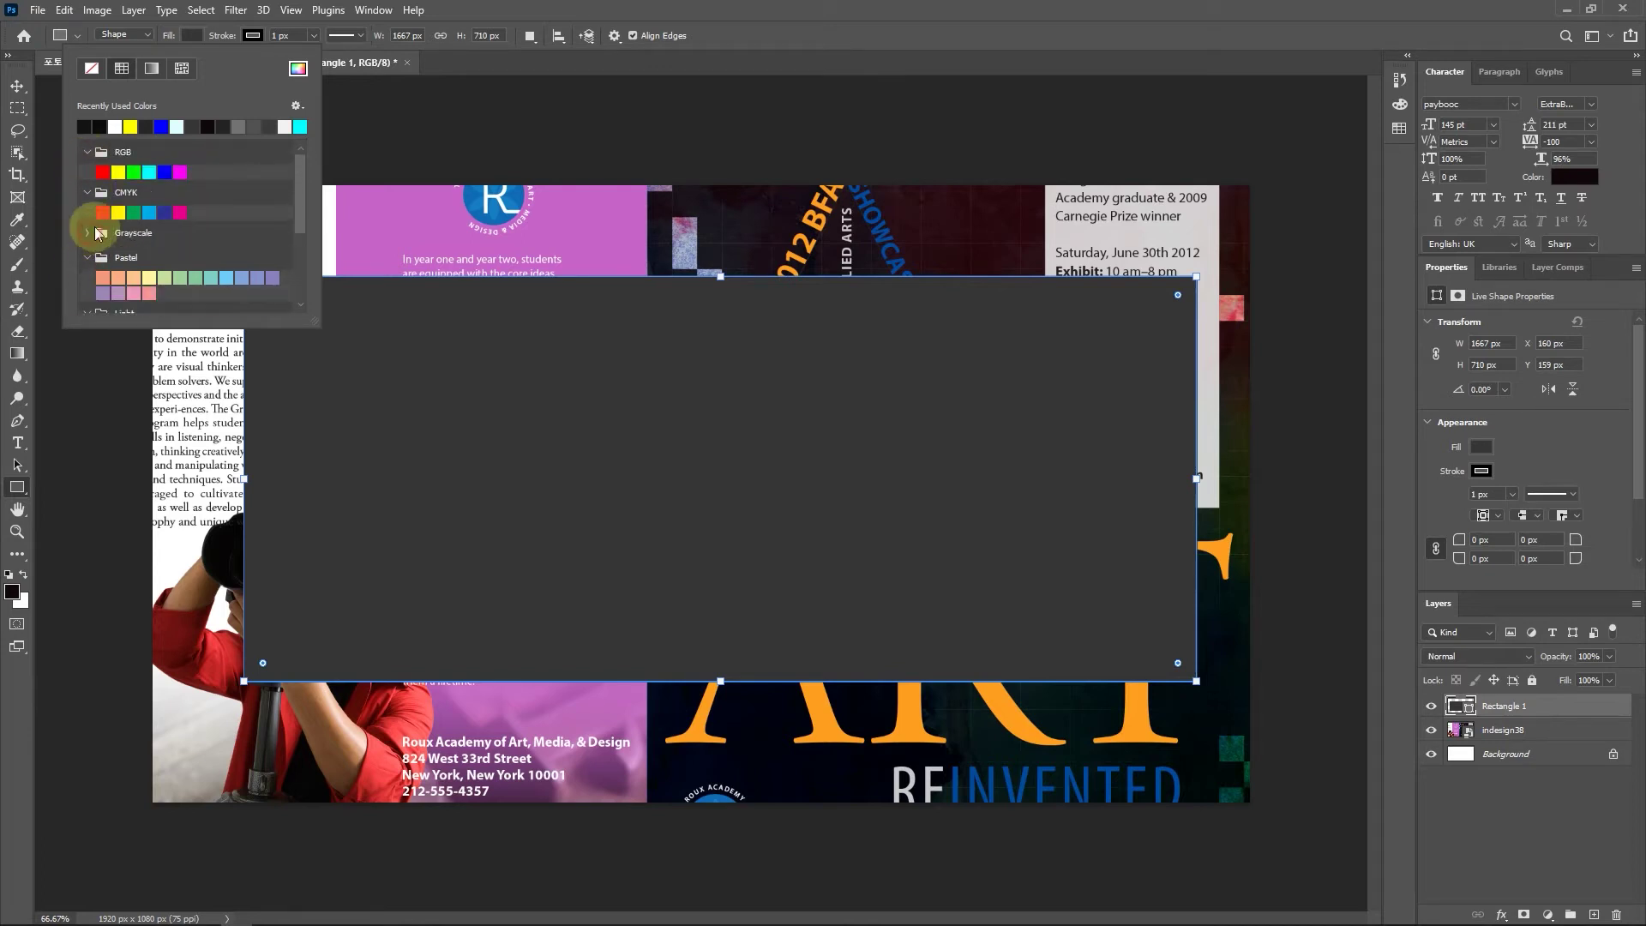
pyautogui.click(297, 68)
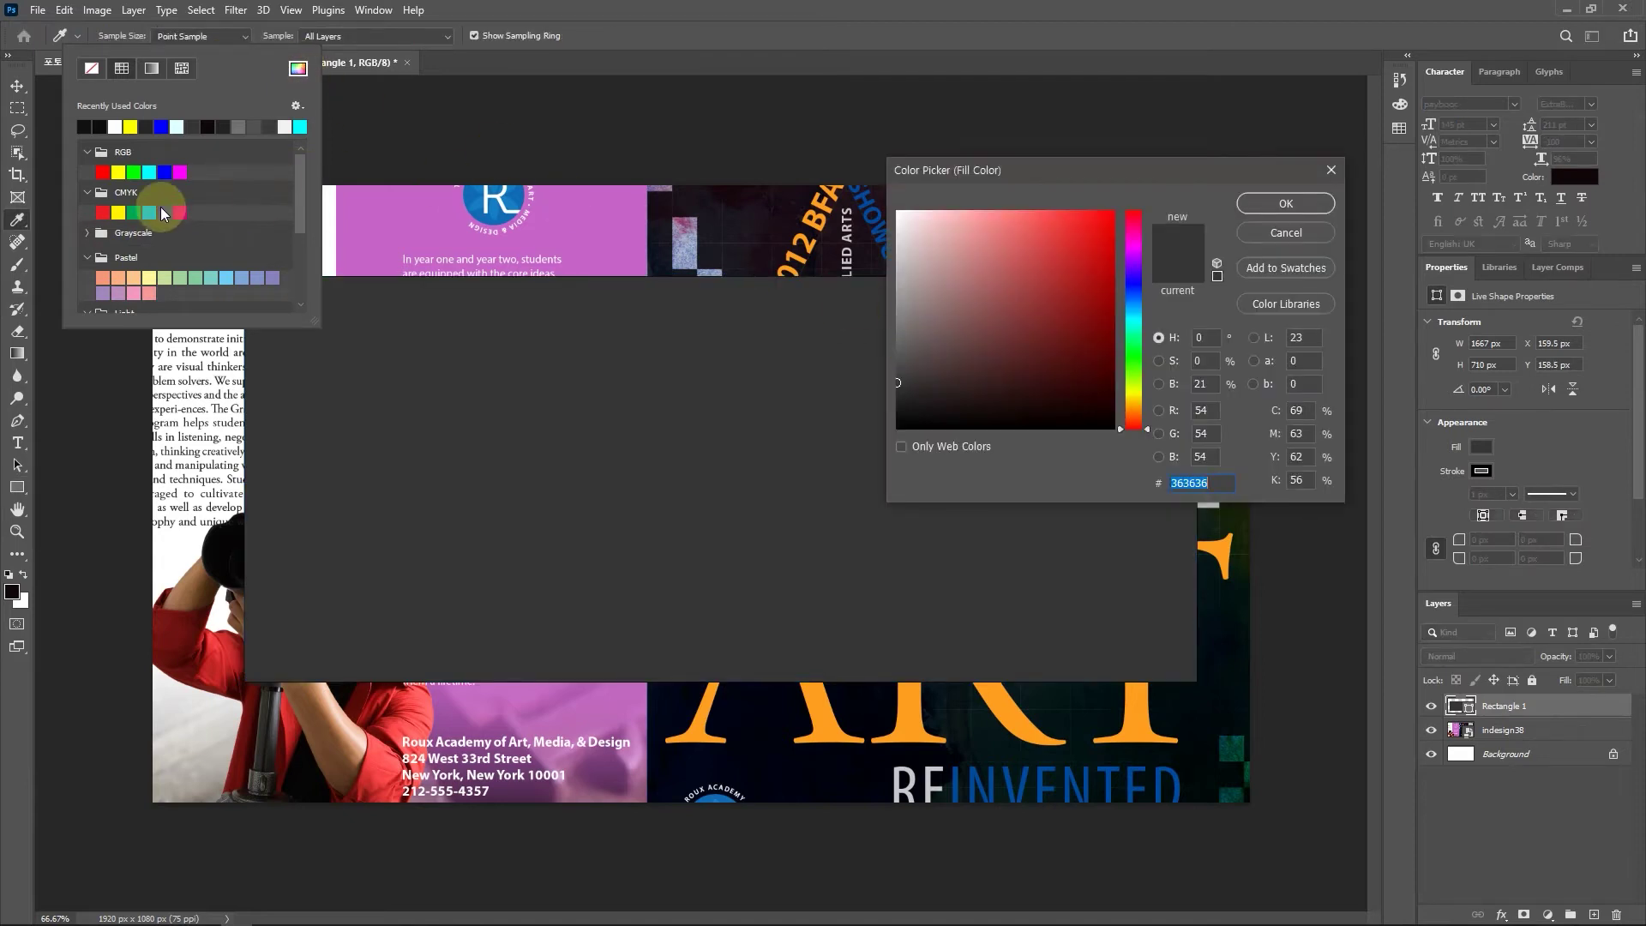
pyautogui.click(1283, 240)
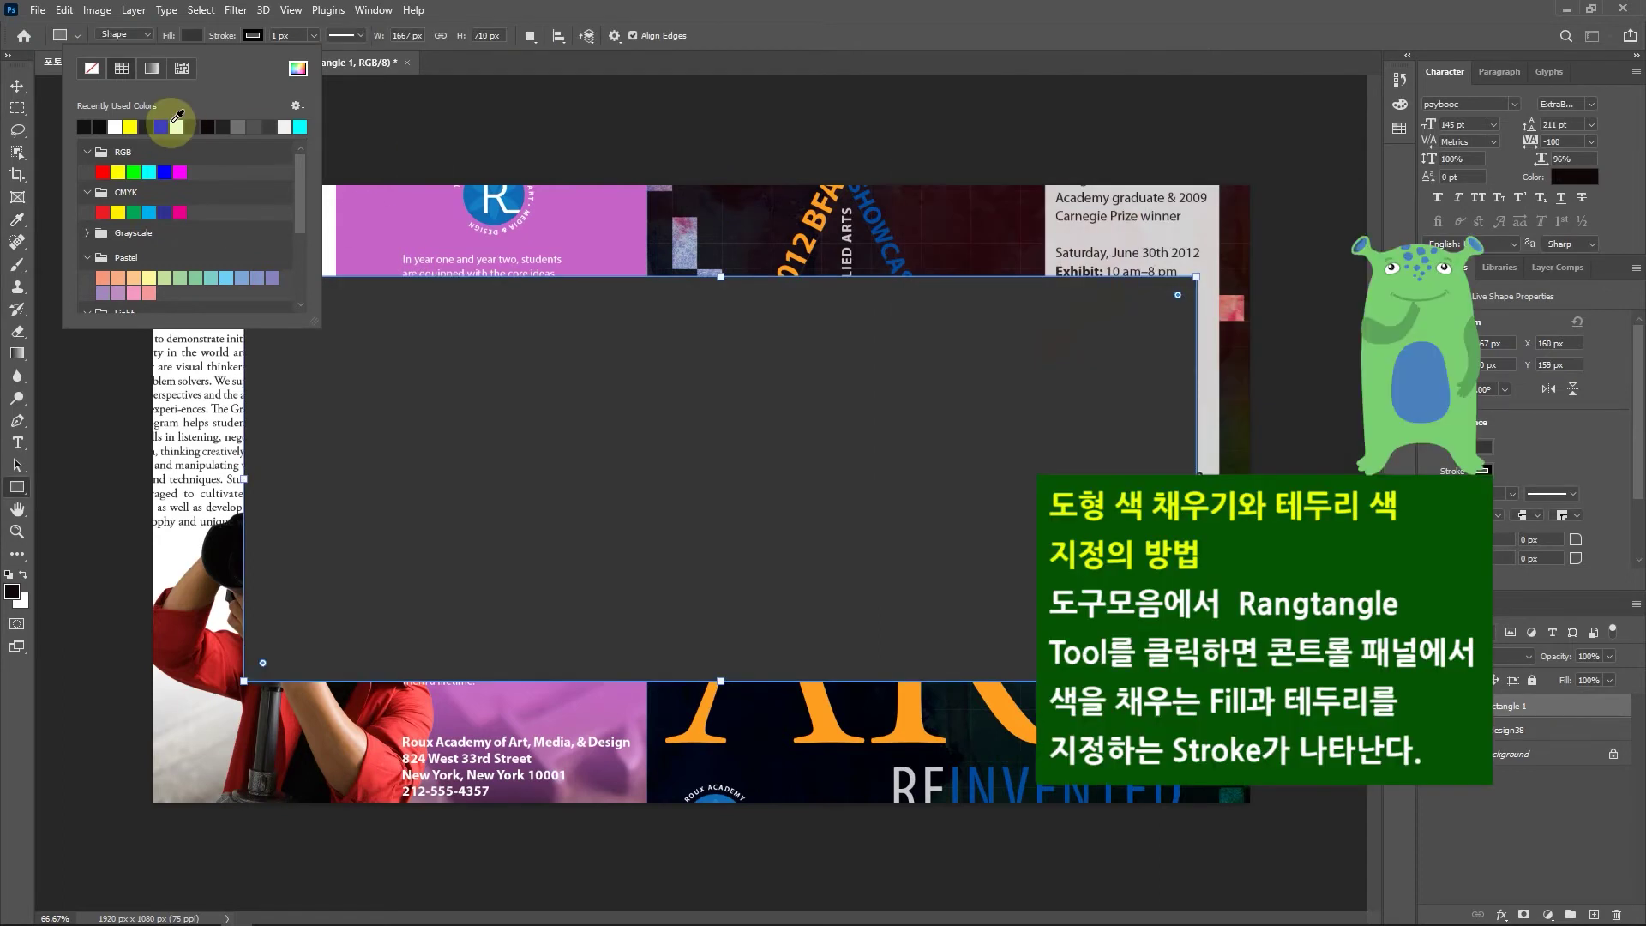
# - Try out green, yellow, blue, cyan and various Pastel, Light and CMYK swatches as the rectangle's fill
pyautogui.click(134, 172)
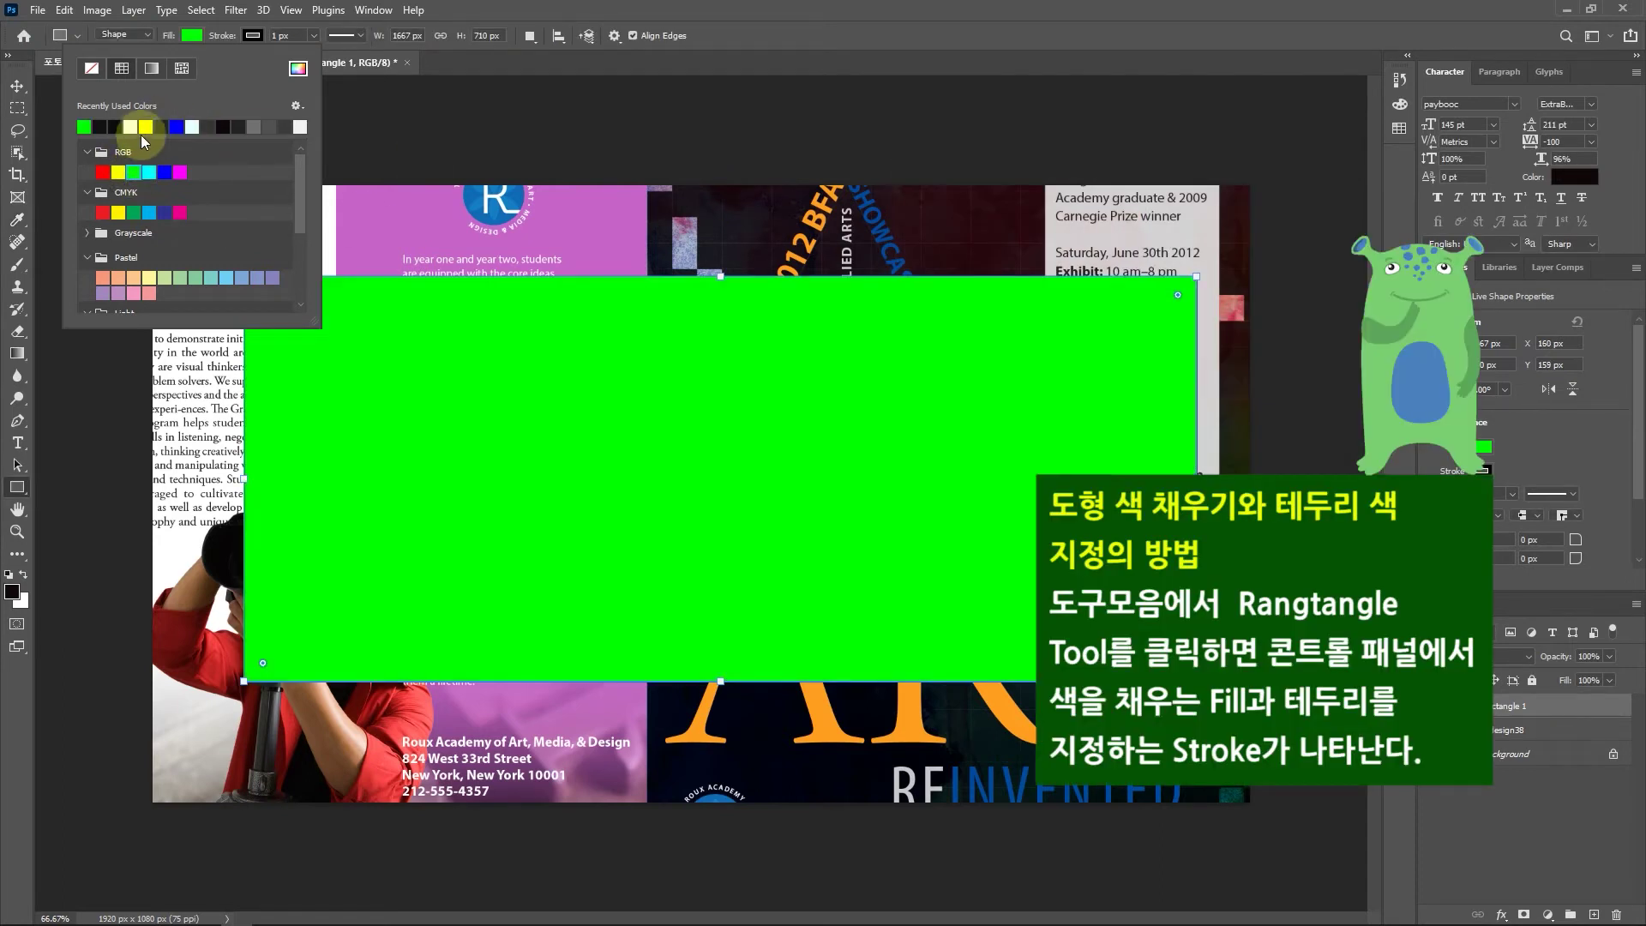
pyautogui.click(144, 127)
pyautogui.click(177, 127)
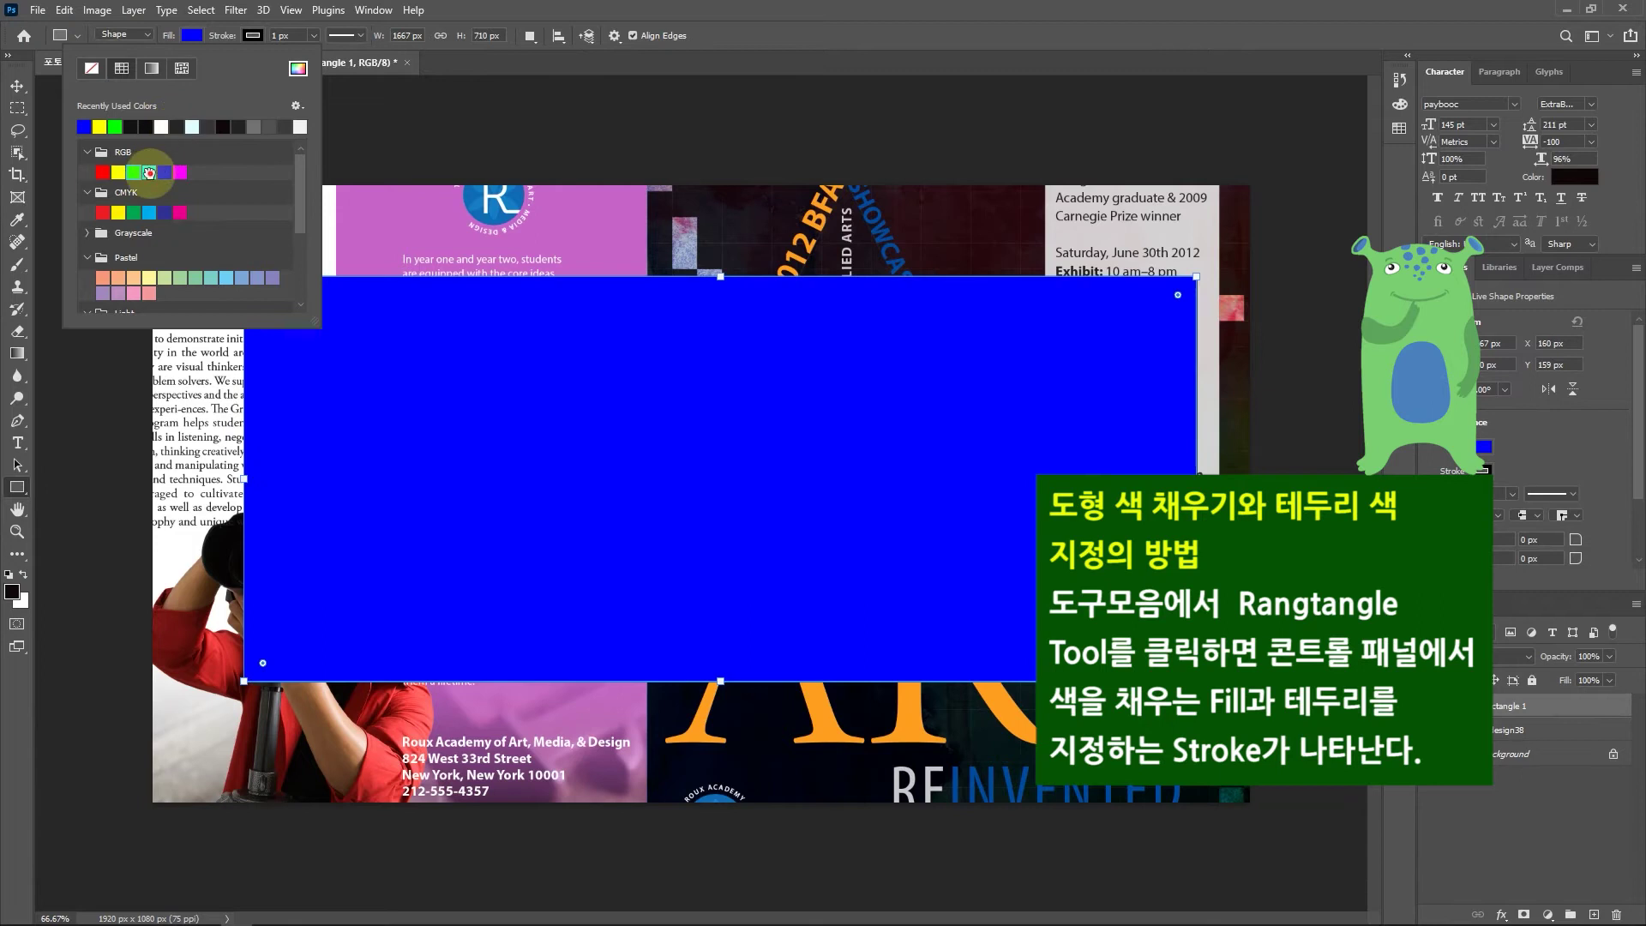
pyautogui.click(149, 173)
pyautogui.click(134, 277)
pyautogui.click(180, 277)
pyautogui.click(227, 282)
pyautogui.click(118, 294)
pyautogui.scroll(-1, 128, 283)
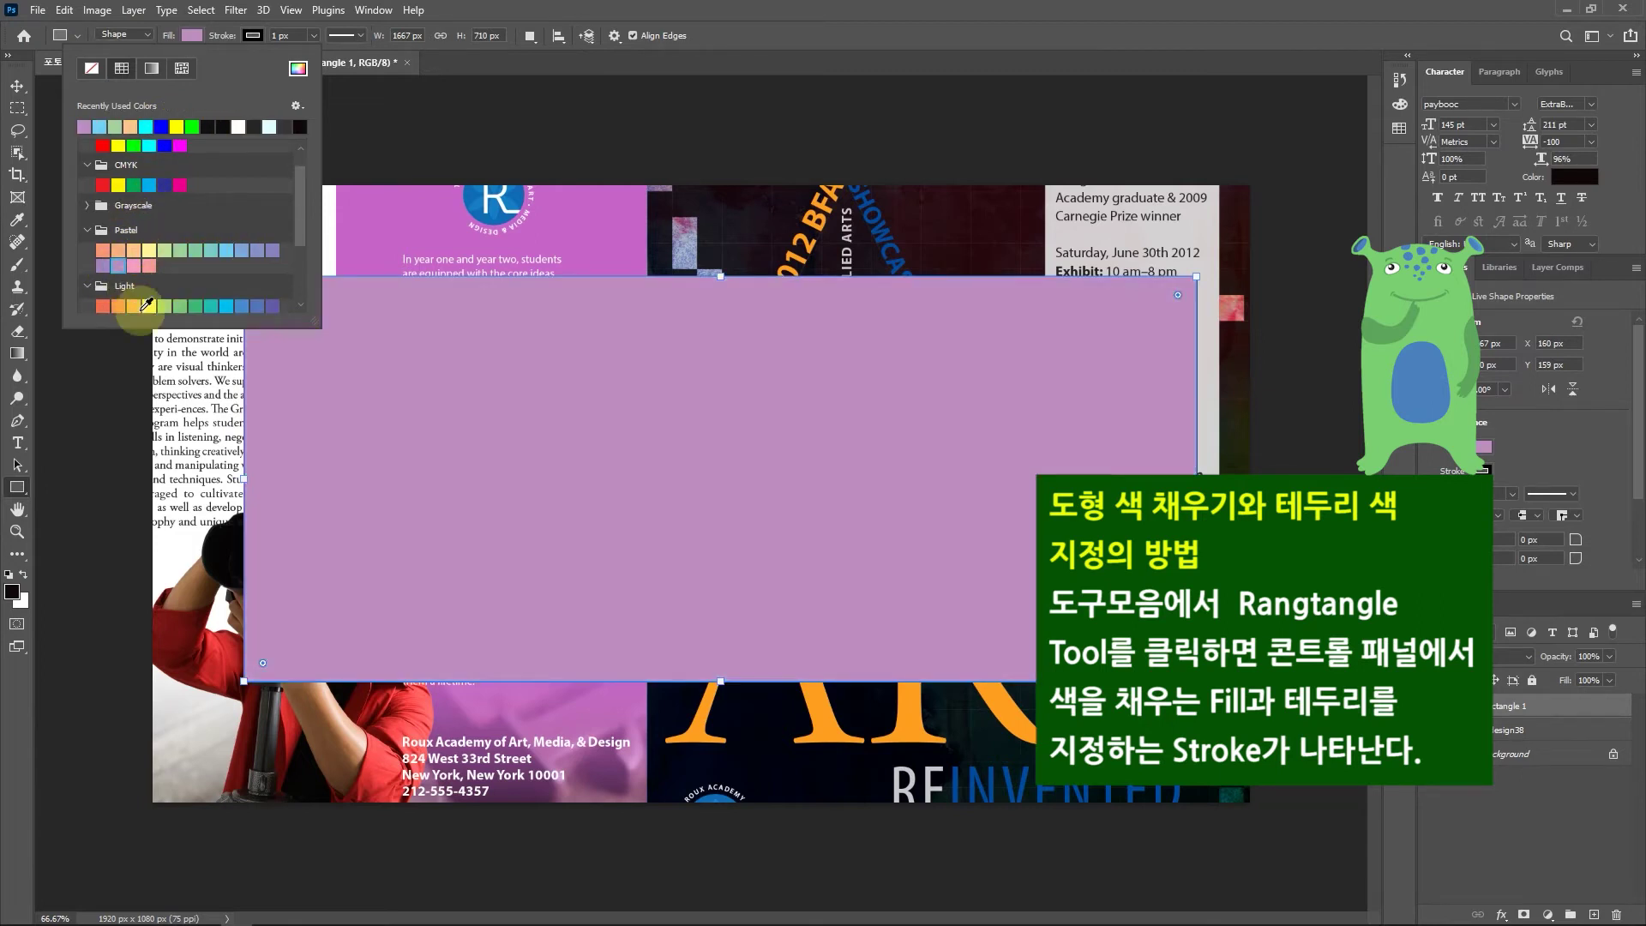
pyautogui.click(134, 306)
pyautogui.click(180, 306)
pyautogui.click(149, 186)
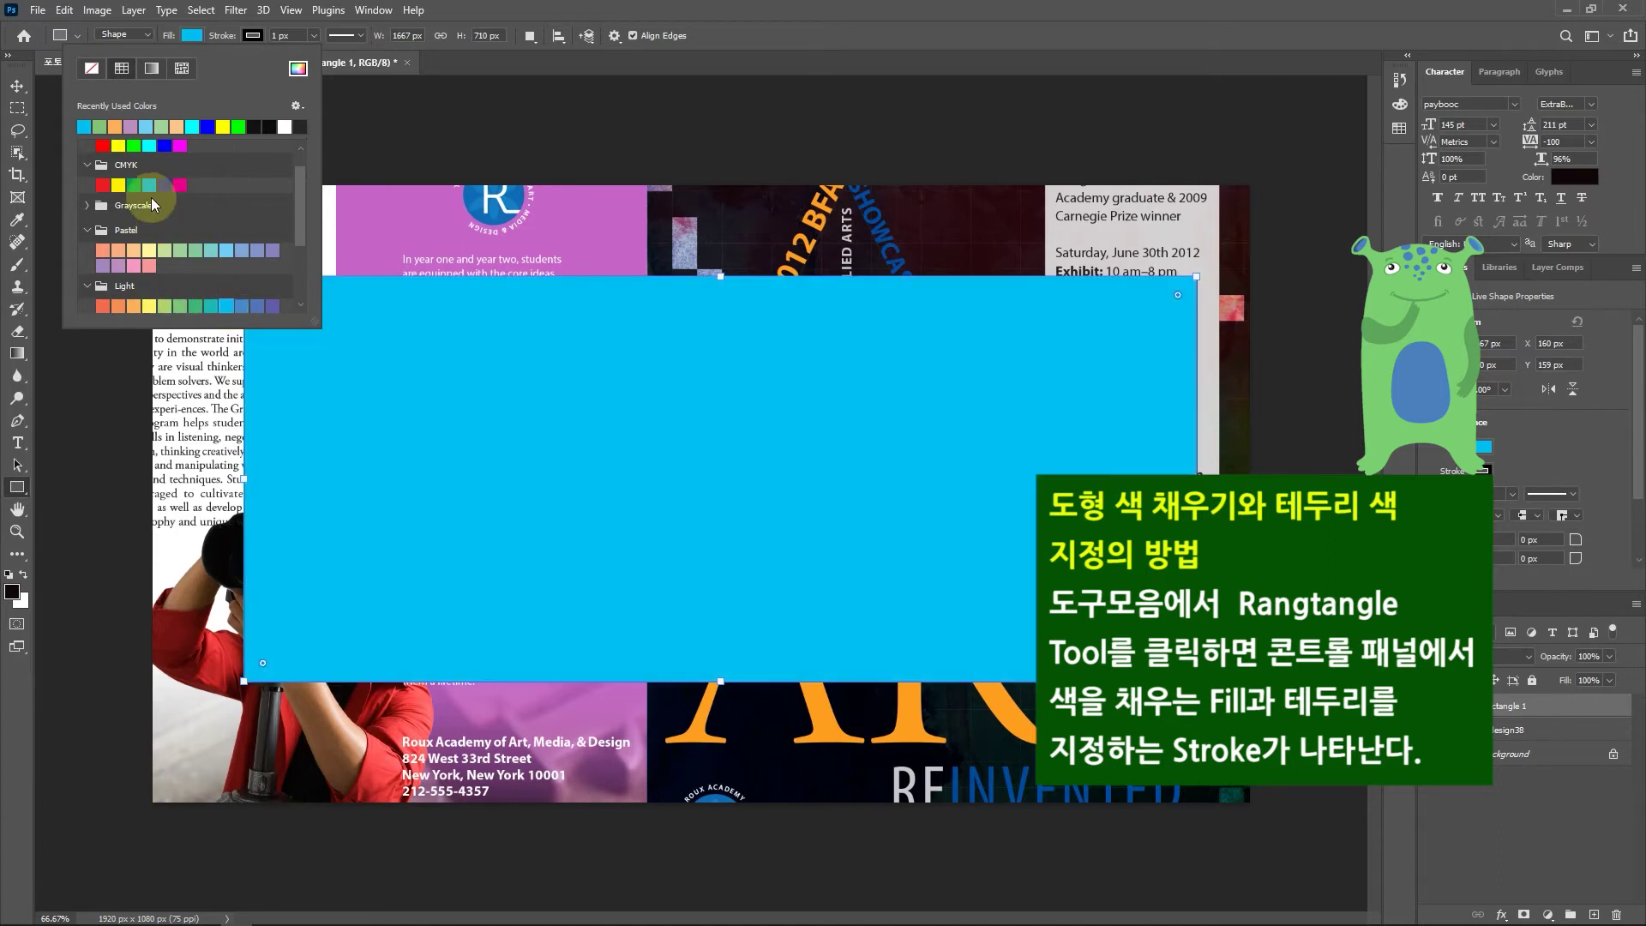
pyautogui.click(147, 186)
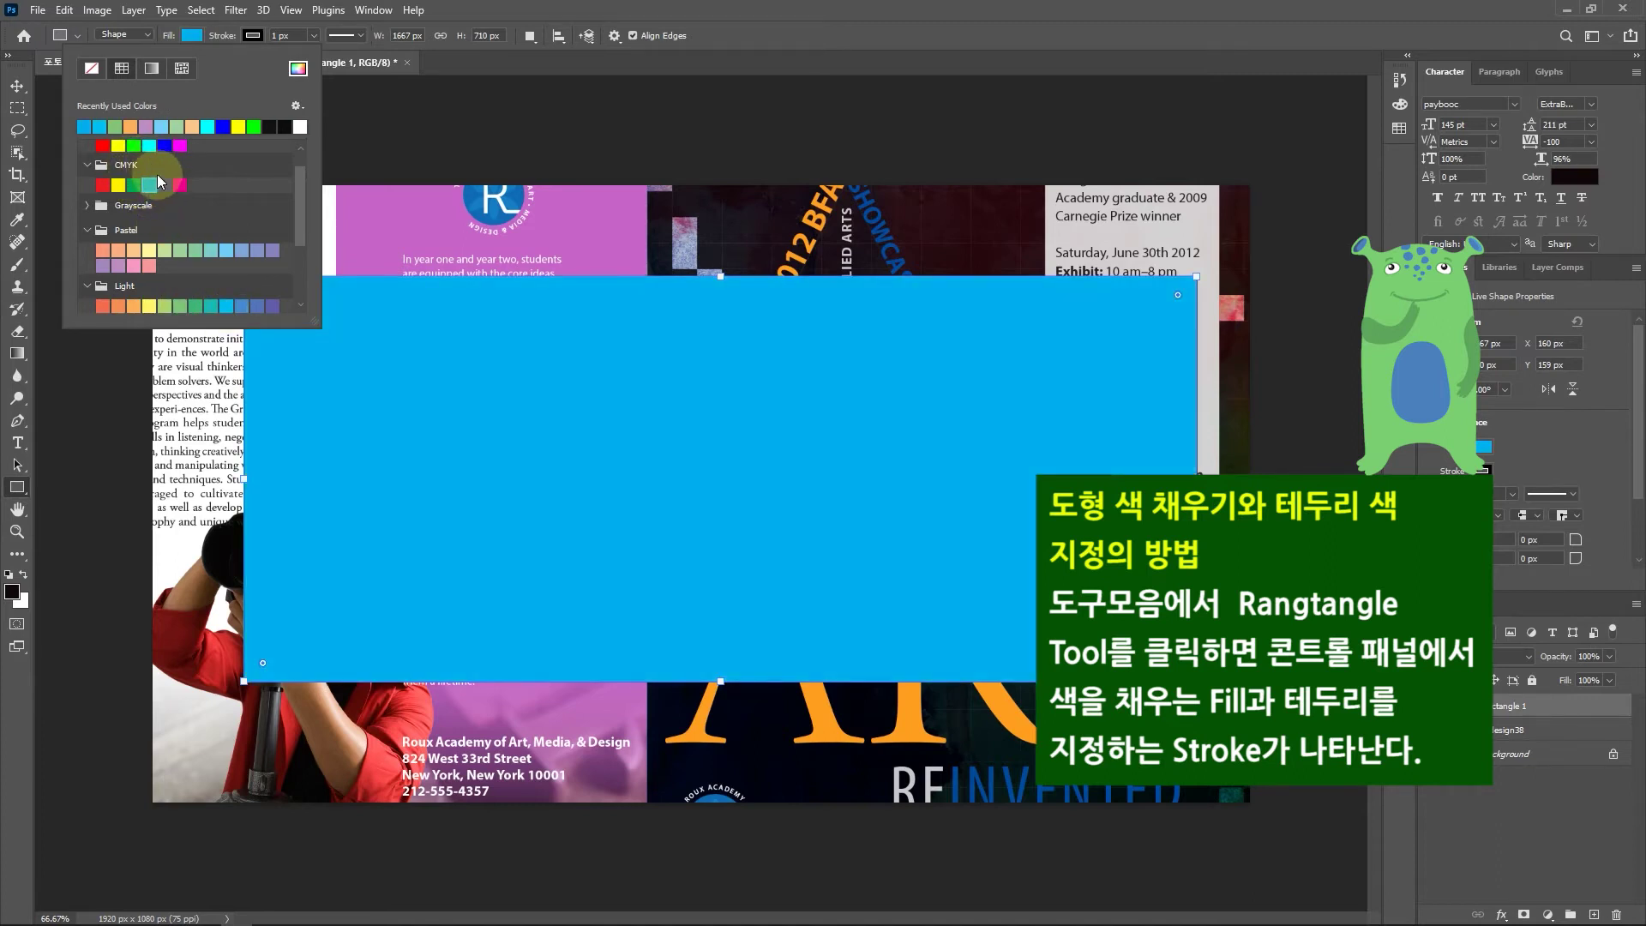
# - Fill the rectangle with a dark gray from the Grayscale swatches
pyautogui.click(89, 205)
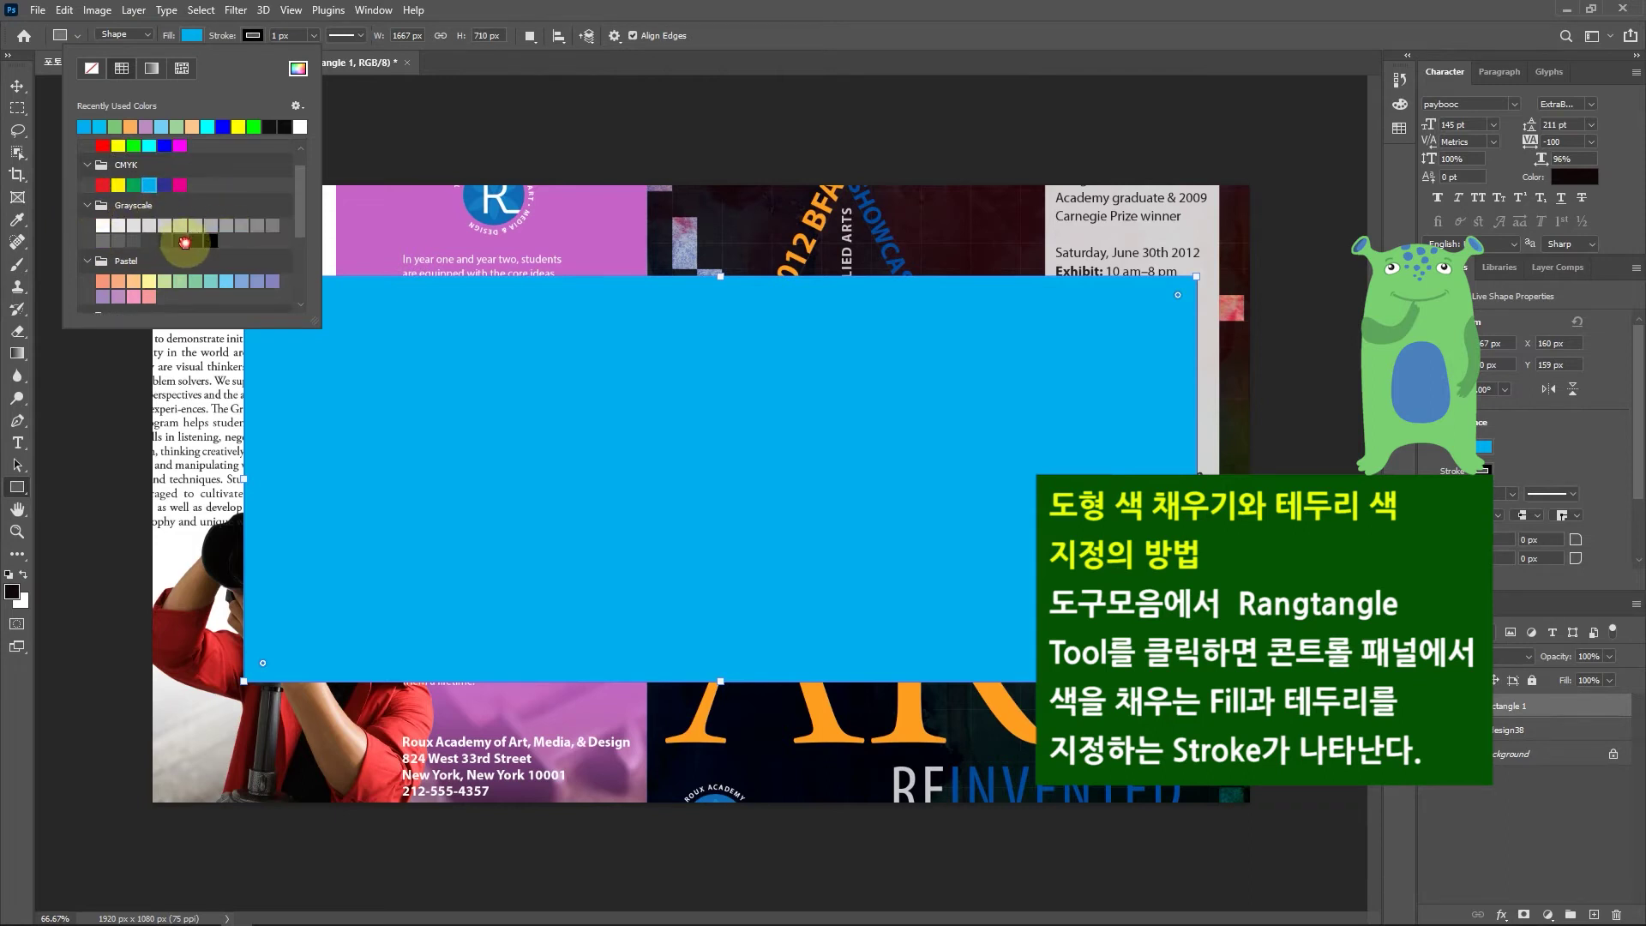
pyautogui.click(184, 242)
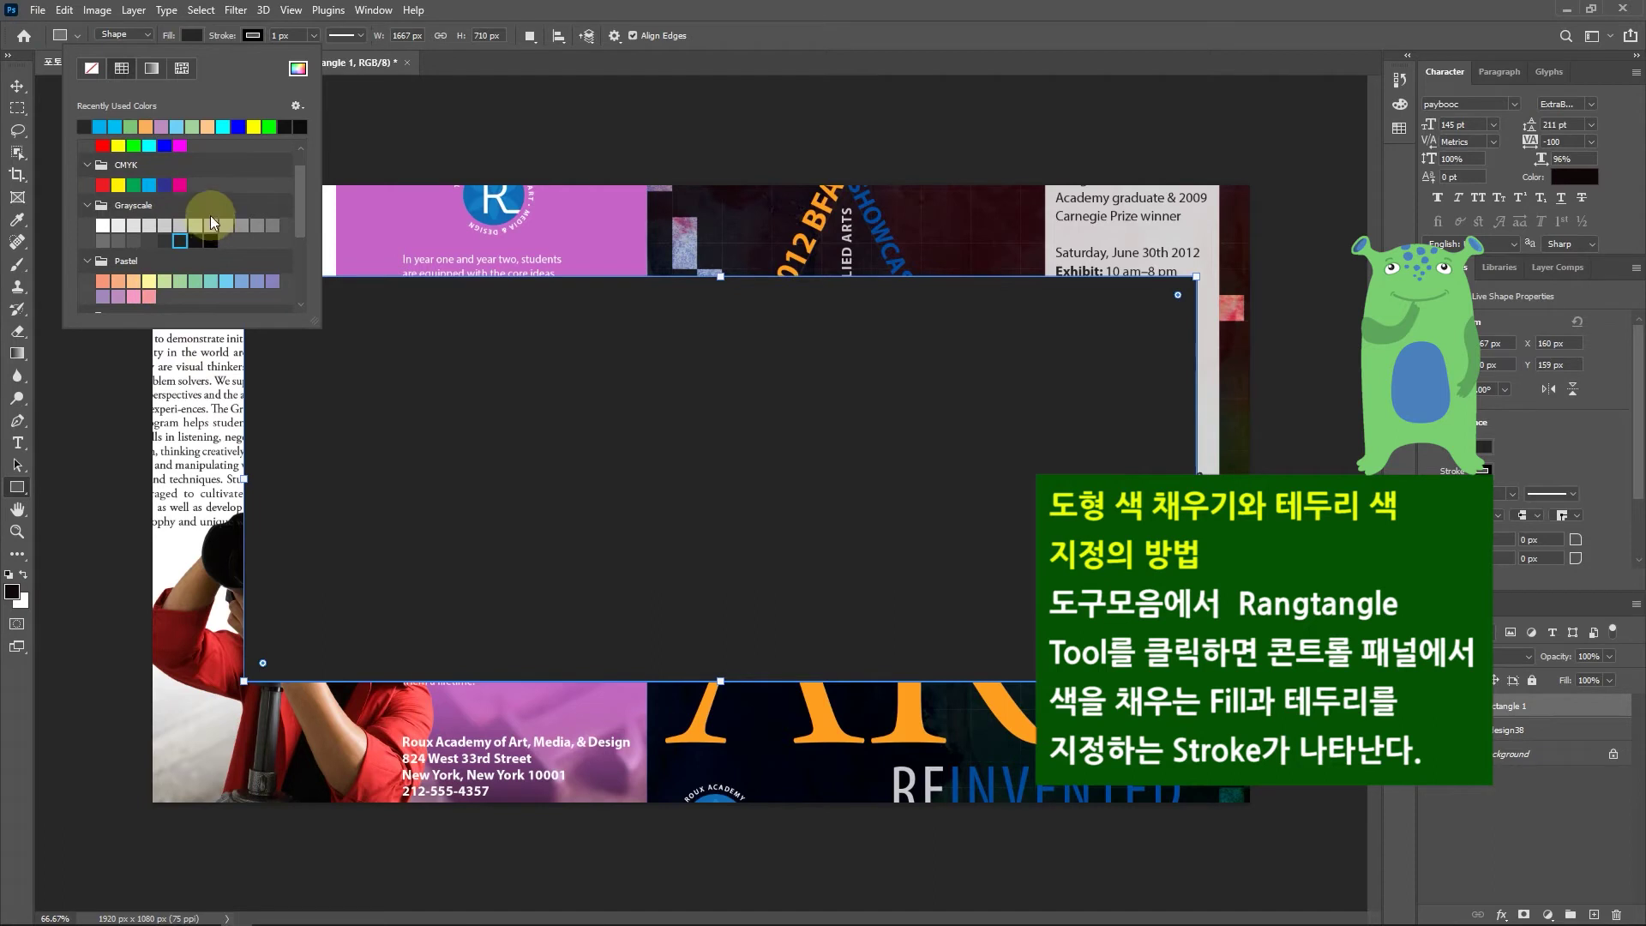
pyautogui.click(480, 10)
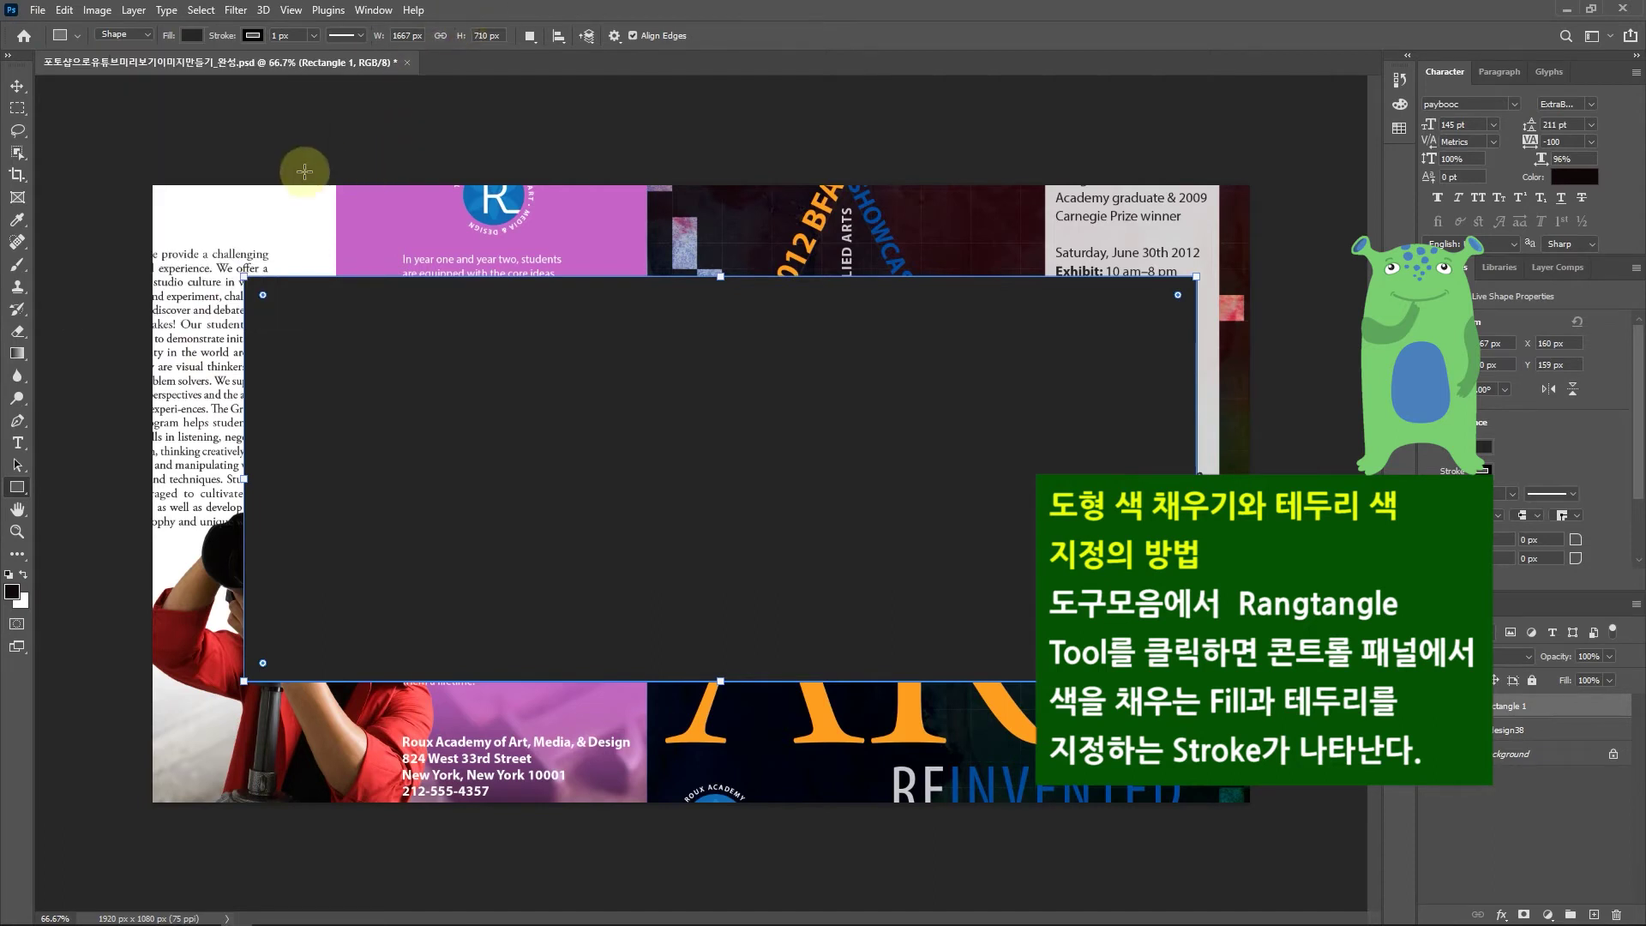
# - Remove the rectangle's stroke and shift the shape slightly left on the canvas to about X 127 px
pyautogui.click(252, 37)
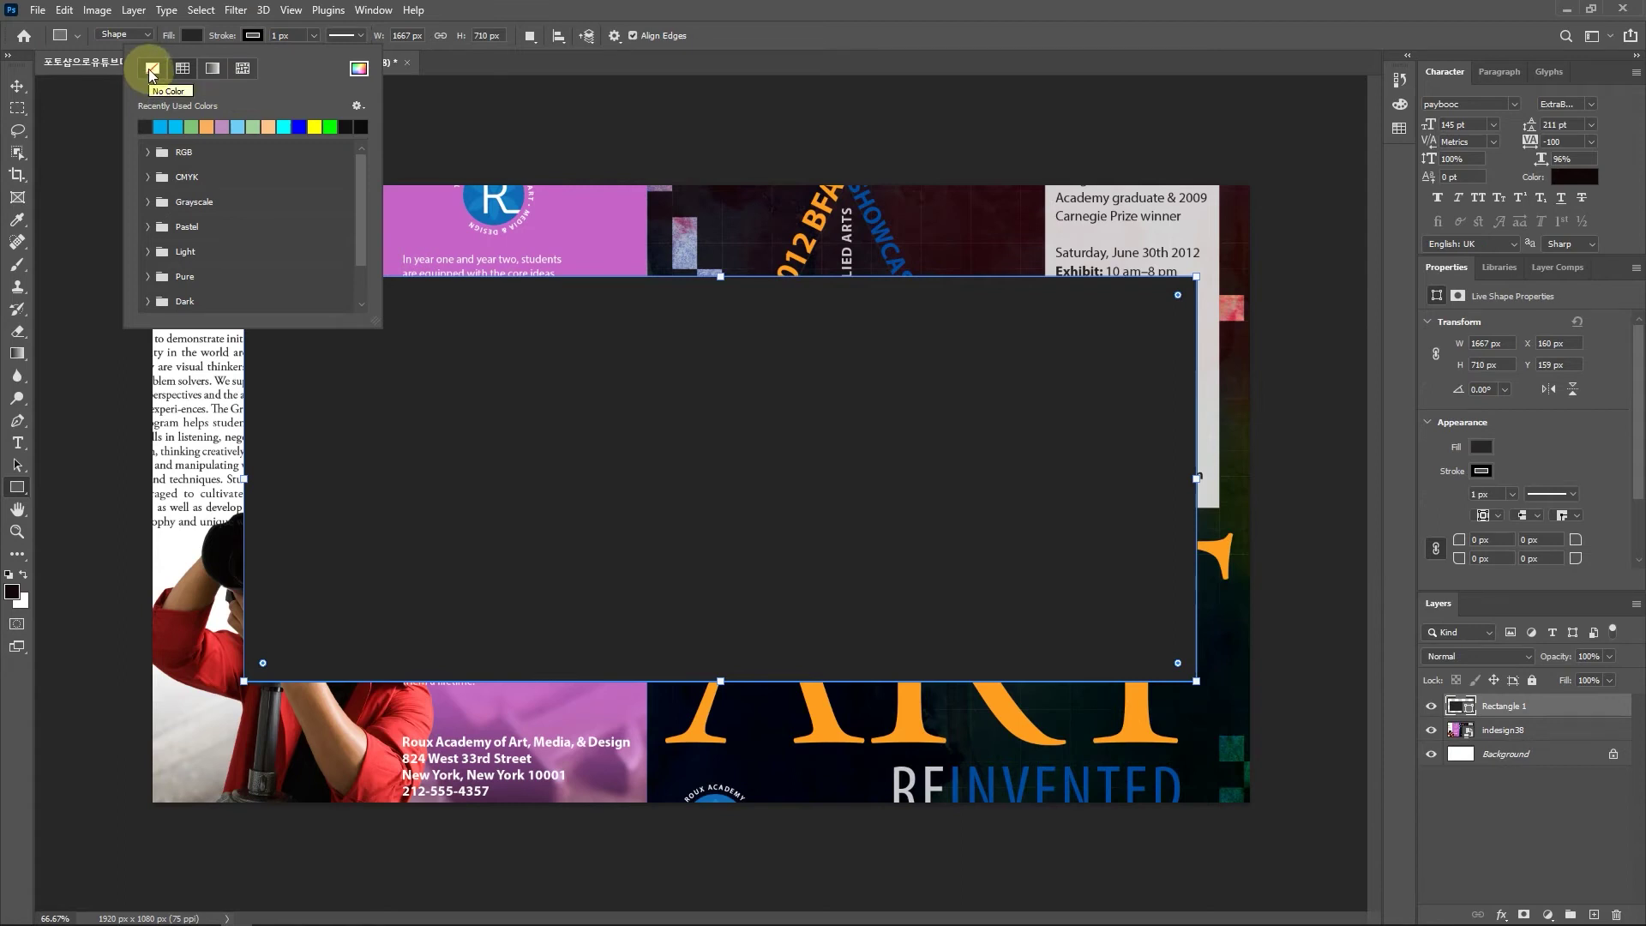
pyautogui.click(151, 70)
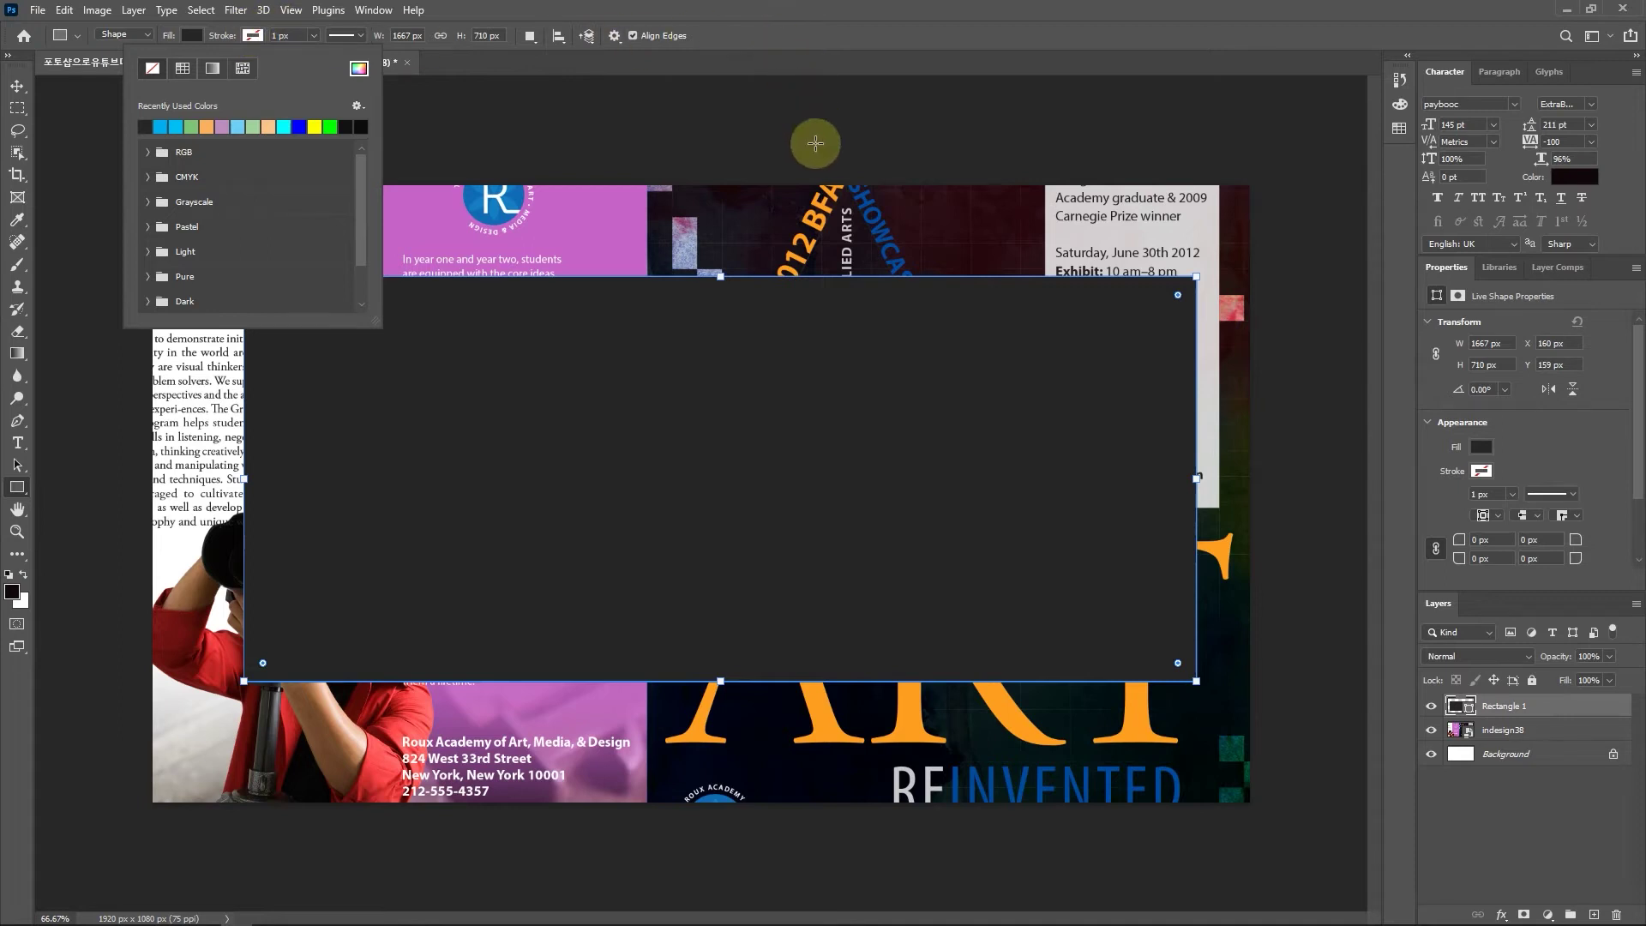
pyautogui.click(17, 87)
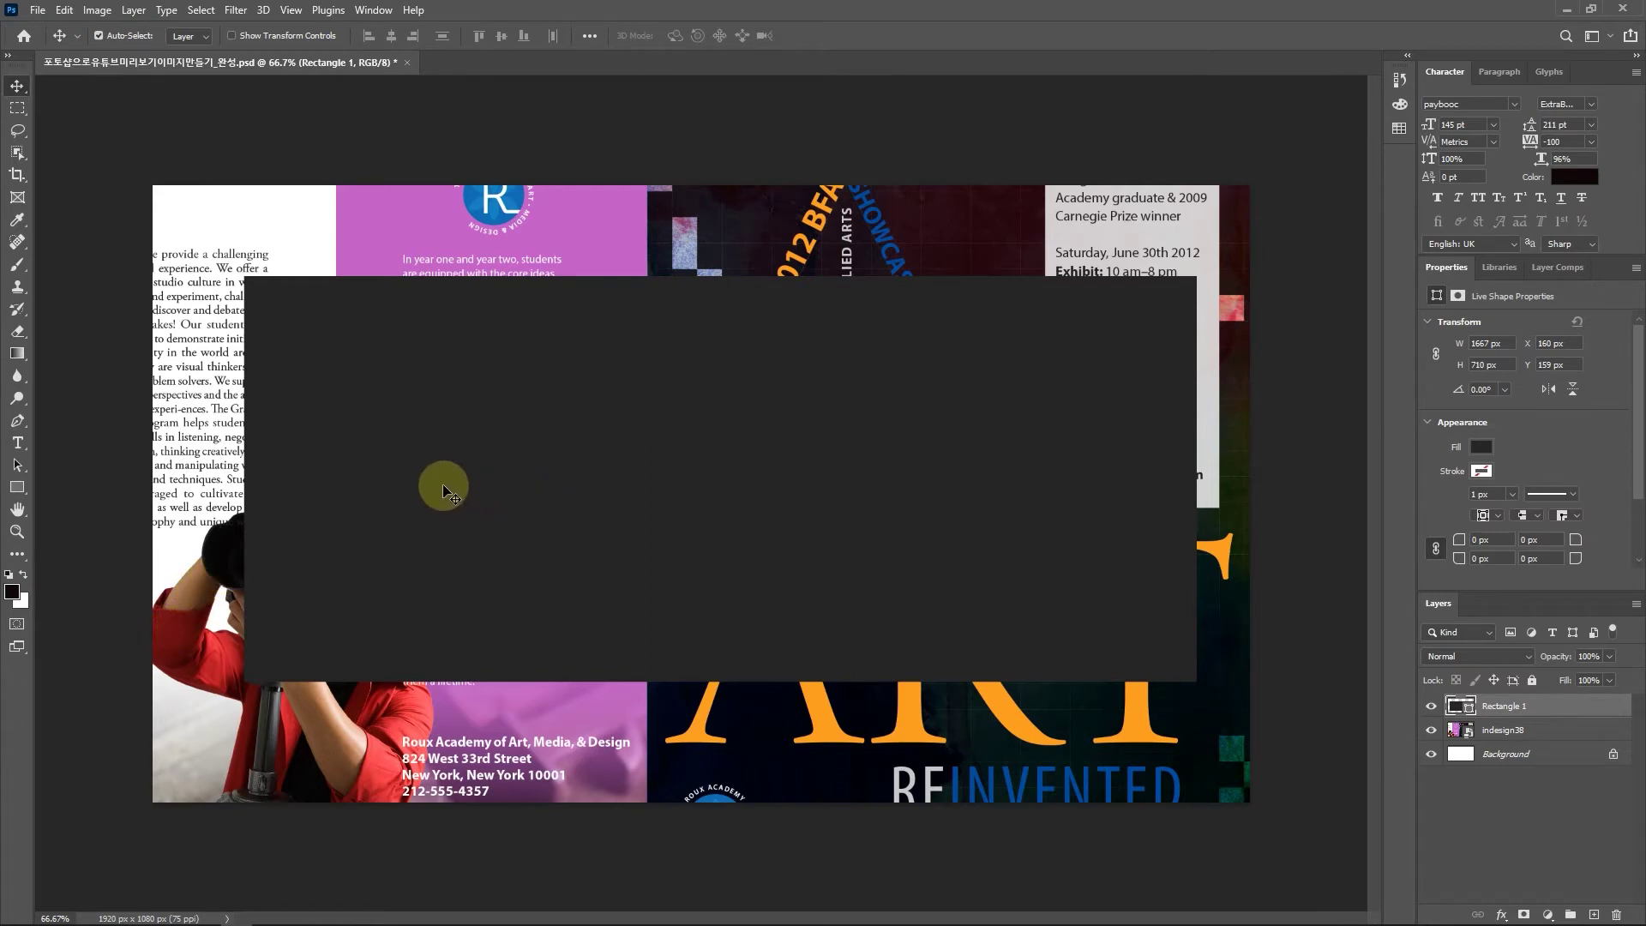
pyautogui.moveTo(597, 510); pyautogui.dragTo(578, 503)
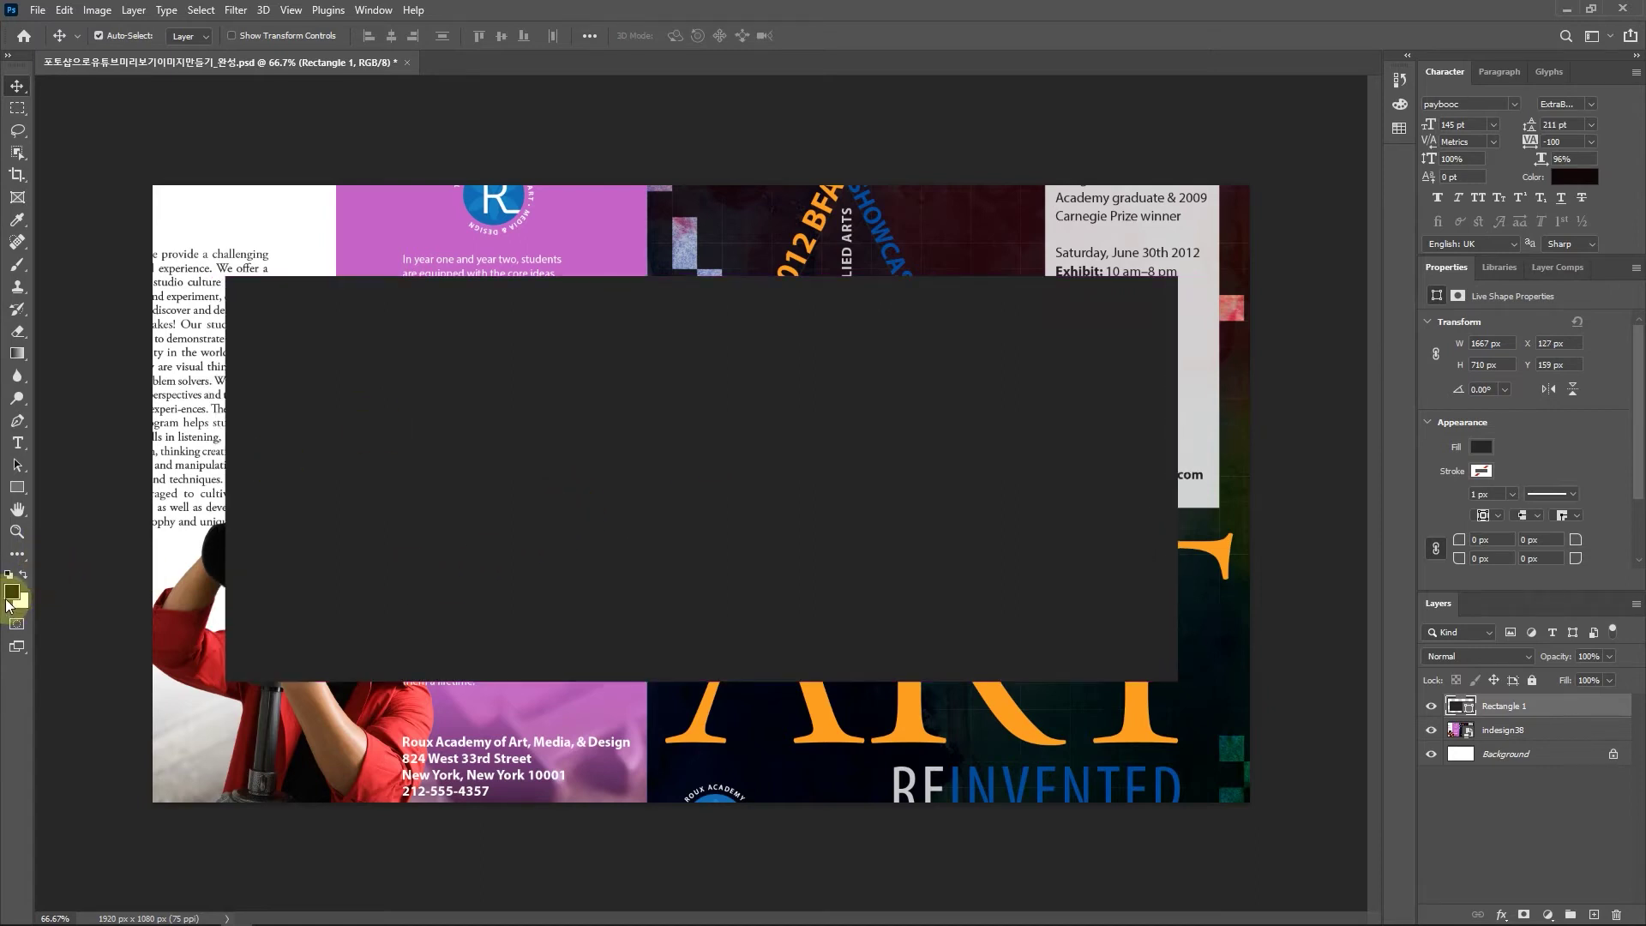
# - Set the rectangle's fill to the near-black custom colour #101010
pyautogui.click(18, 488)
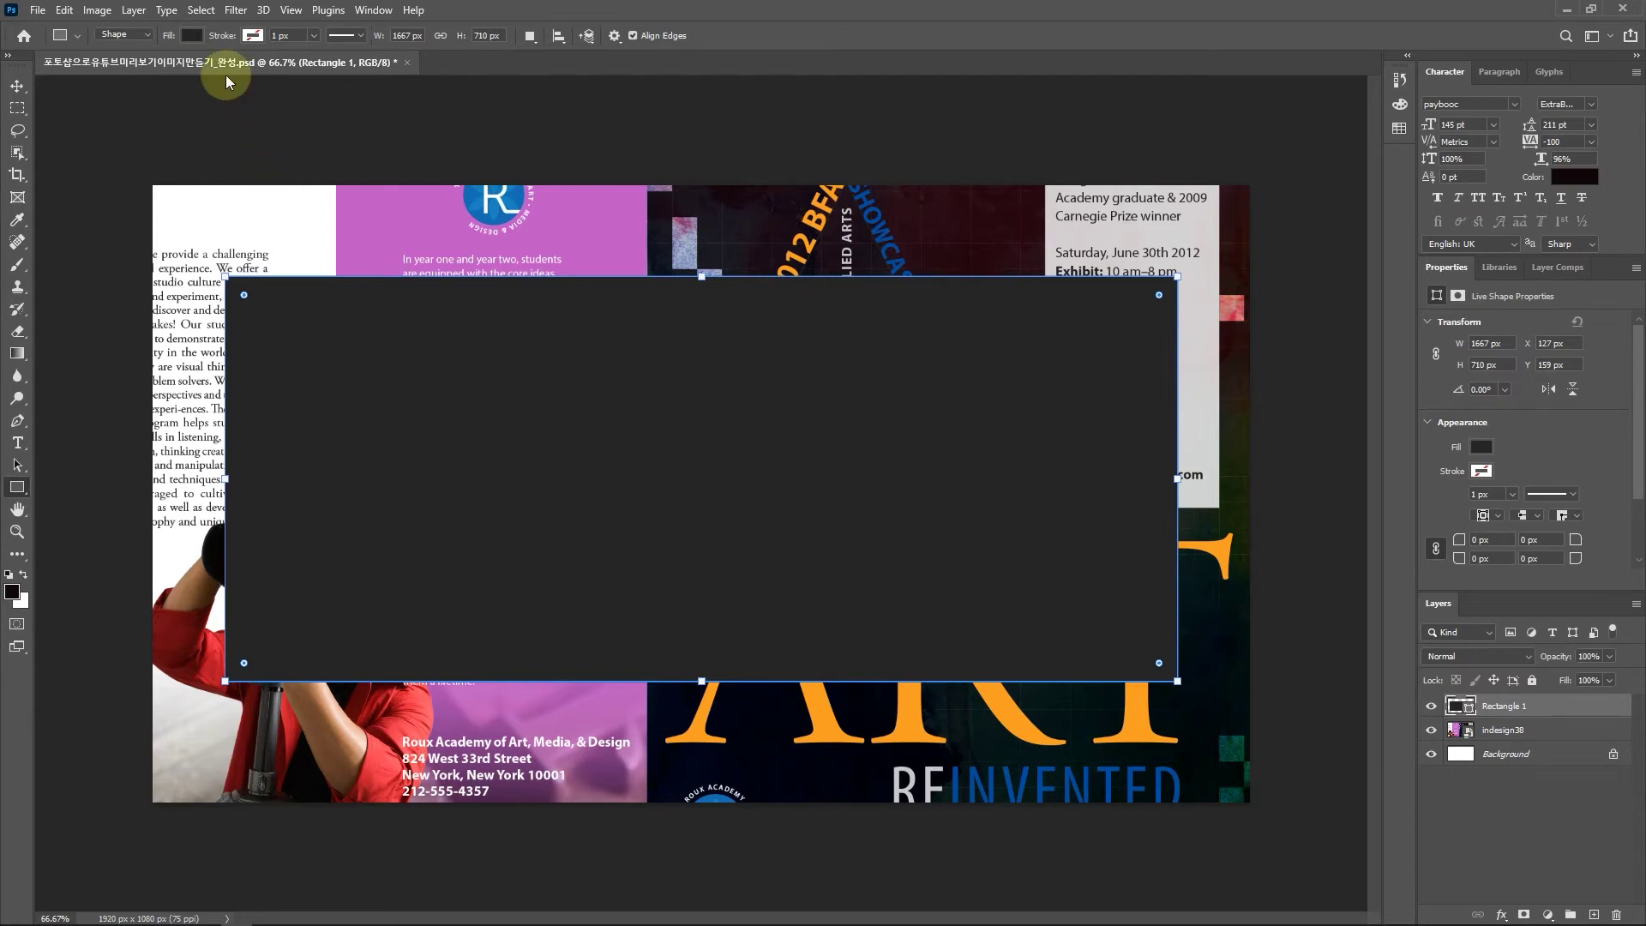
pyautogui.click(194, 34)
pyautogui.click(298, 68)
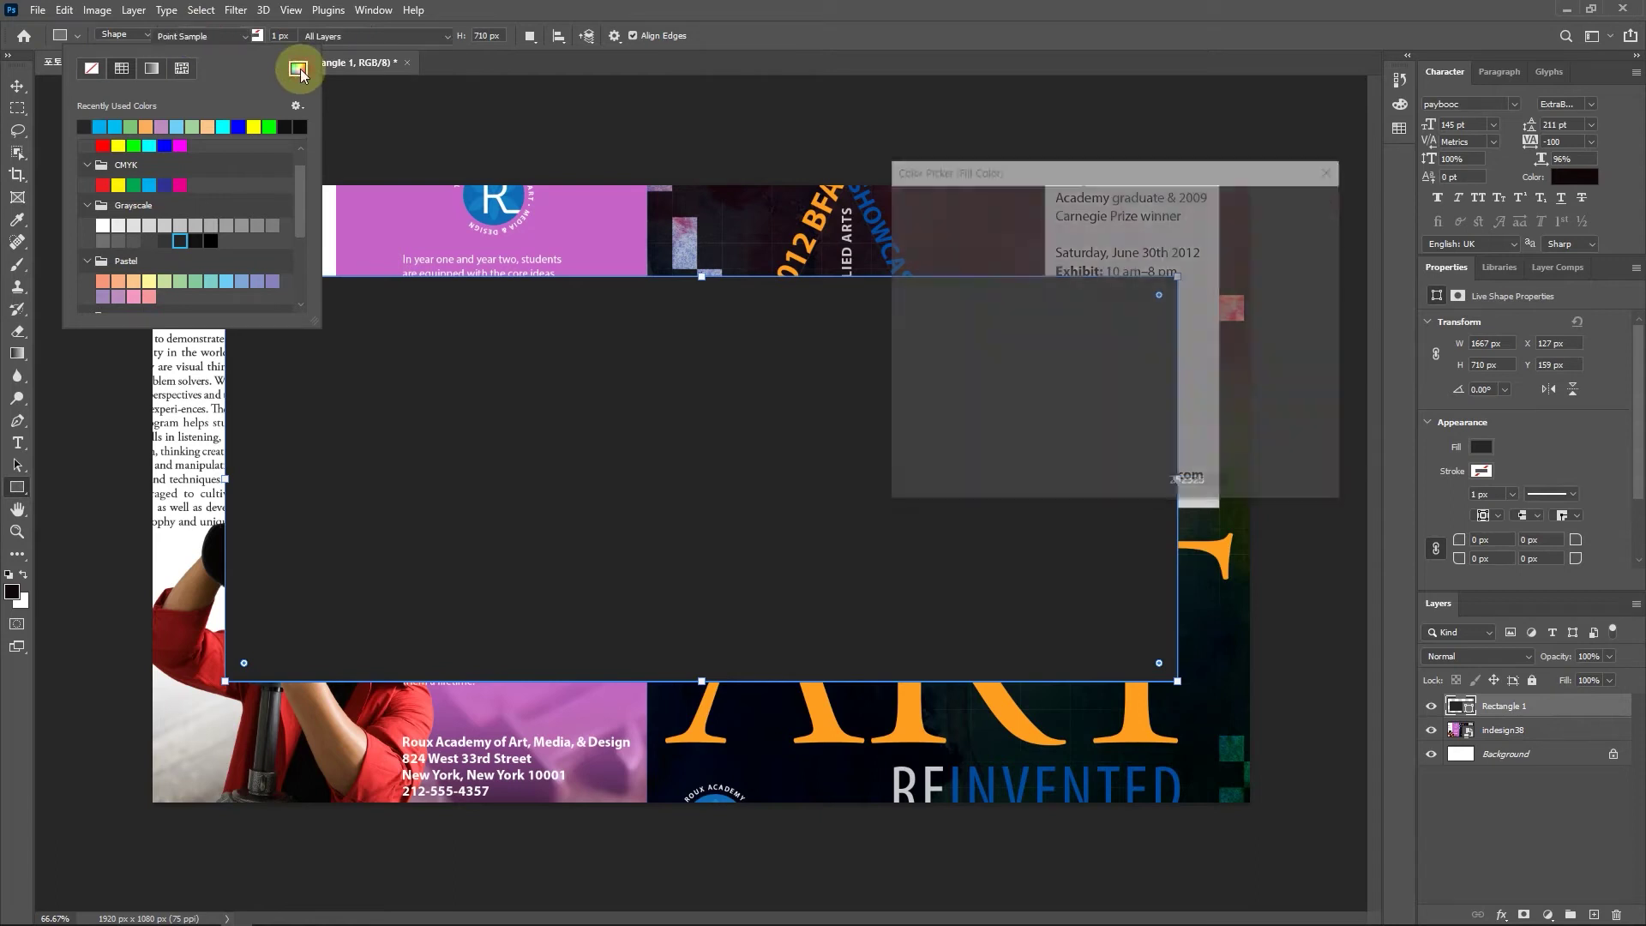
pyautogui.moveTo(898, 408); pyautogui.dragTo(898, 417)
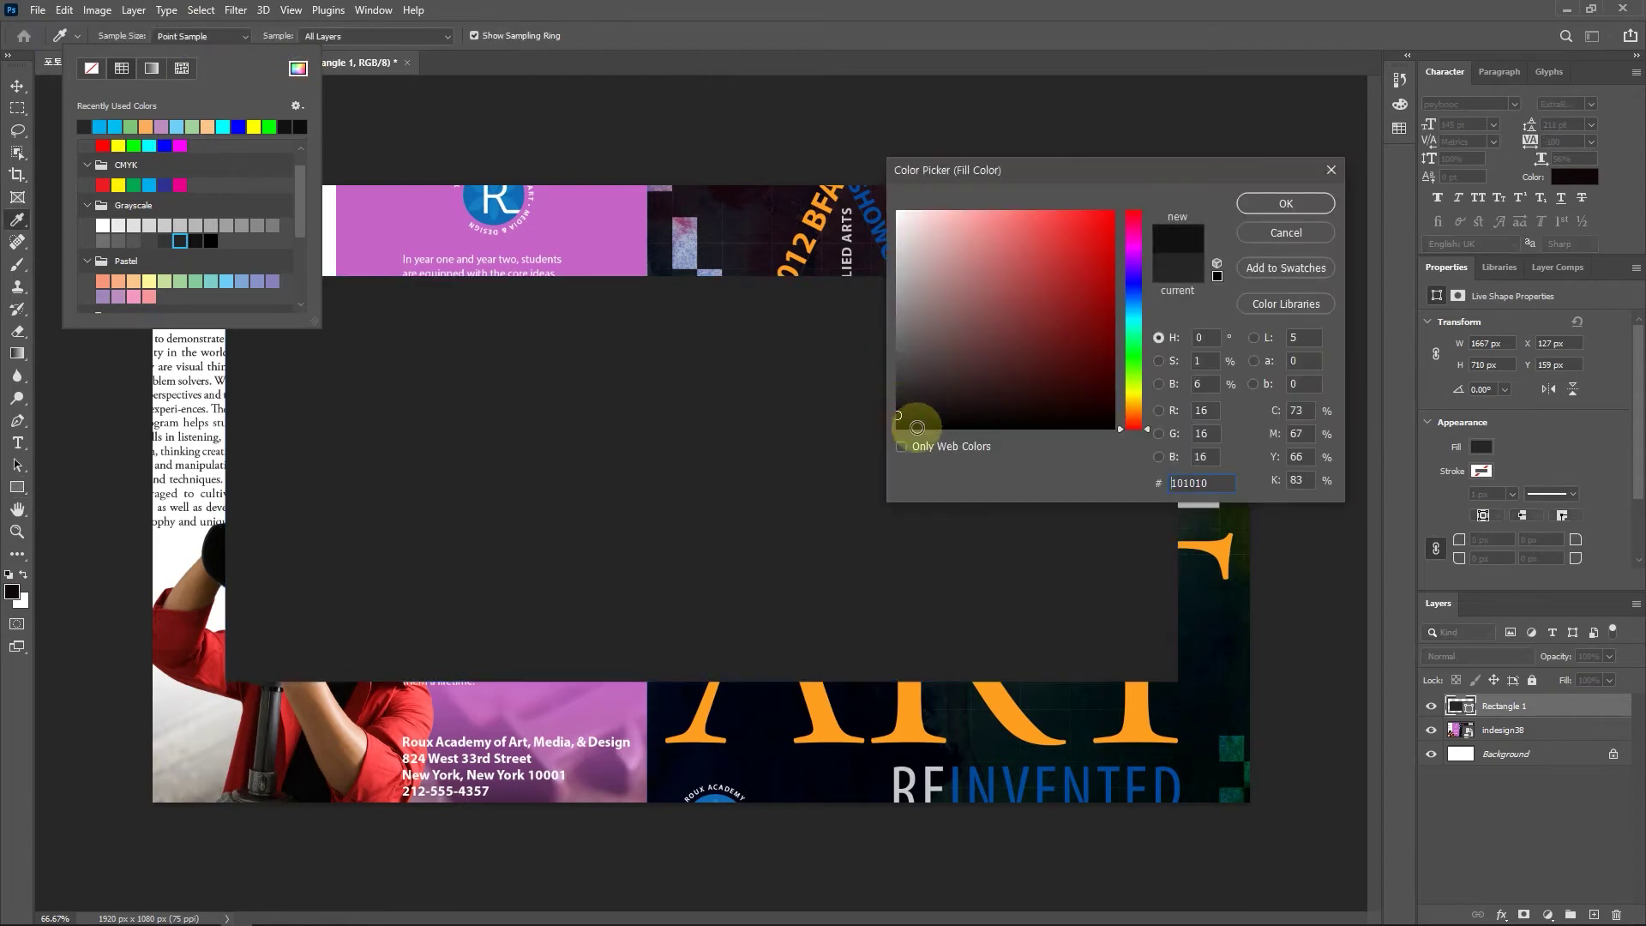
pyautogui.click(1296, 204)
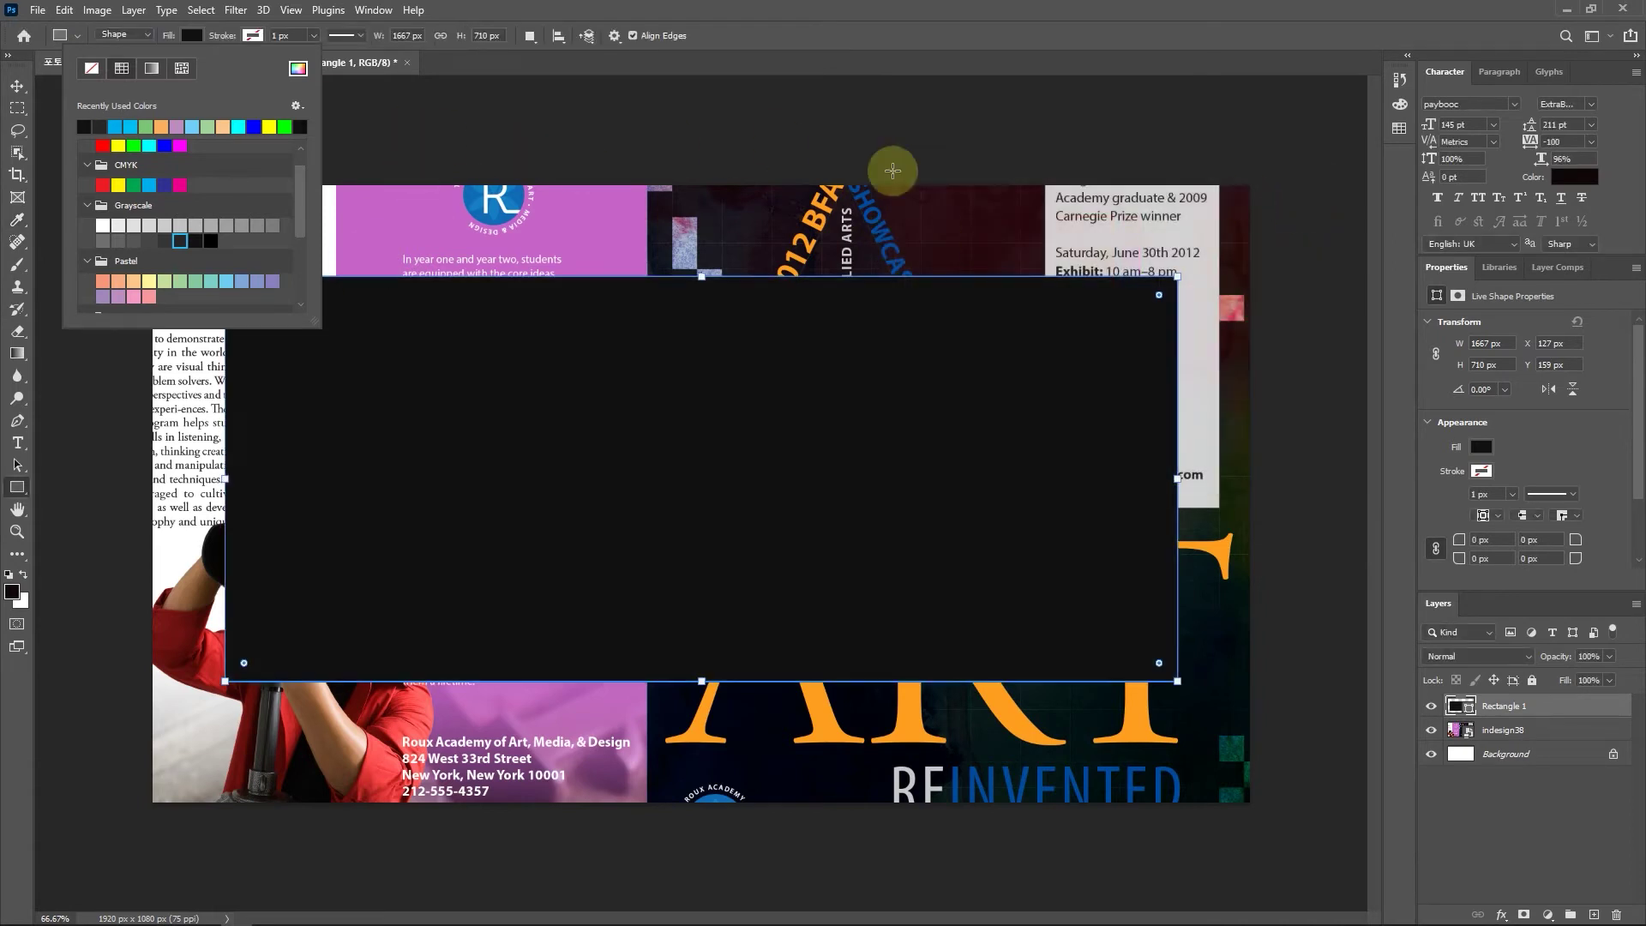
pyautogui.click(797, 19)
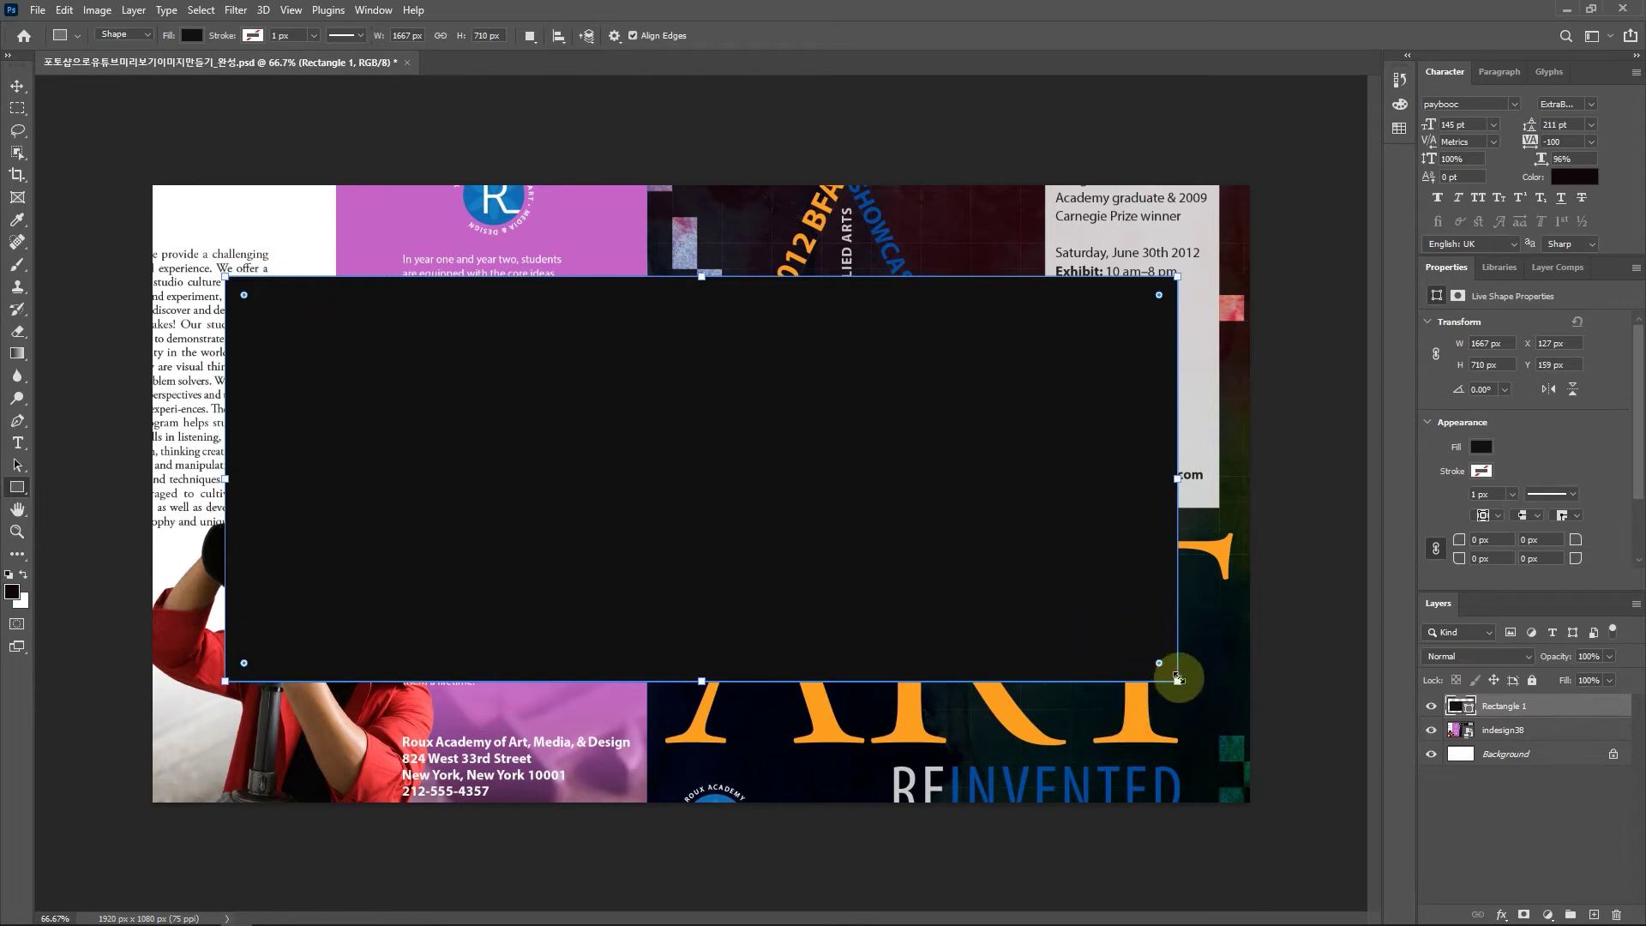
# - Resize the rectangle to about 1659 × 738 px, extending its upper edge to about Y 128 px
pyautogui.moveTo(1178, 678); pyautogui.dragTo(1174, 683)
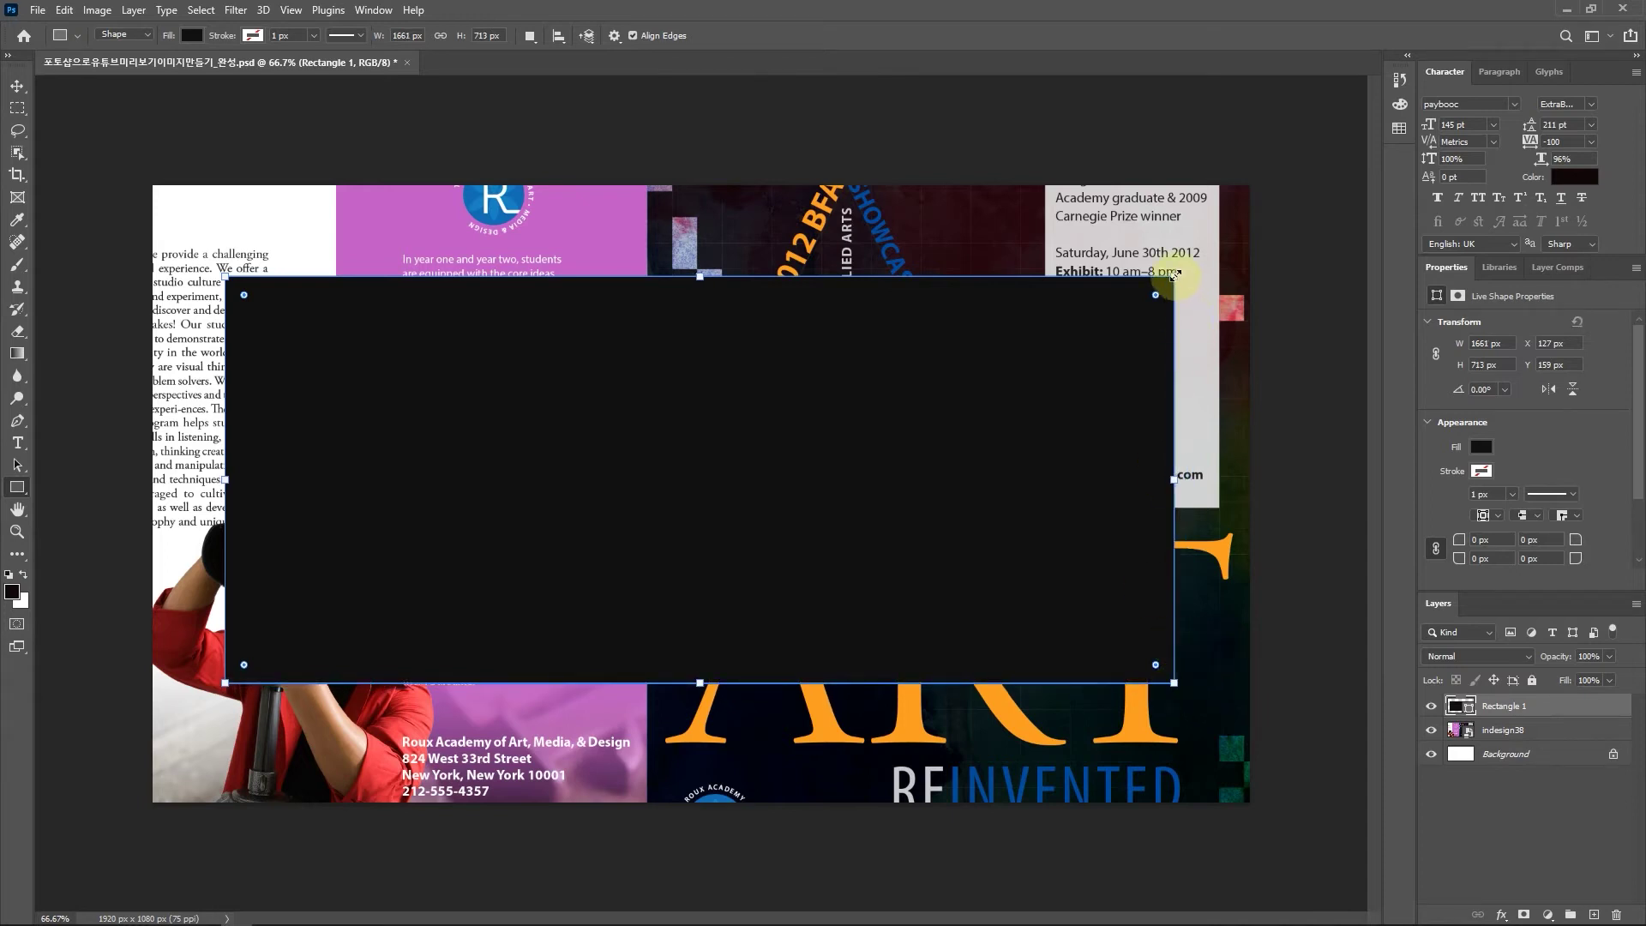
pyautogui.moveTo(694, 275); pyautogui.dragTo(694, 275)
pyautogui.moveTo(1172, 478); pyautogui.dragTo(1172, 477)
pyautogui.moveTo(690, 273); pyautogui.dragTo(686, 258)
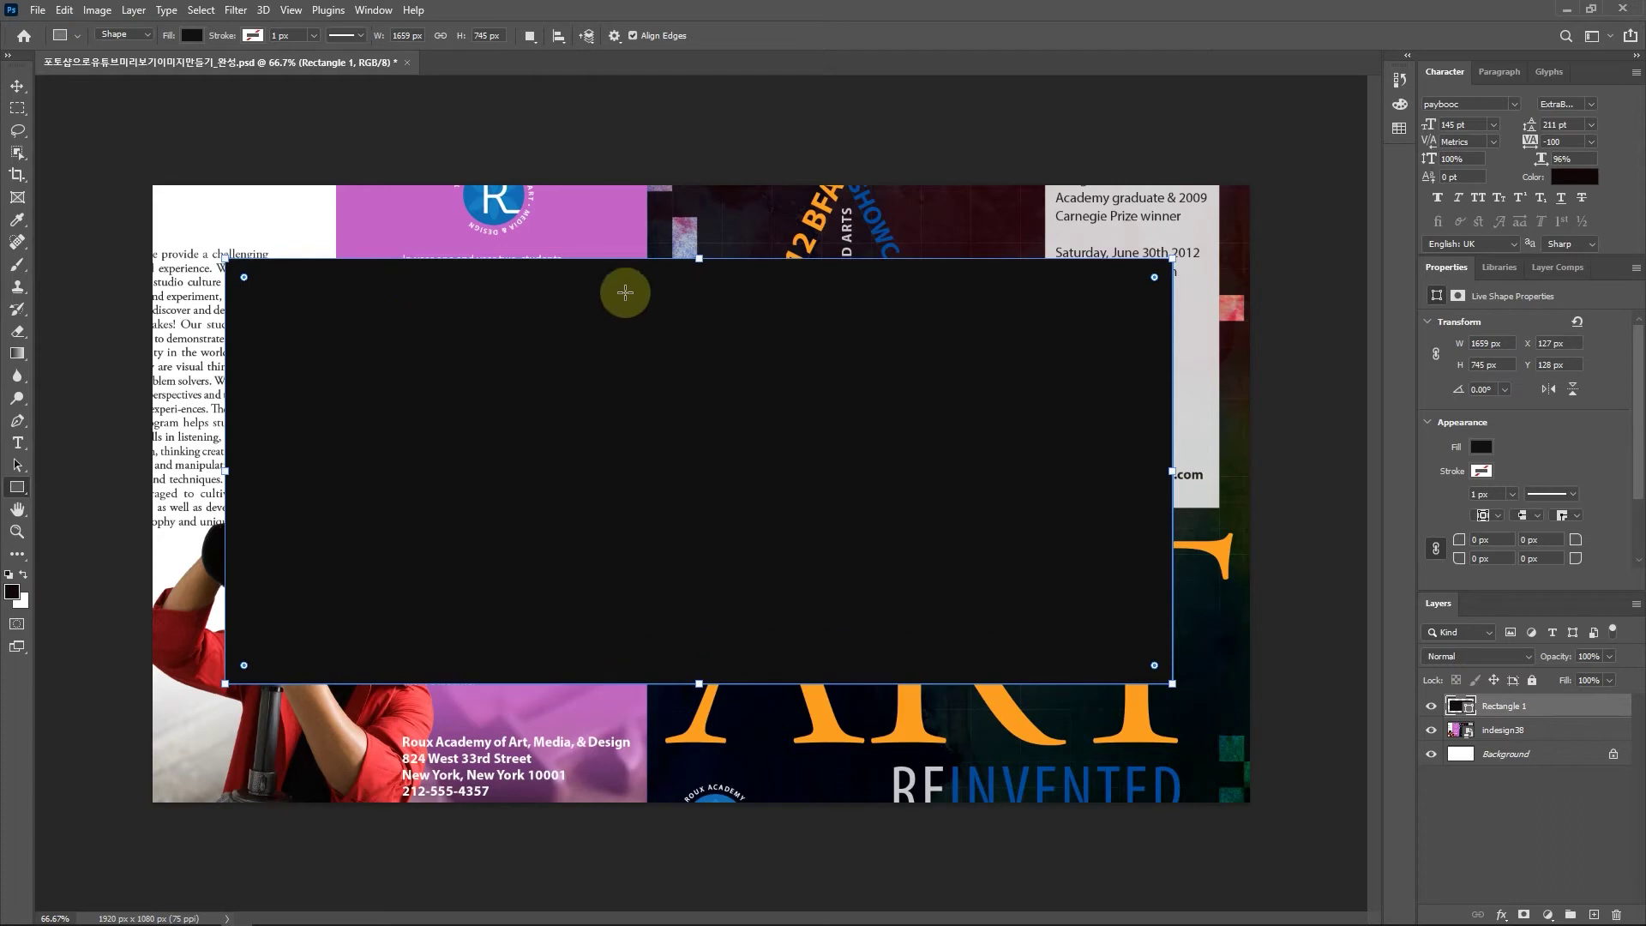
pyautogui.moveTo(699, 683); pyautogui.dragTo(702, 679)
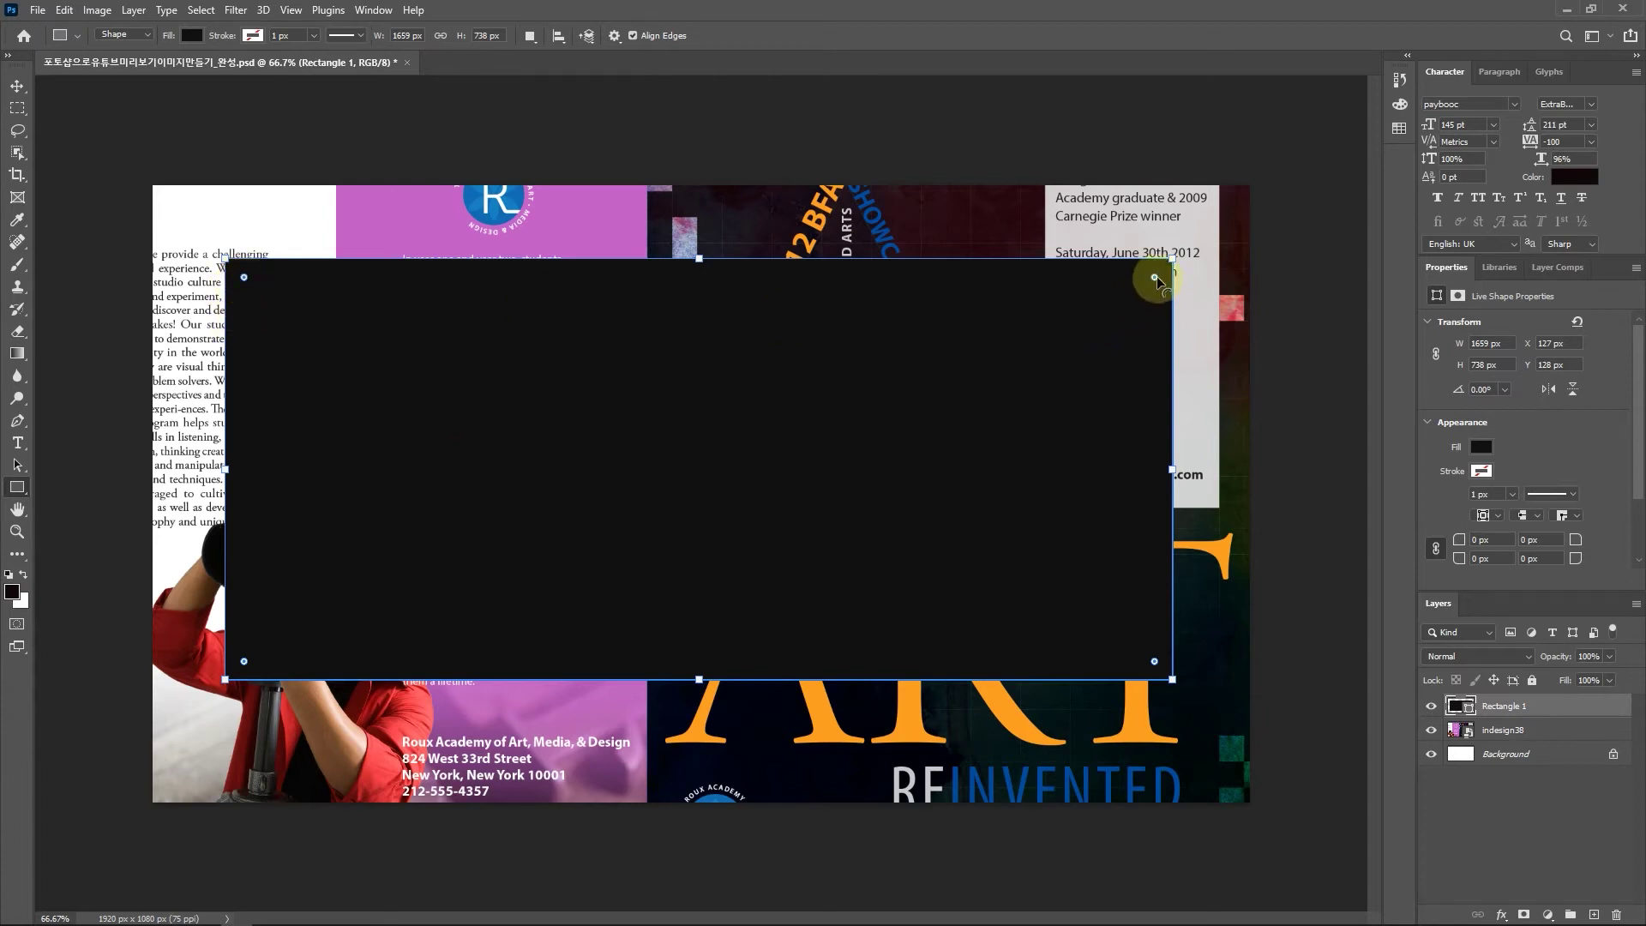
# - Try rounding the rectangle's corners to about 41 px and about 14 px, and undo both radius changes
pyautogui.moveTo(1154, 277); pyautogui.dragTo(1156, 278)
pyautogui.moveTo(1157, 281); pyautogui.dragTo(1152, 285)
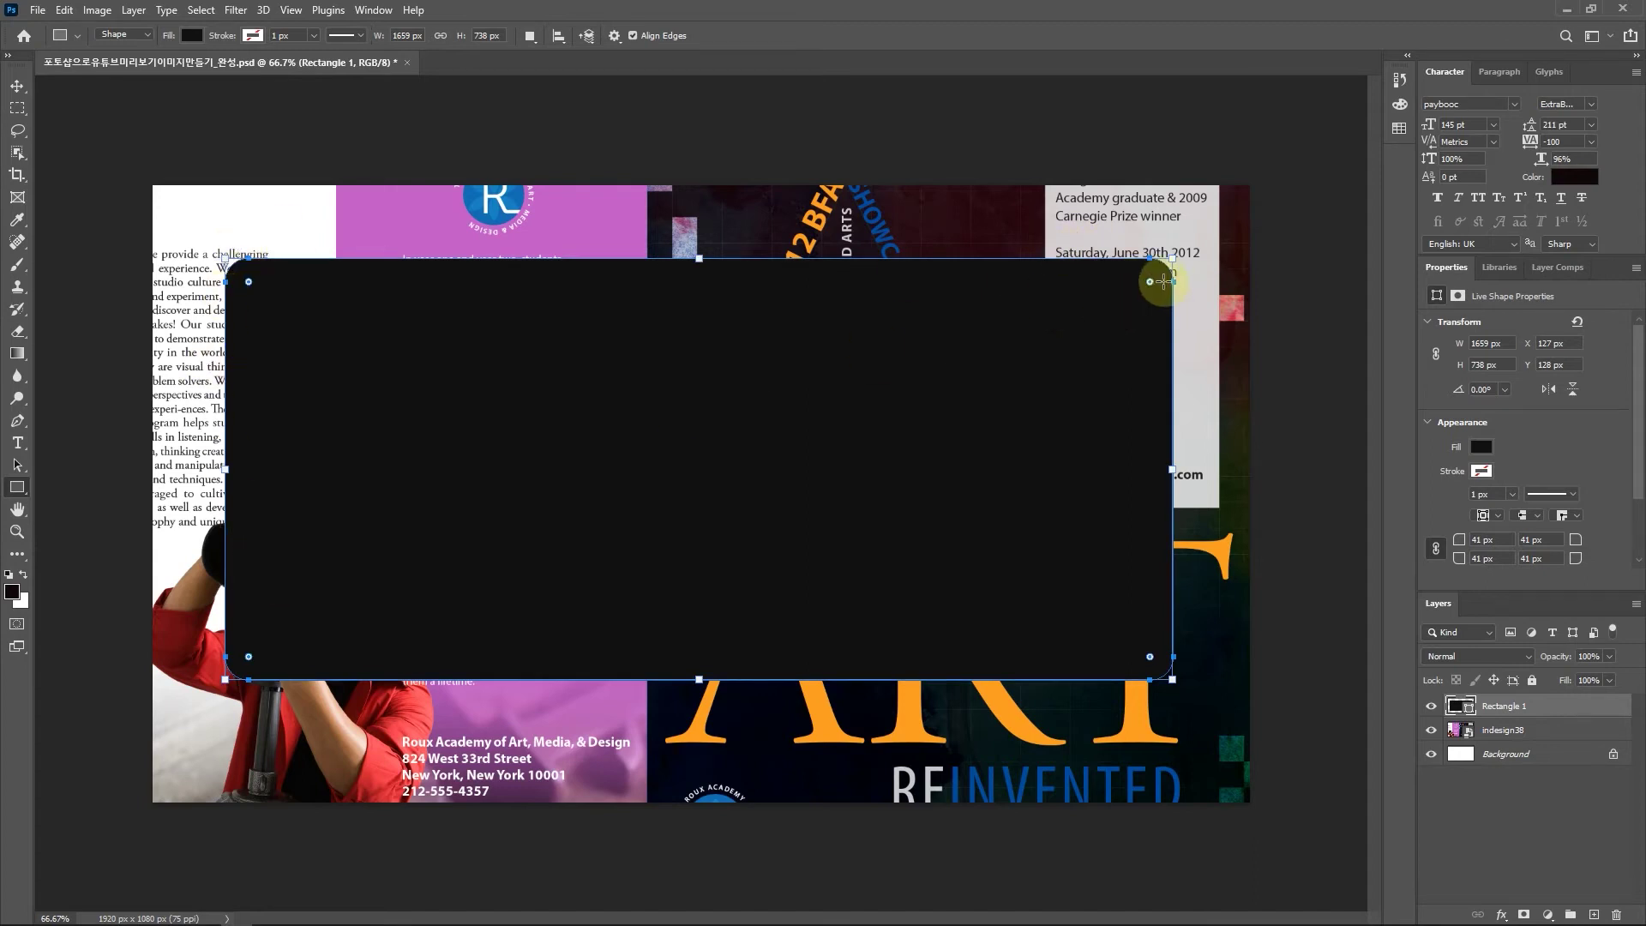
pyautogui.moveTo(1150, 283); pyautogui.dragTo(1168, 265)
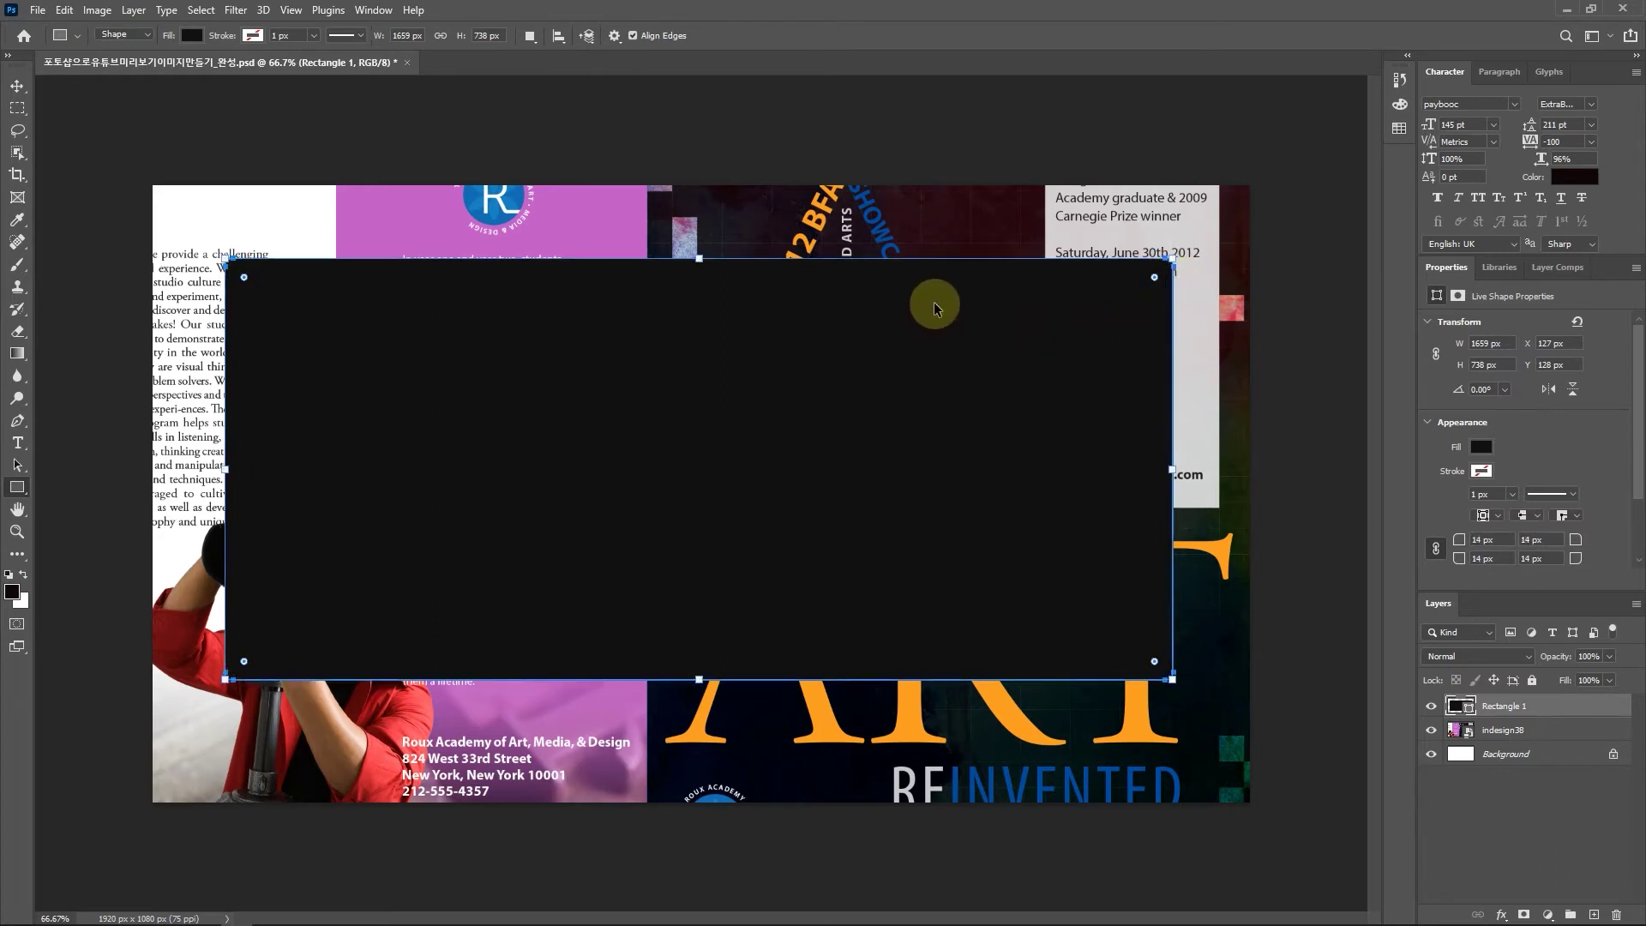
pyautogui.hotkey('ctrl', 'z')
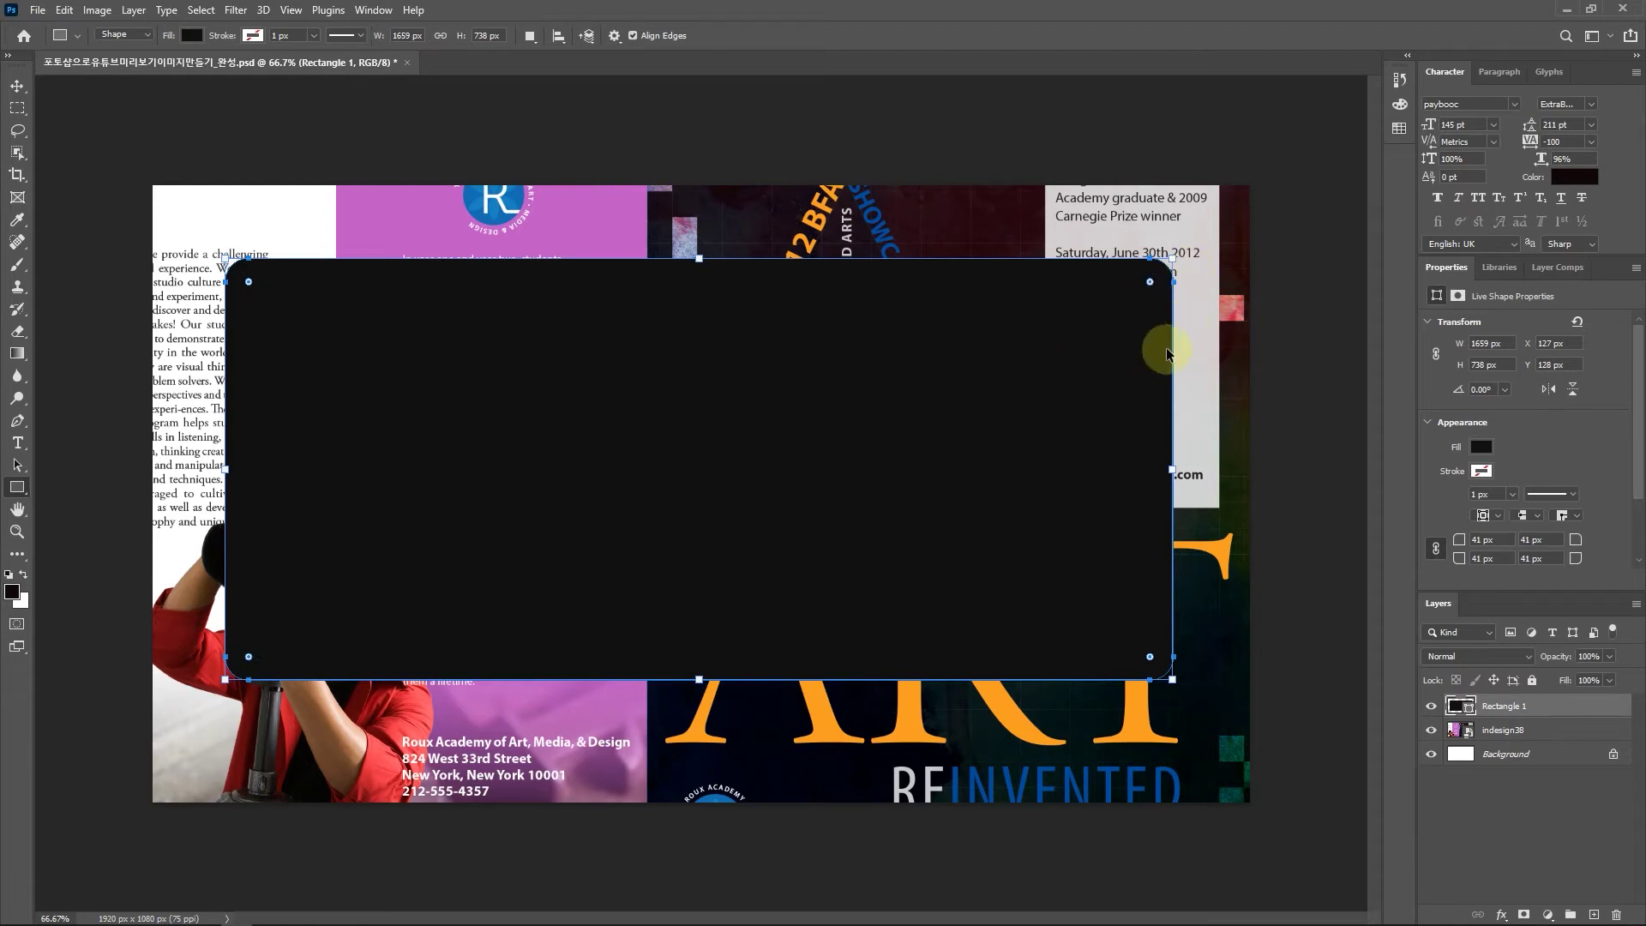
pyautogui.hotkey('ctrl', 'z')
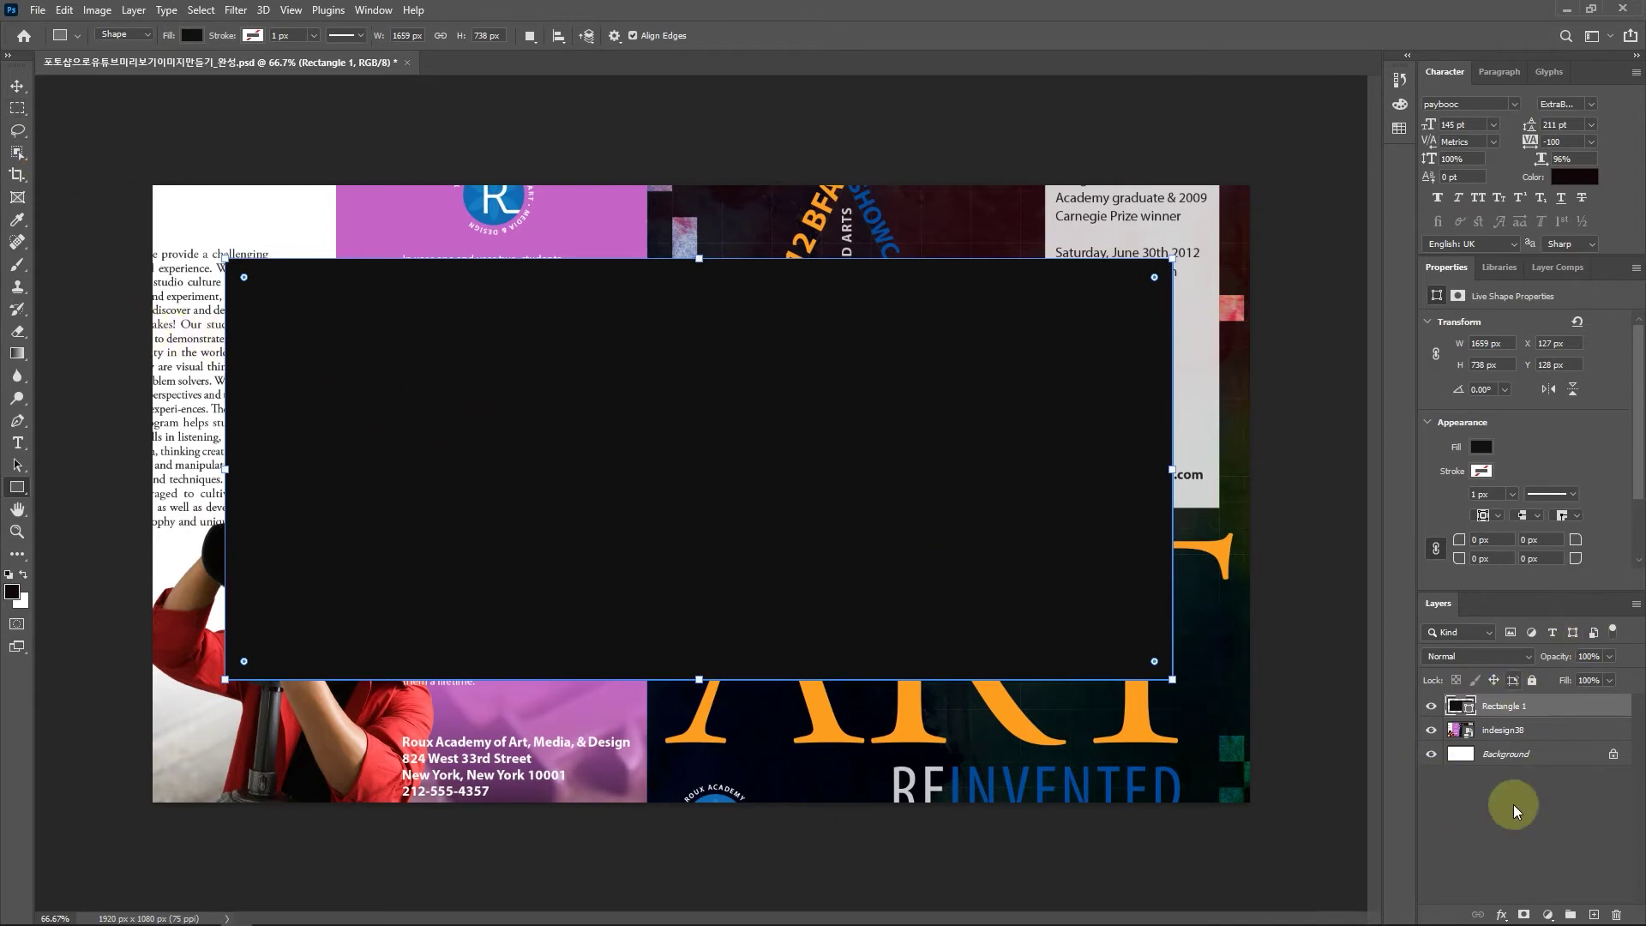
# - Add the three-line title "30분에 배우는 포토샵 / 포토샵으로 / 유튜브 미리보 이미지 만들기" over the black rectangle and fit it inside
pyautogui.click(1510, 833)
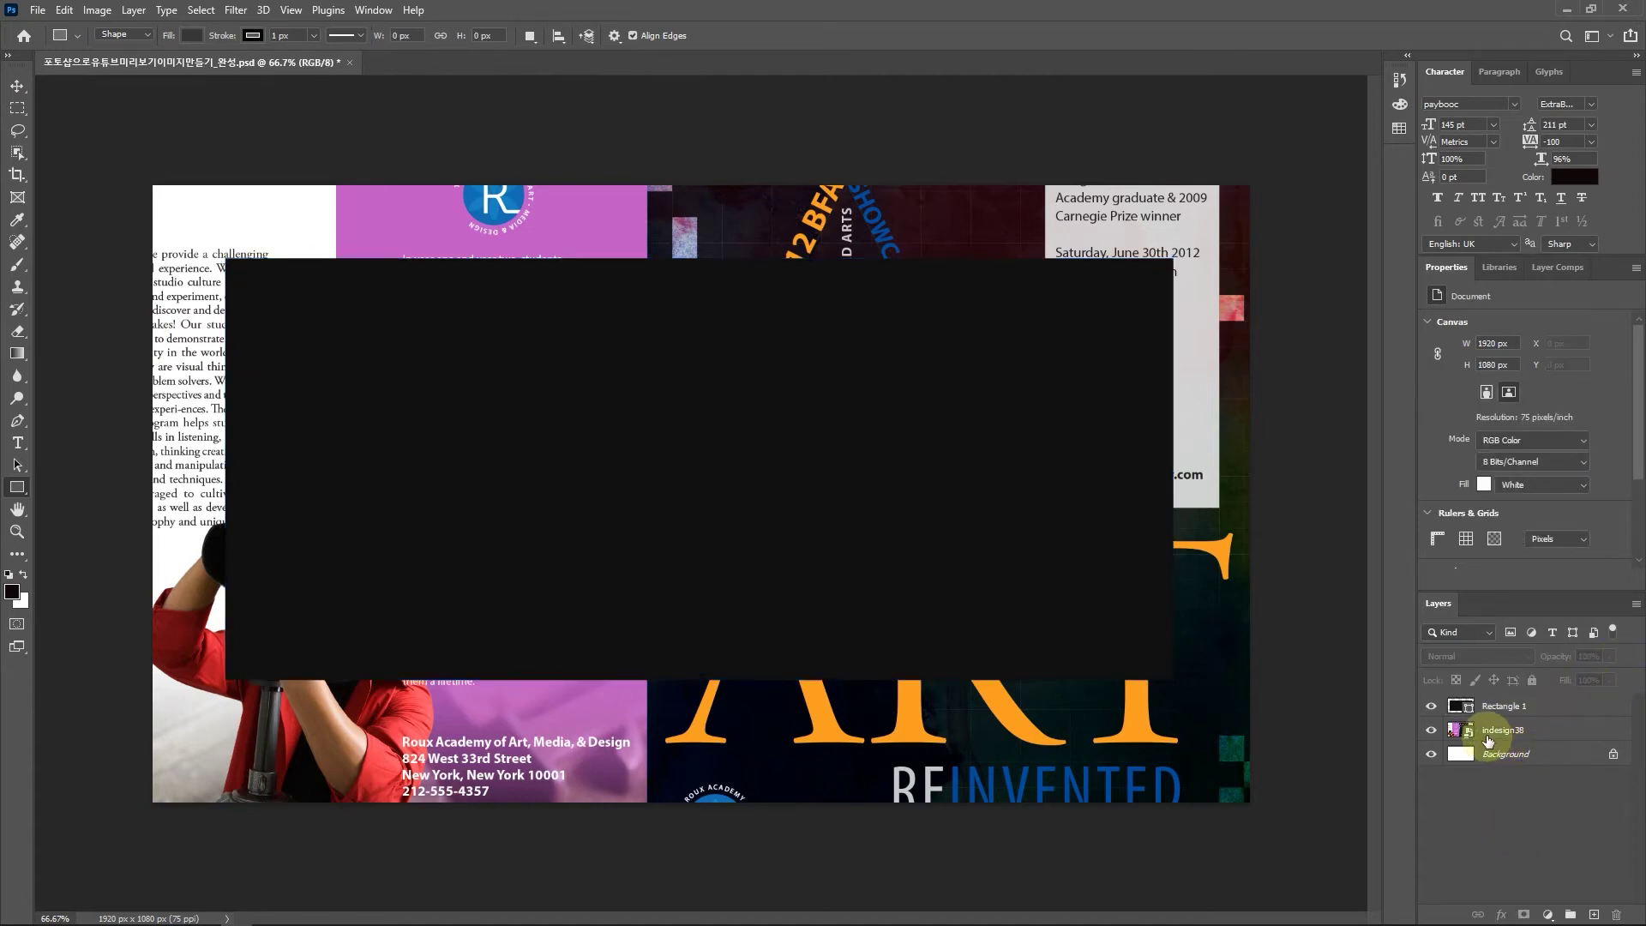
pyautogui.click(20, 444)
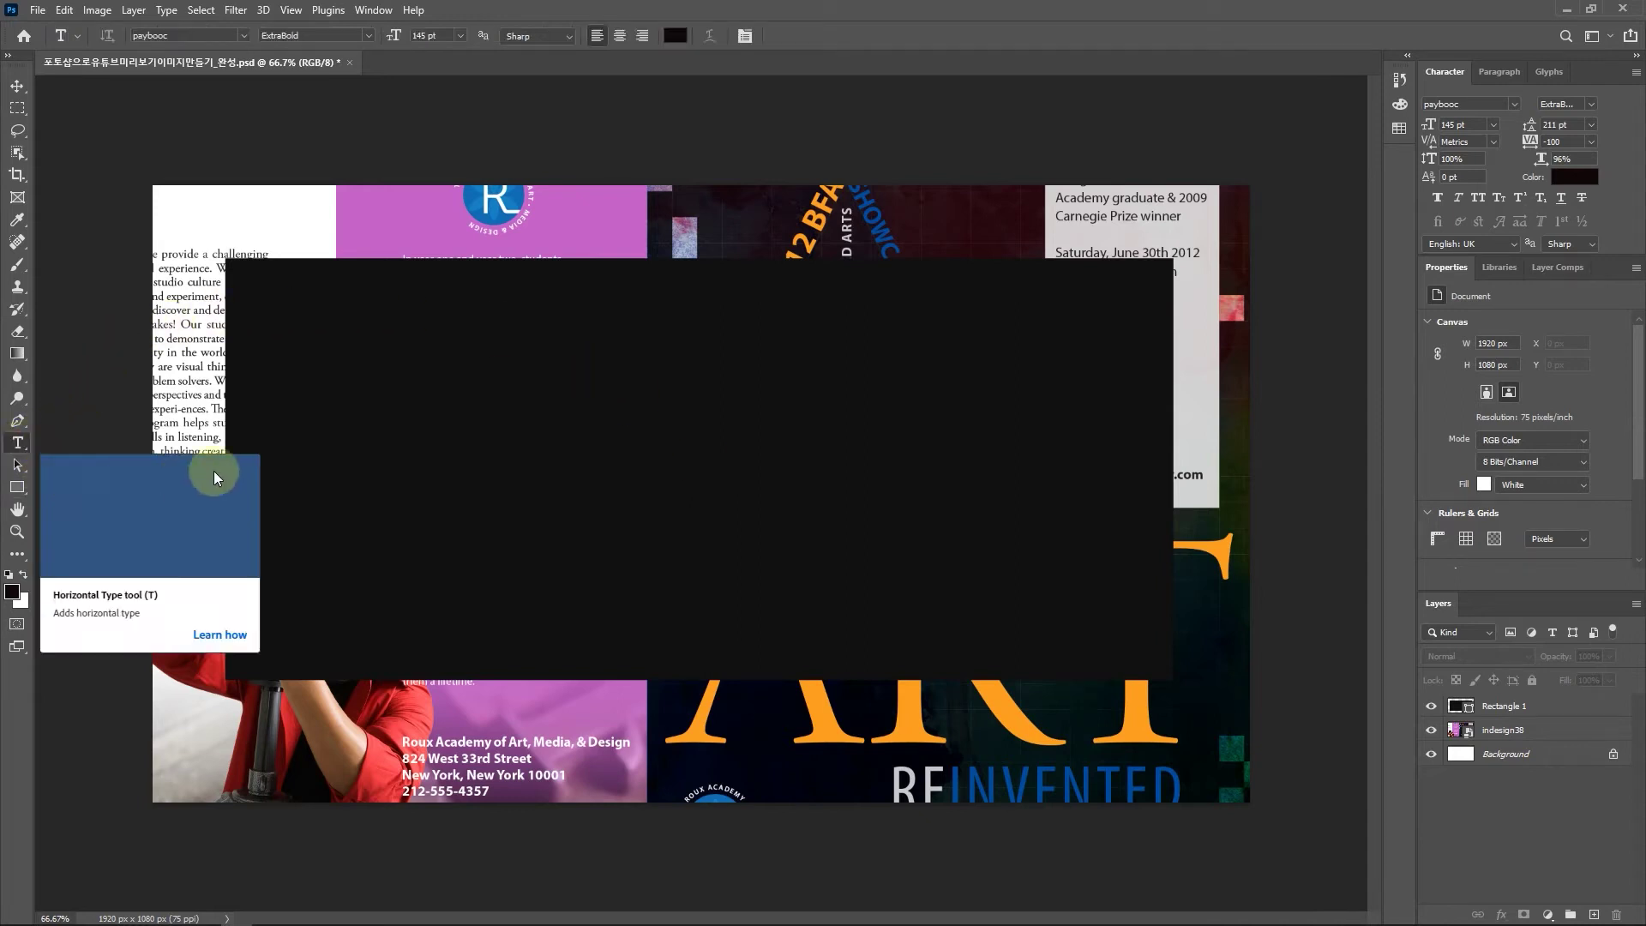
pyautogui.click(337, 380)
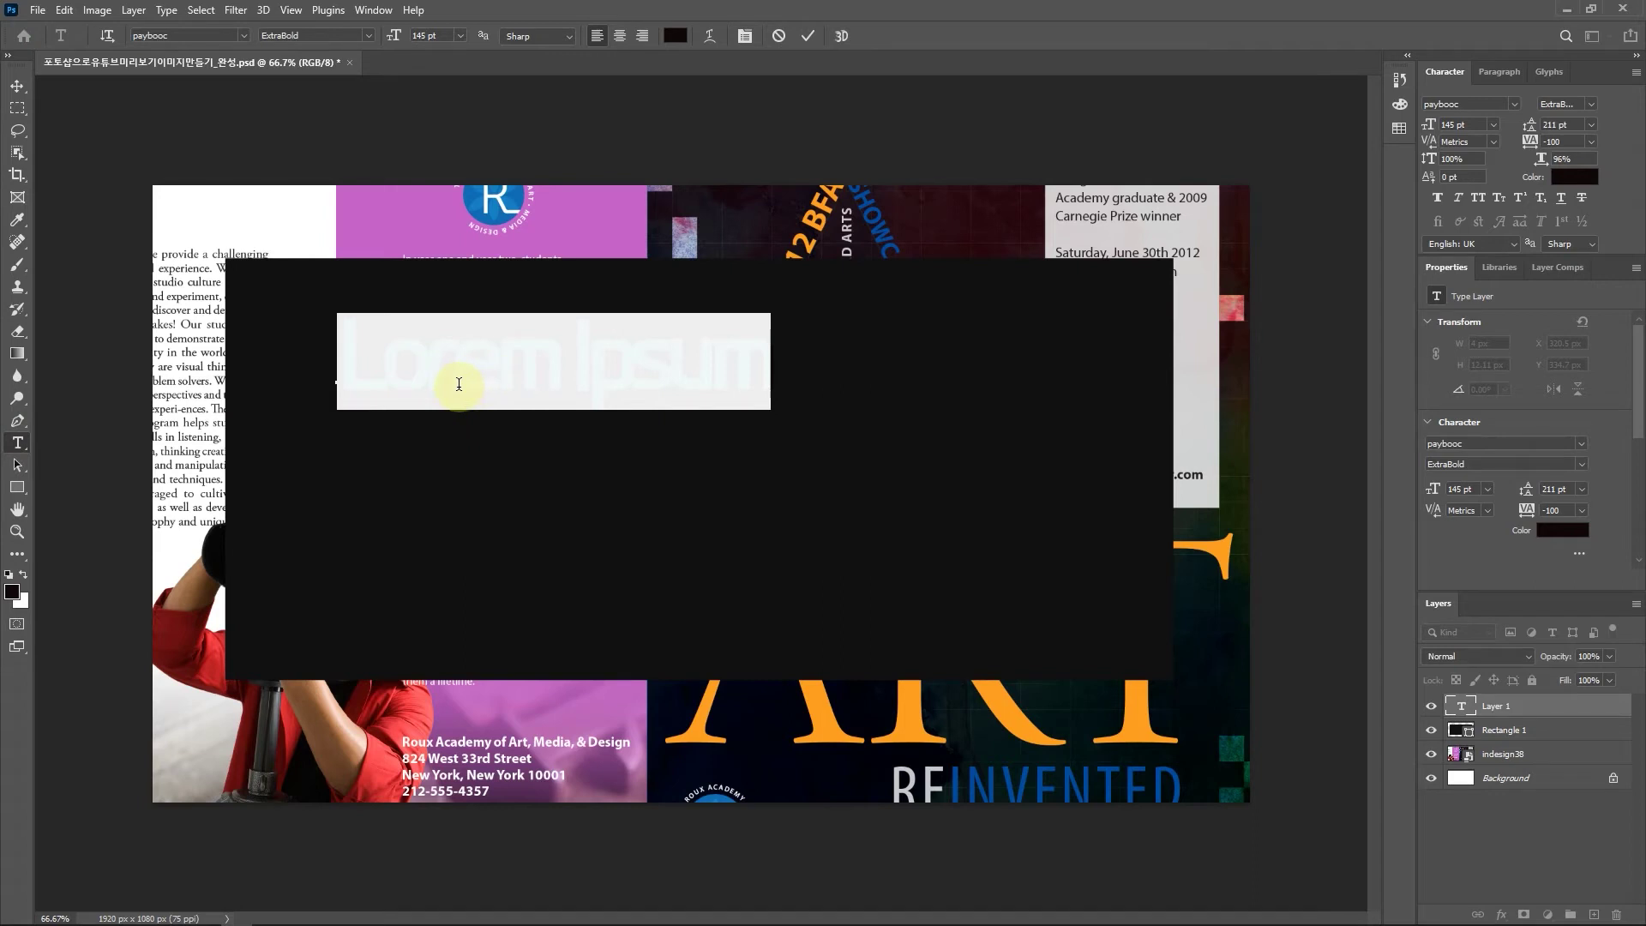
pyautogui.write('30분에배우는 포토샵')
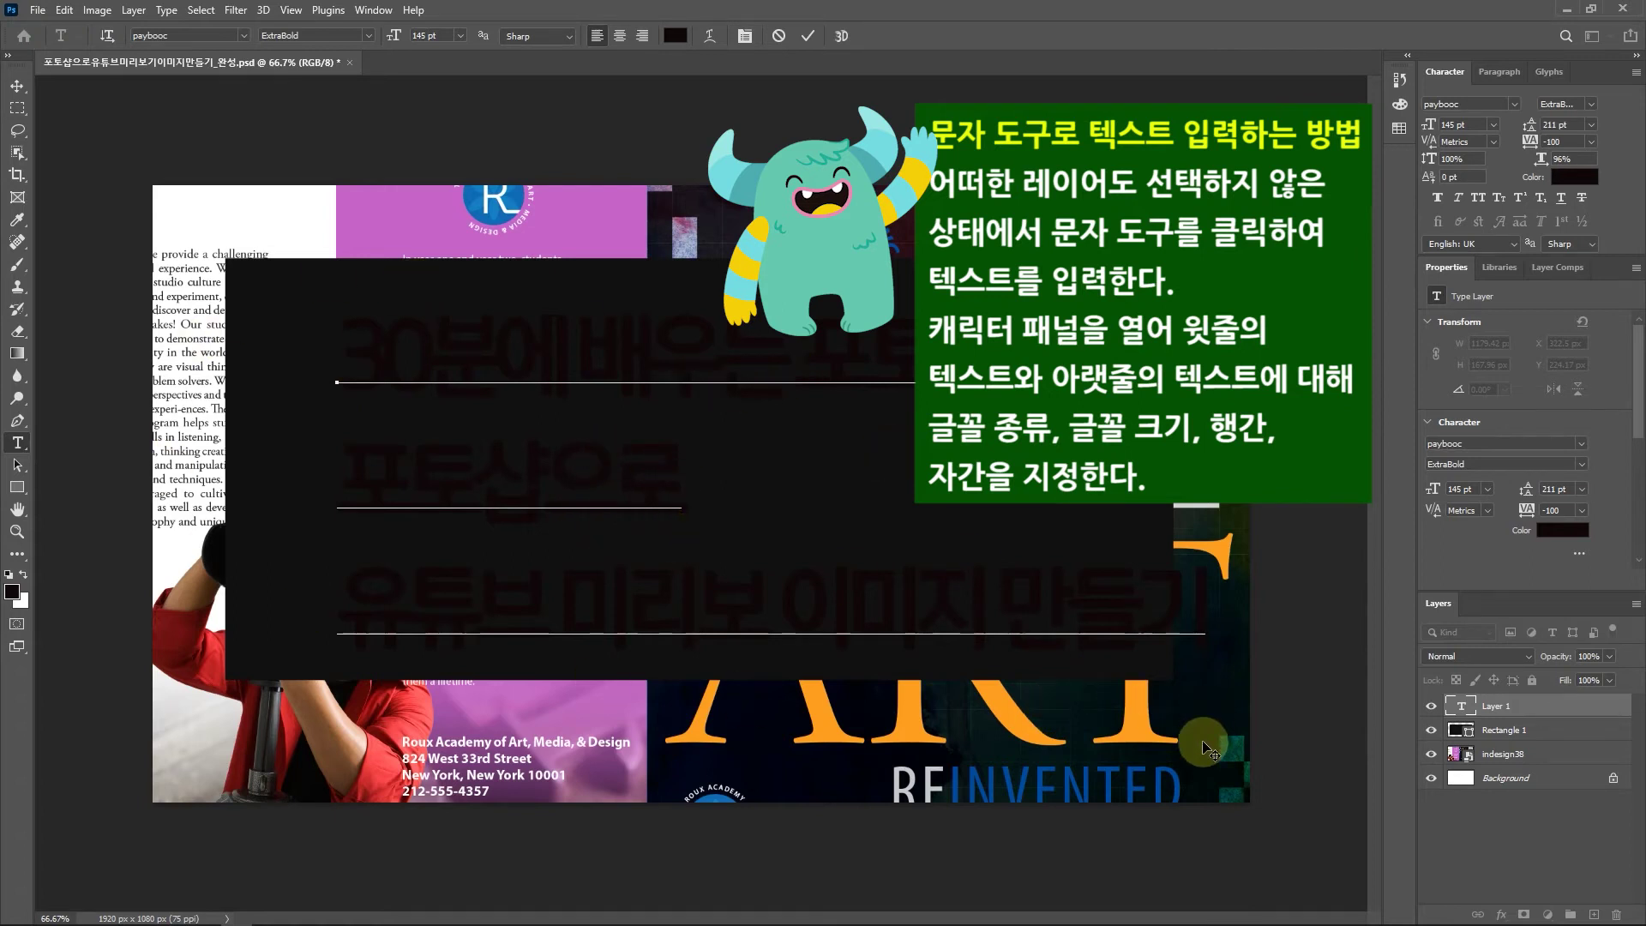
pyautogui.moveTo(1209, 724); pyautogui.dragTo(1140, 716)
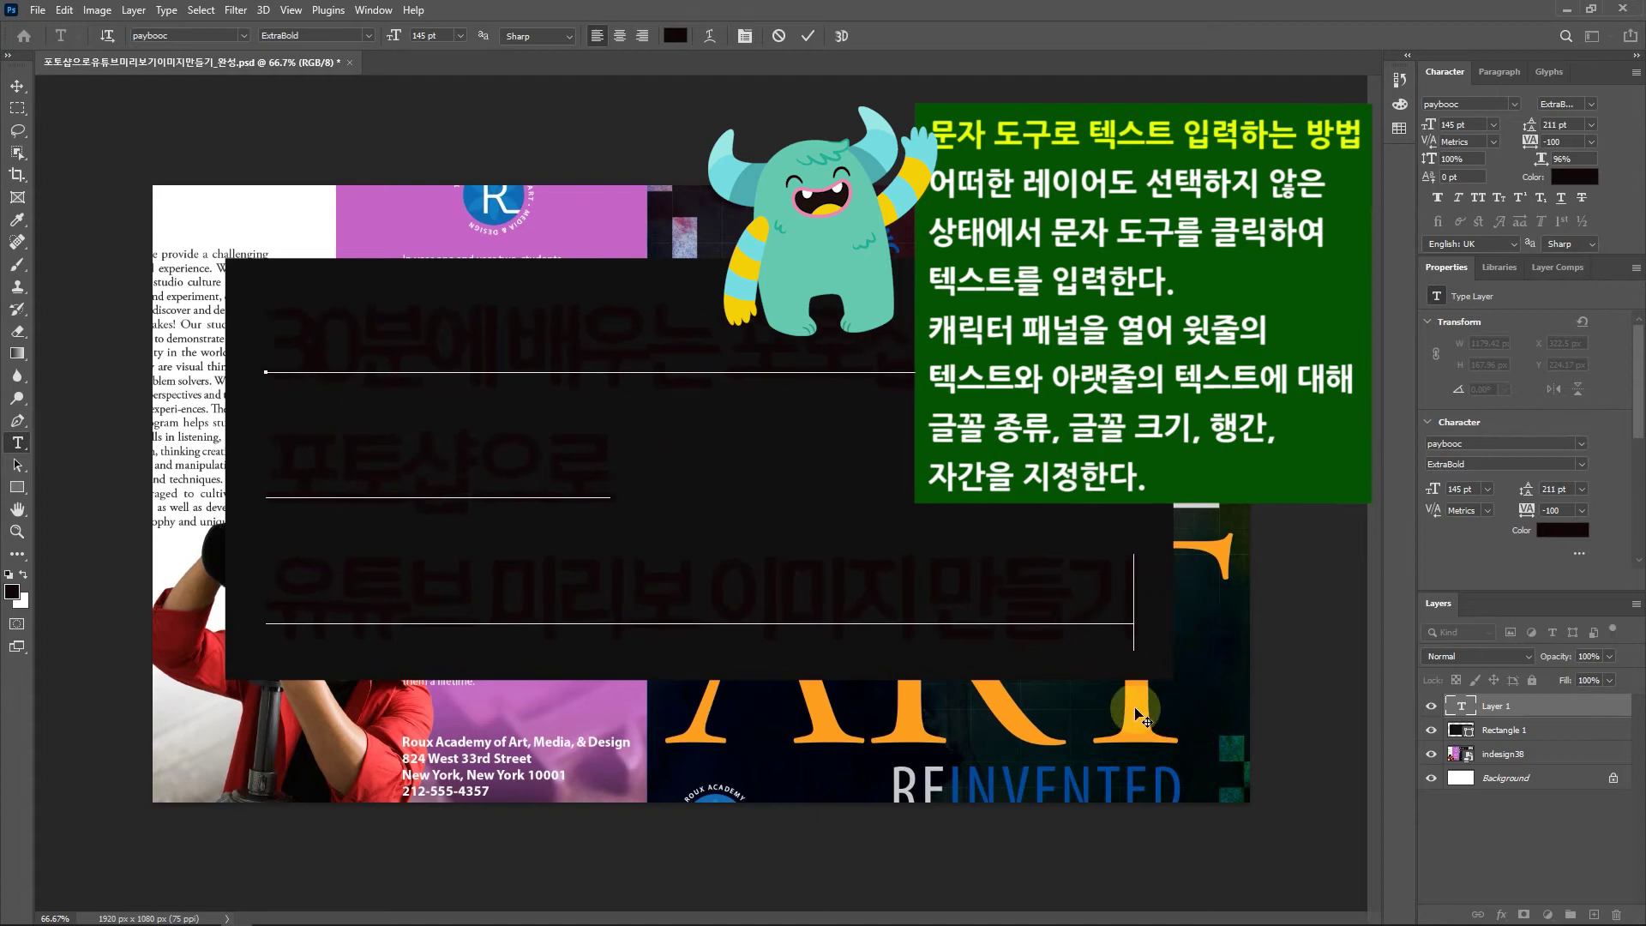
# - Set the text colour of the title's first line to yellow #ffff00
pyautogui.click(282, 326)
pyautogui.moveTo(257, 324); pyautogui.dragTo(904, 361)
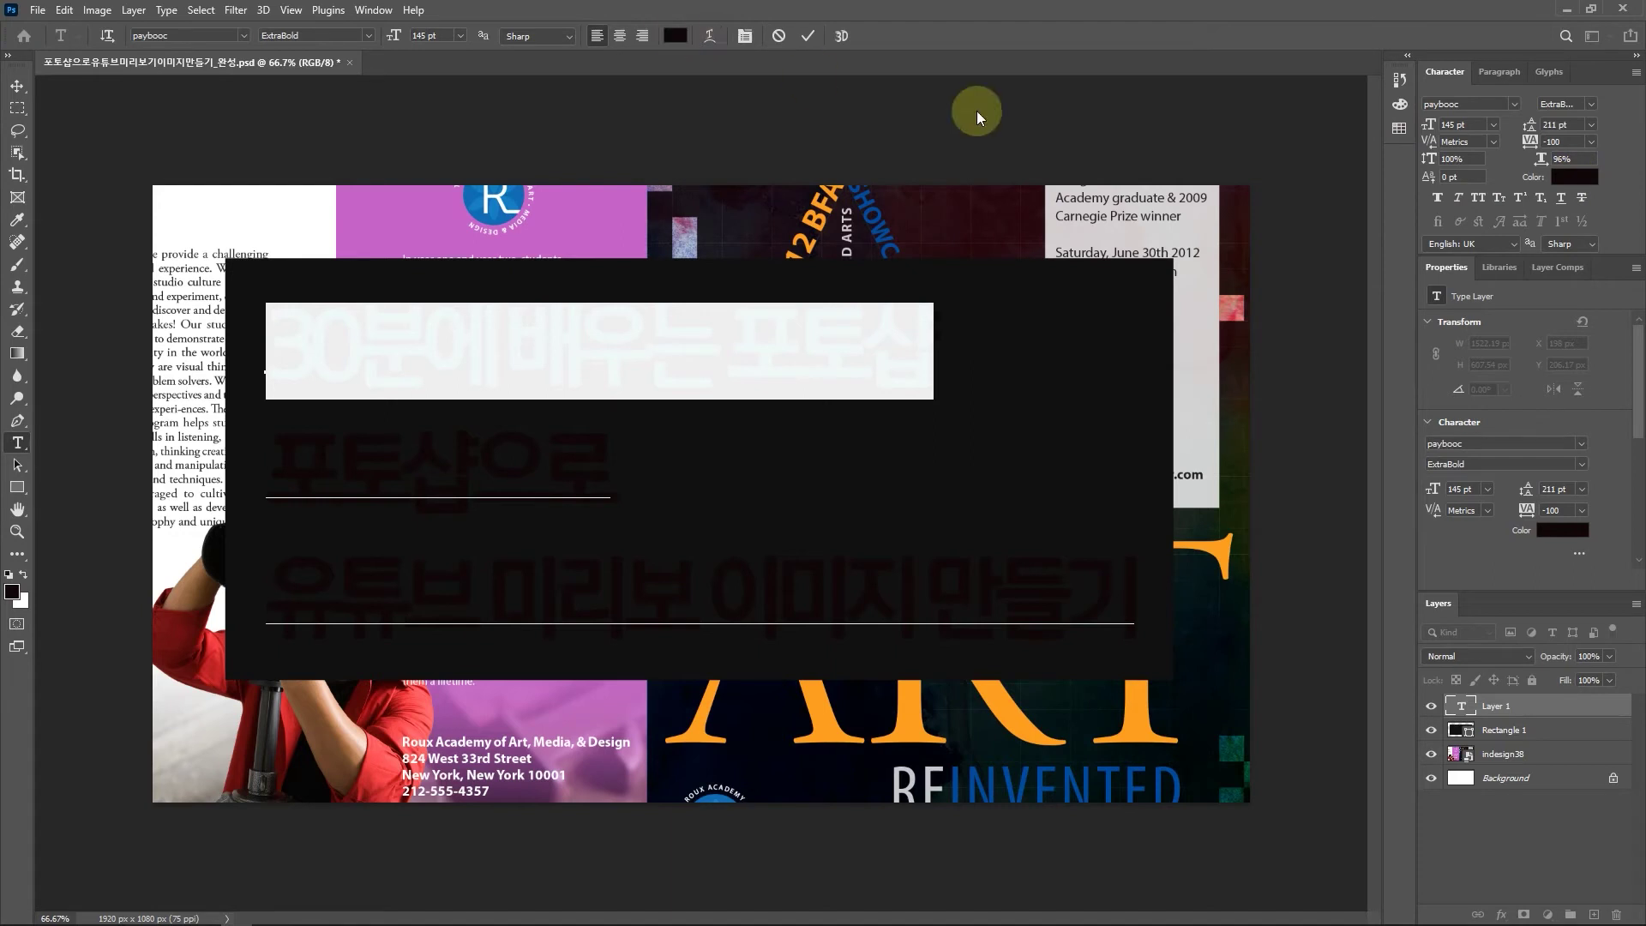
pyautogui.click(1577, 177)
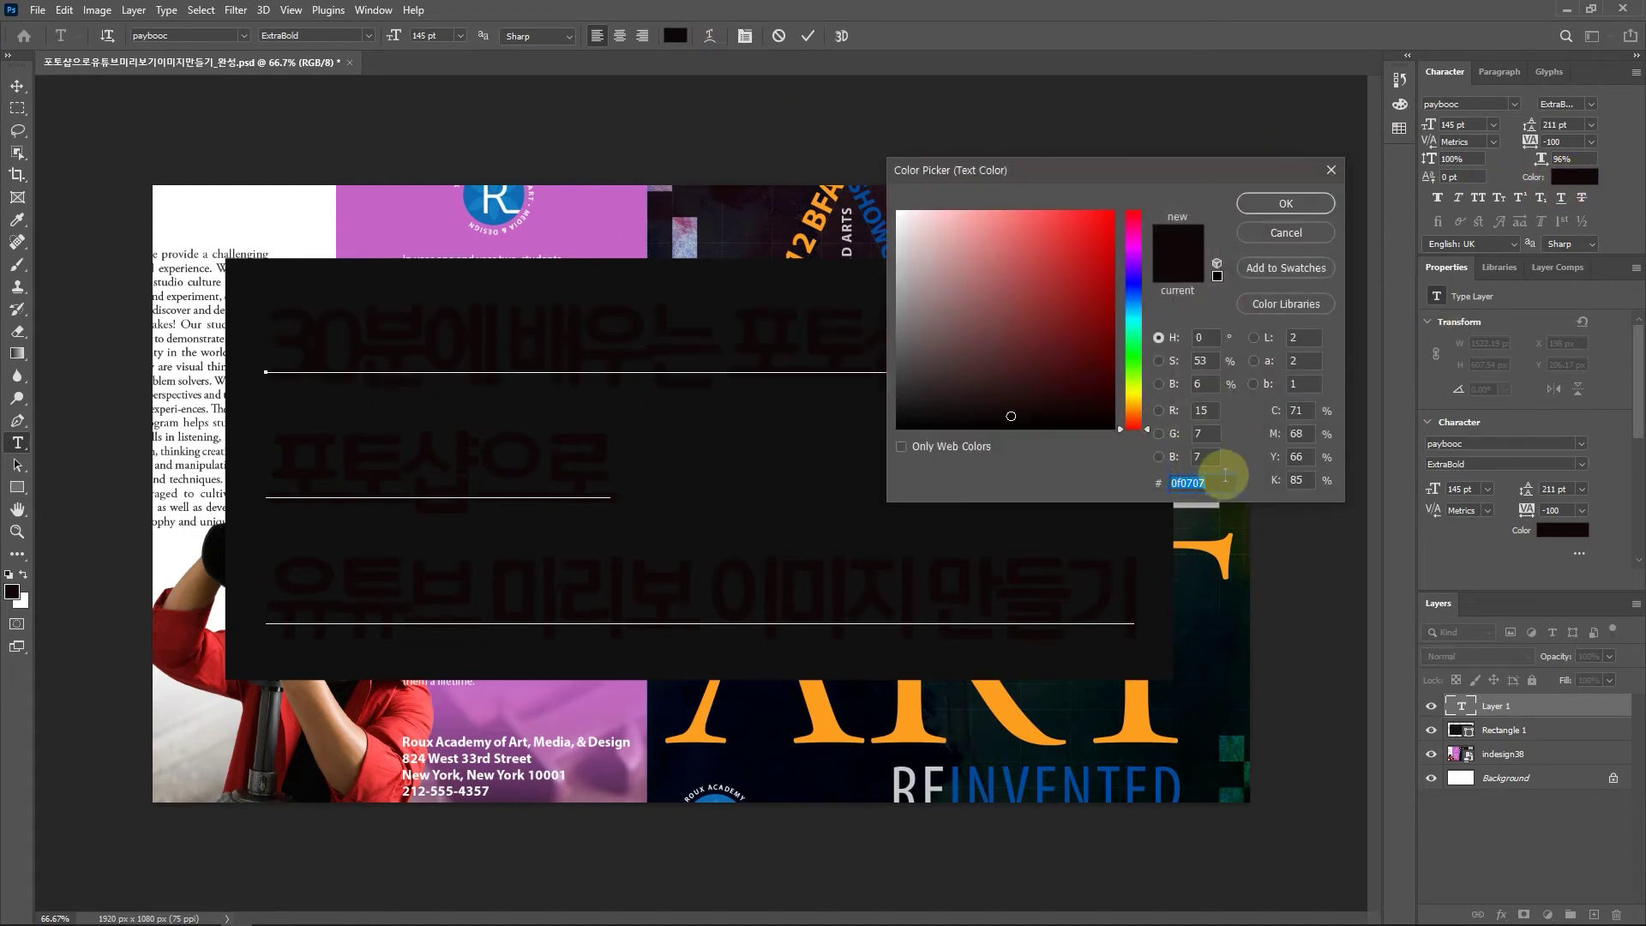
pyautogui.write('ffff')
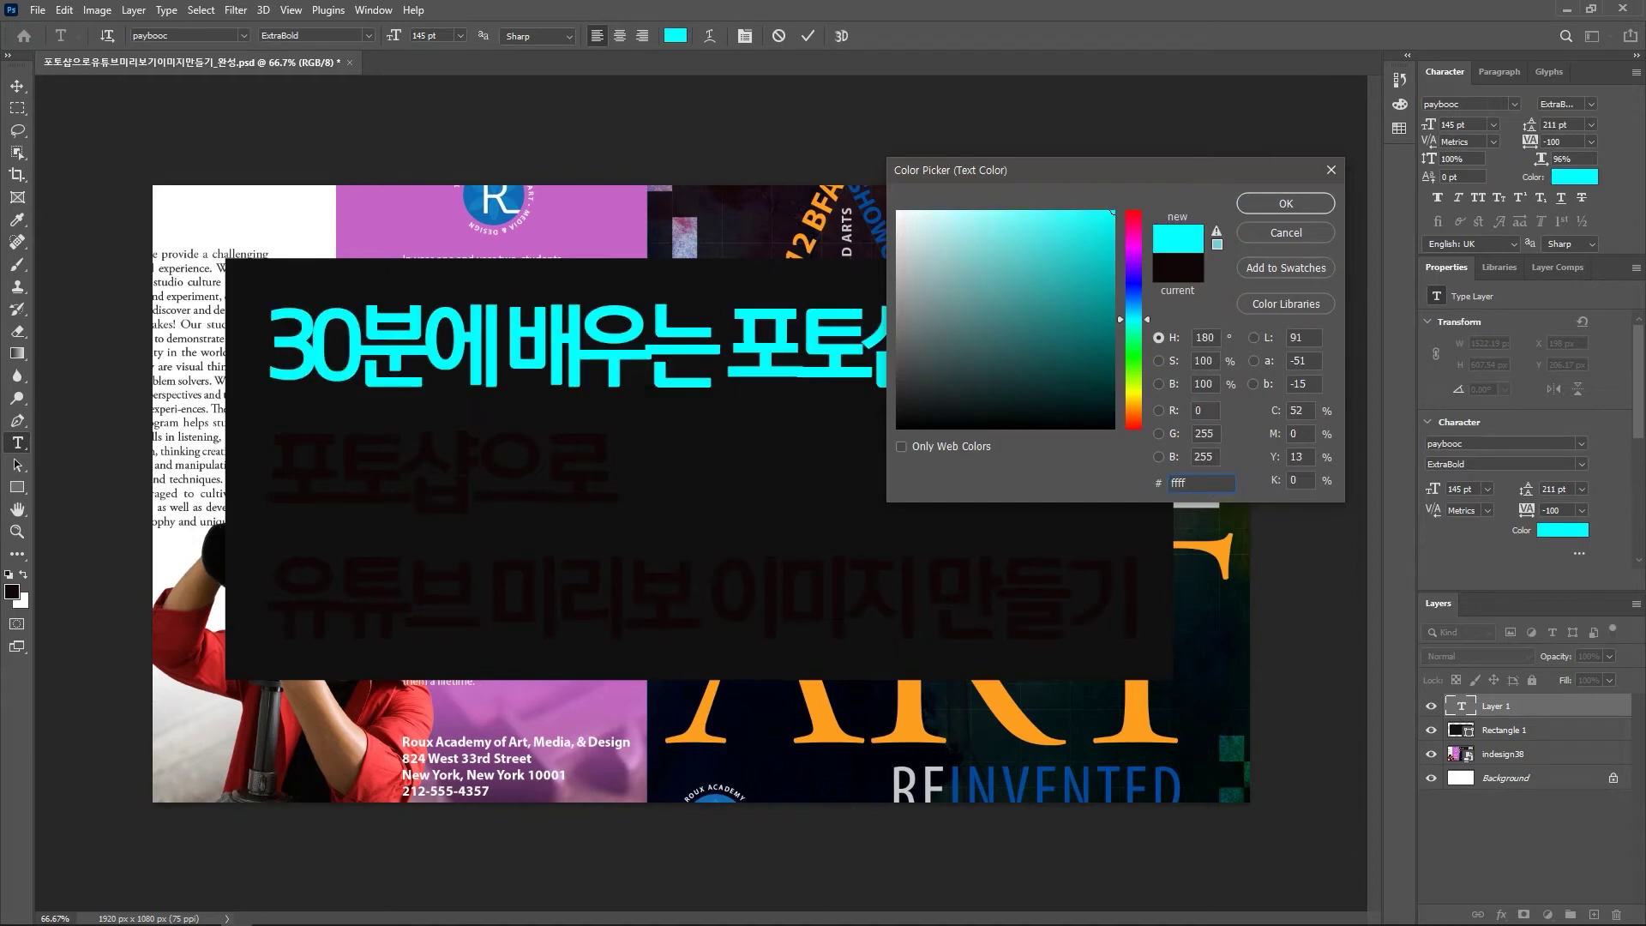
pyautogui.write('00')
pyautogui.press('Return')
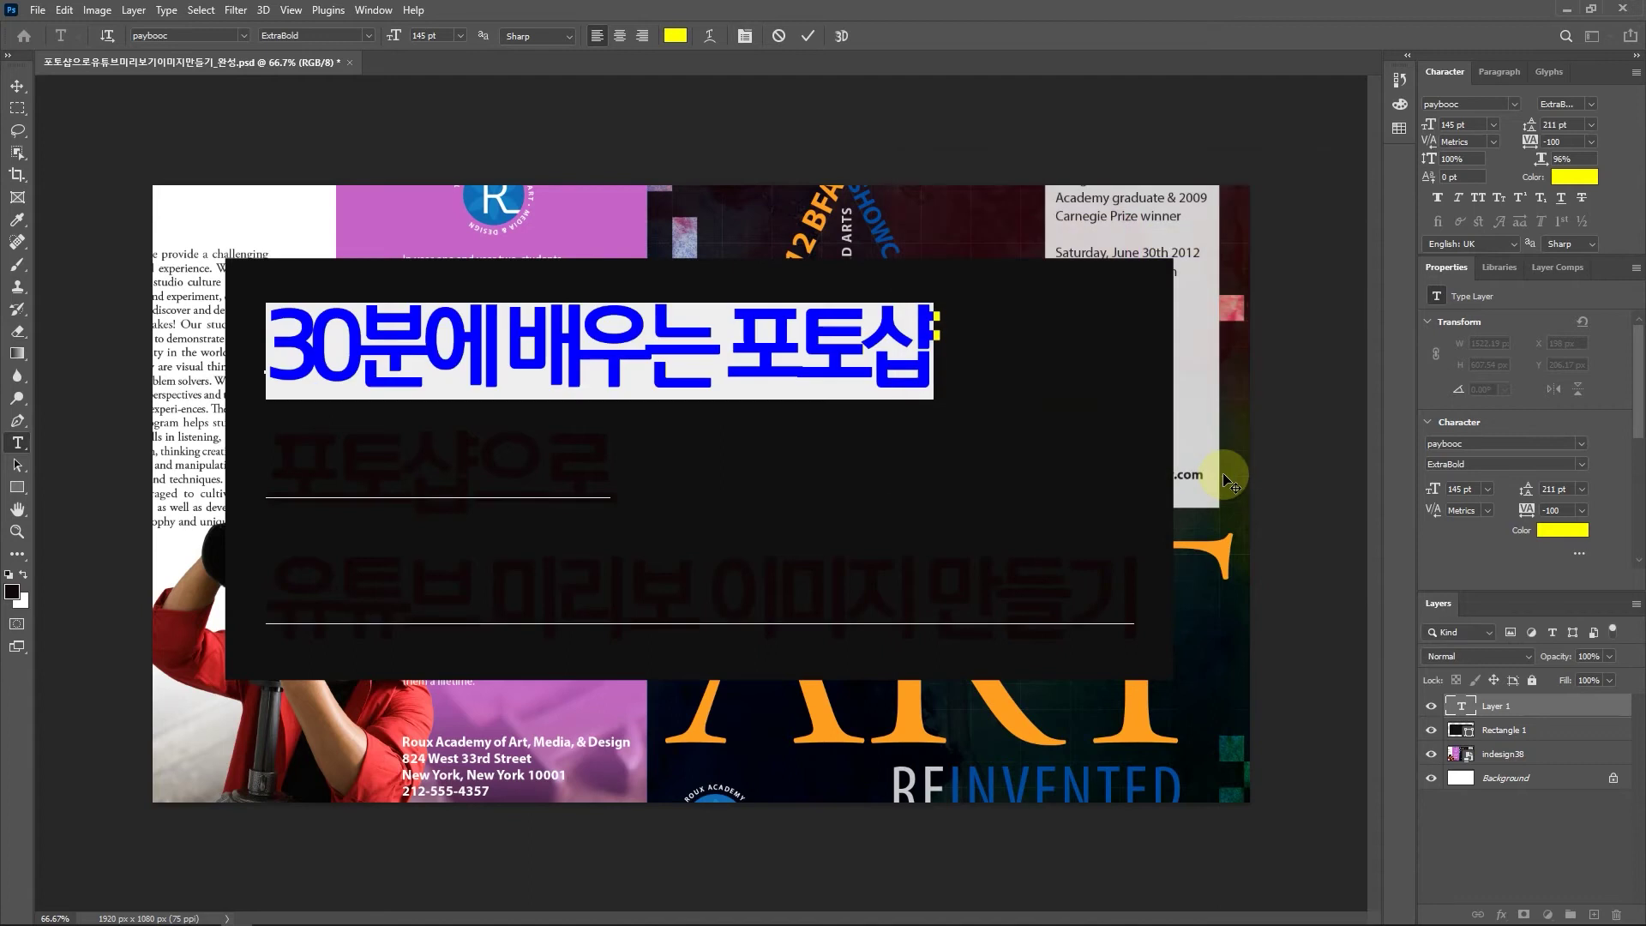
# - Set the text colour of the title's second and third lines to white #ffffff
pyautogui.click(509, 353)
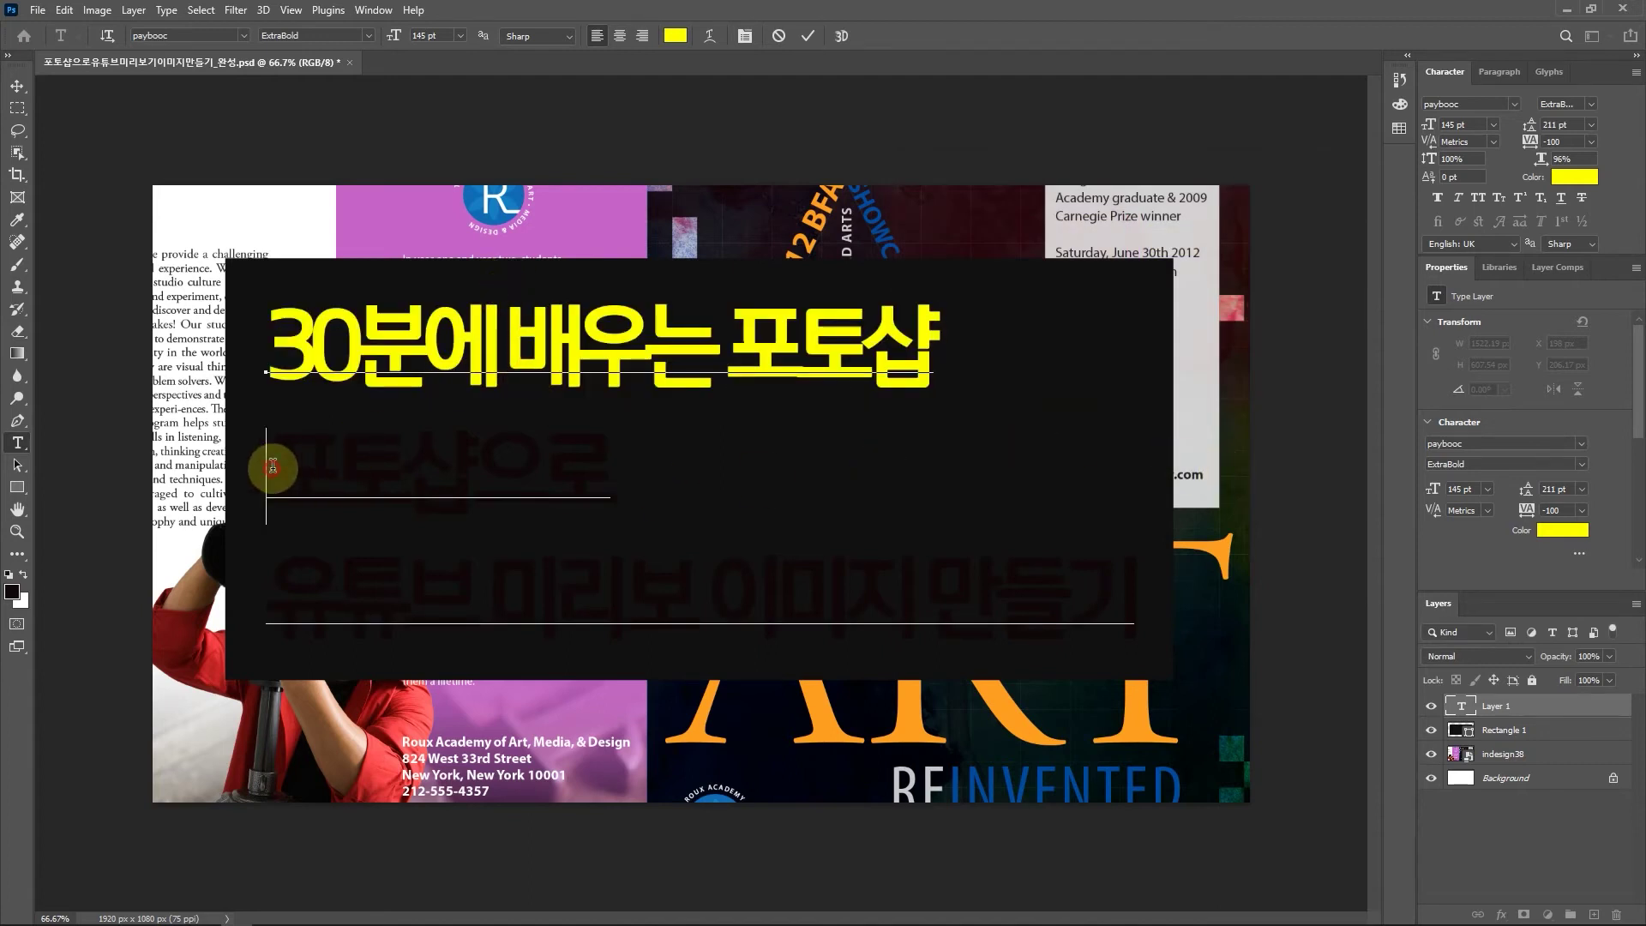
pyautogui.moveTo(275, 466); pyautogui.dragTo(1153, 610)
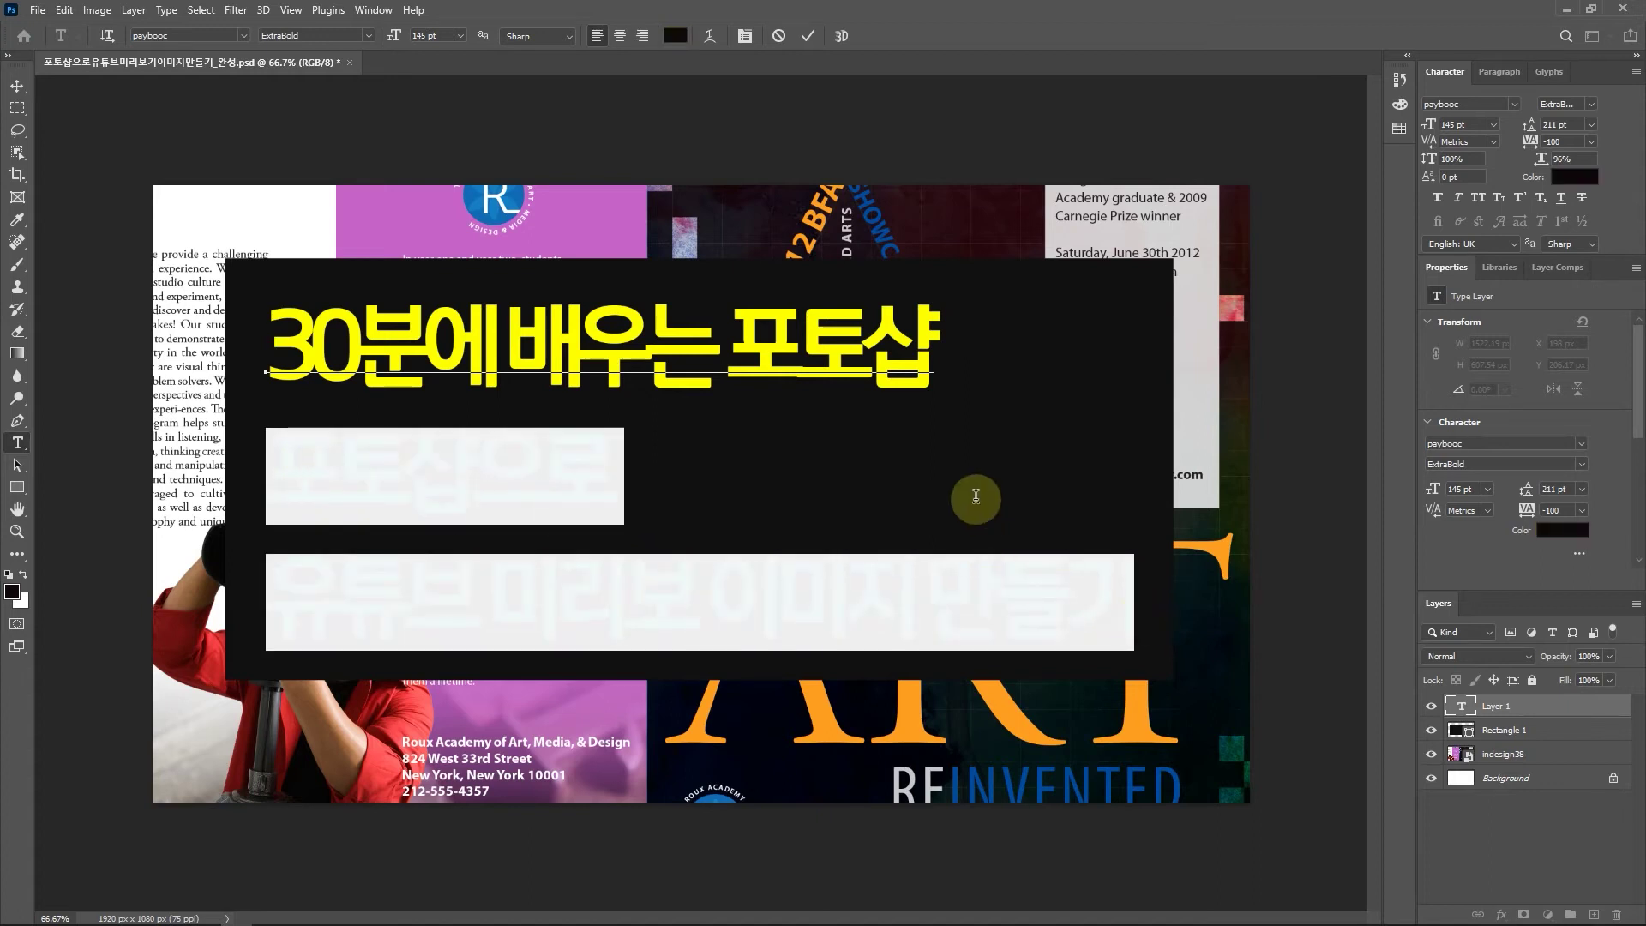
pyautogui.click(1582, 180)
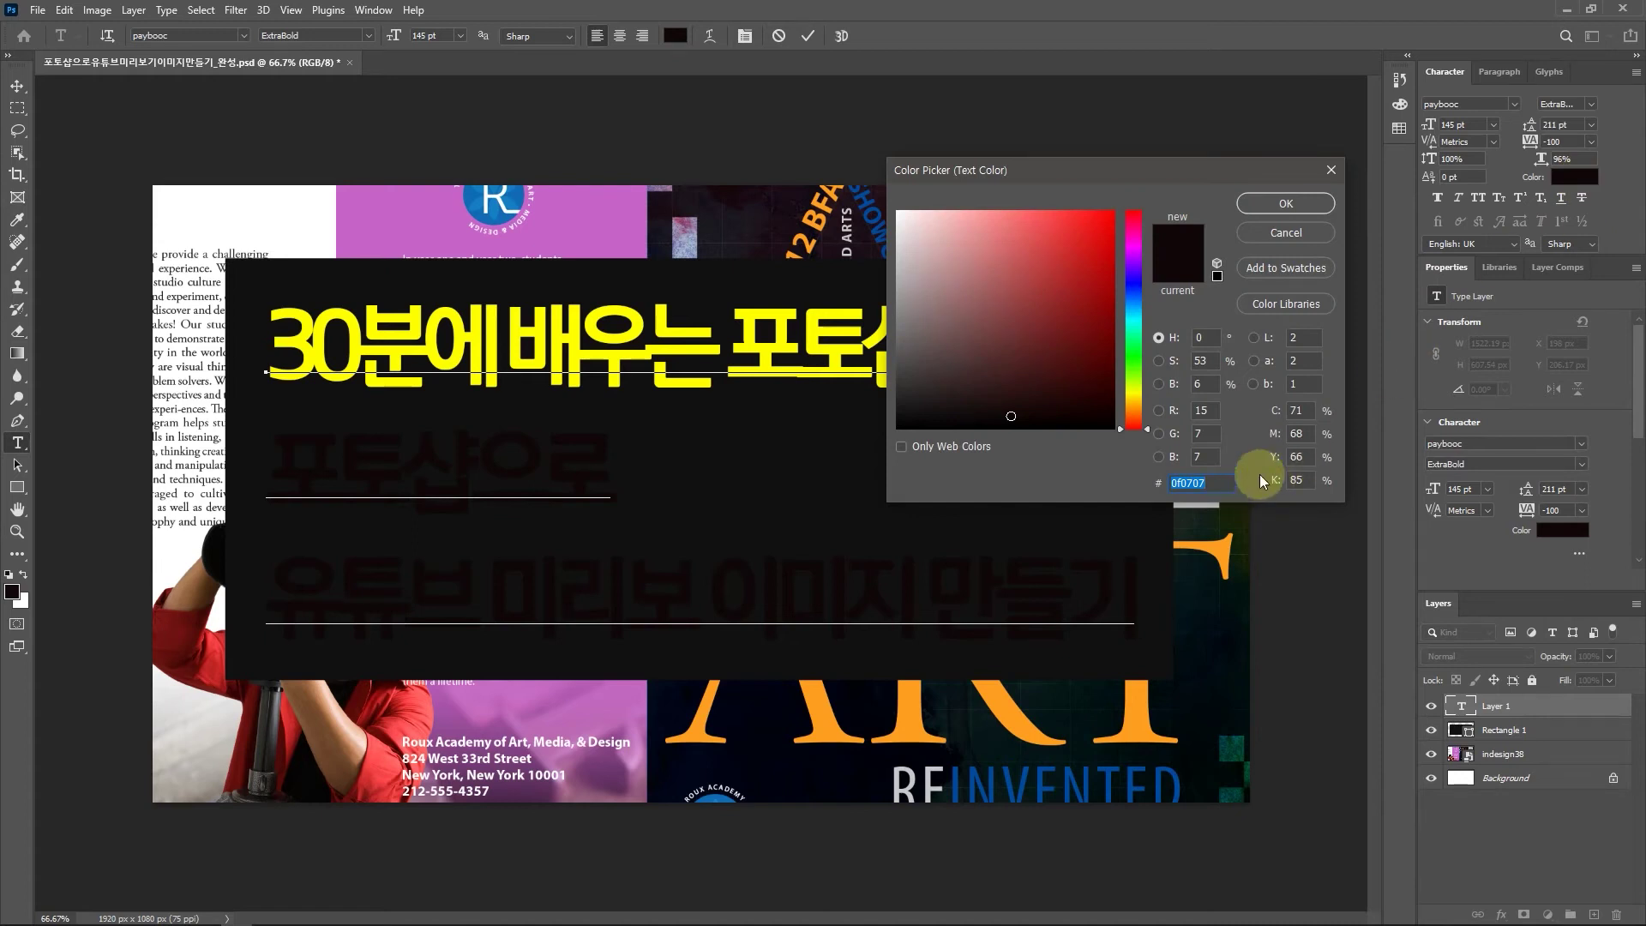
pyautogui.write('0')
pyautogui.press('BackSpace')
pyautogui.write('ffffff')
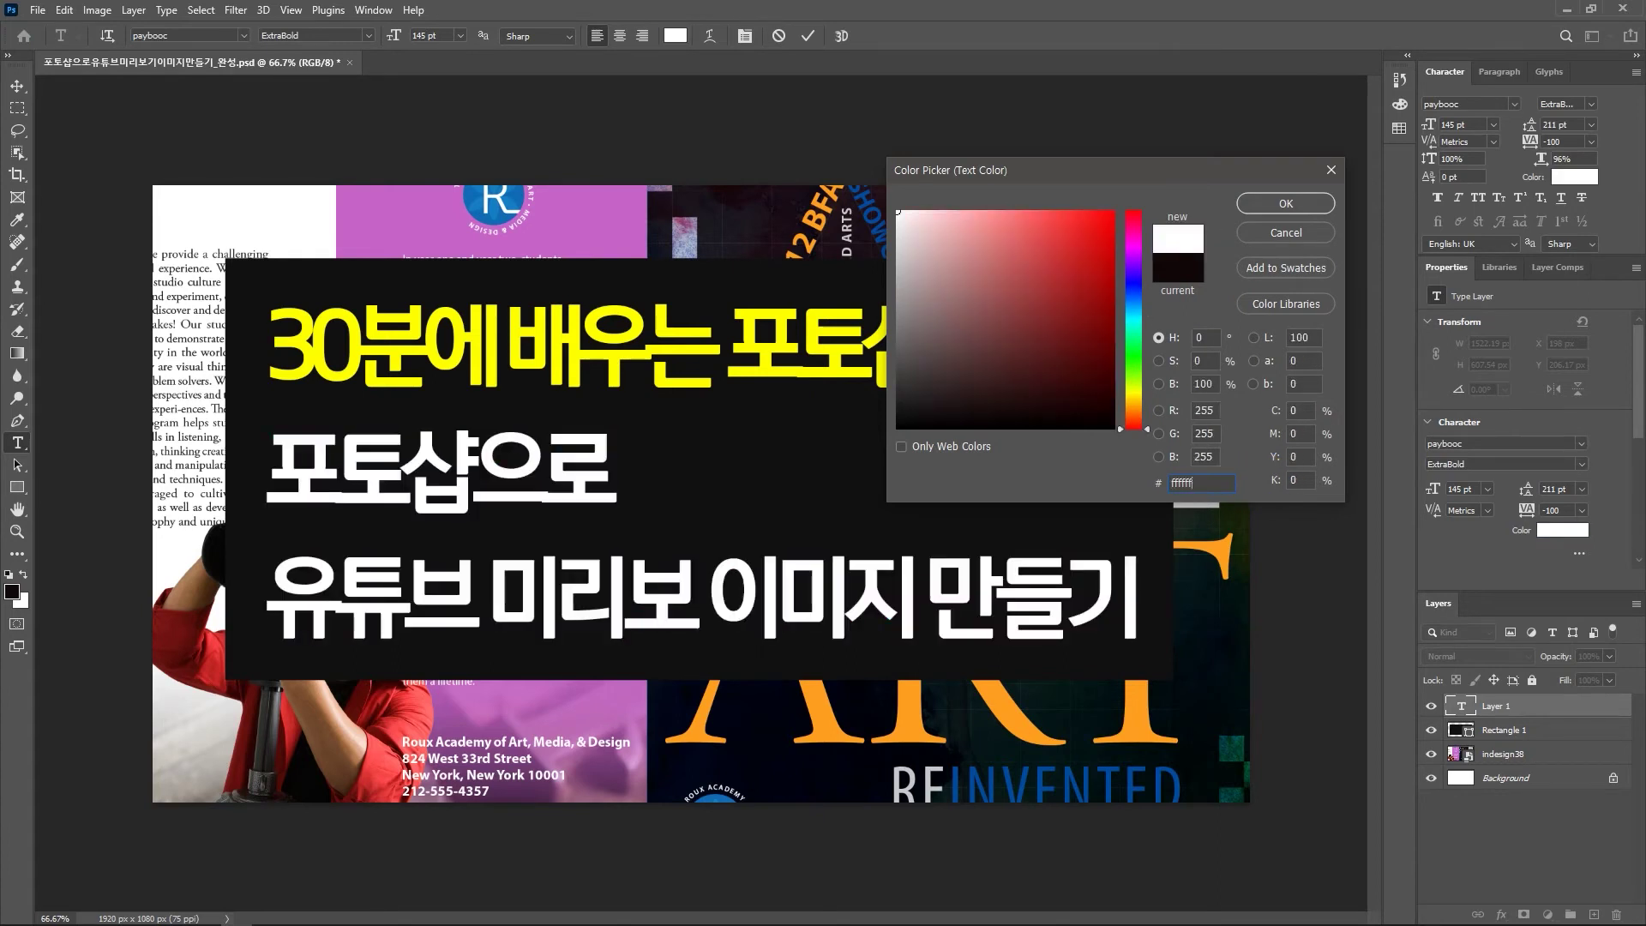
pyautogui.press('Return')
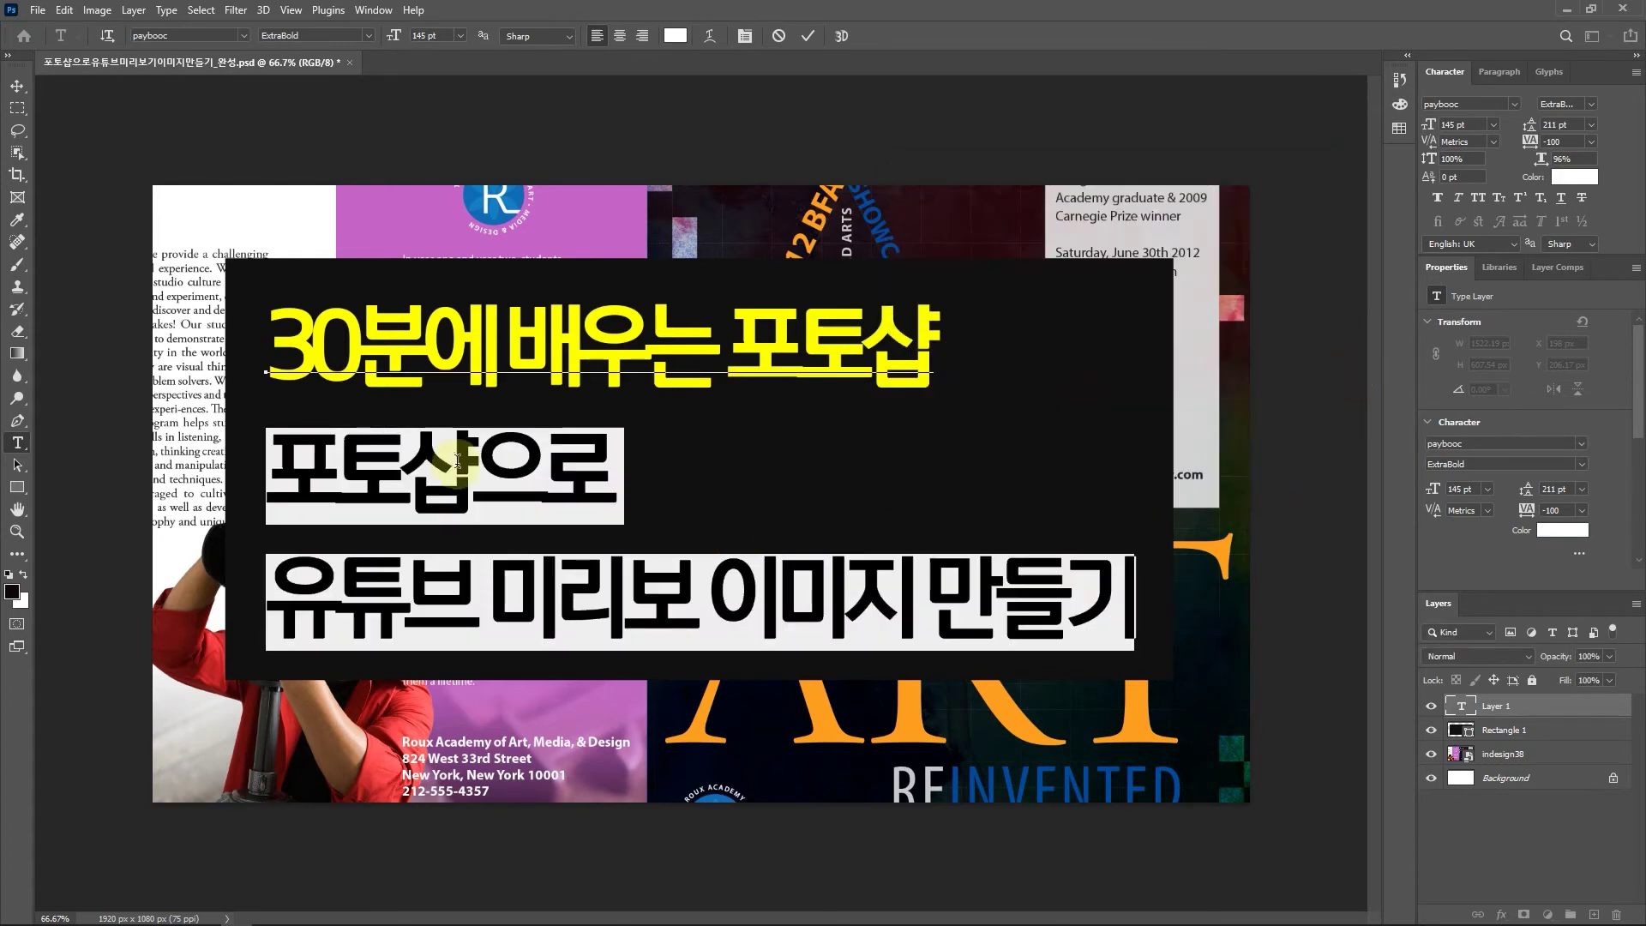
pyautogui.click(404, 478)
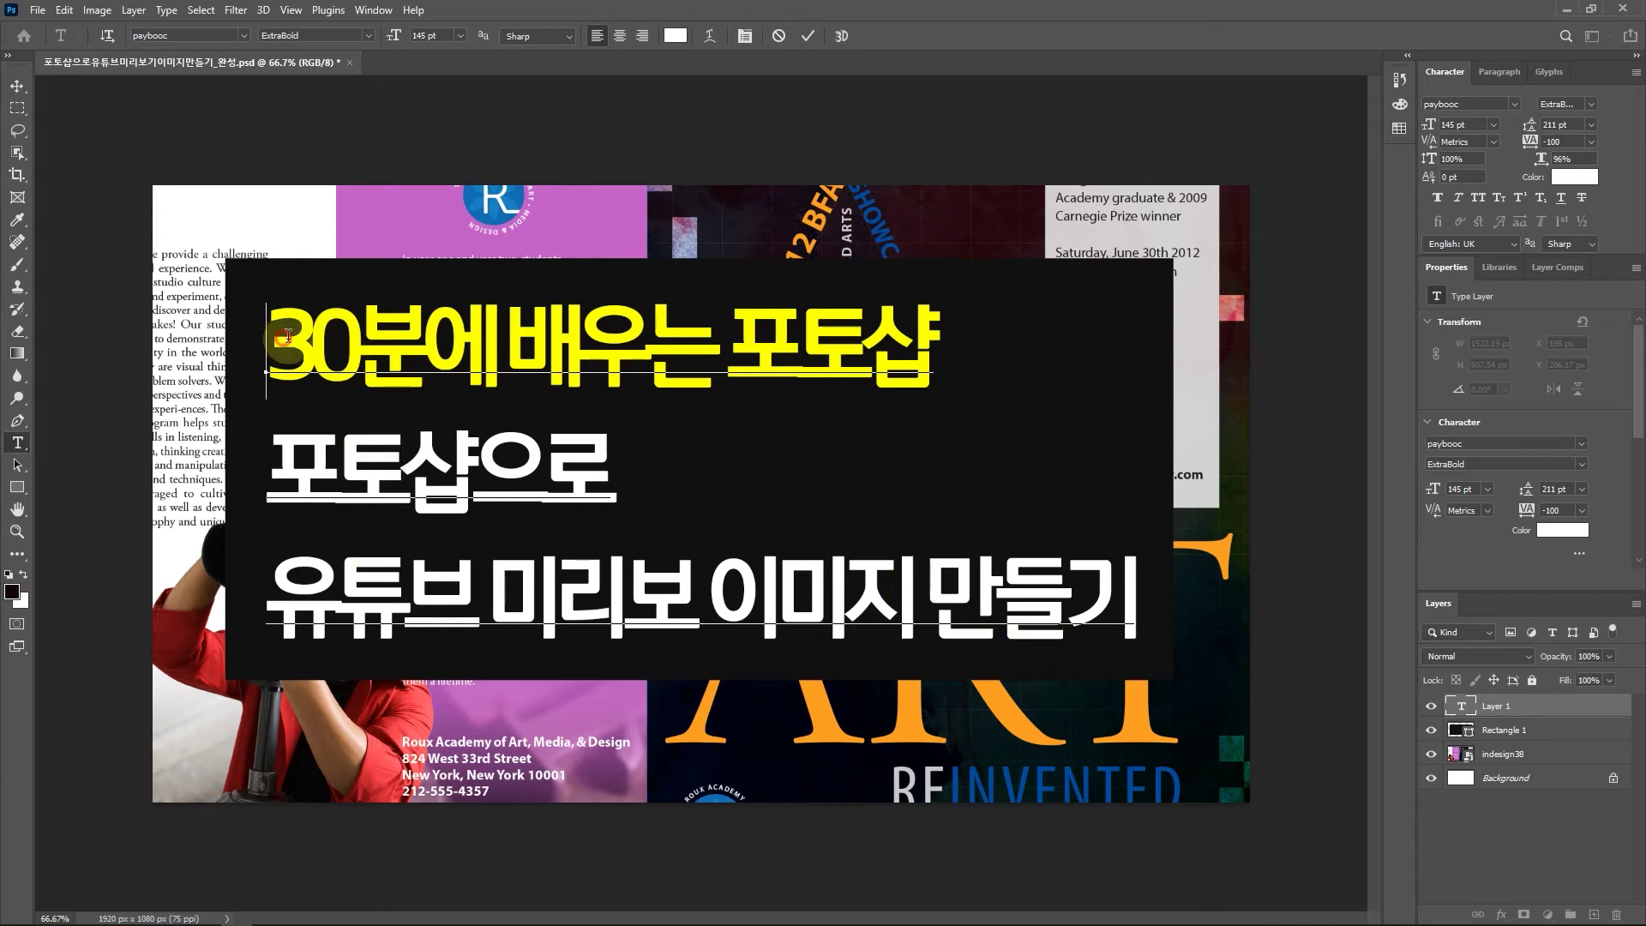
pyautogui.moveTo(288, 337); pyautogui.dragTo(1145, 606)
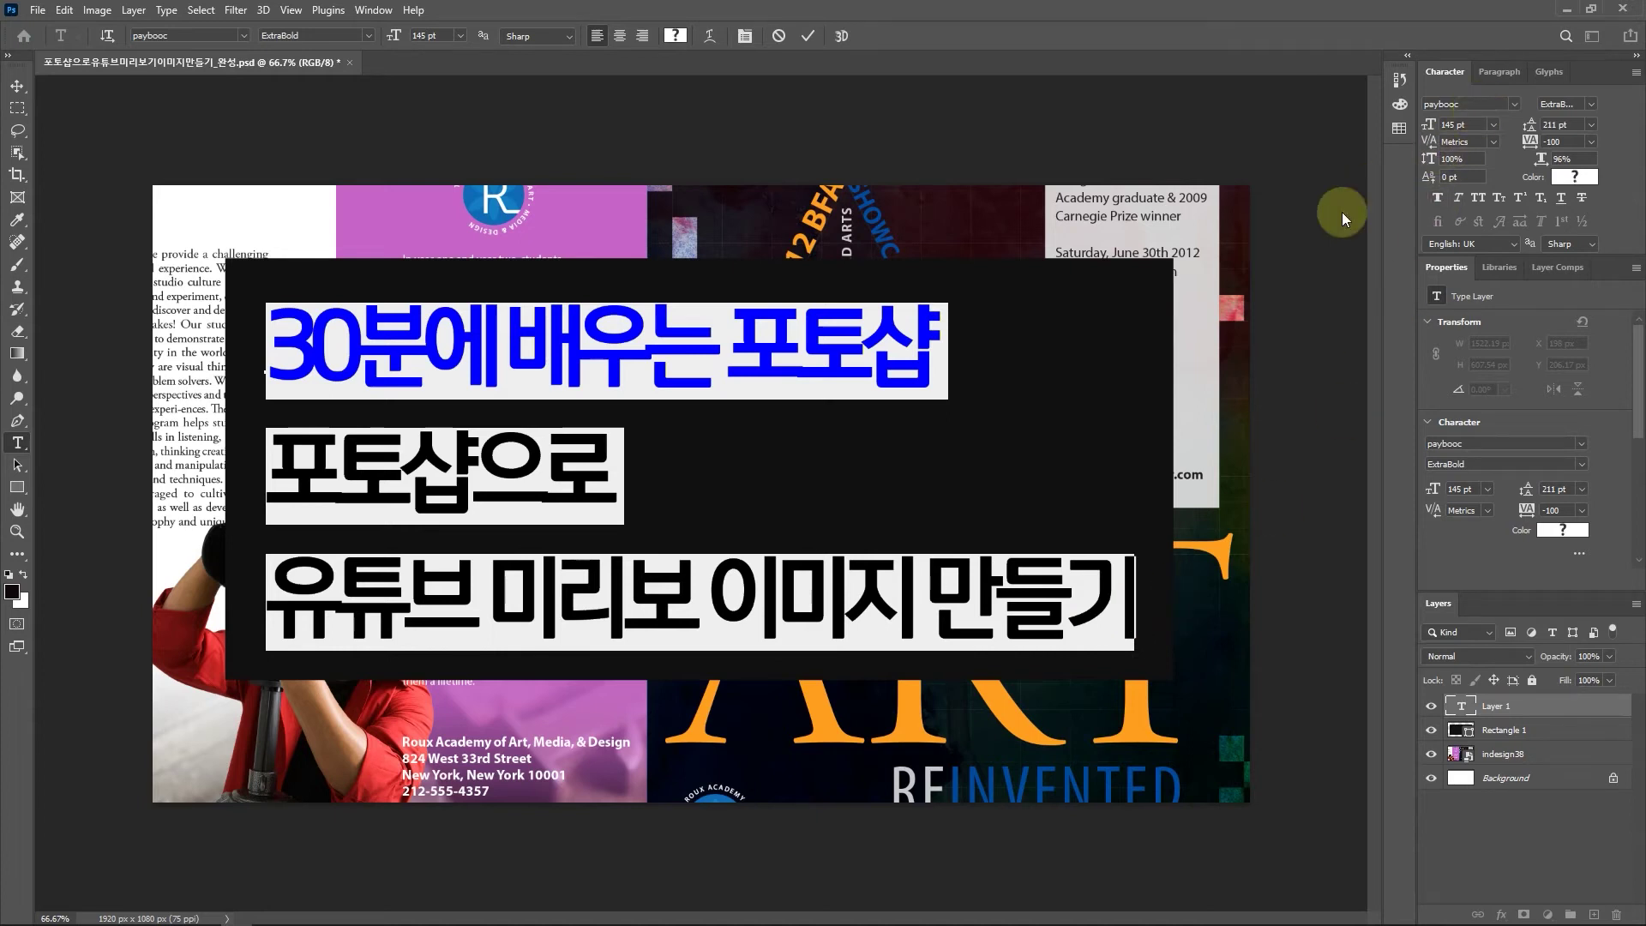
pyautogui.click(1471, 102)
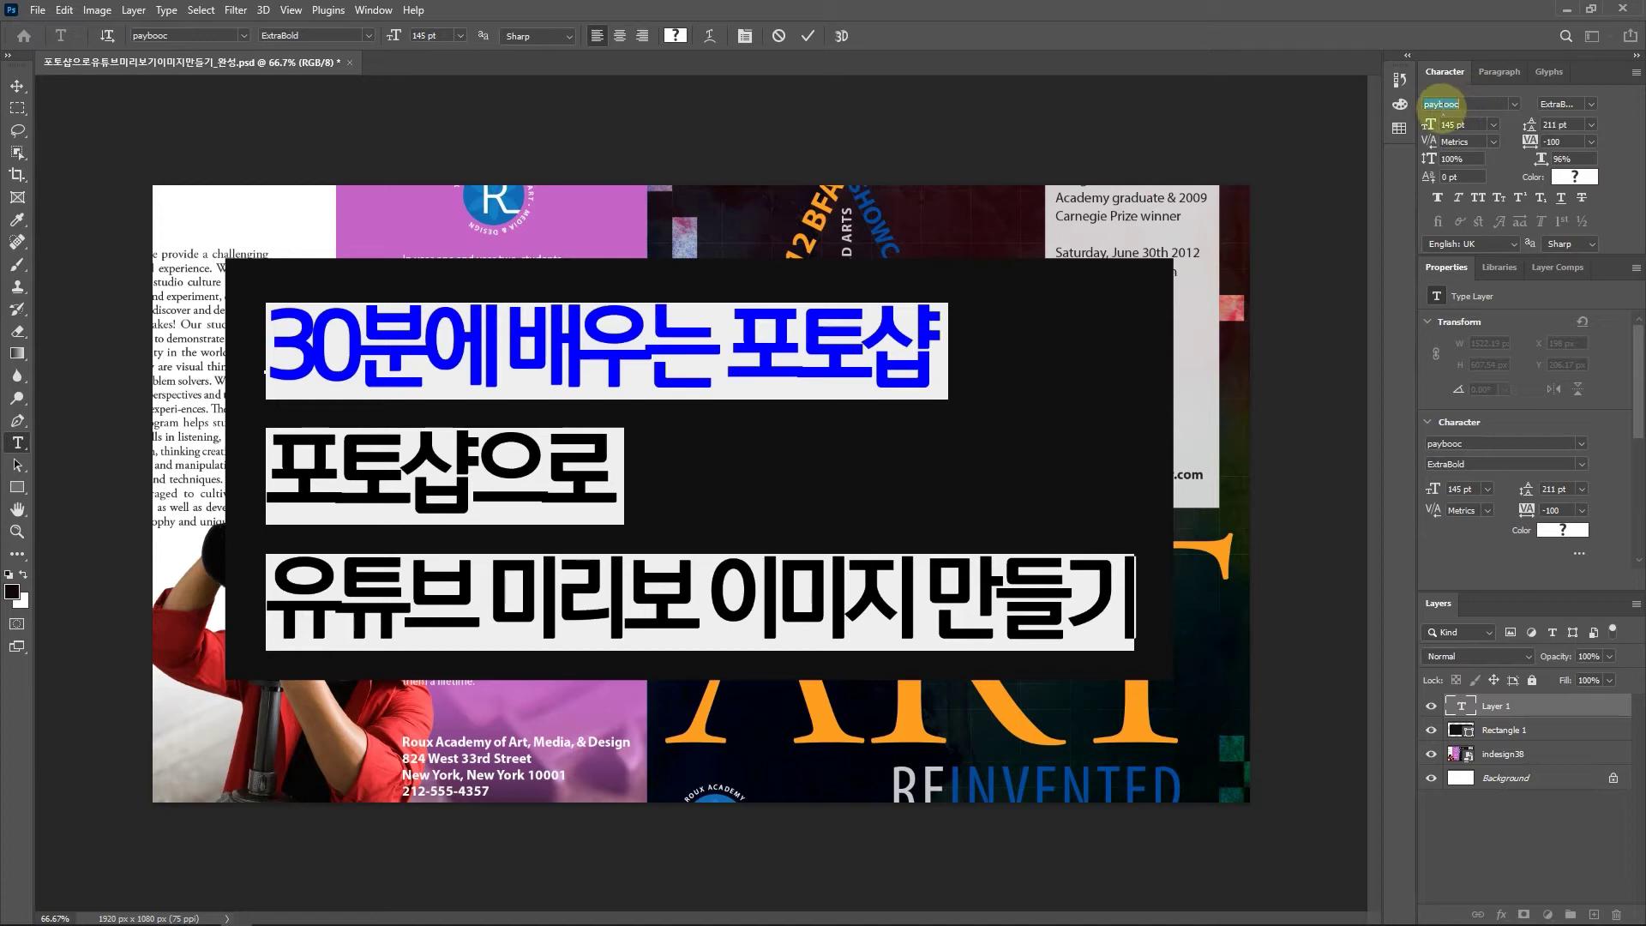
pyautogui.click(1593, 104)
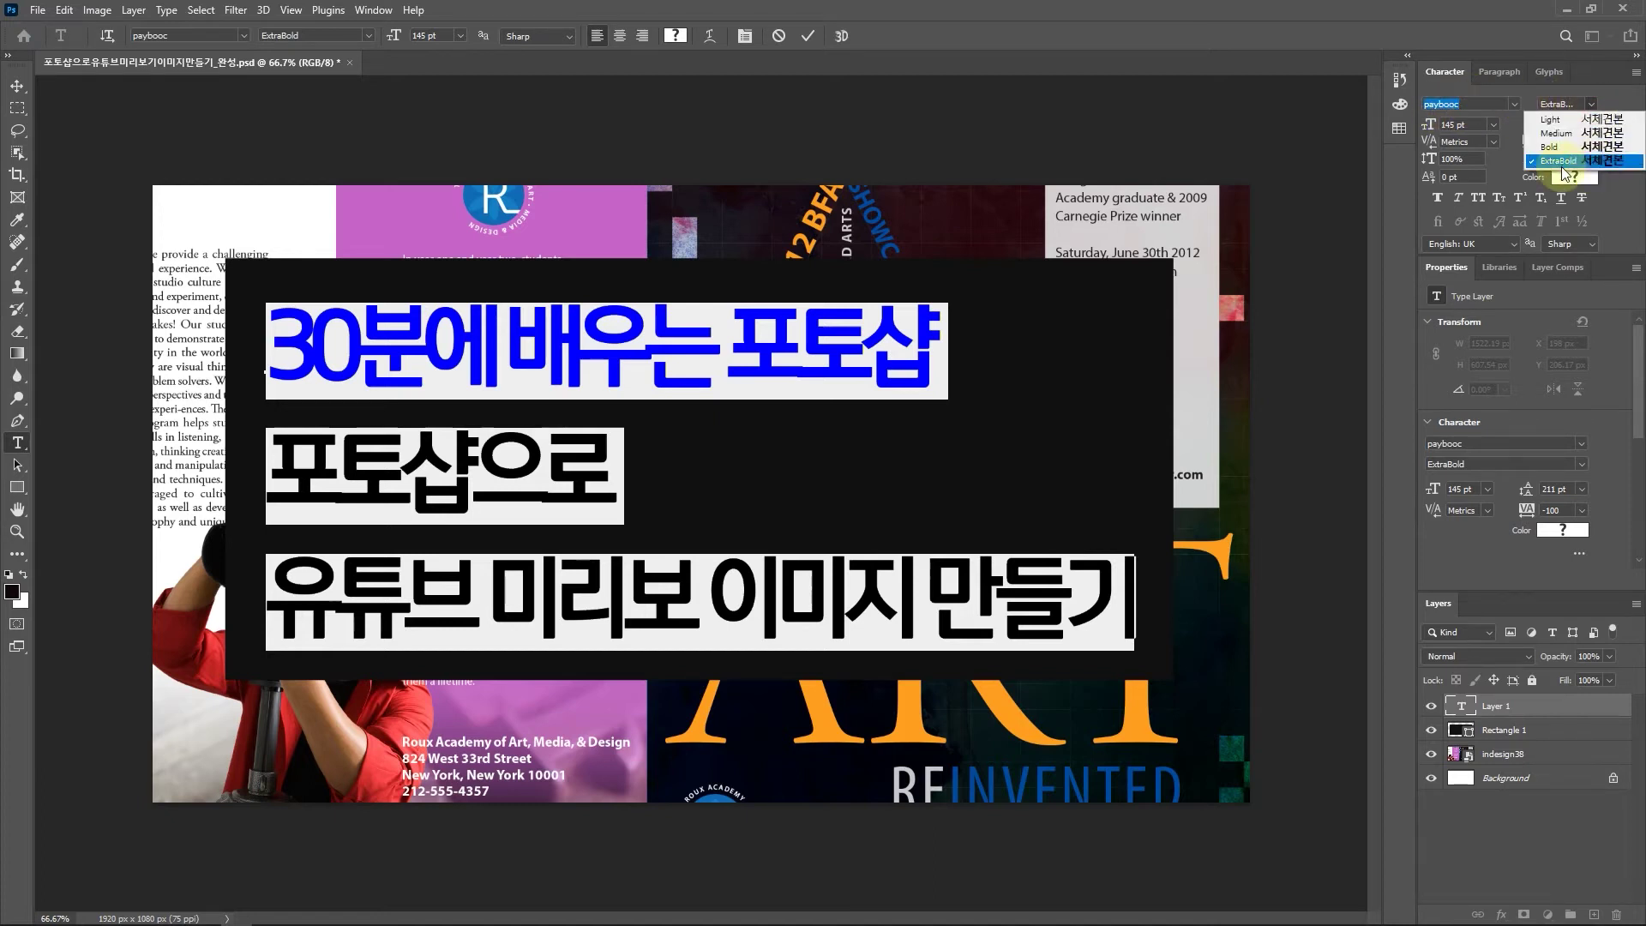
pyautogui.click(1613, 99)
pyautogui.click(731, 338)
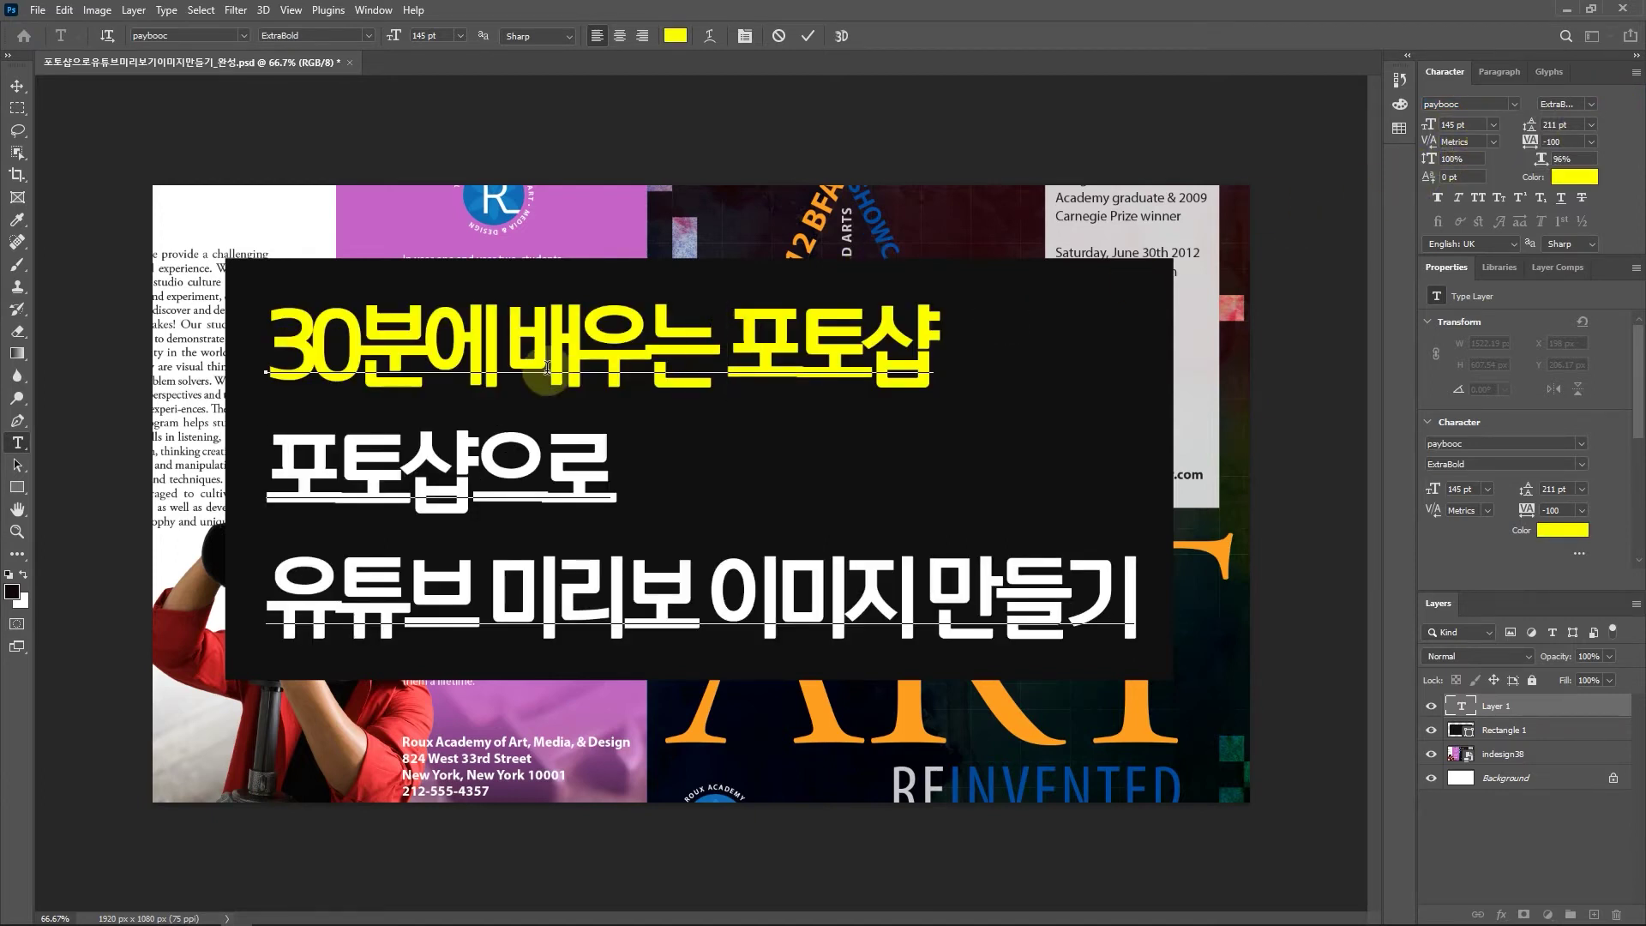
pyautogui.moveTo(266, 343); pyautogui.dragTo(1139, 604)
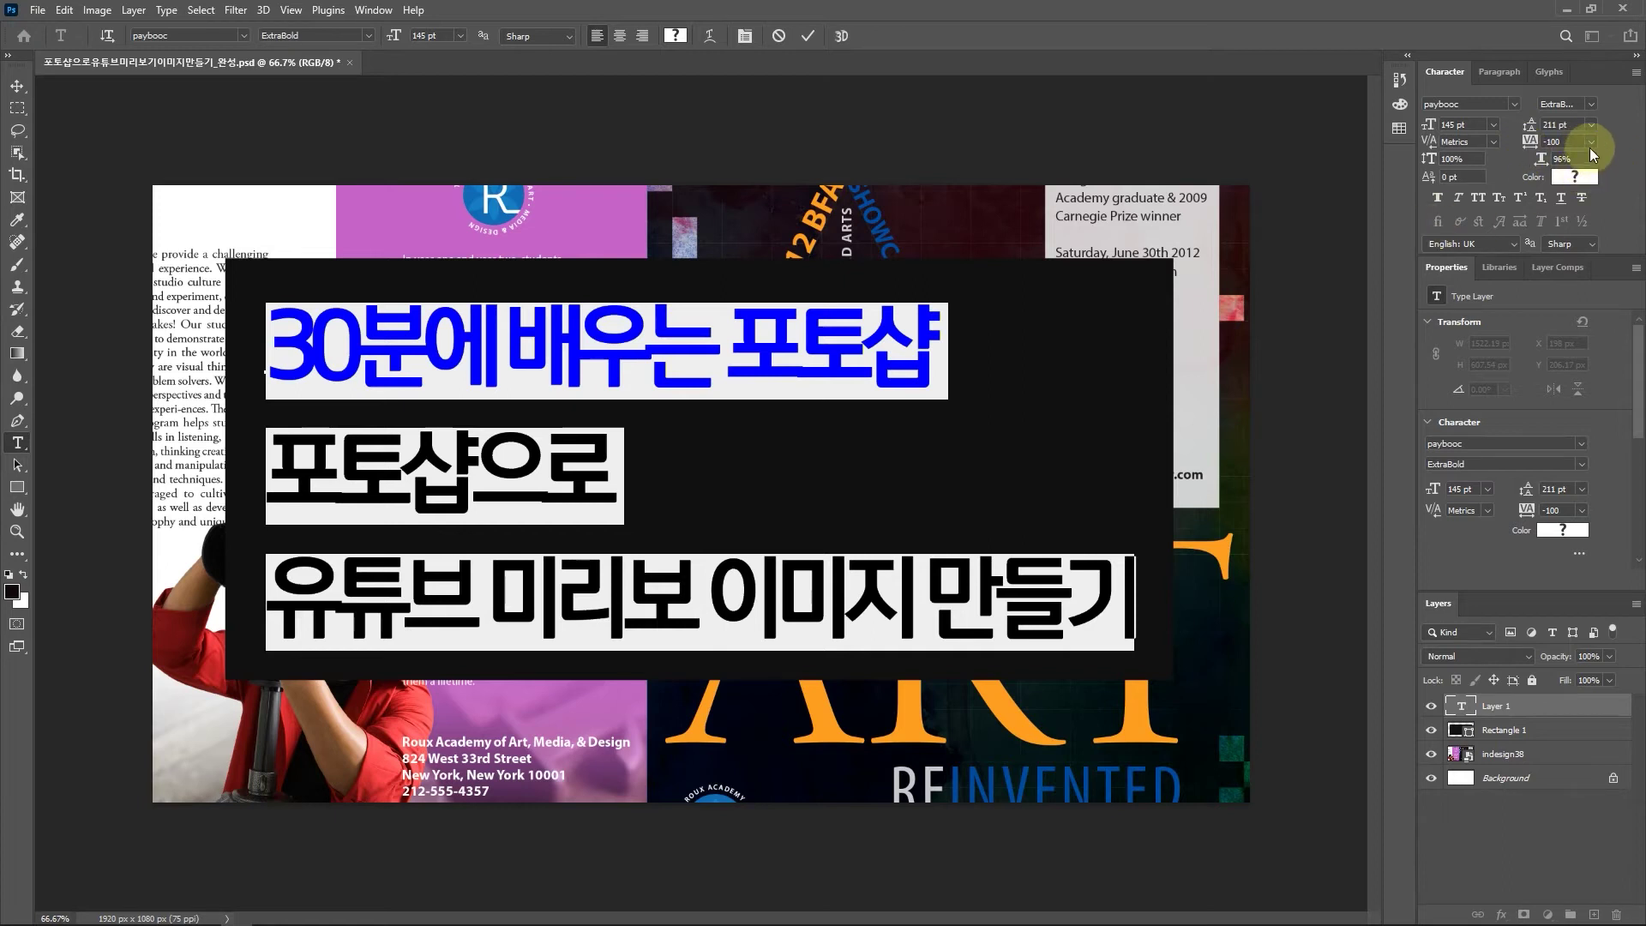
pyautogui.press('Right')
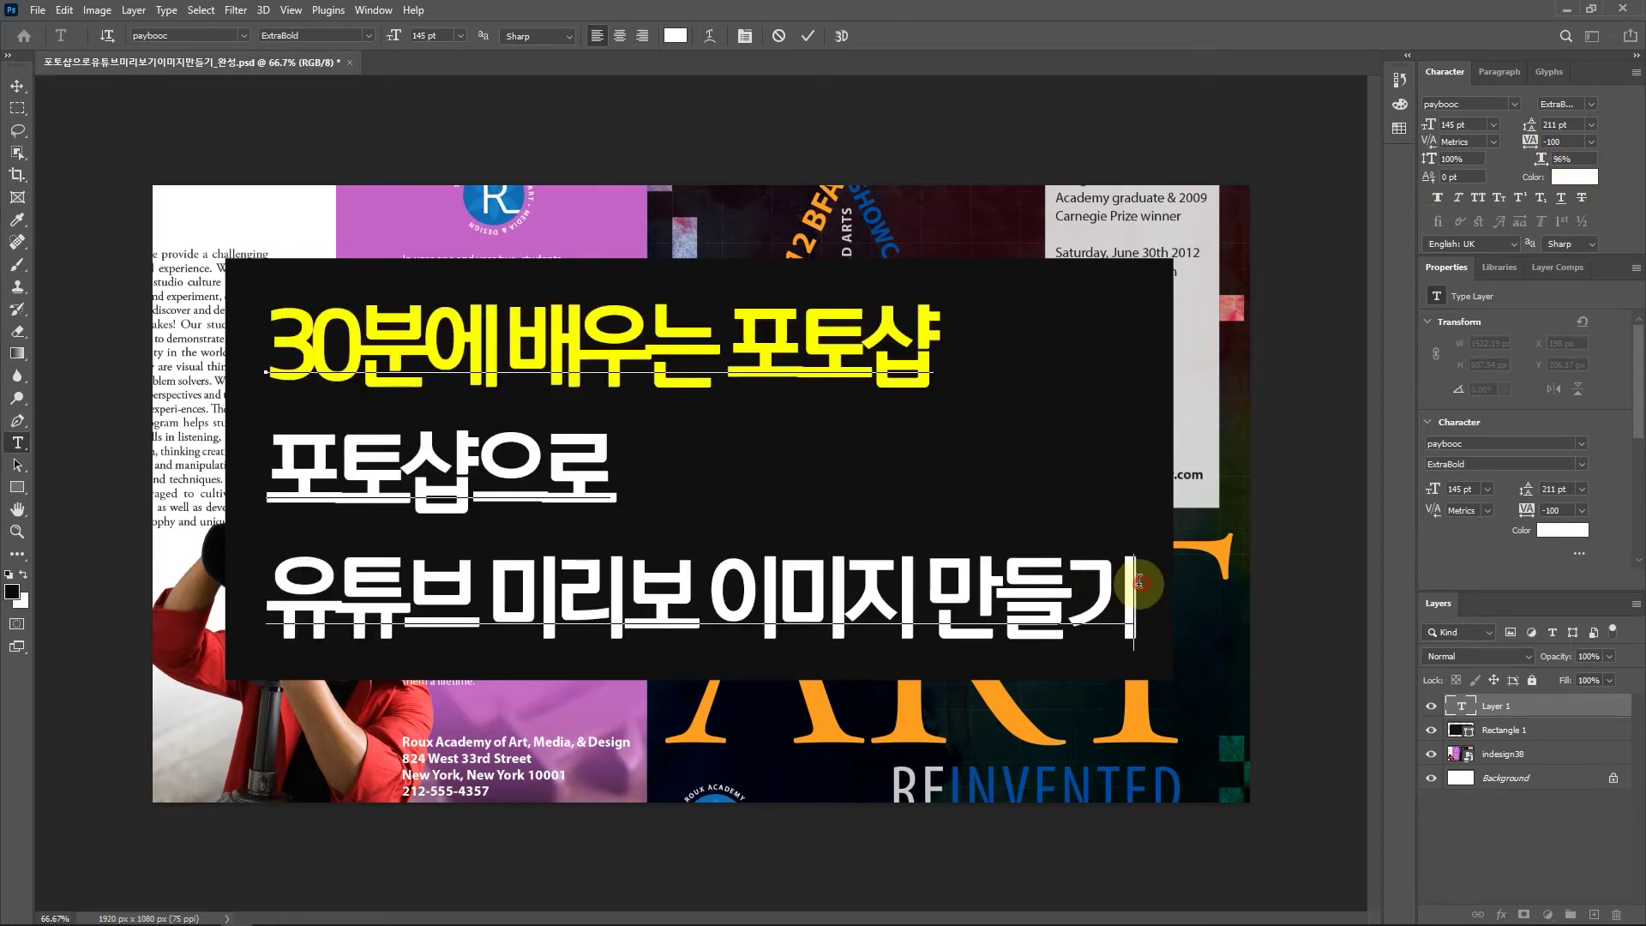
# - Set the tracking of the title's first two lines to 0
pyautogui.moveTo(1139, 583); pyautogui.dragTo(234, 589)
pyautogui.moveTo(270, 334); pyautogui.dragTo(793, 461)
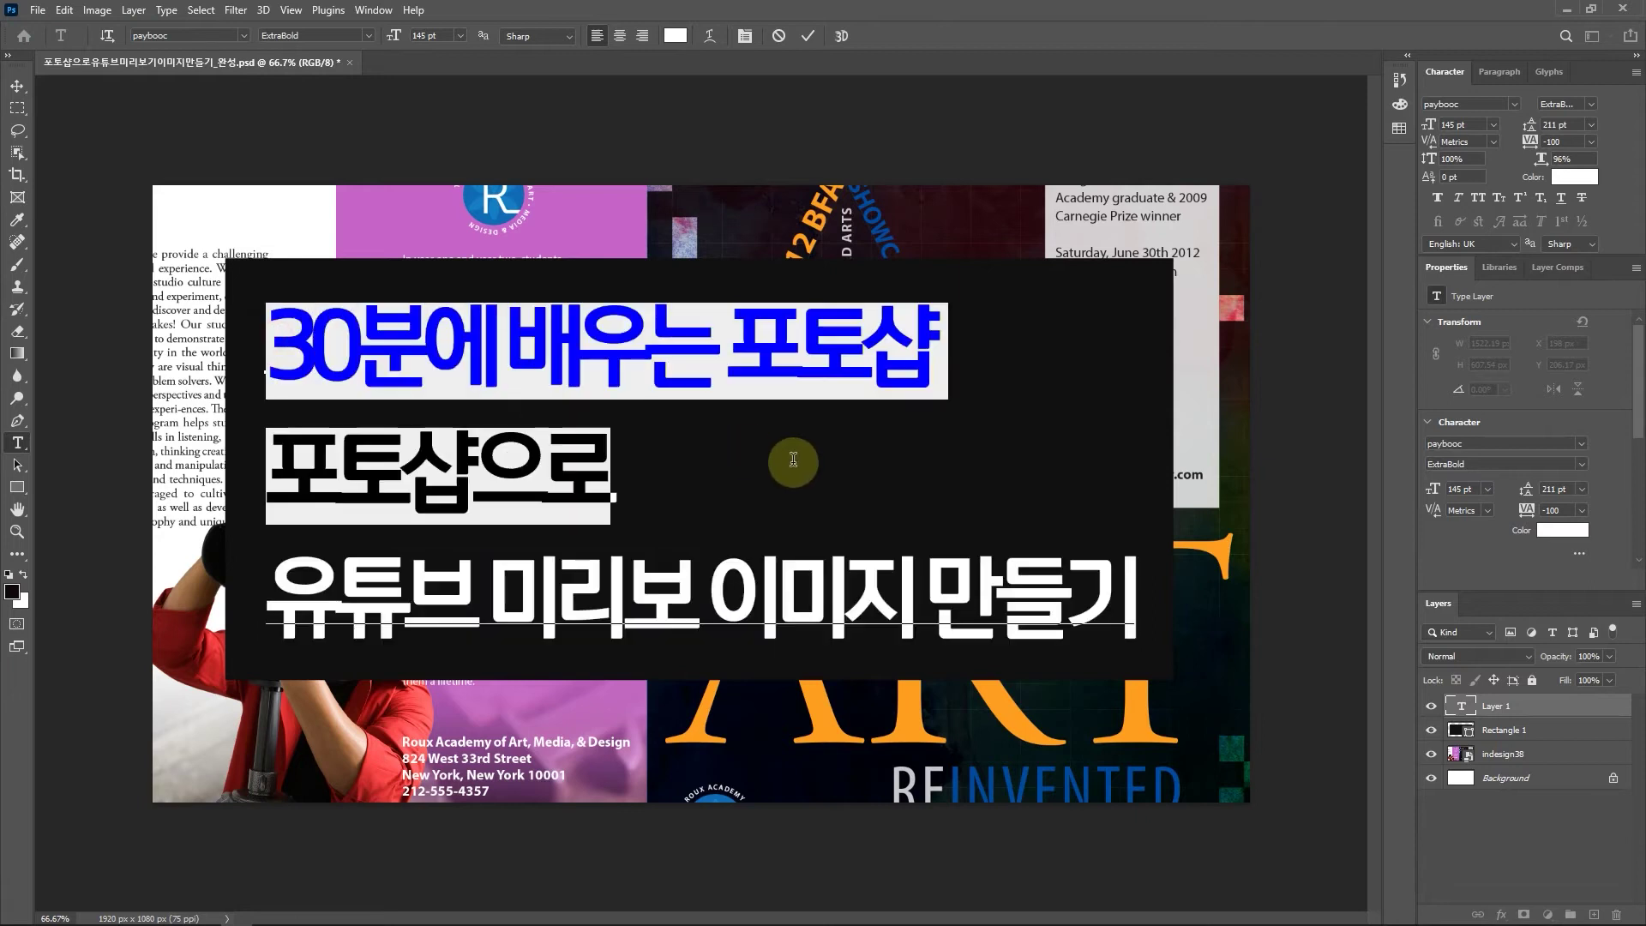
pyautogui.click(1592, 142)
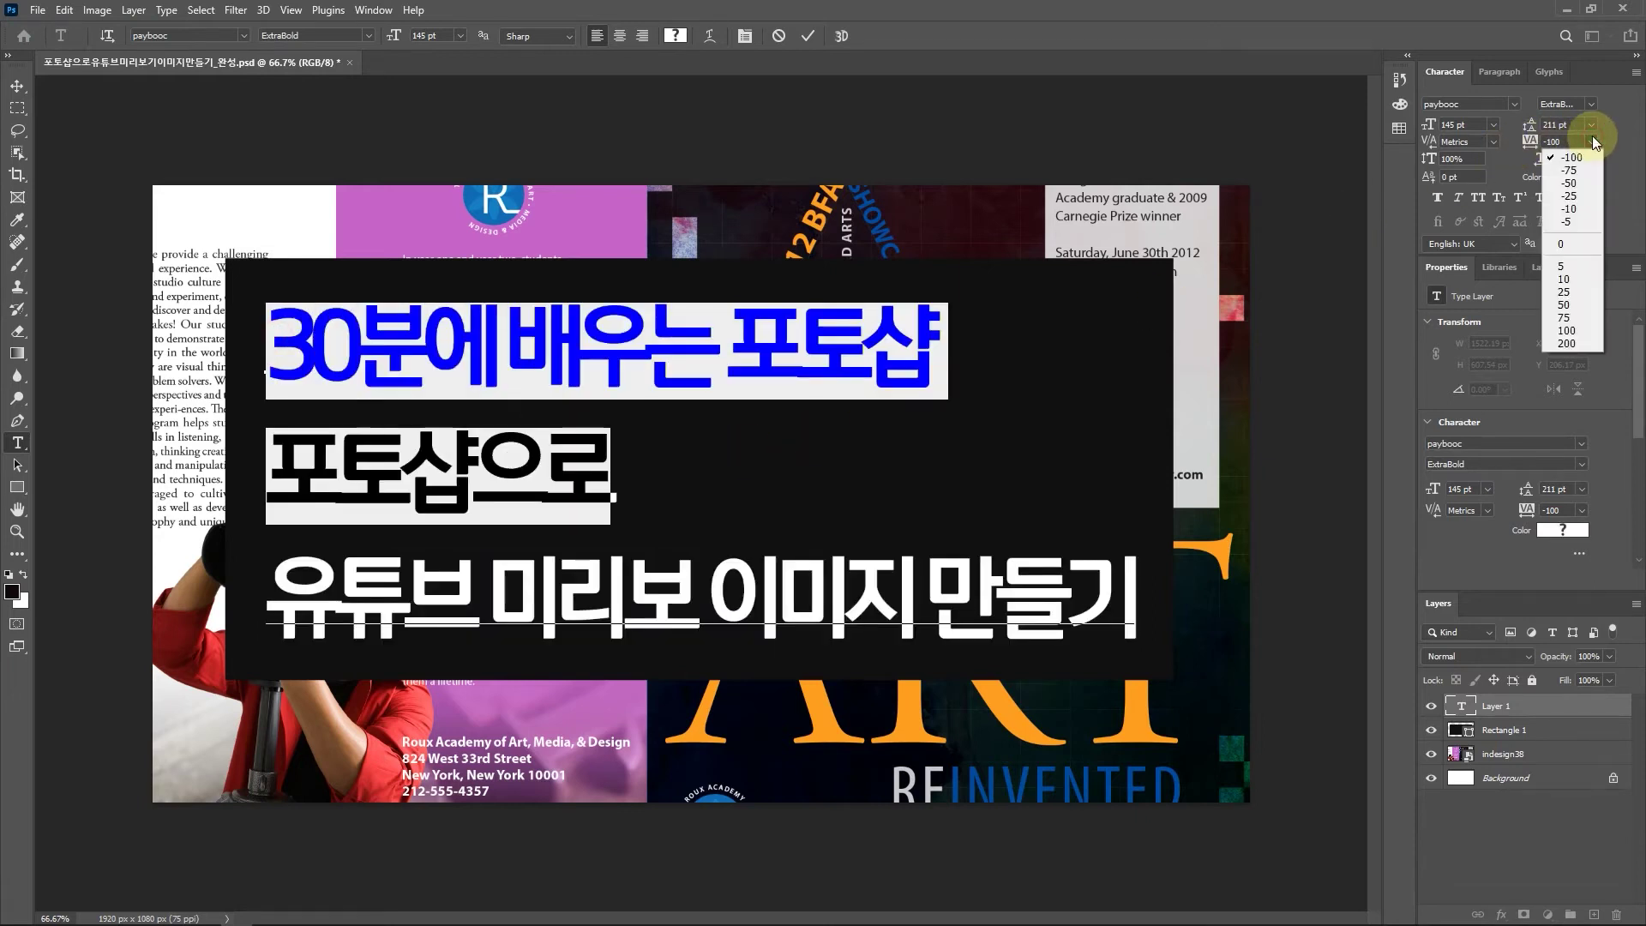
pyautogui.click(1576, 243)
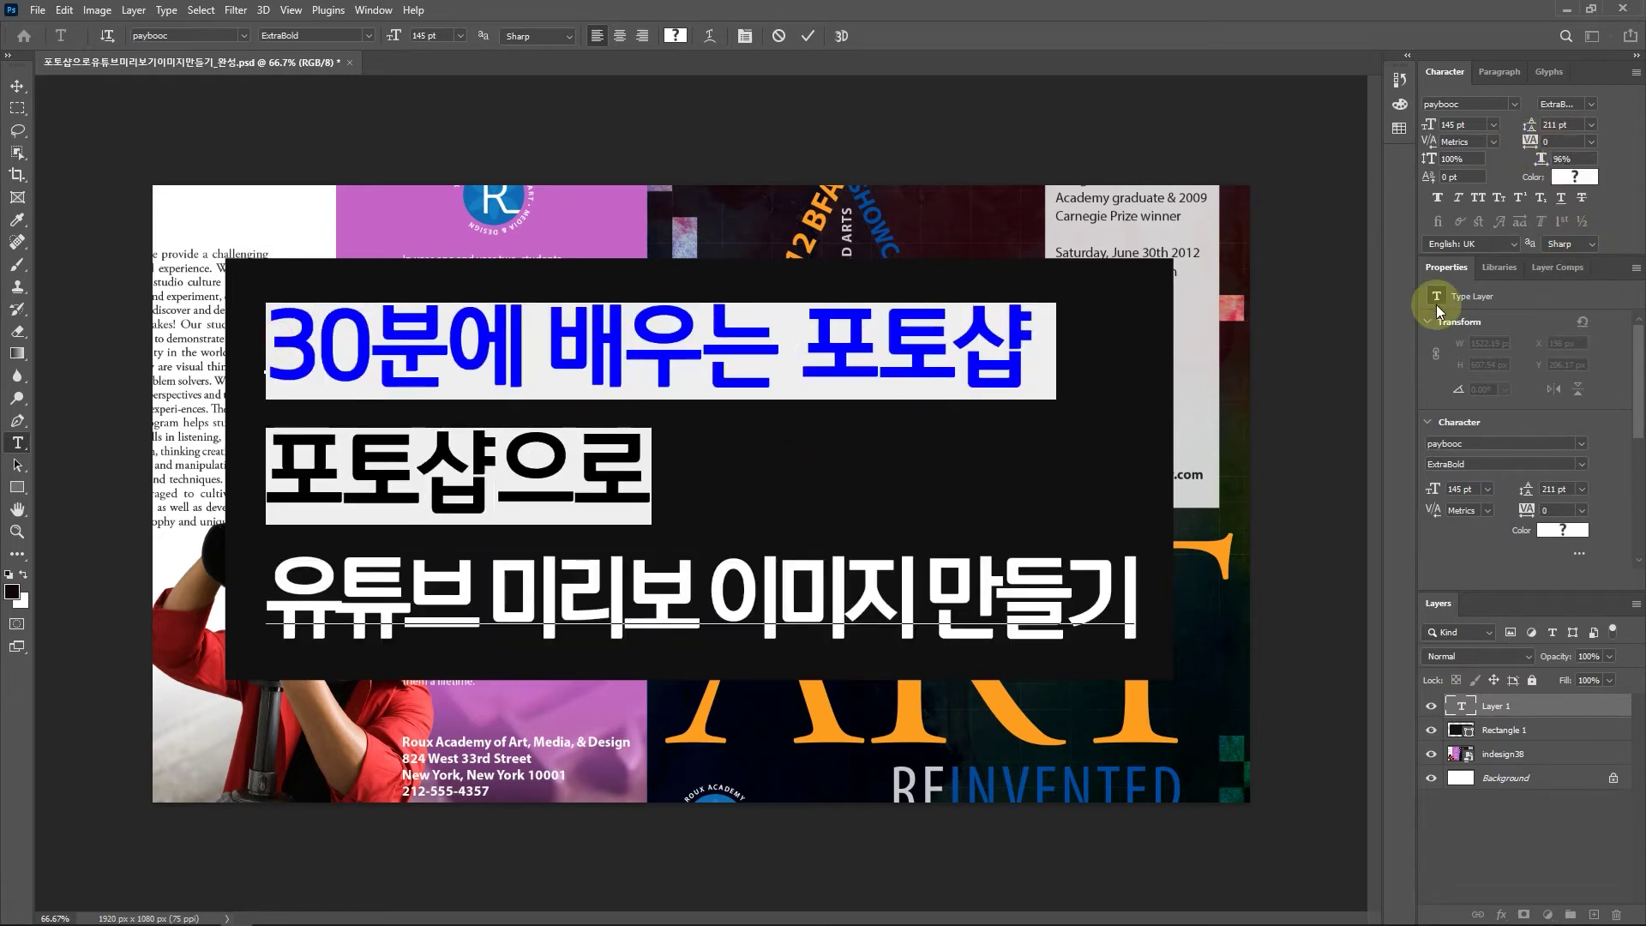
pyautogui.click(575, 420)
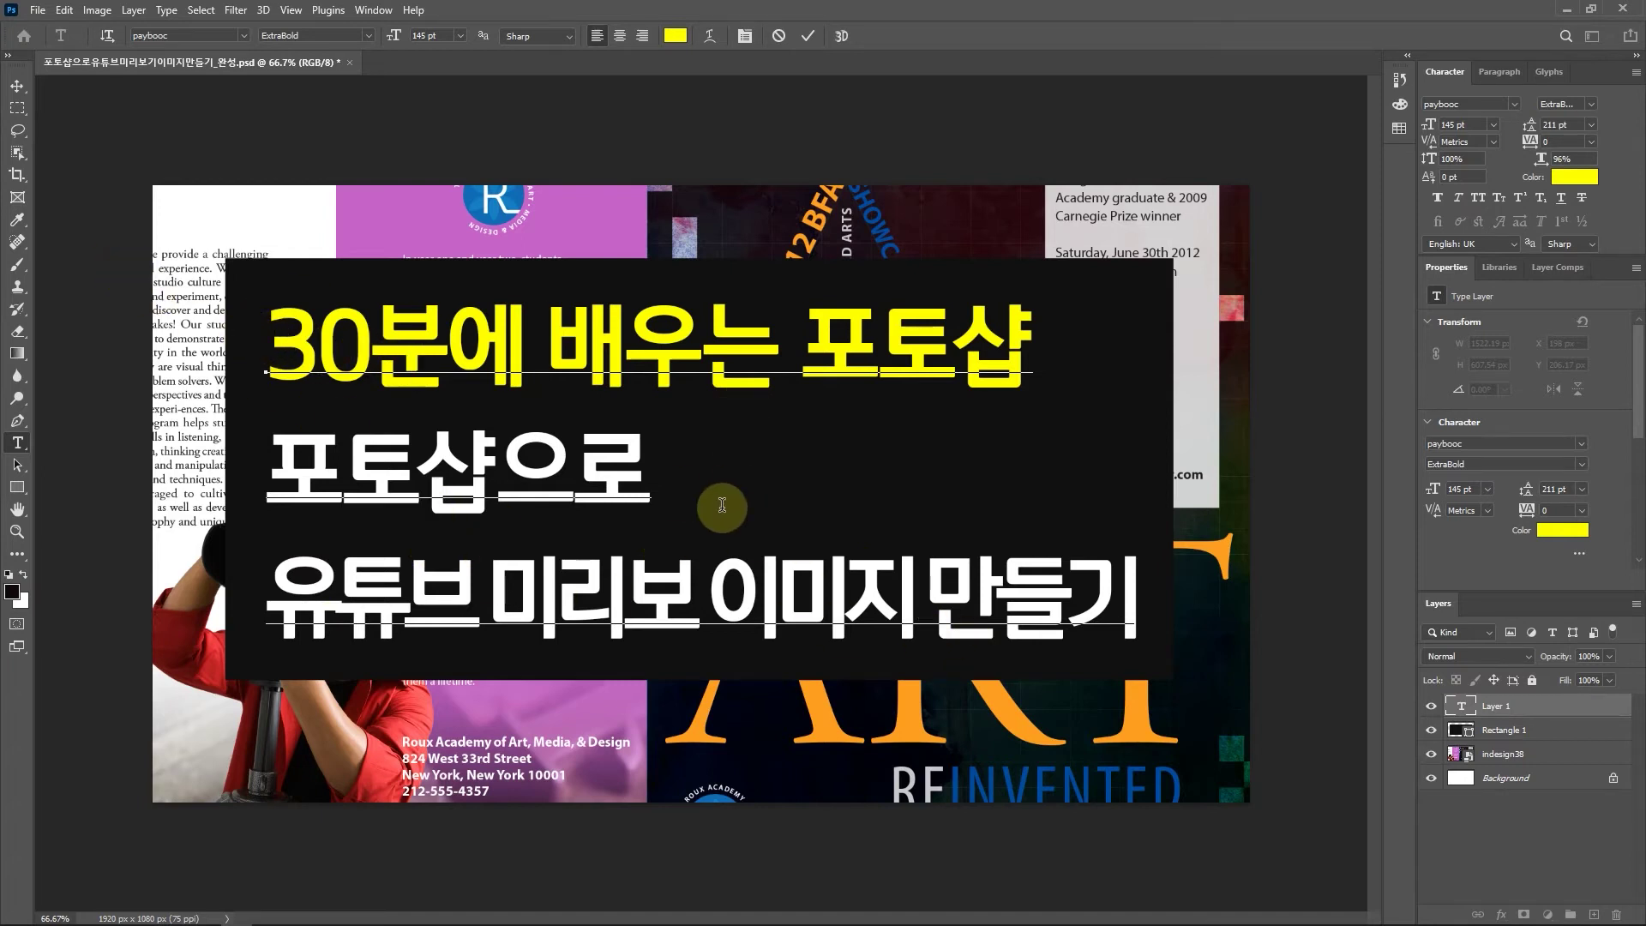
# - Finish editing the title and move the black rectangle about 4 px right and 4 px down
pyautogui.click(21, 88)
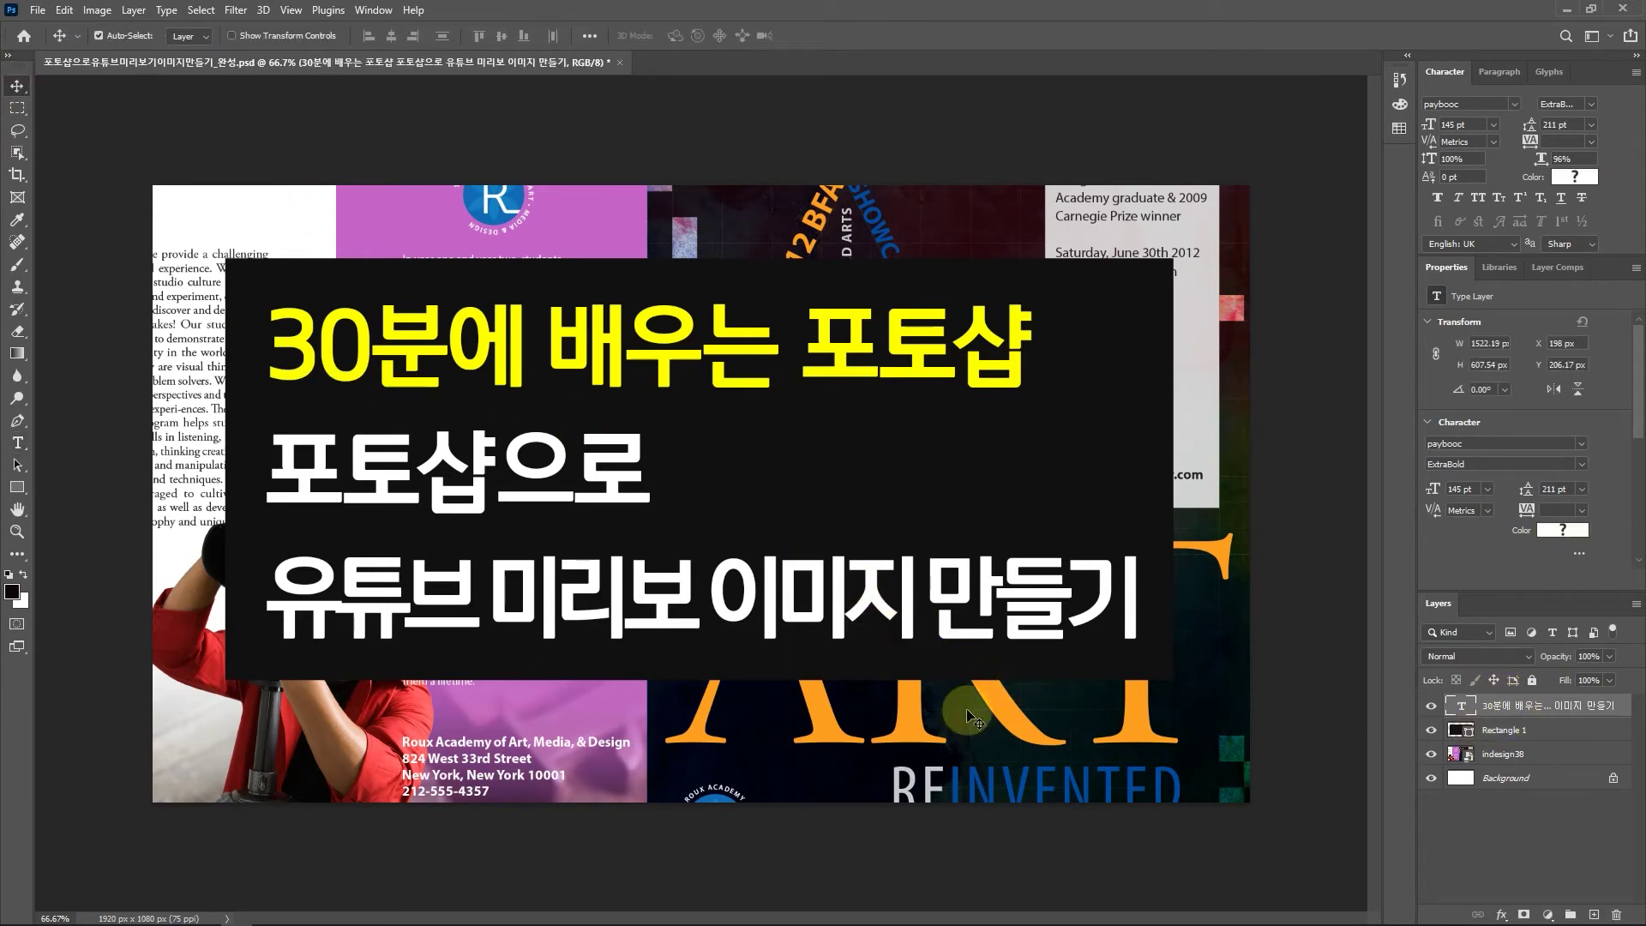
pyautogui.moveTo(1063, 744); pyautogui.dragTo(1059, 751)
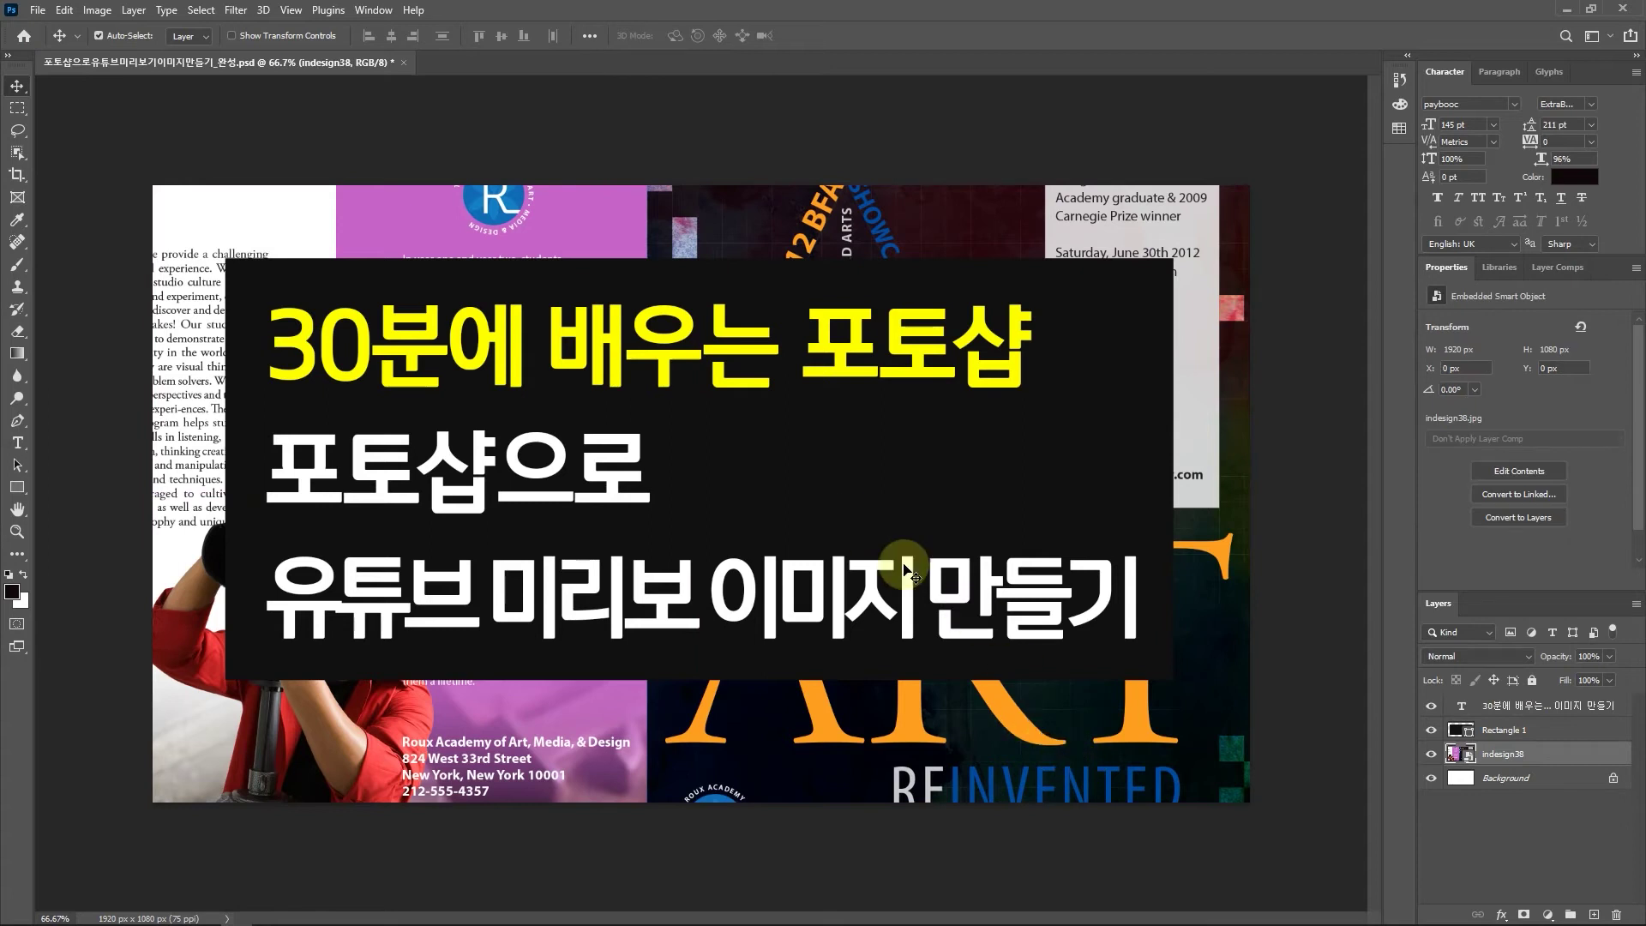
pyautogui.click(1522, 730)
pyautogui.click(1531, 708)
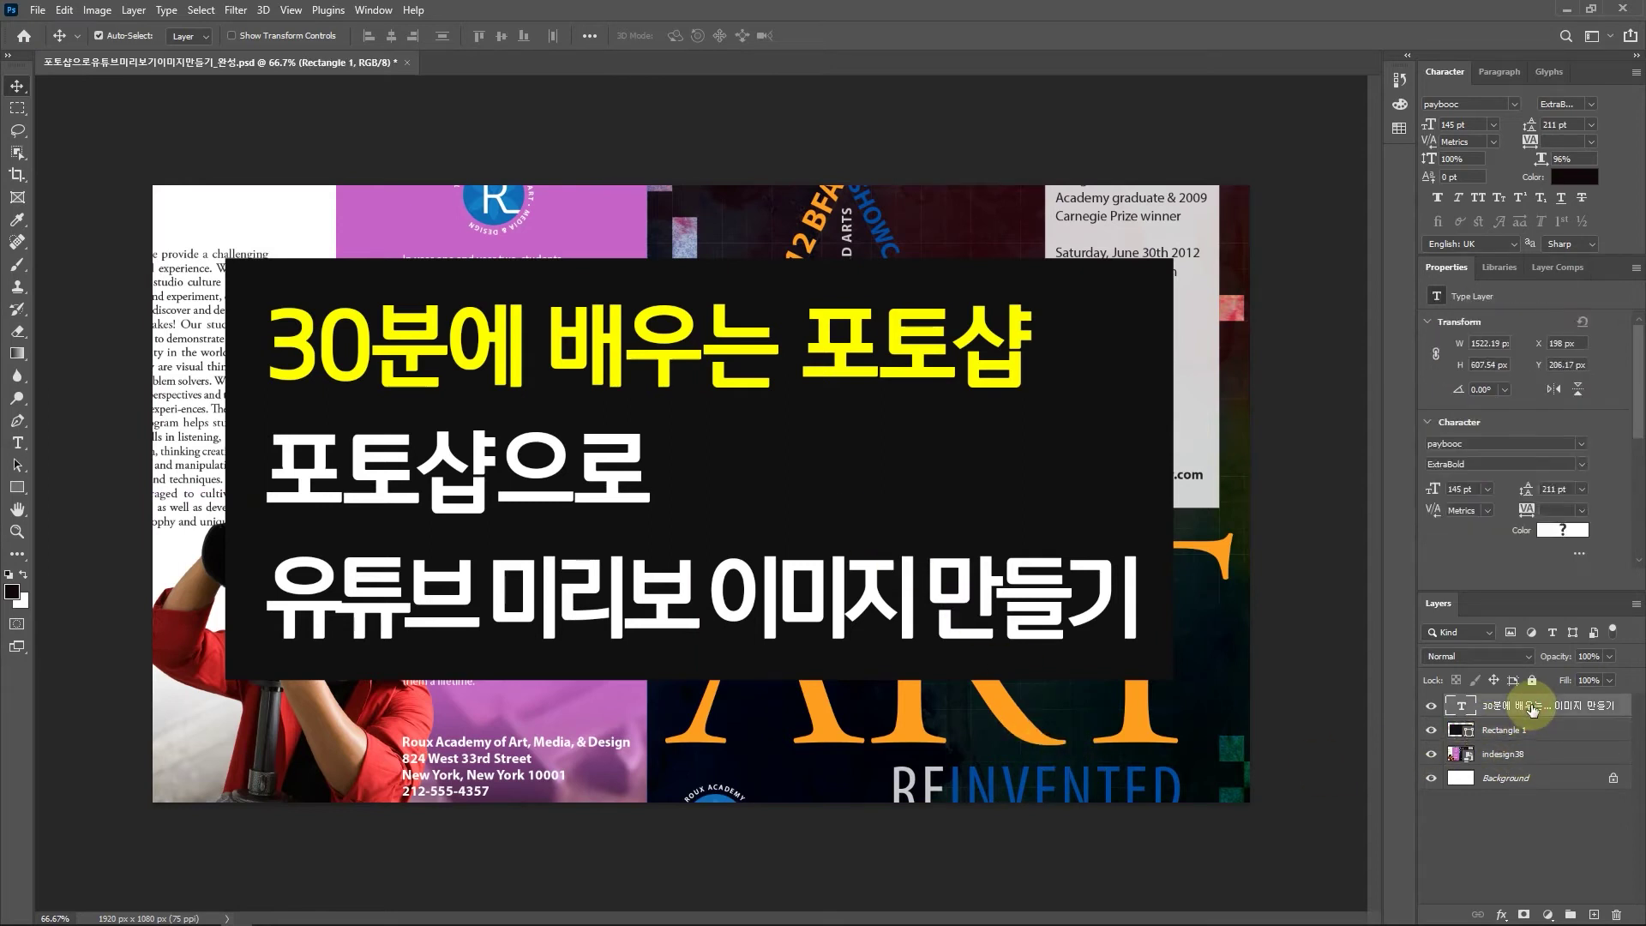
pyautogui.moveTo(1107, 668); pyautogui.dragTo(1108, 669)
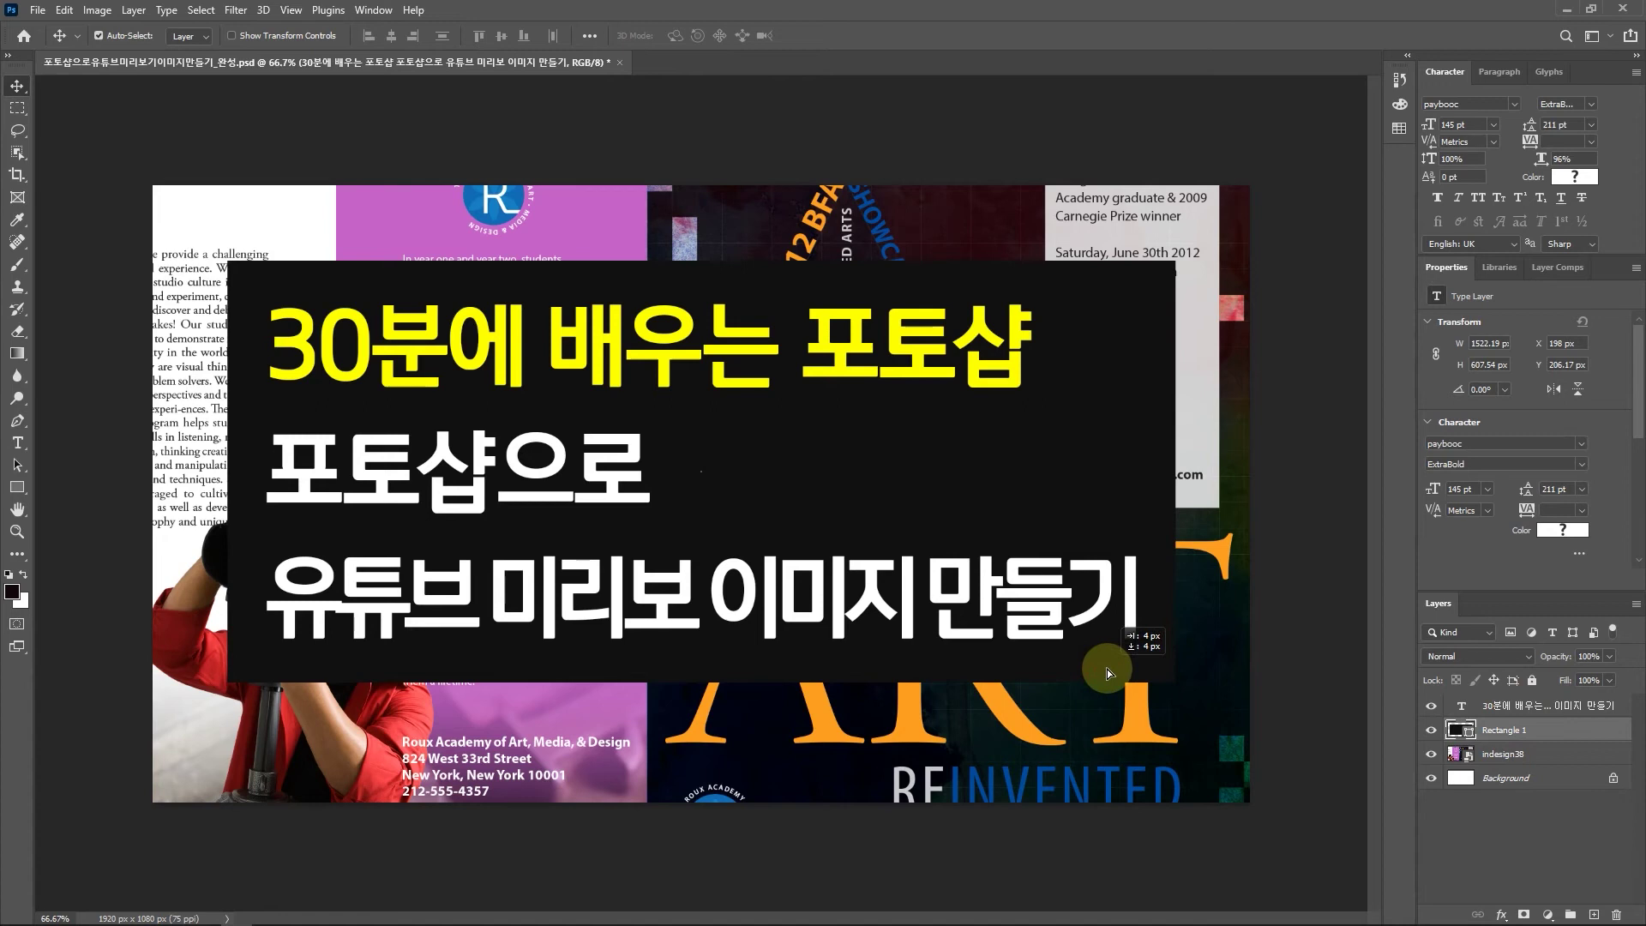
# - Move the title up about 9 px and scale it to about 102% width and 105% height within the black rectangle
pyautogui.click(1508, 710)
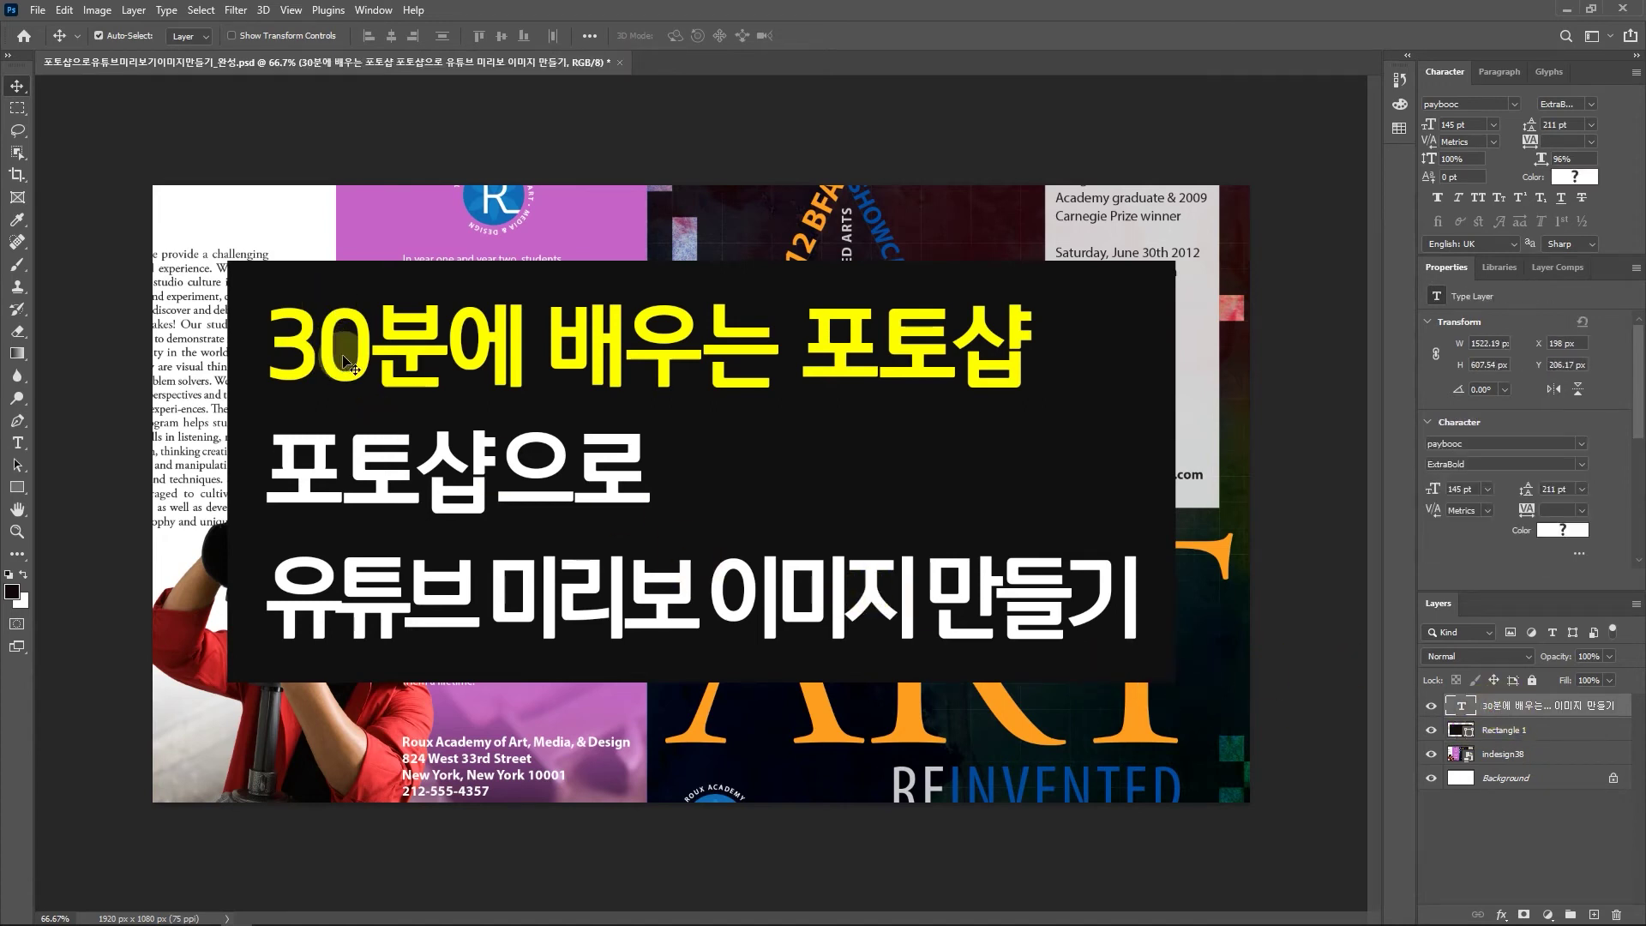
pyautogui.hotkey('ctrl', 't')
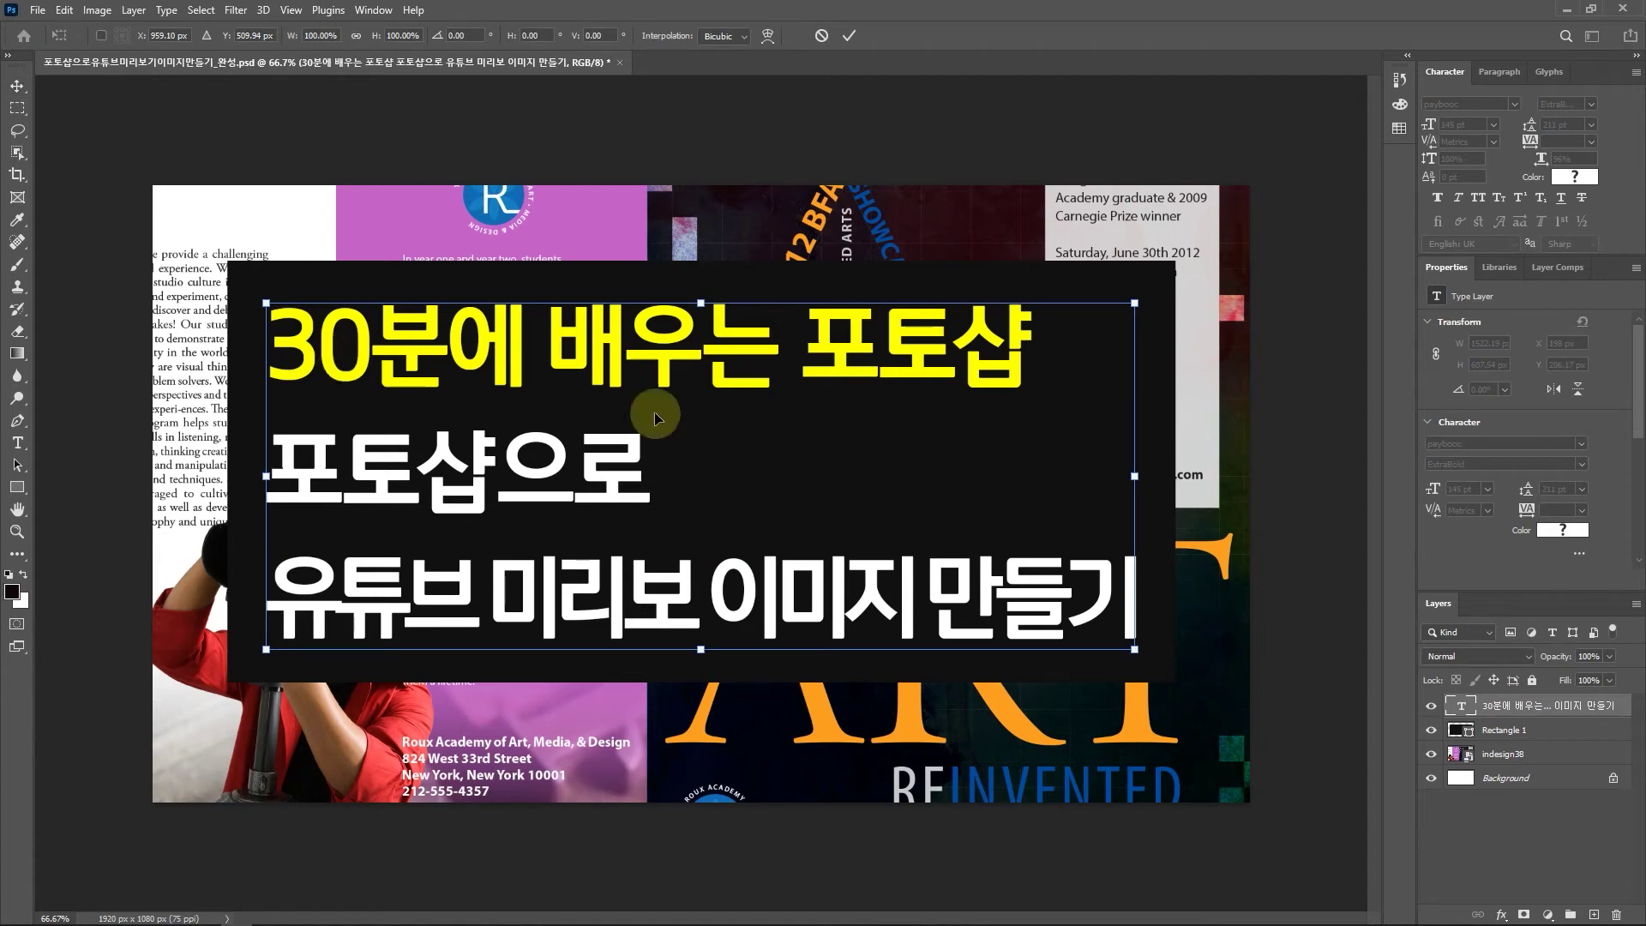
pyautogui.moveTo(576, 446)
pyautogui.mouseDown()
pyautogui.moveTo(707, 463)
pyautogui.moveTo(549, 473)
pyautogui.moveTo(579, 467)
pyautogui.moveTo(568, 451)
pyautogui.mouseUp()
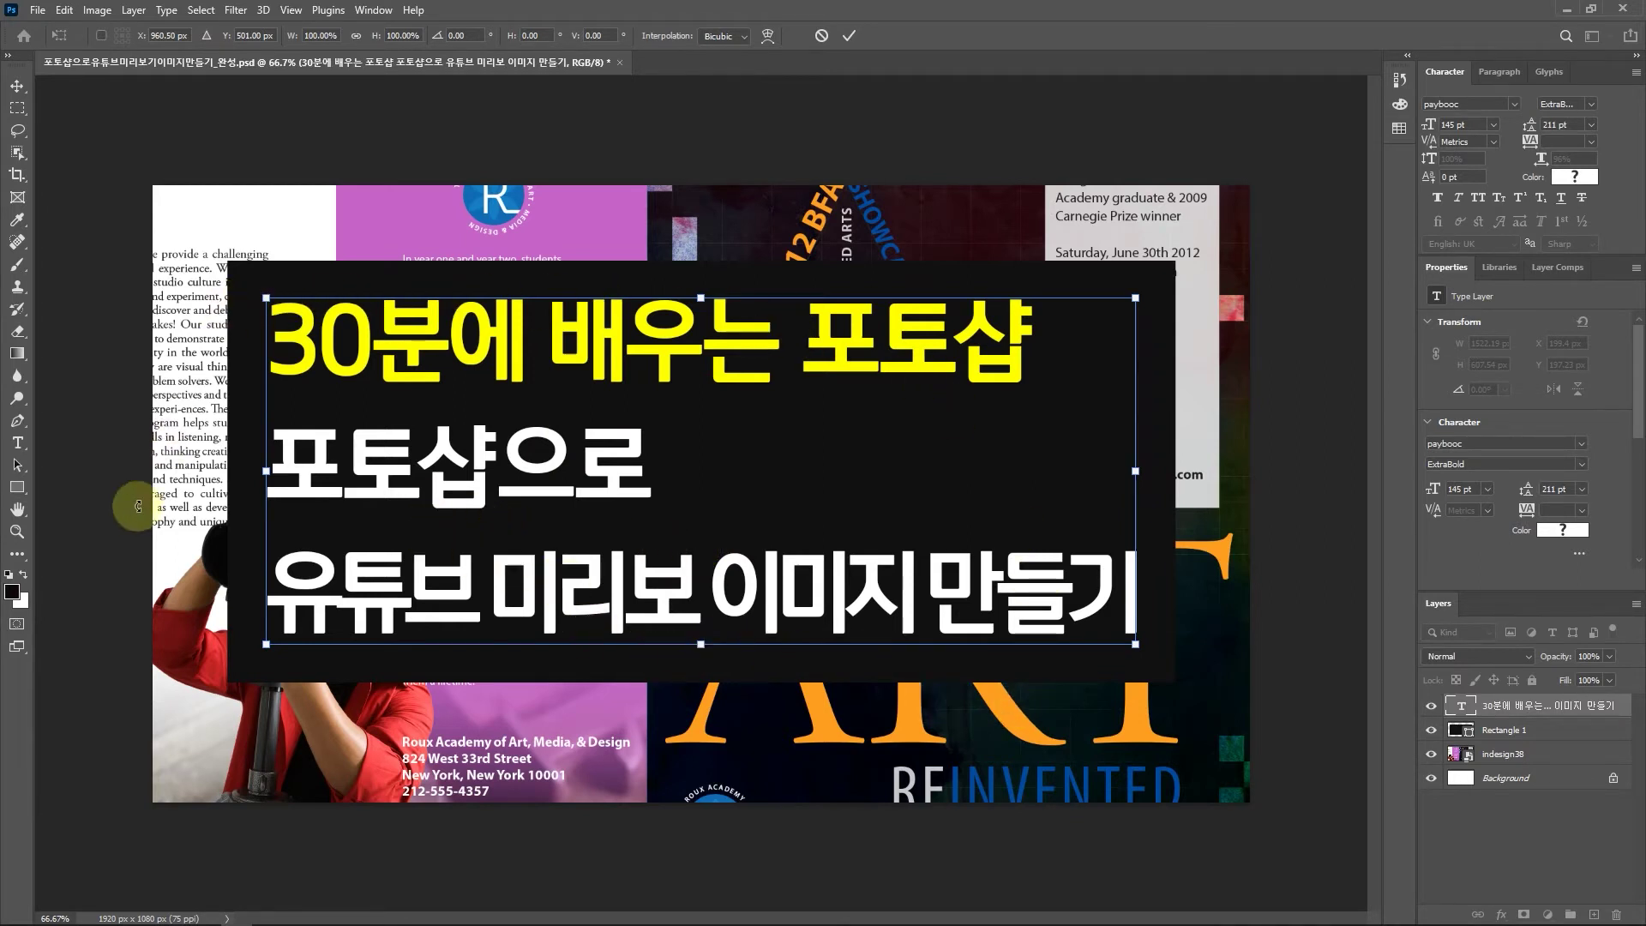
pyautogui.click(64, 10)
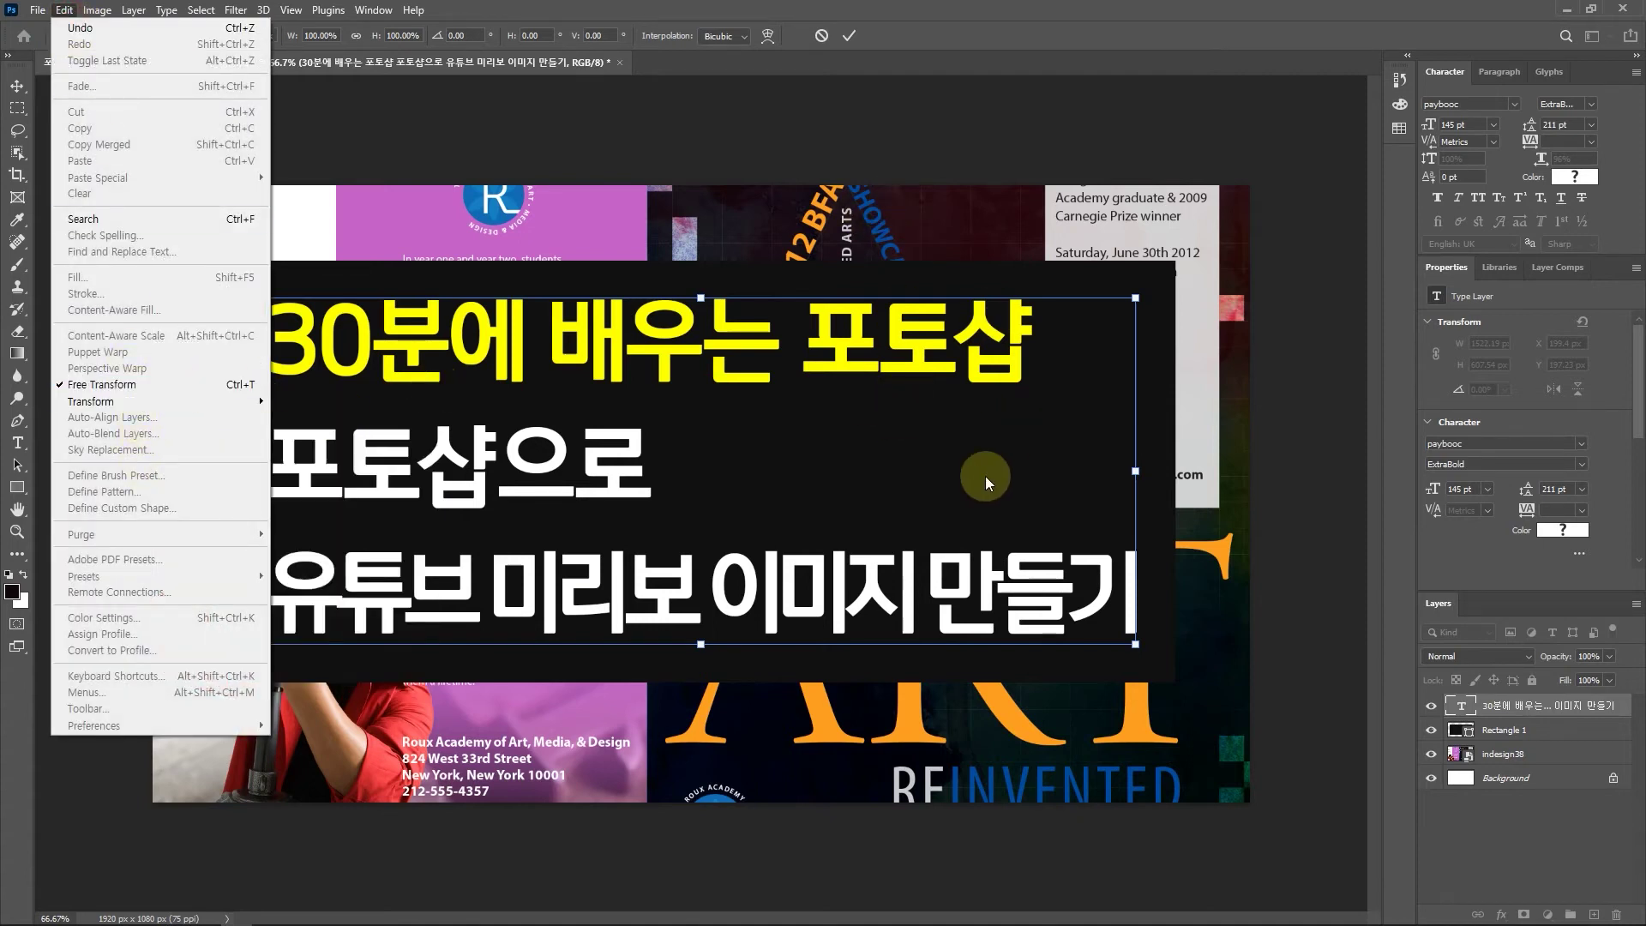
pyautogui.click(995, 13)
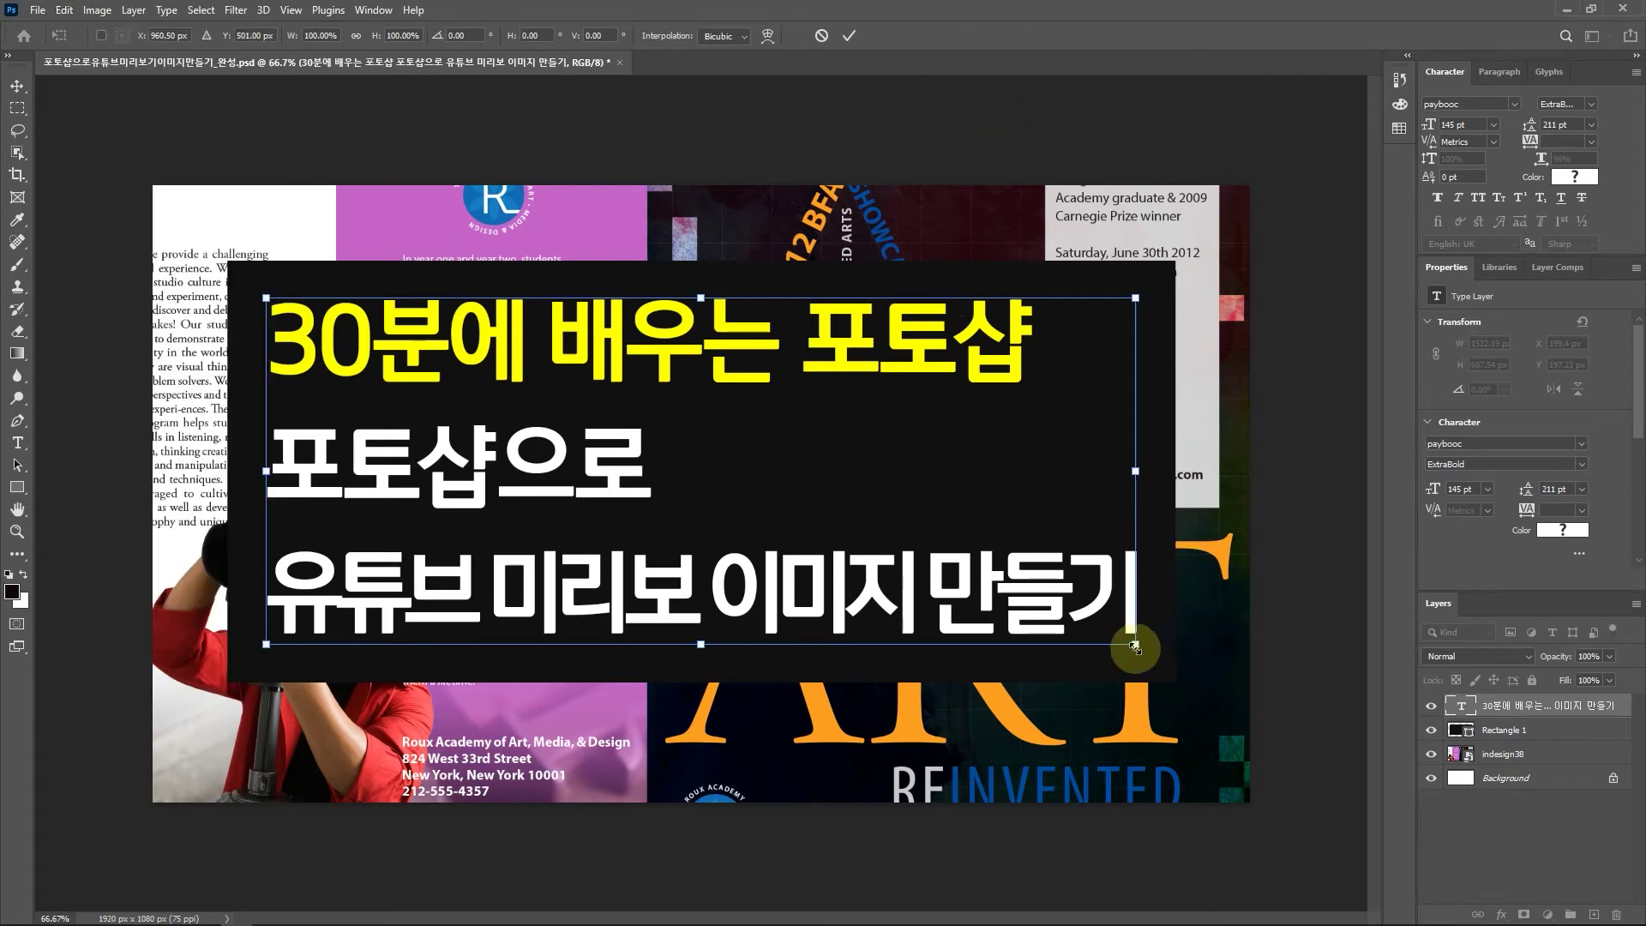
pyautogui.moveTo(1135, 649); pyautogui.dragTo(1144, 653)
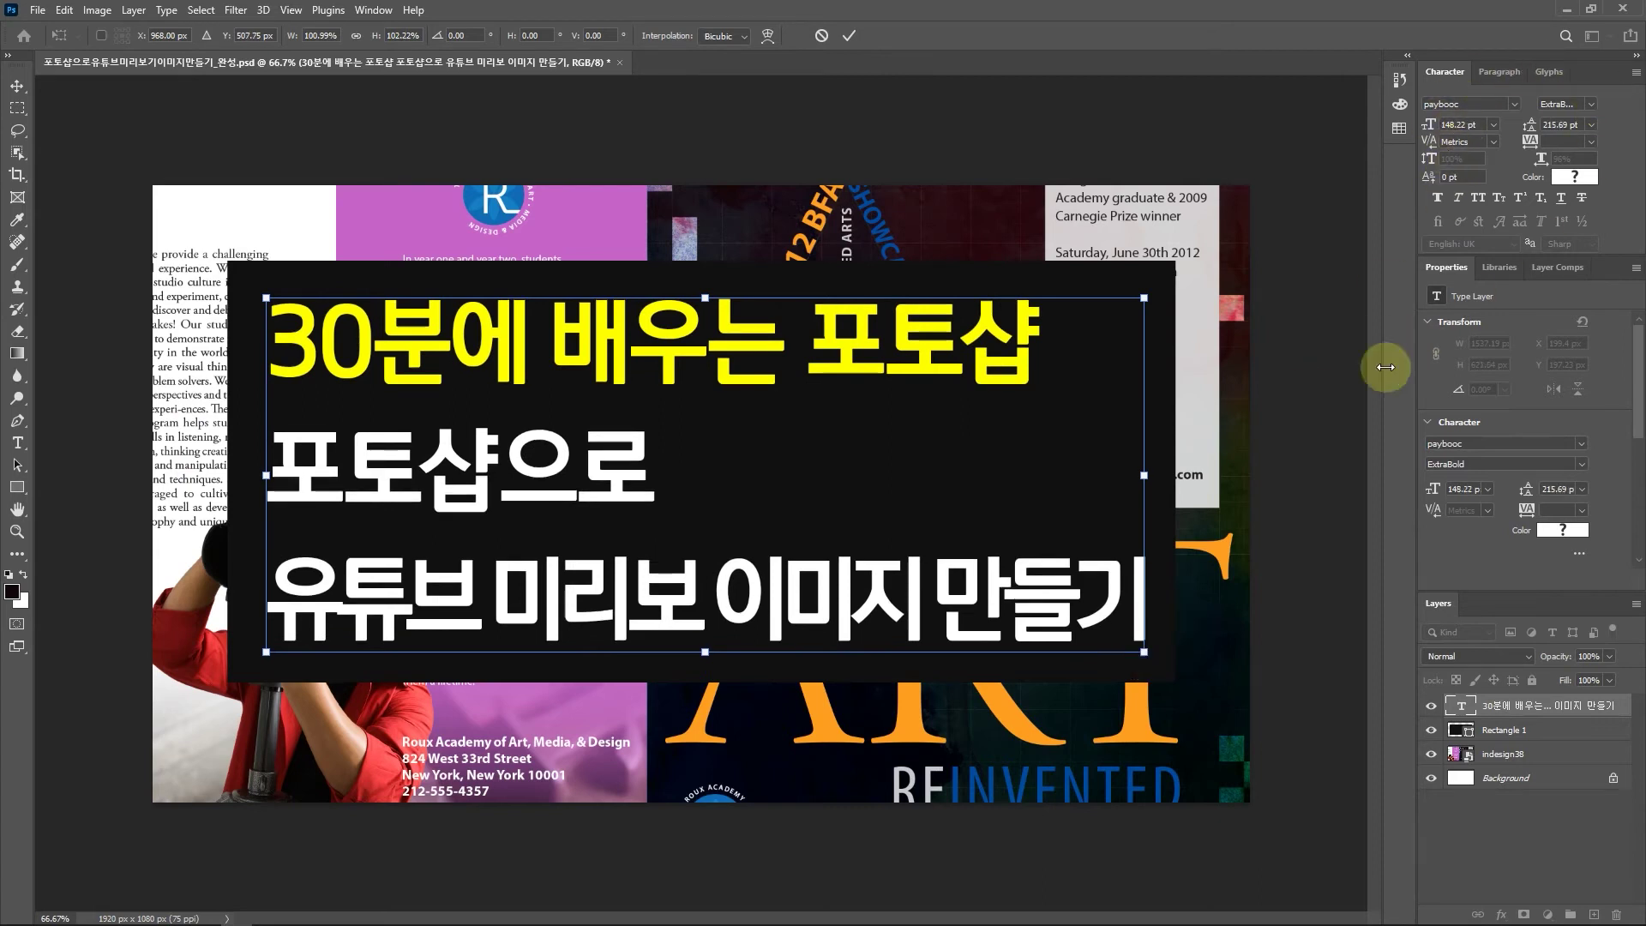
pyautogui.moveTo(267, 298); pyautogui.dragTo(257, 289)
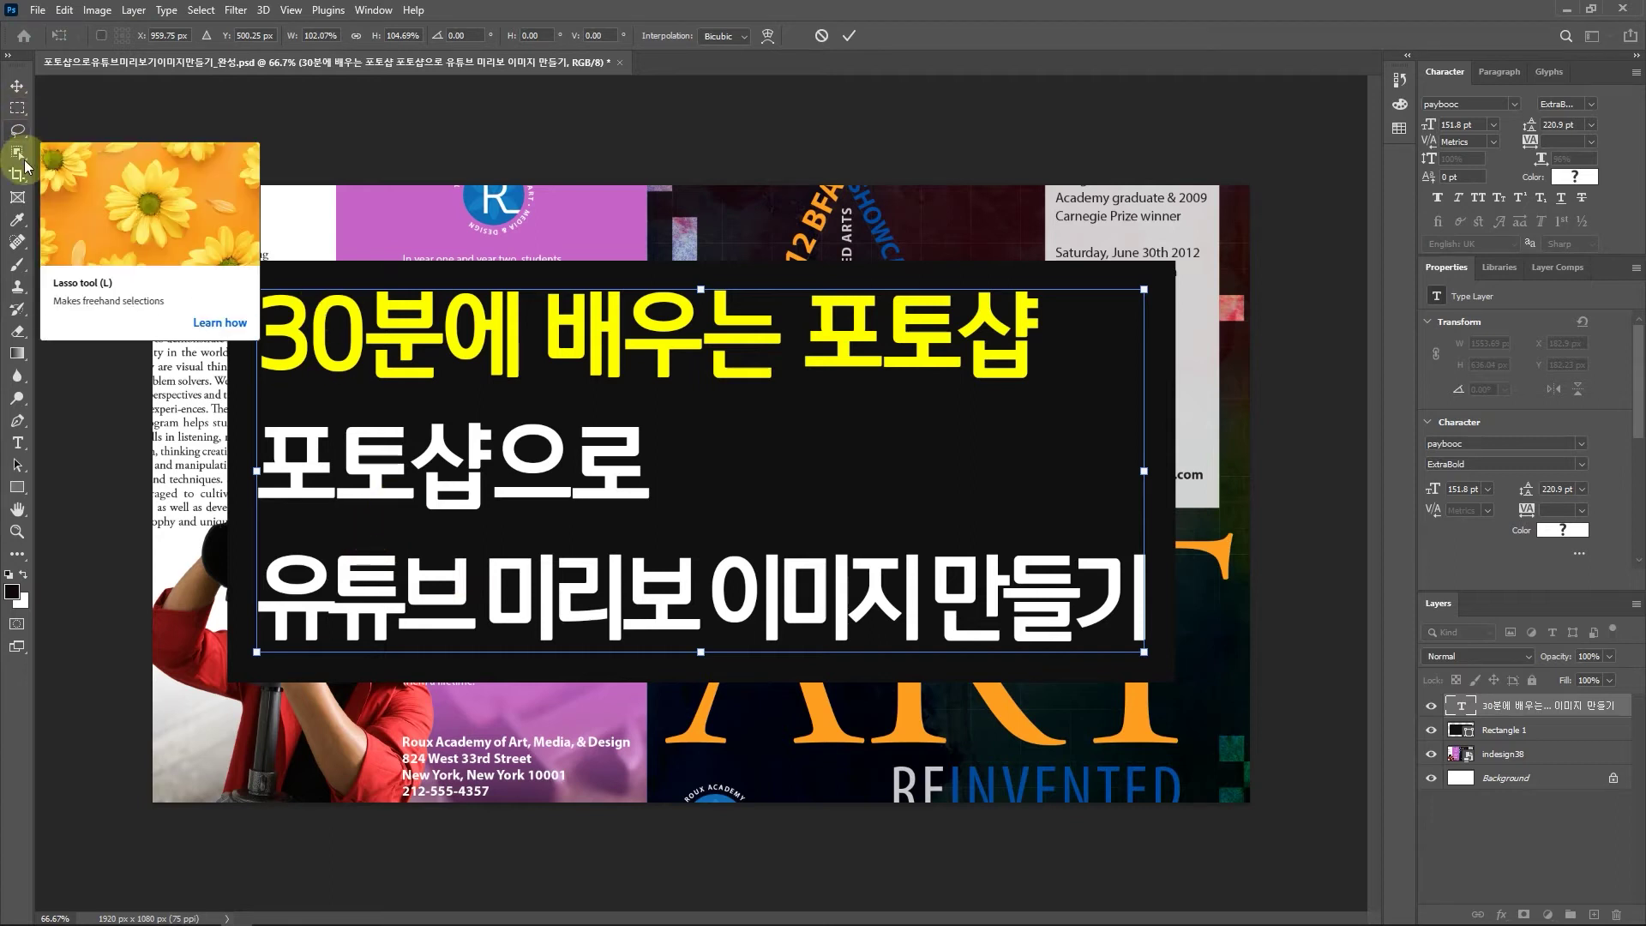
pyautogui.click(21, 86)
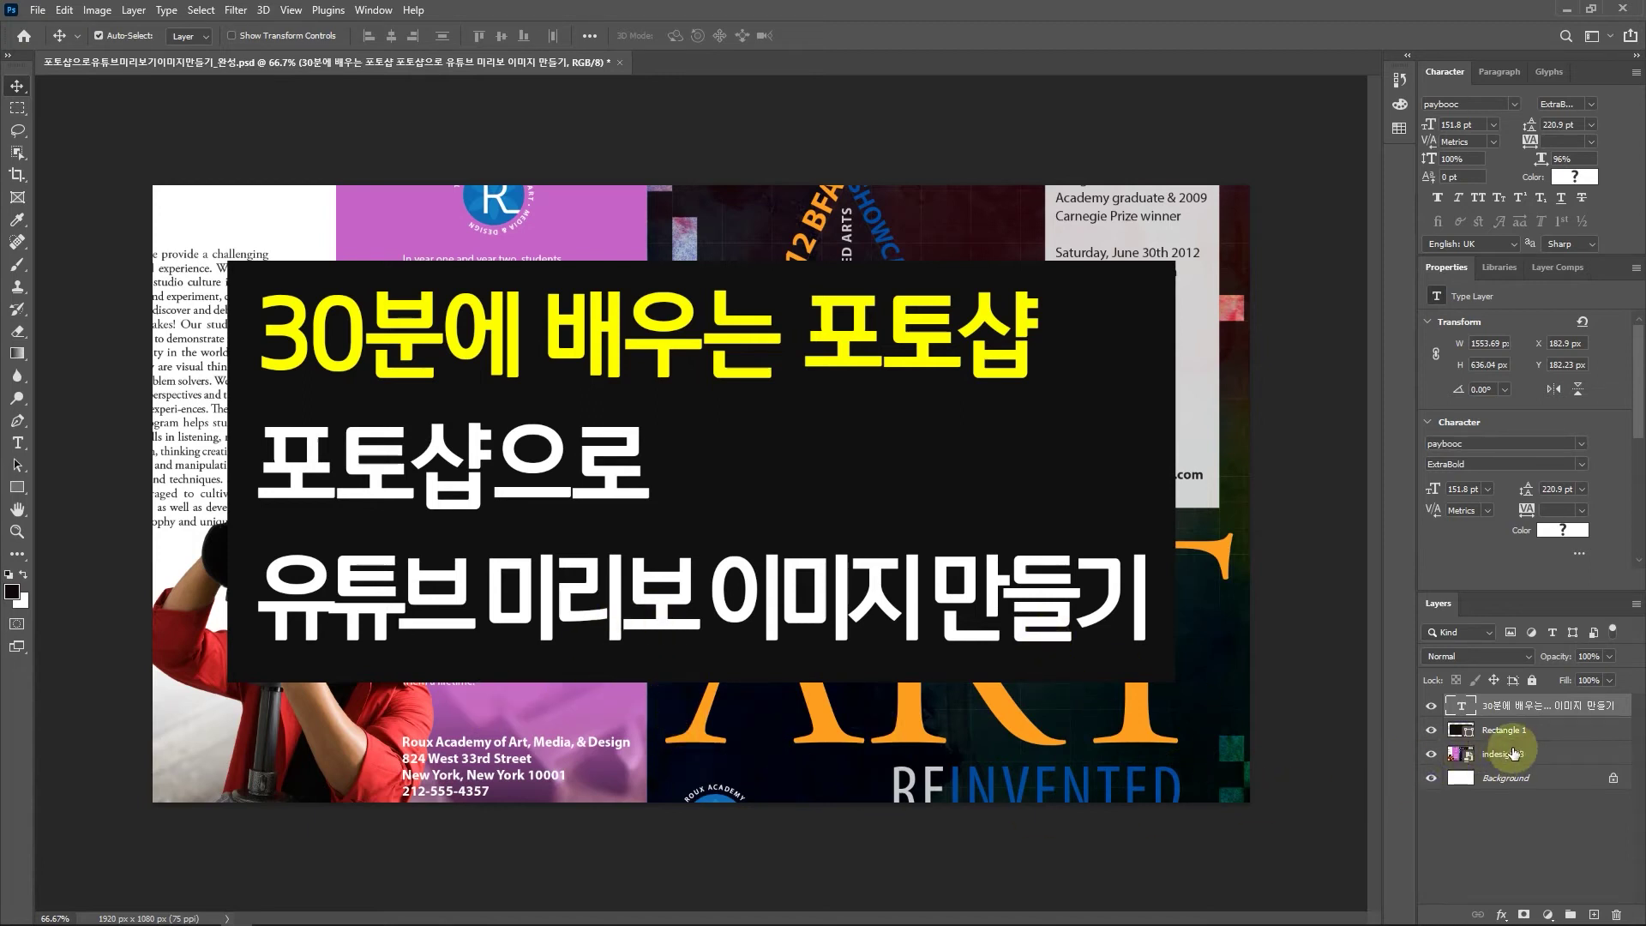
# - Add an Exposure adjustment layer directly above the indesign38 background image and set its exposure to about -2.32
pyautogui.click(1540, 763)
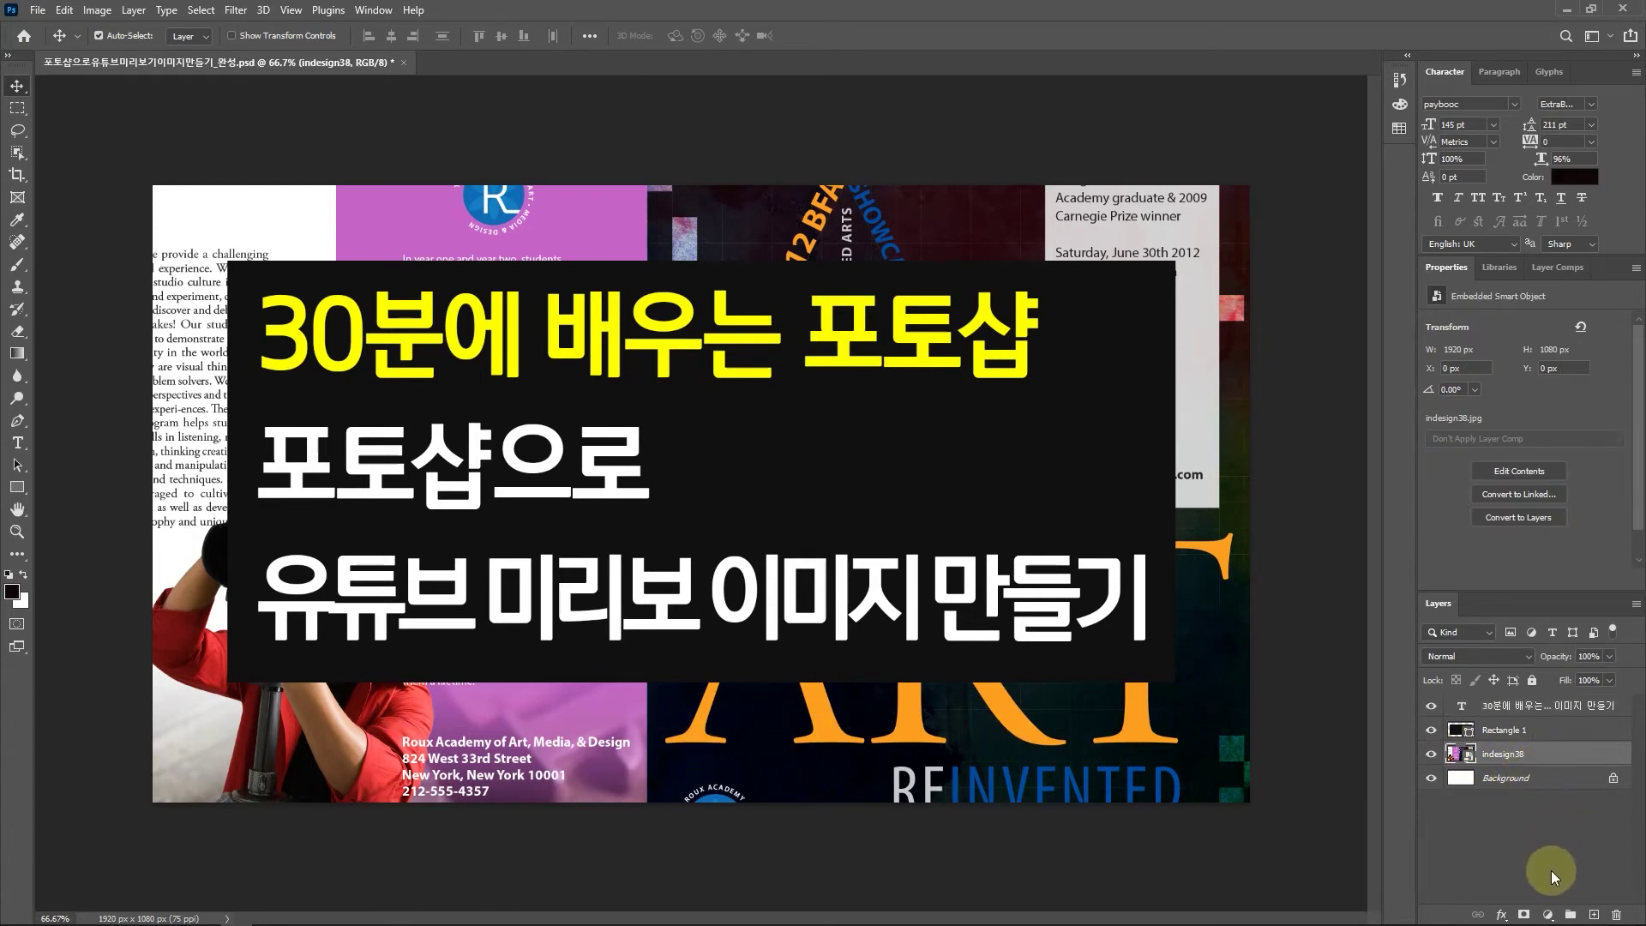
pyautogui.click(1547, 916)
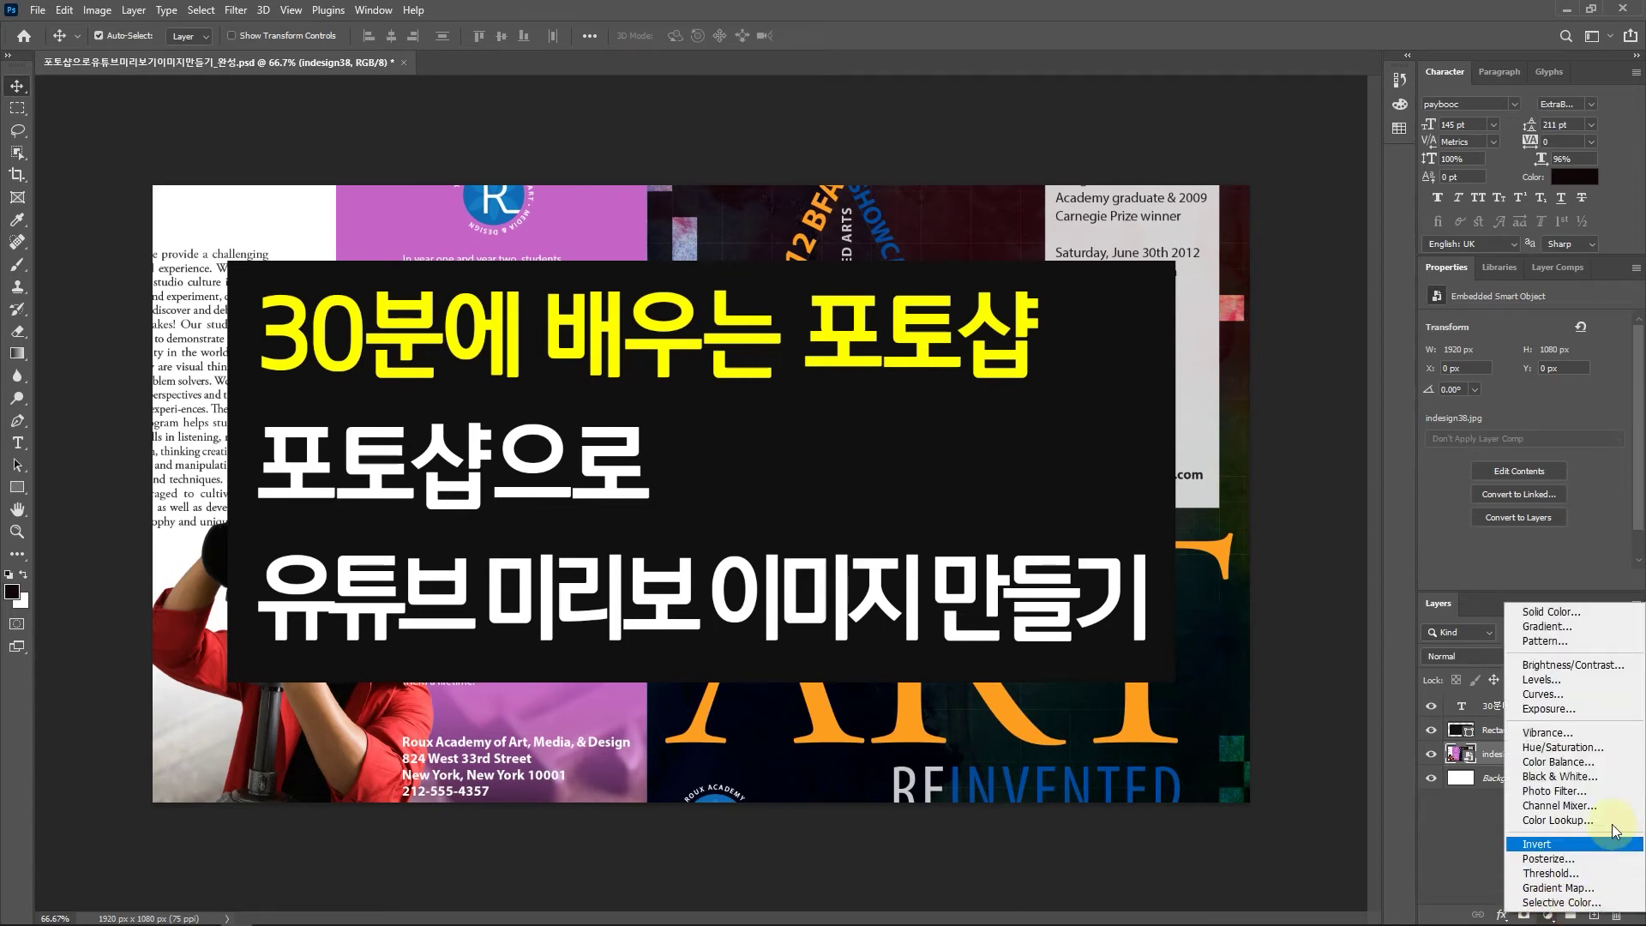
pyautogui.click(1567, 708)
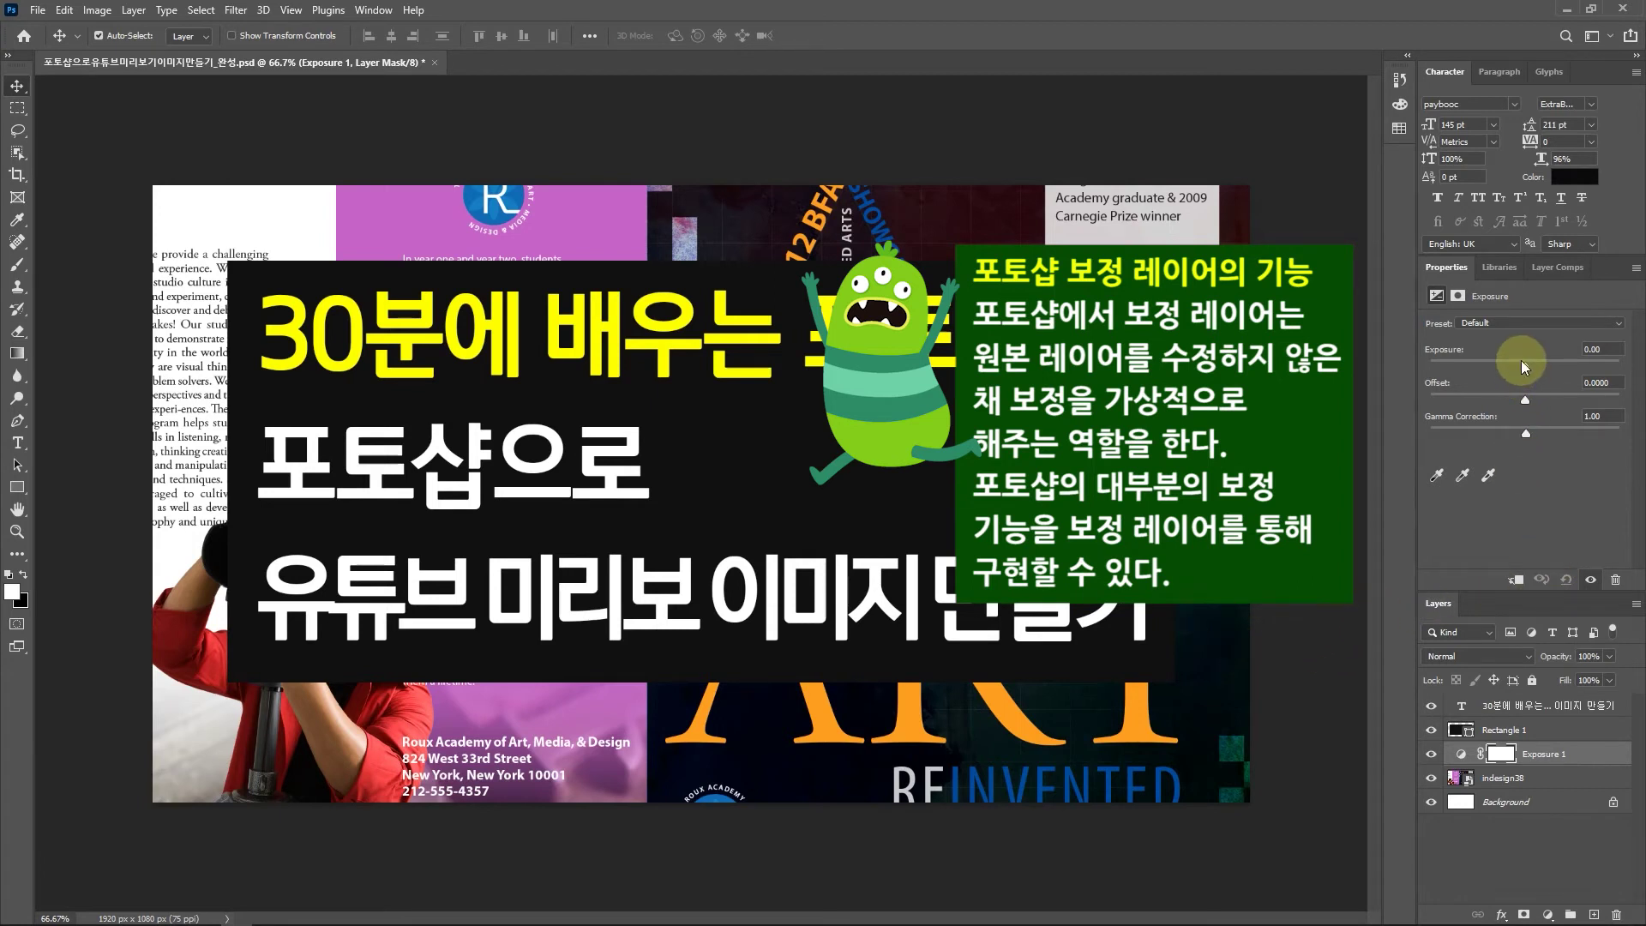
pyautogui.moveTo(1521, 362); pyautogui.dragTo(1494, 364)
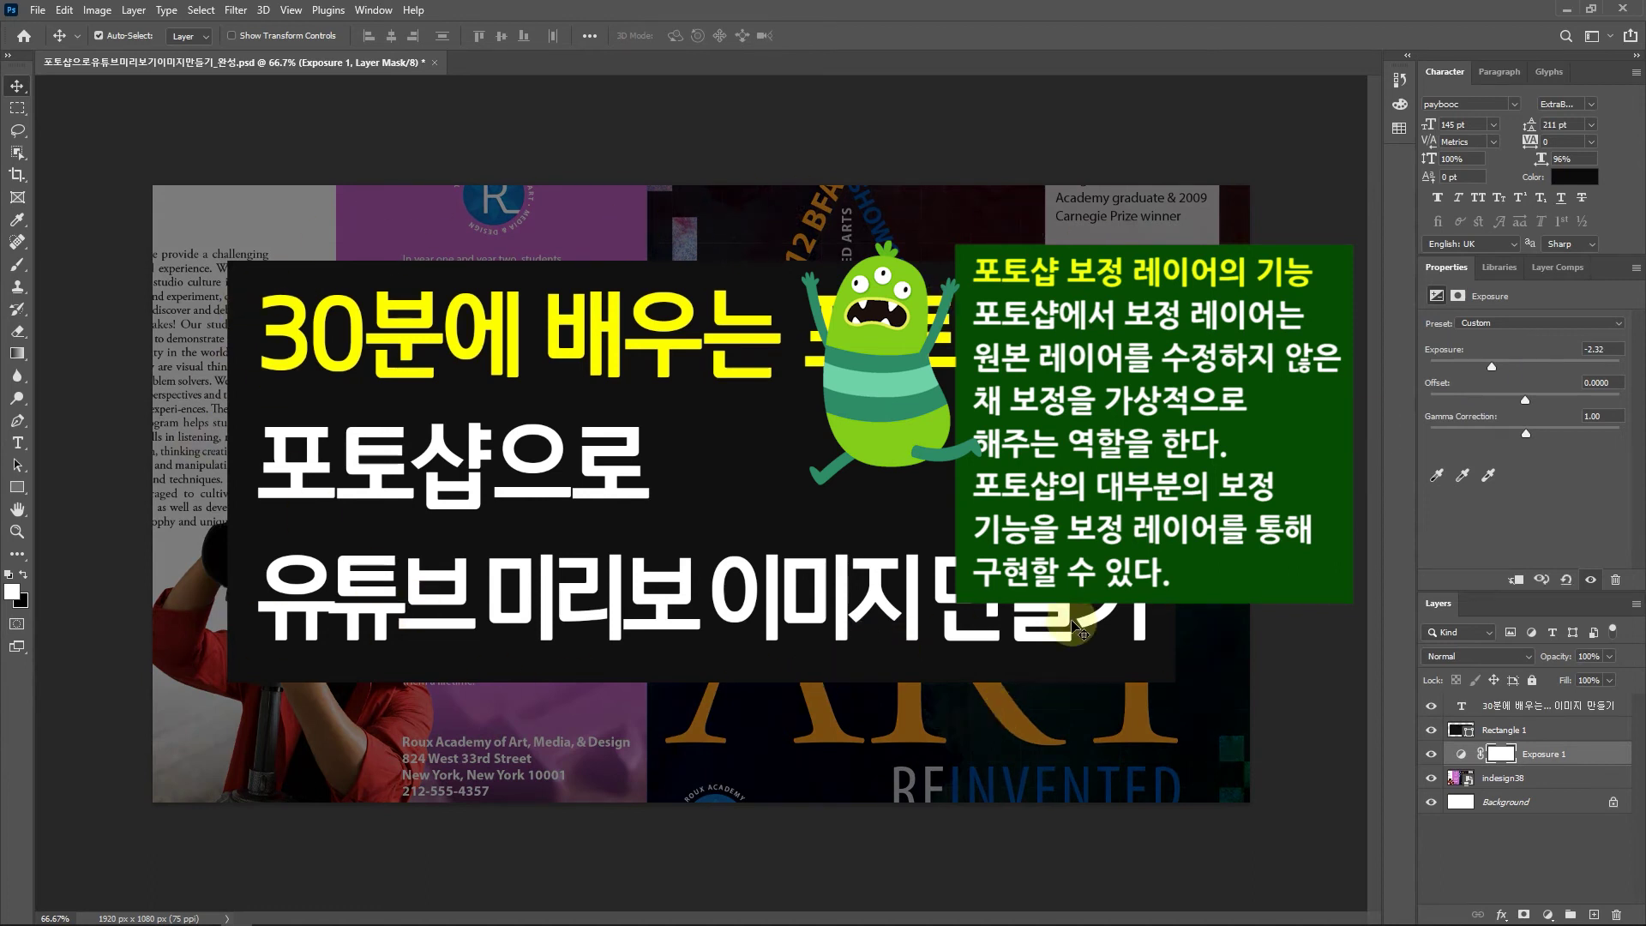
# - Reduce the opacity of the black rectangle layer to about 85%
pyautogui.click(1515, 731)
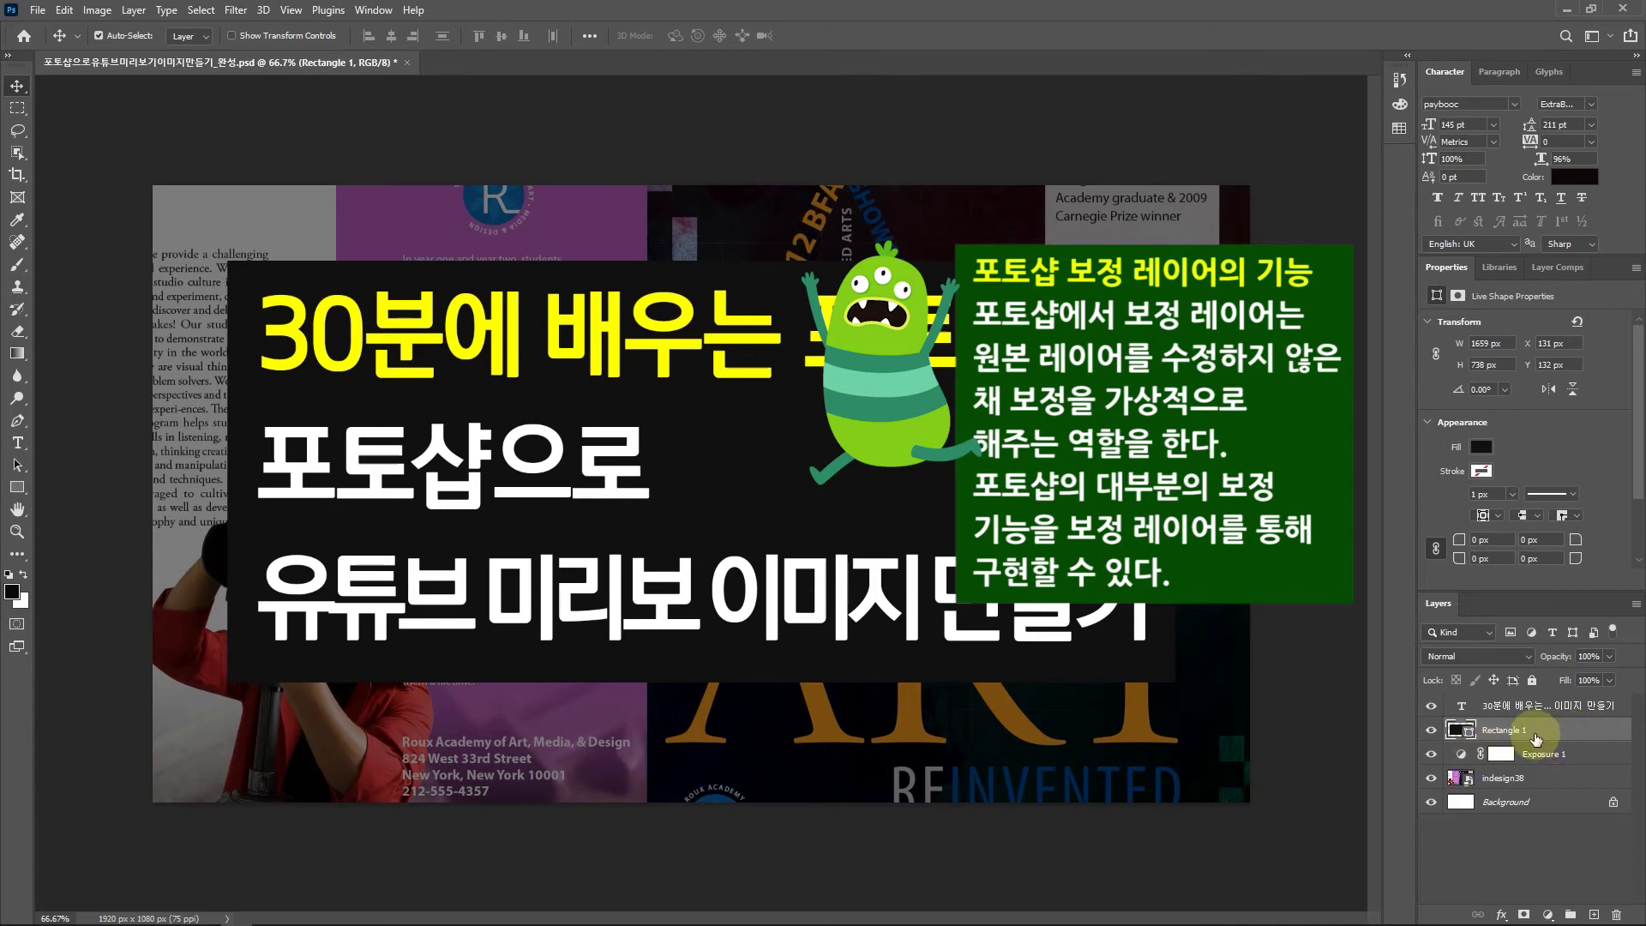
pyautogui.click(1608, 657)
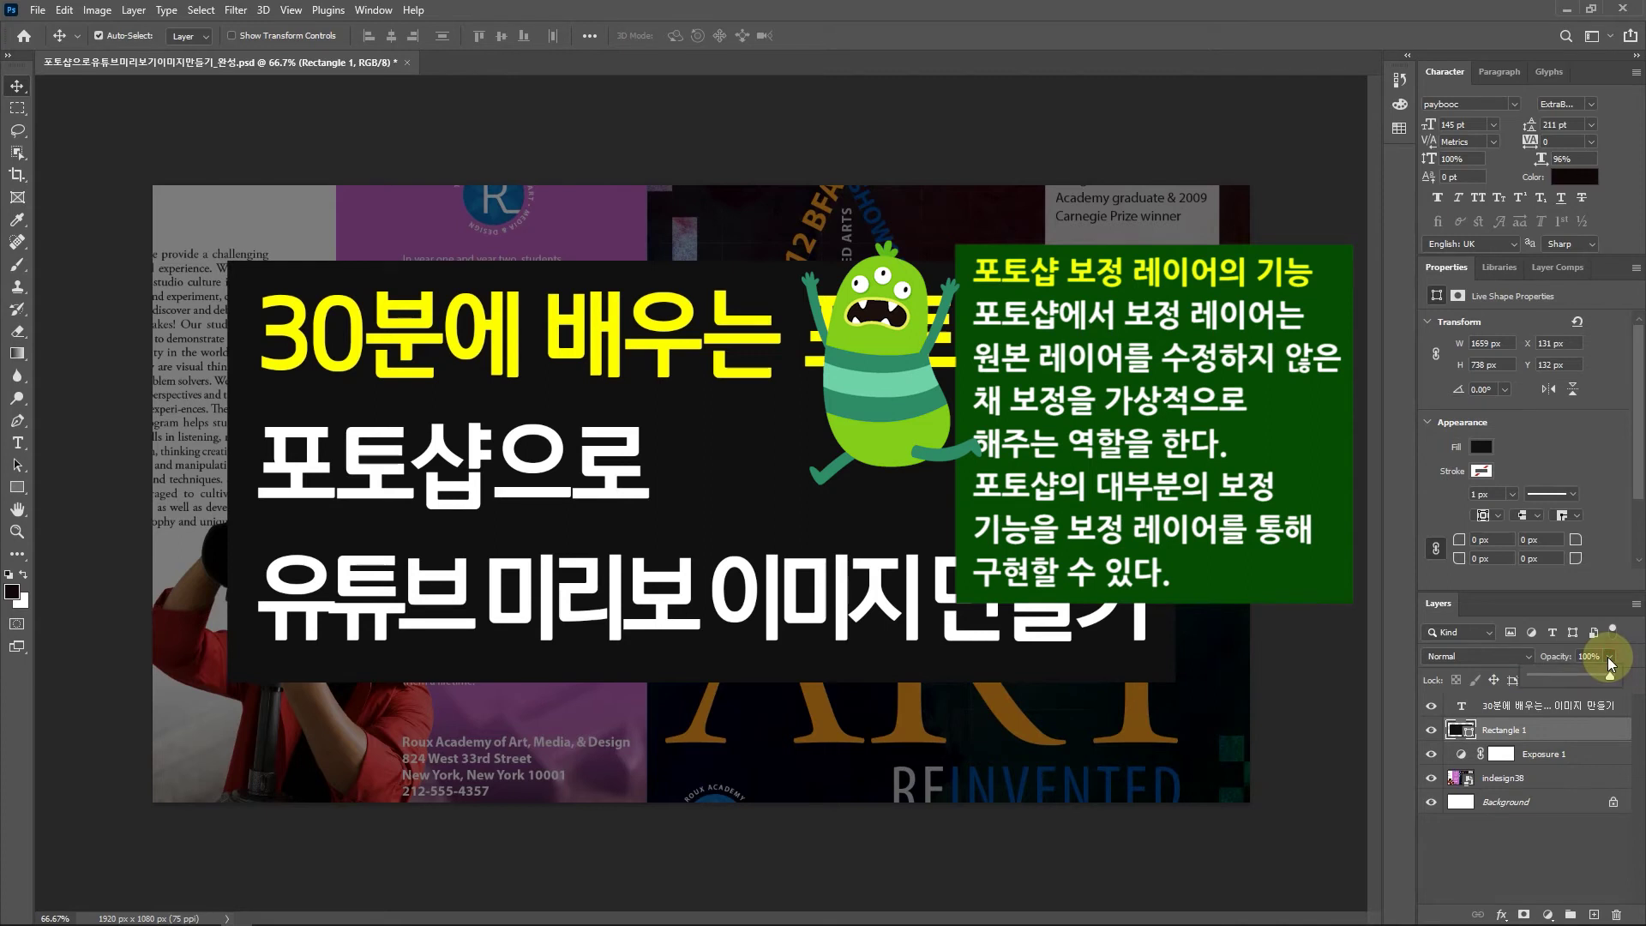
pyautogui.moveTo(1609, 680); pyautogui.dragTo(1583, 679)
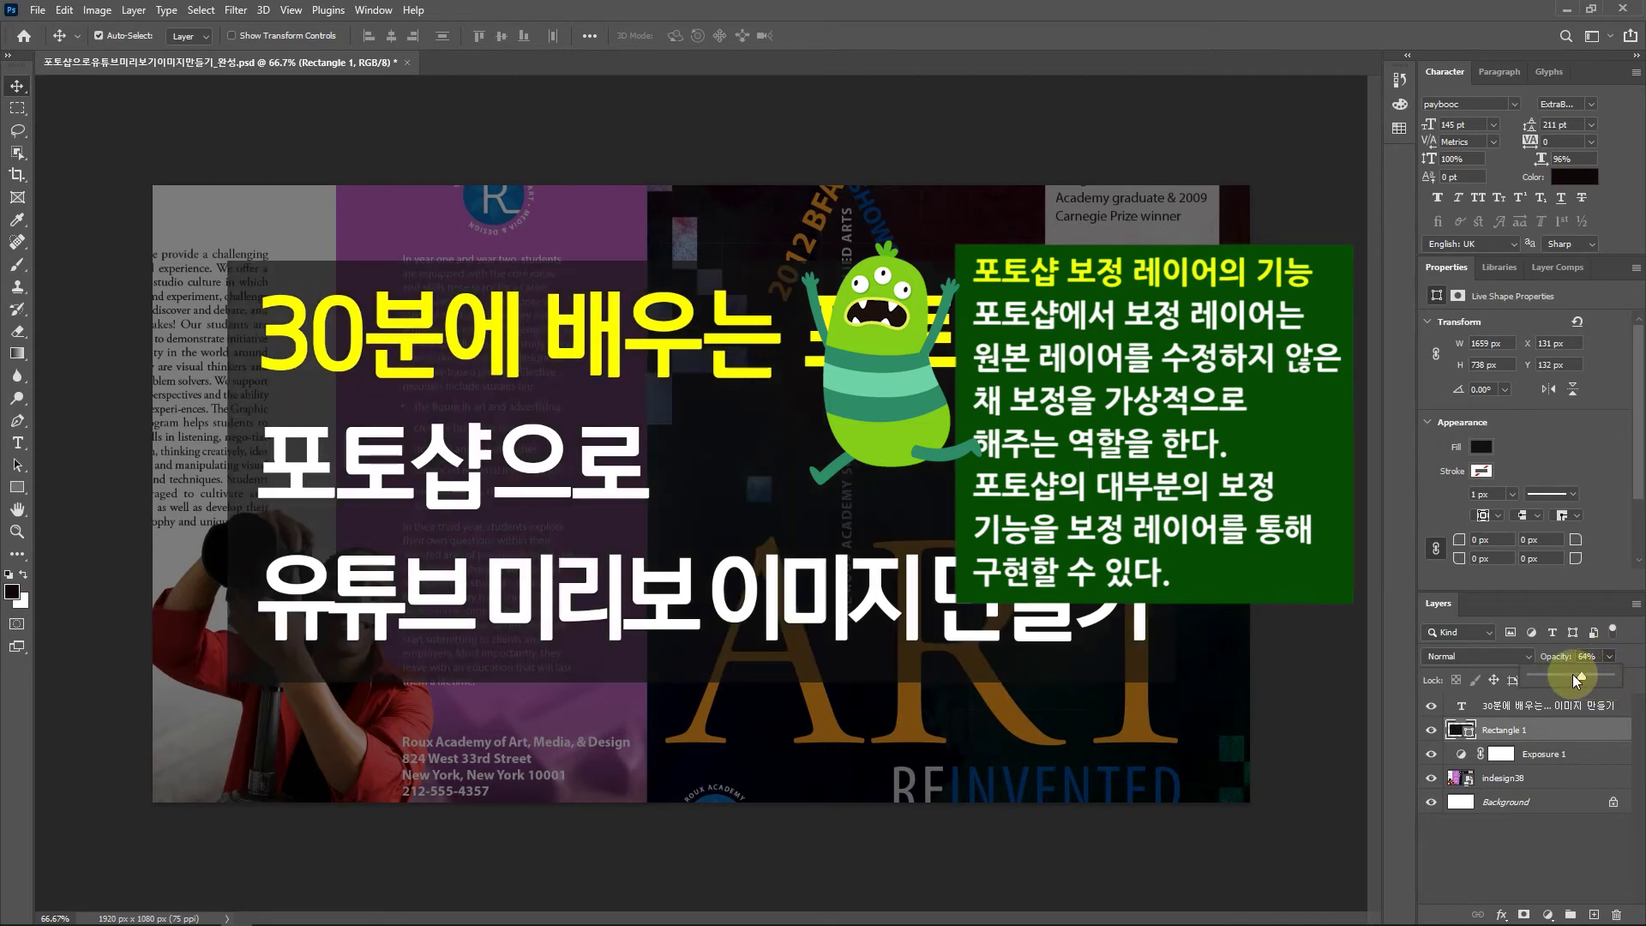
pyautogui.moveTo(1471, 670); pyautogui.dragTo(1598, 666)
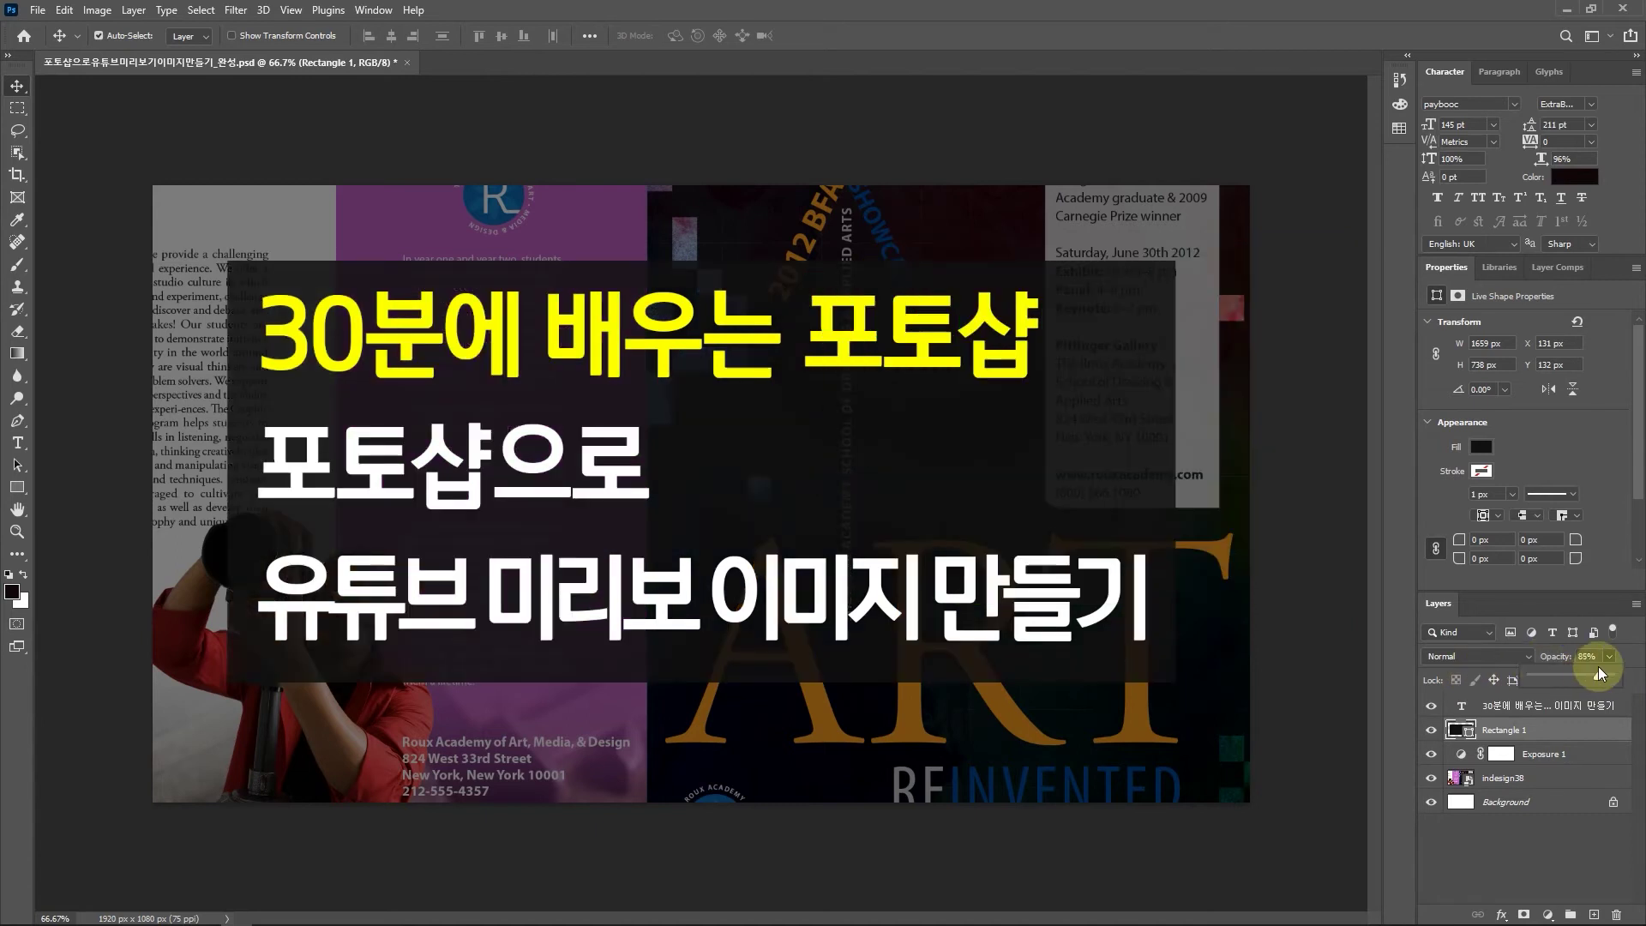
# - Set the black rectangle's blend mode to Overlay and lower its opacity so the background image shows through
pyautogui.click(1525, 656)
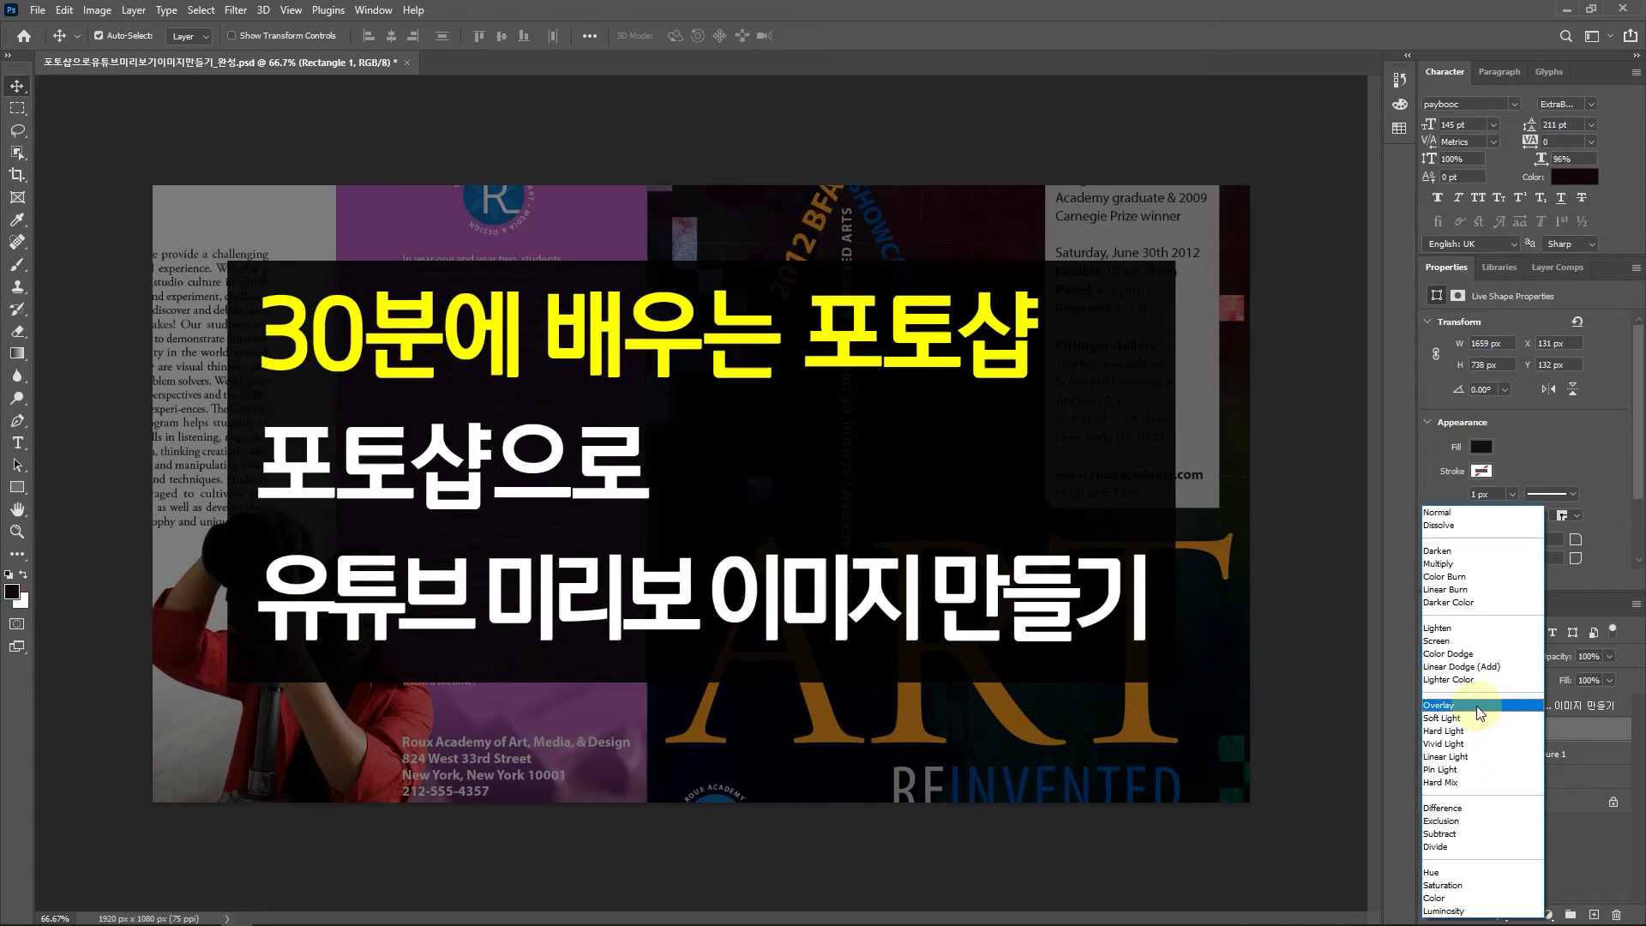
pyautogui.click(1476, 706)
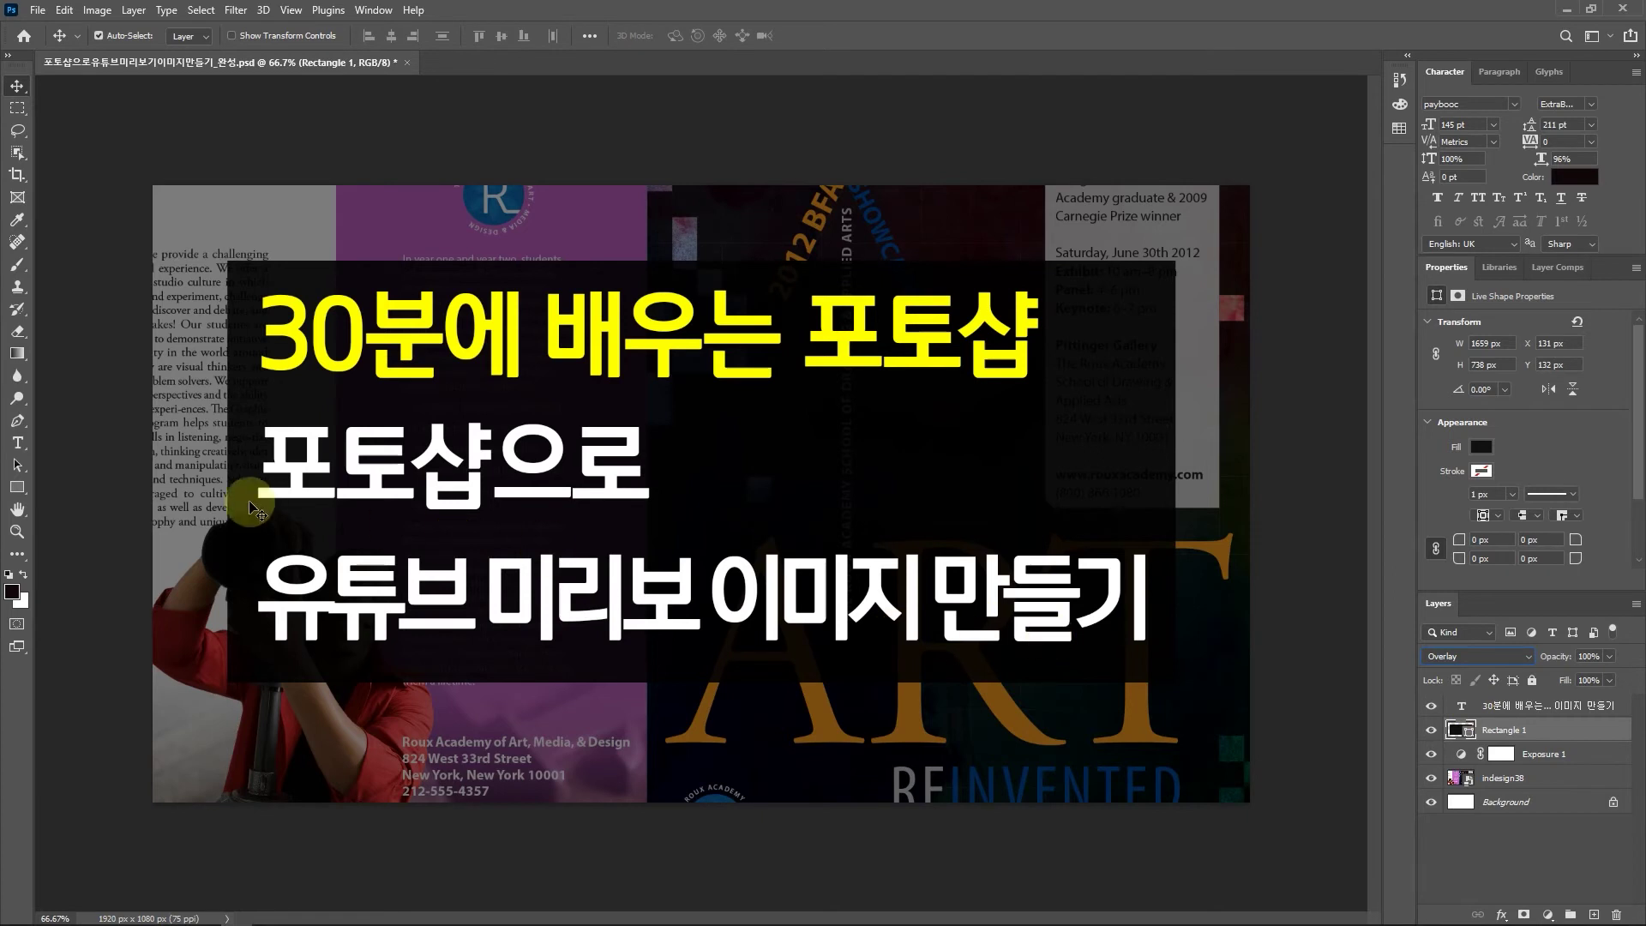
pyautogui.click(1609, 656)
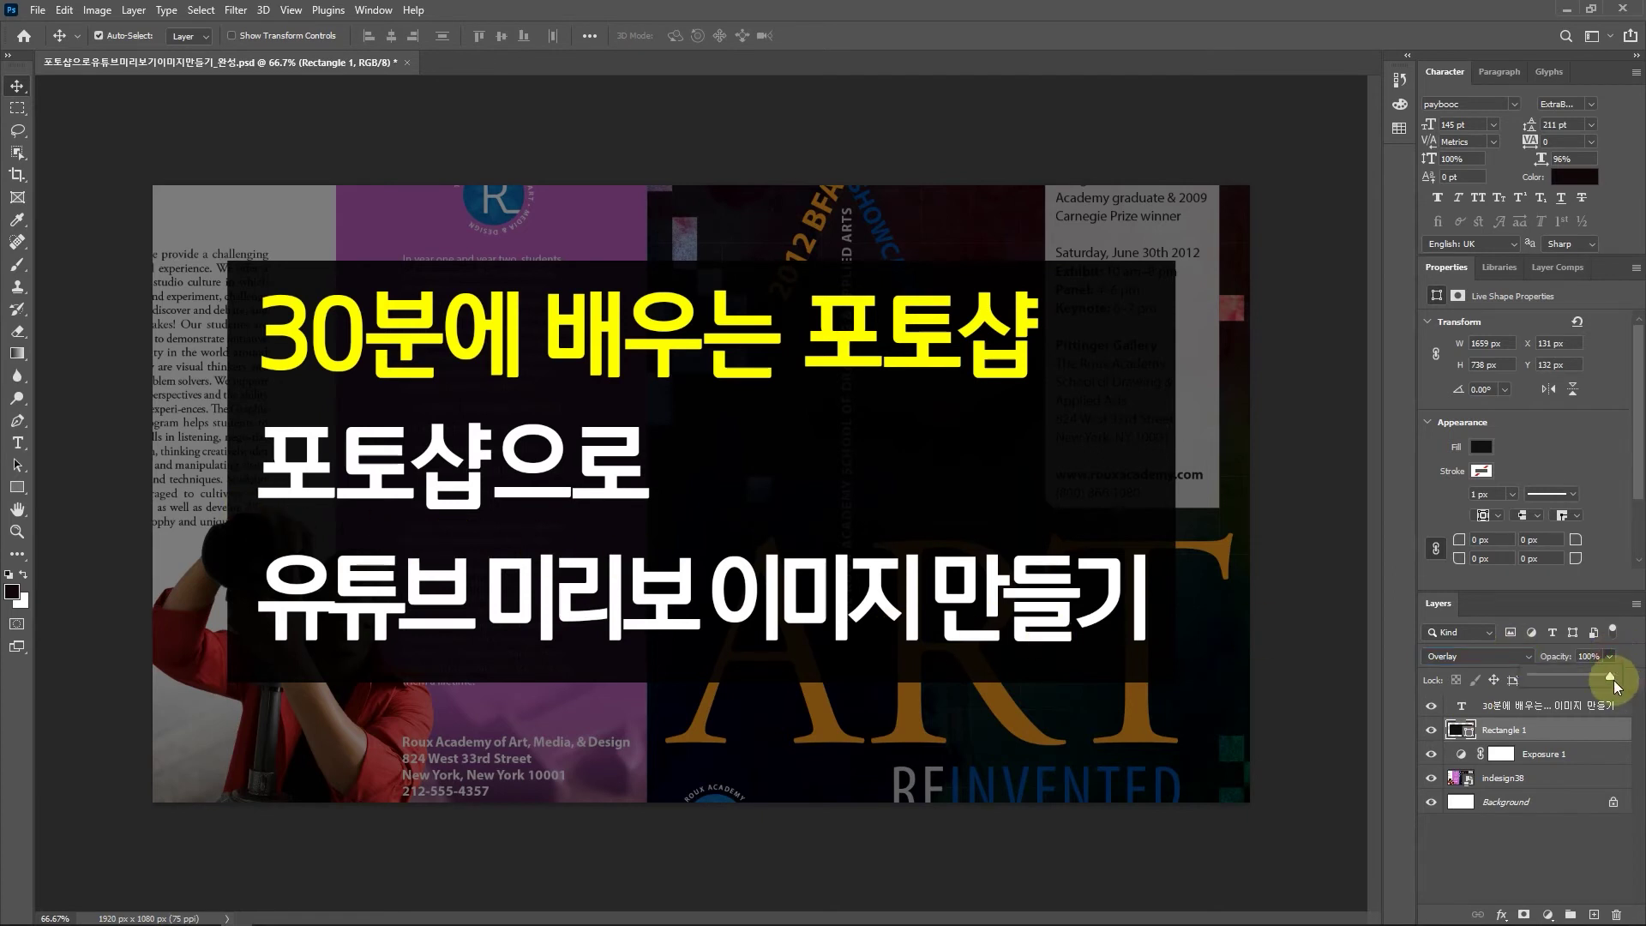
pyautogui.moveTo(1612, 678); pyautogui.dragTo(1609, 683)
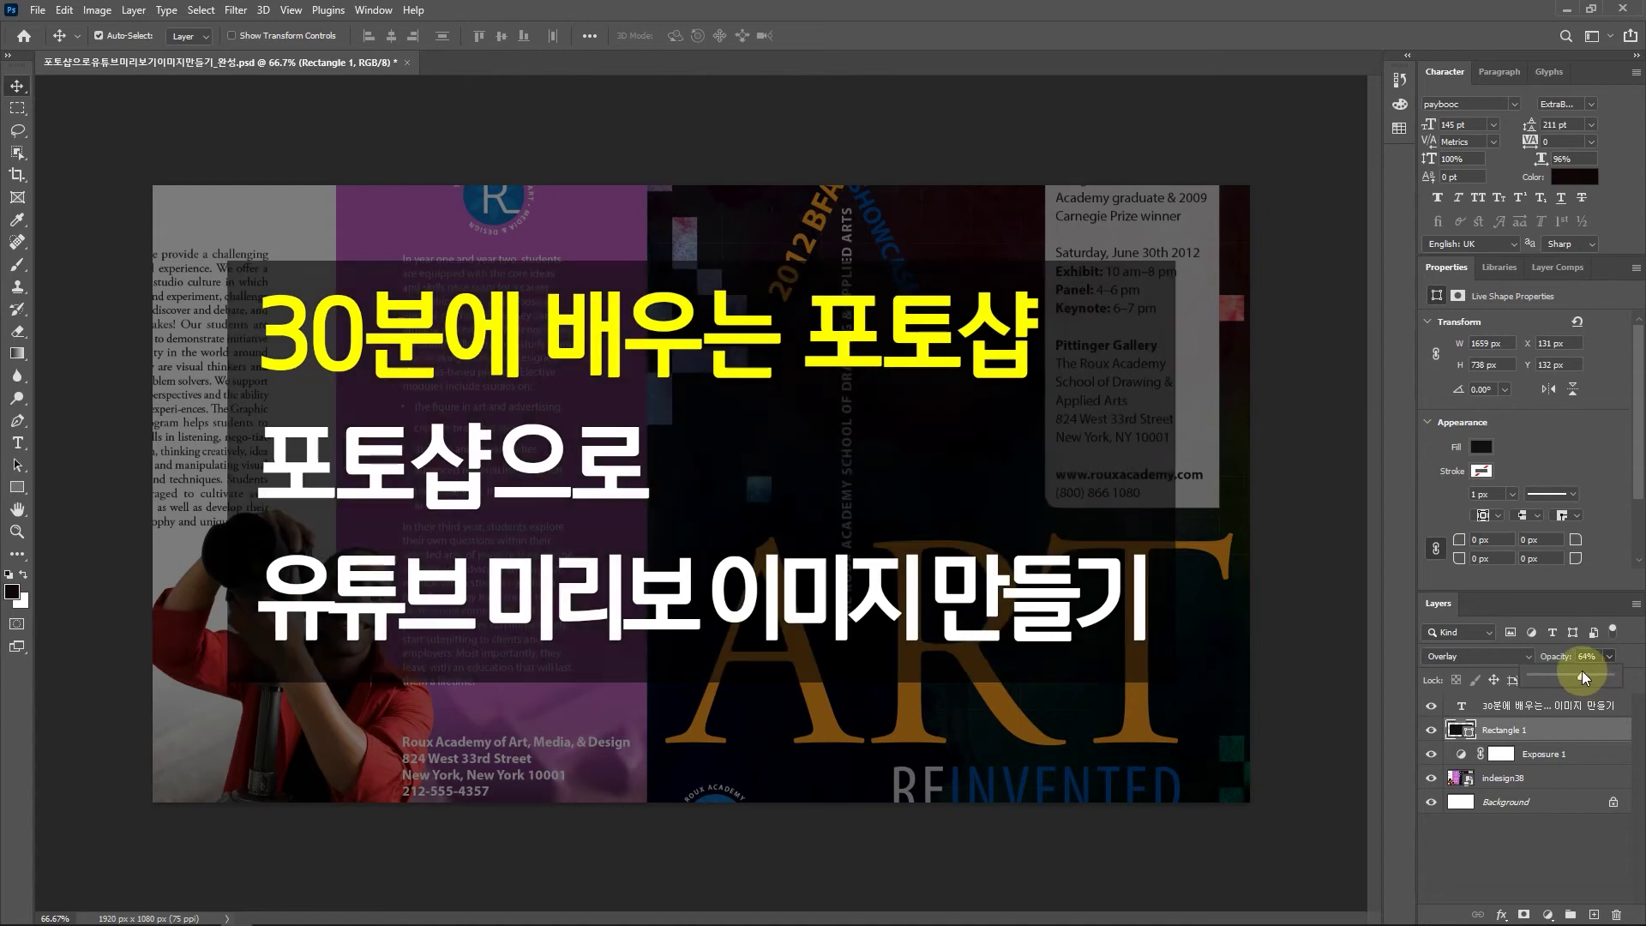
pyautogui.moveTo(1600, 675); pyautogui.dragTo(1598, 673)
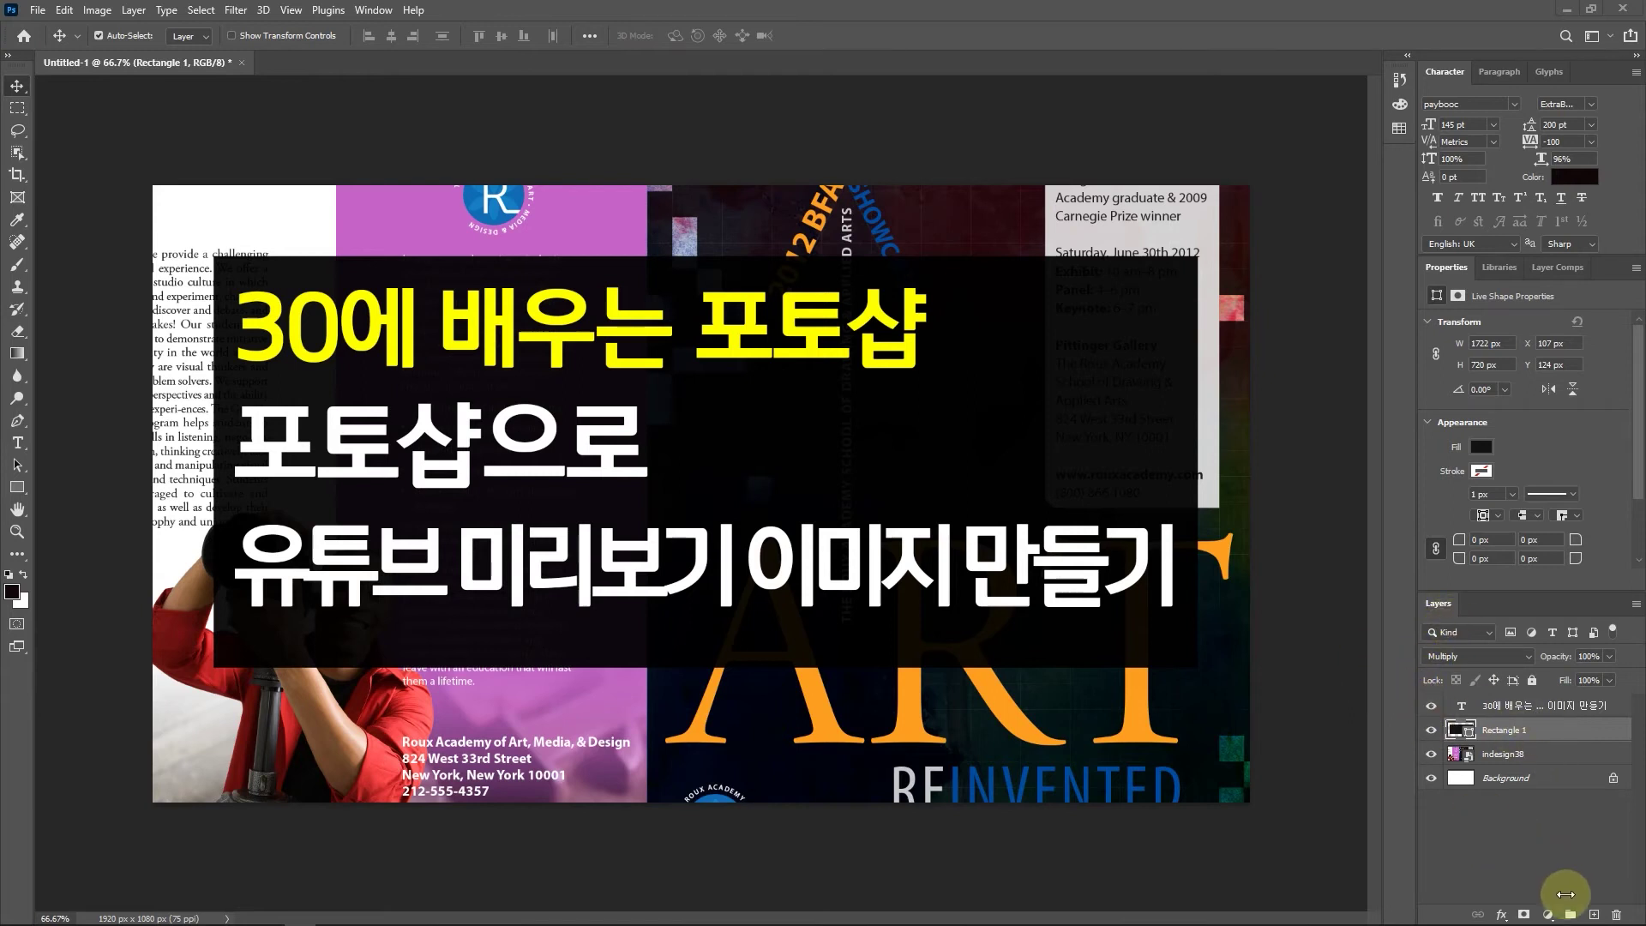
# - Review the layer commands and the Layer Style blending options of the black rectangle without changing anything
pyautogui.moveTo(1595, 923)
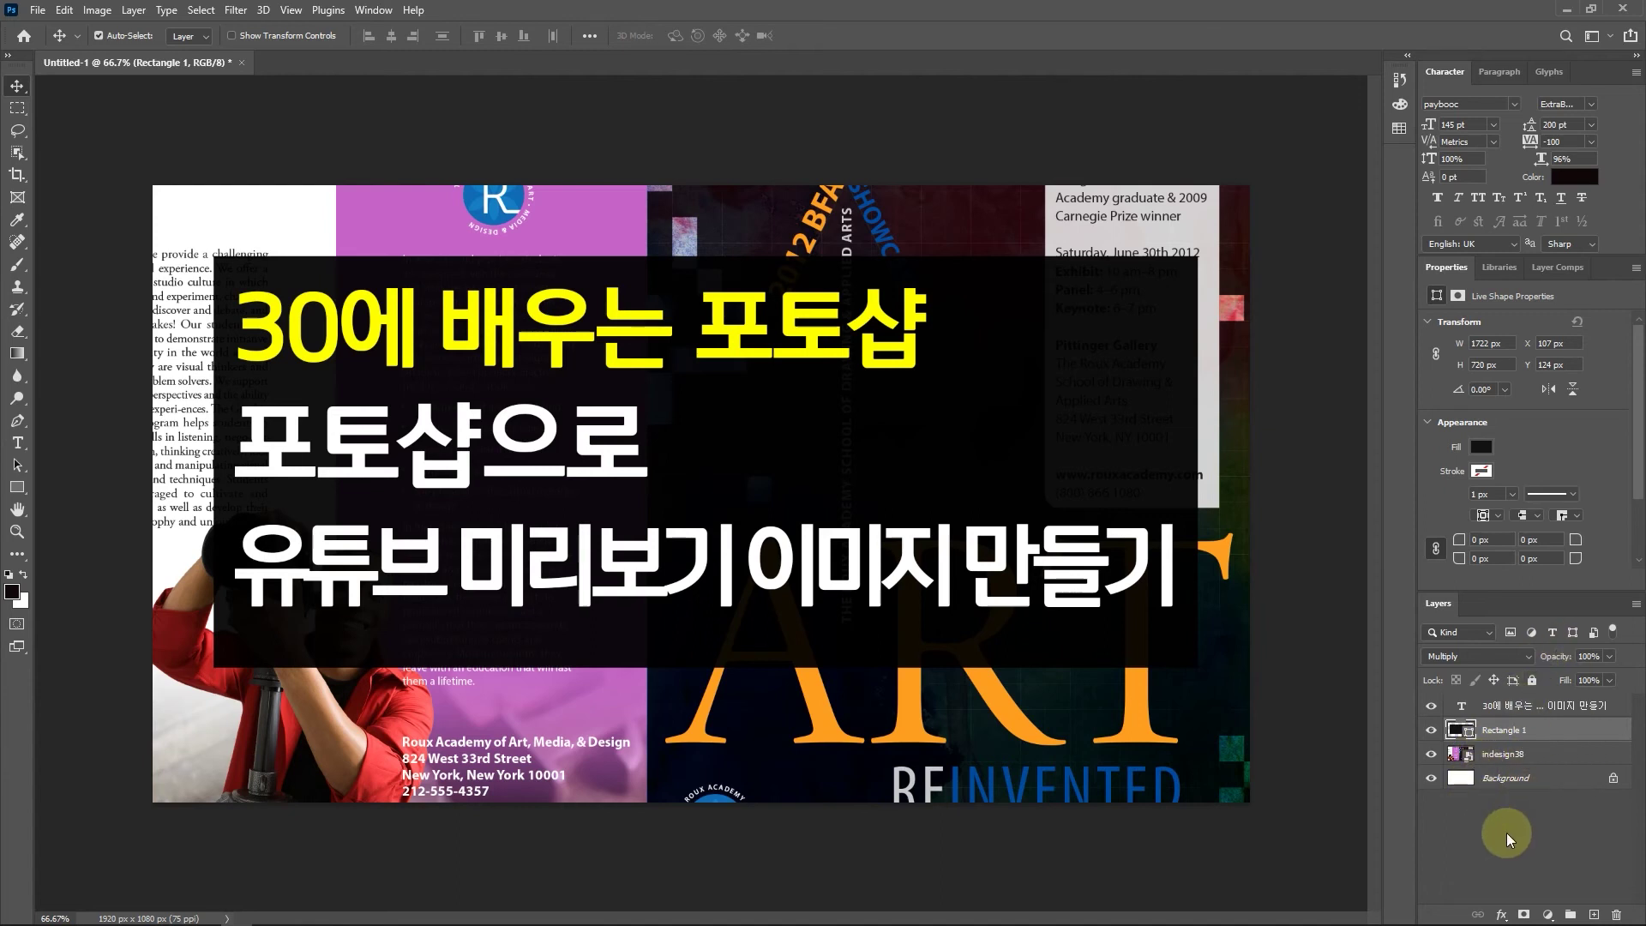
pyautogui.click(1635, 610)
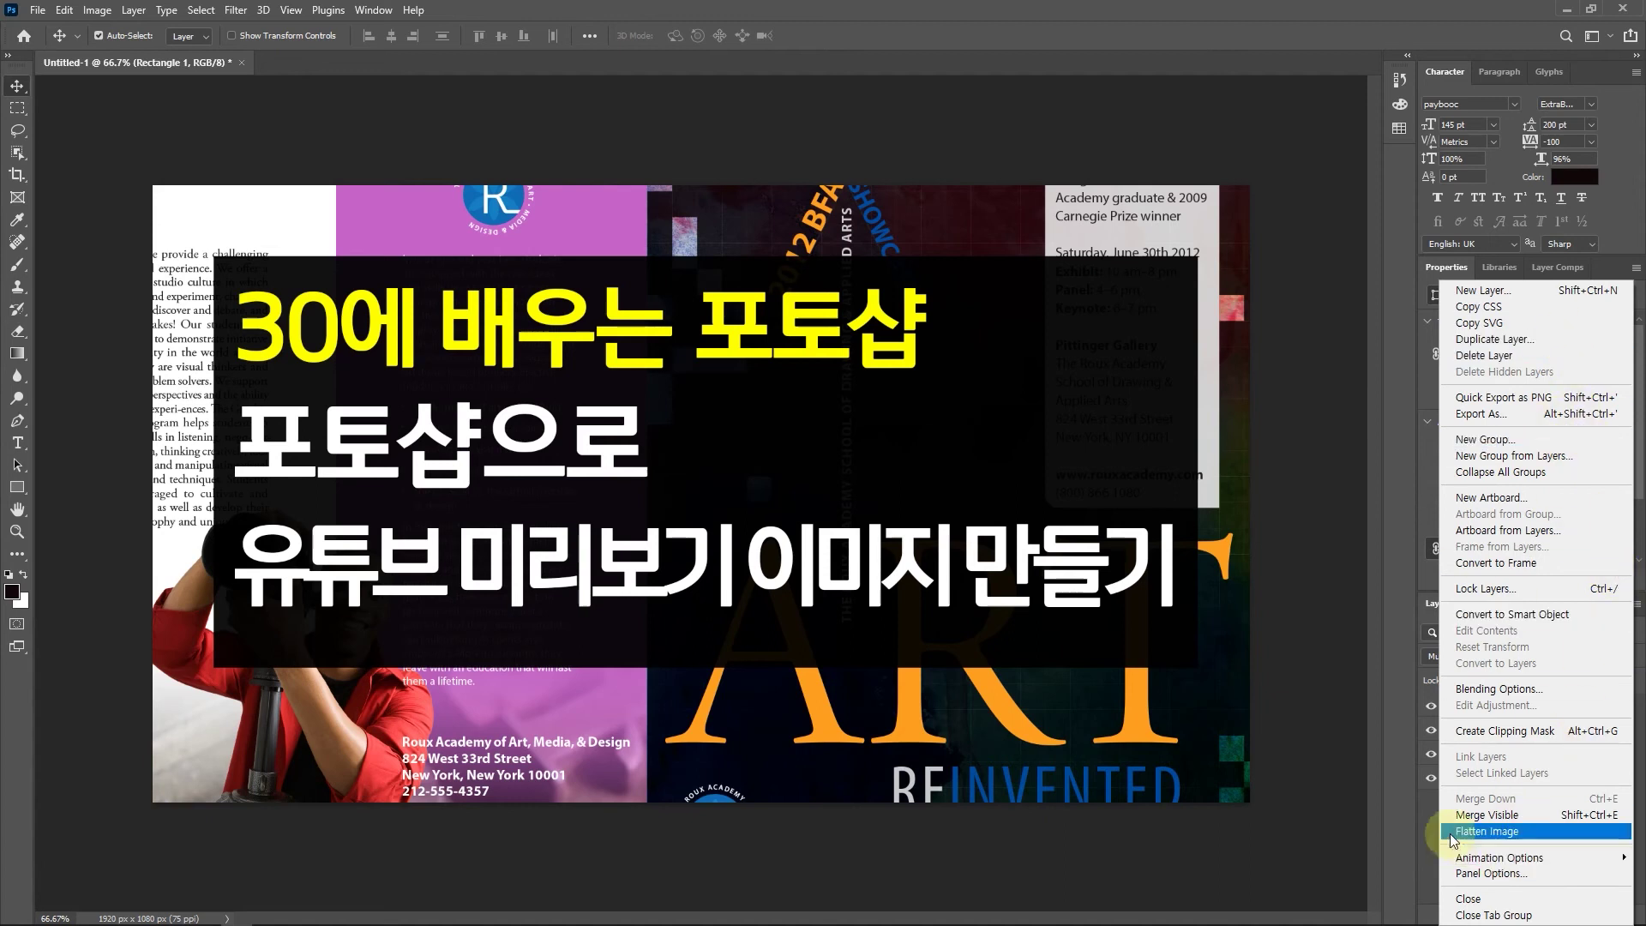
pyautogui.click(1424, 820)
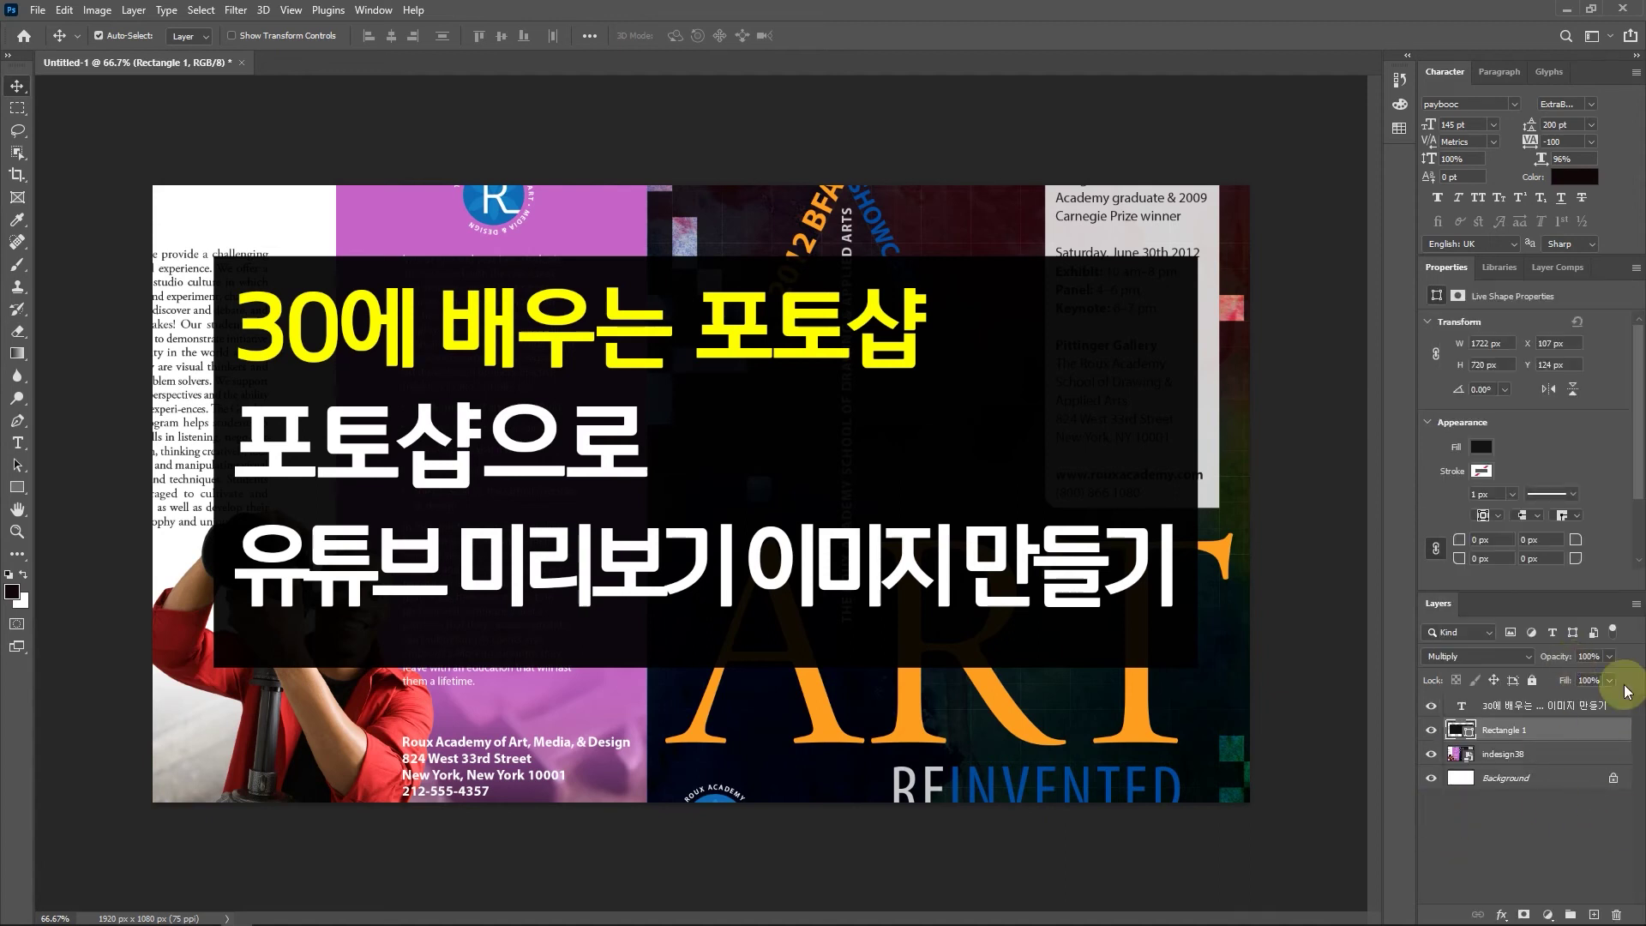
pyautogui.click(1501, 915)
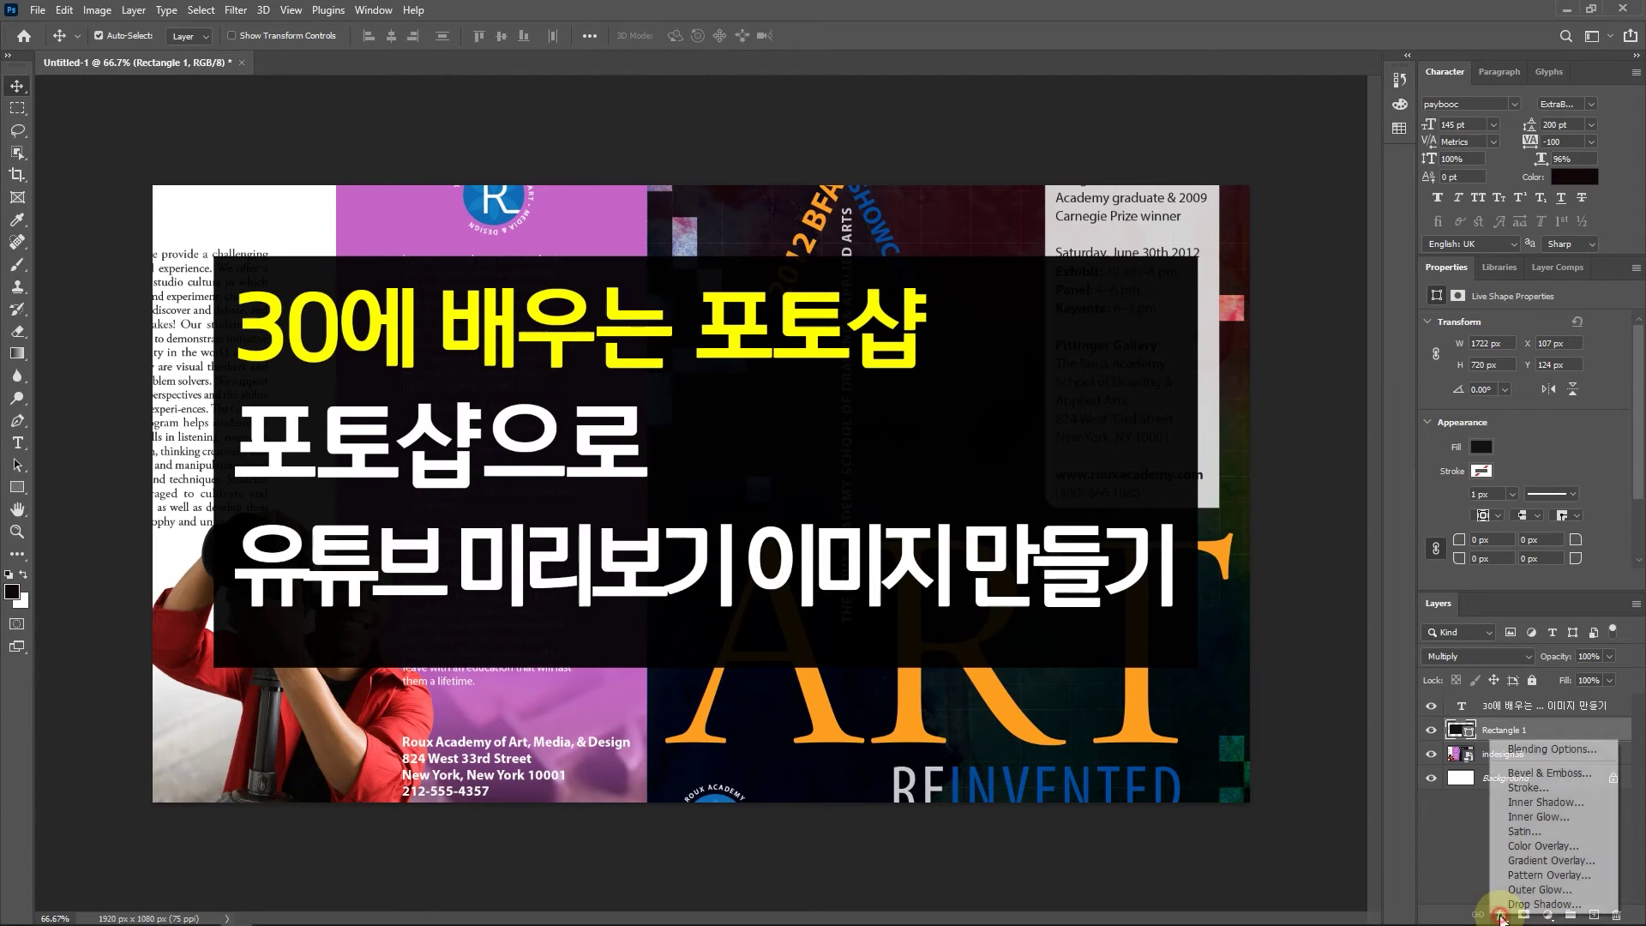
pyautogui.click(1557, 750)
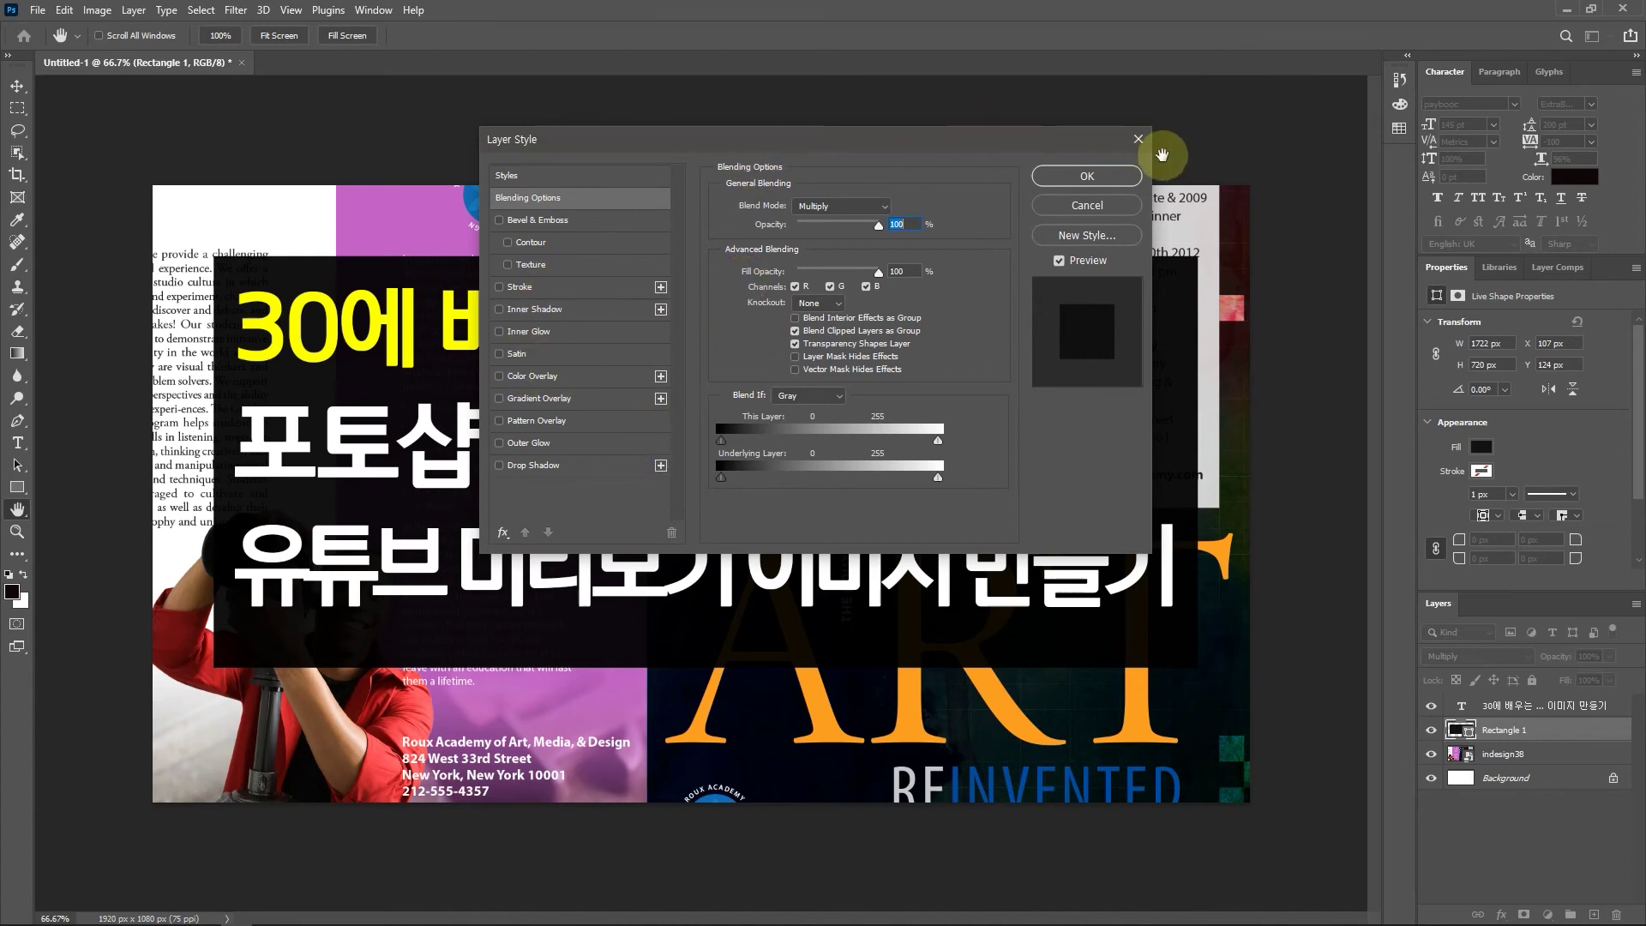
pyautogui.click(1138, 139)
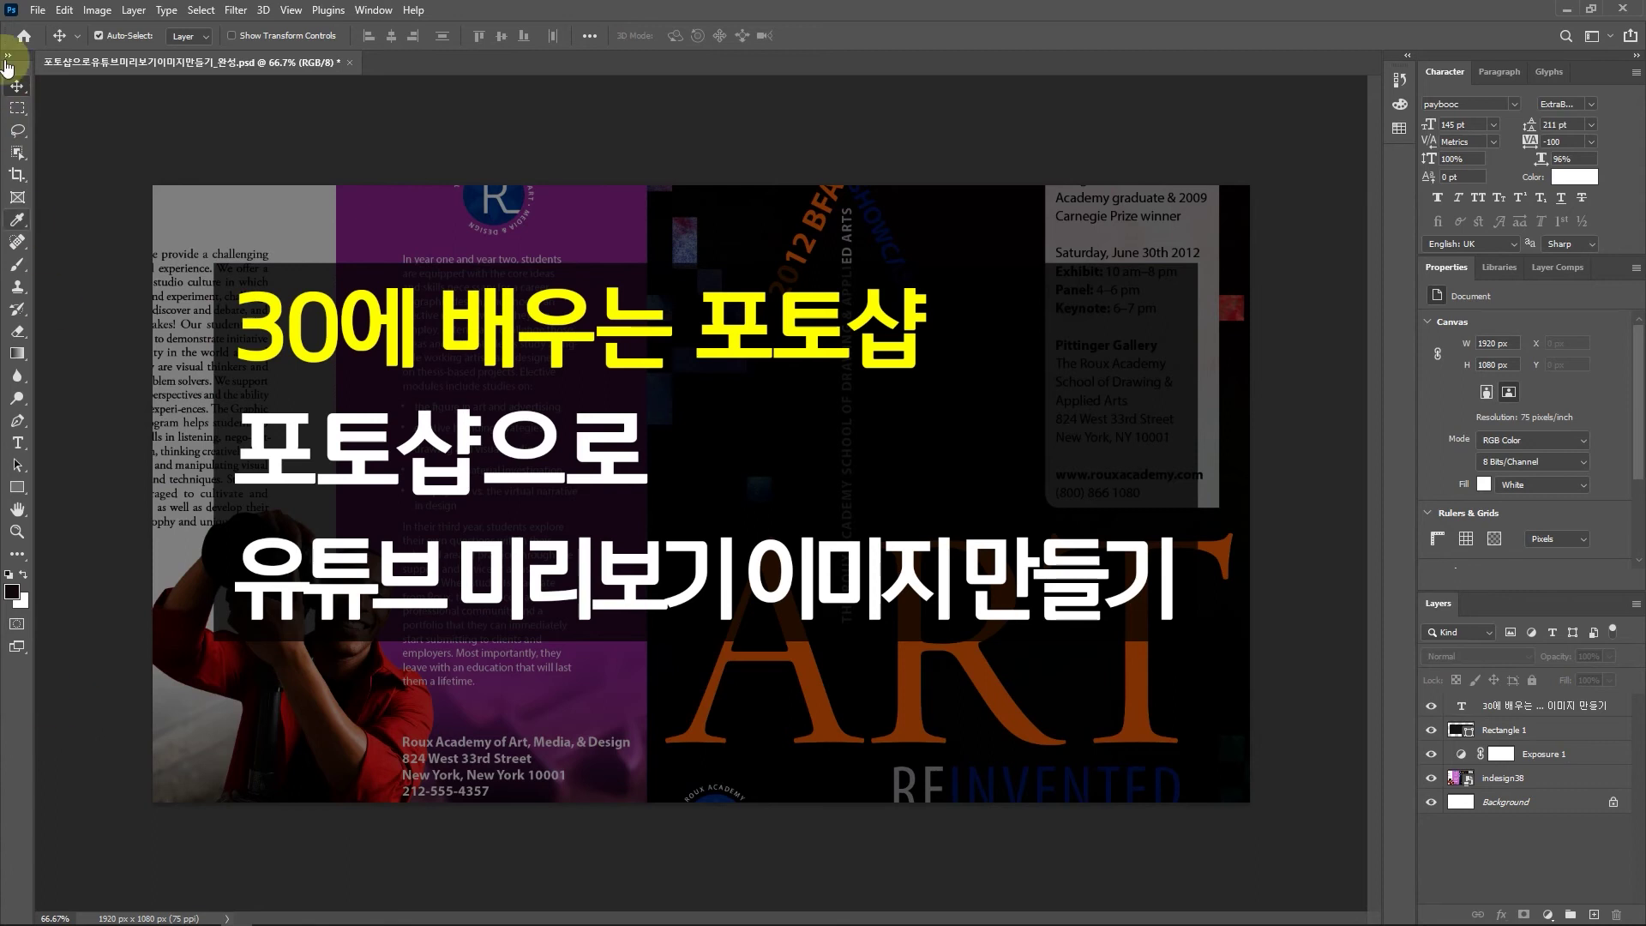
# - Save the thumbnail document 포토샵으로유튜브미리보기이미지만들기_완성.psd
pyautogui.click(37, 10)
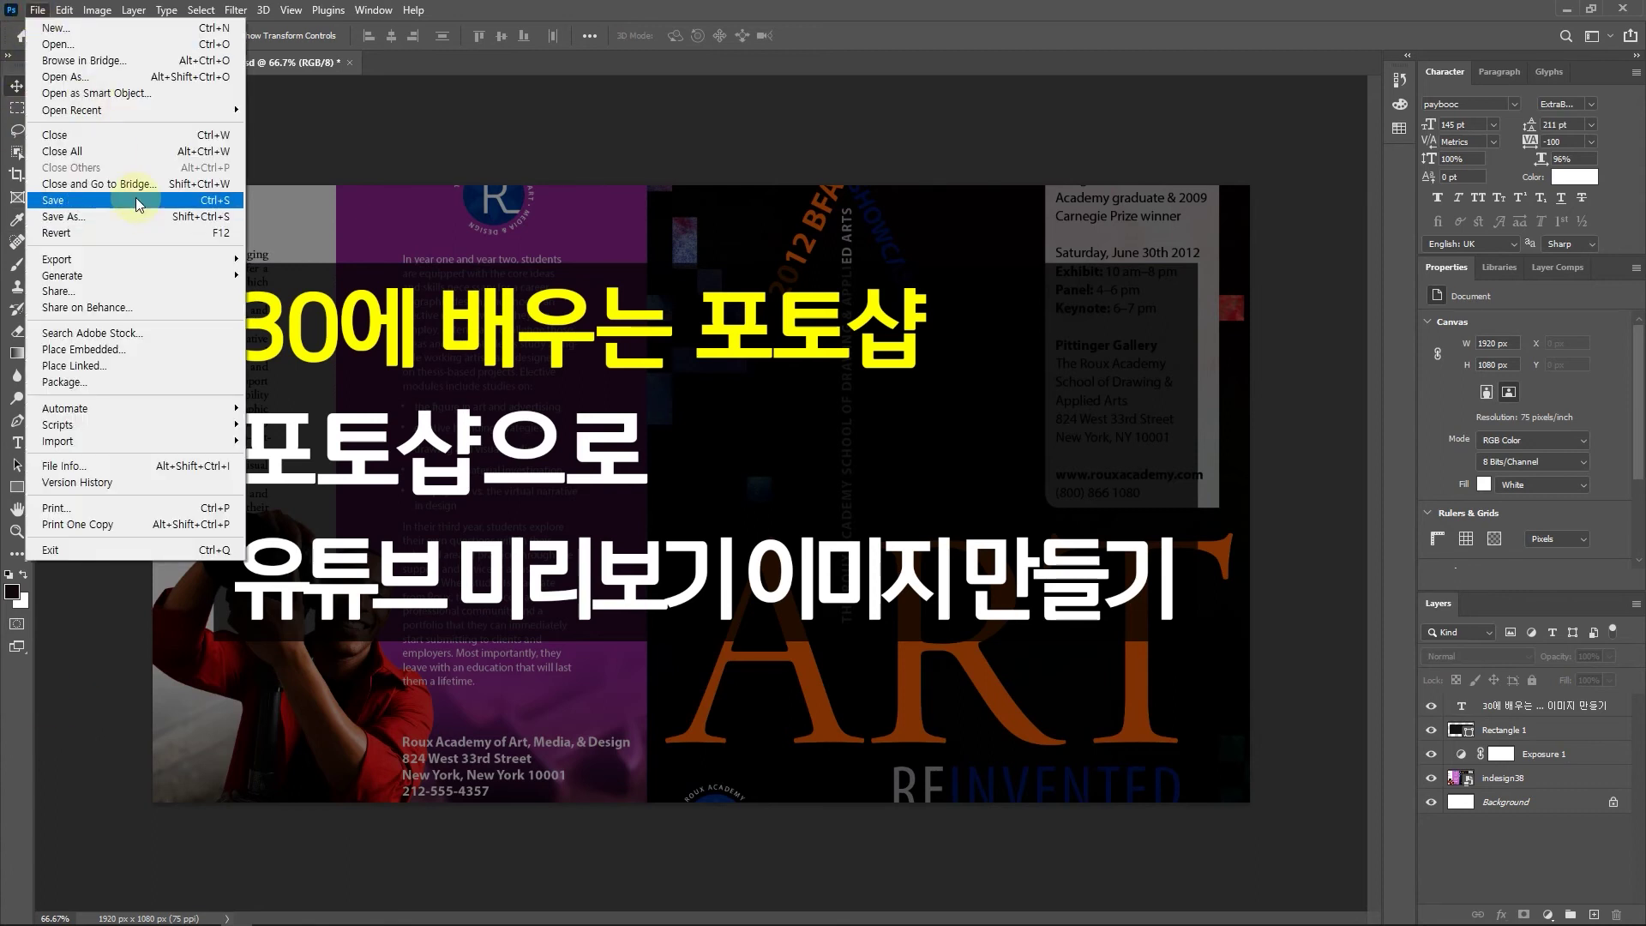
pyautogui.click(644, 10)
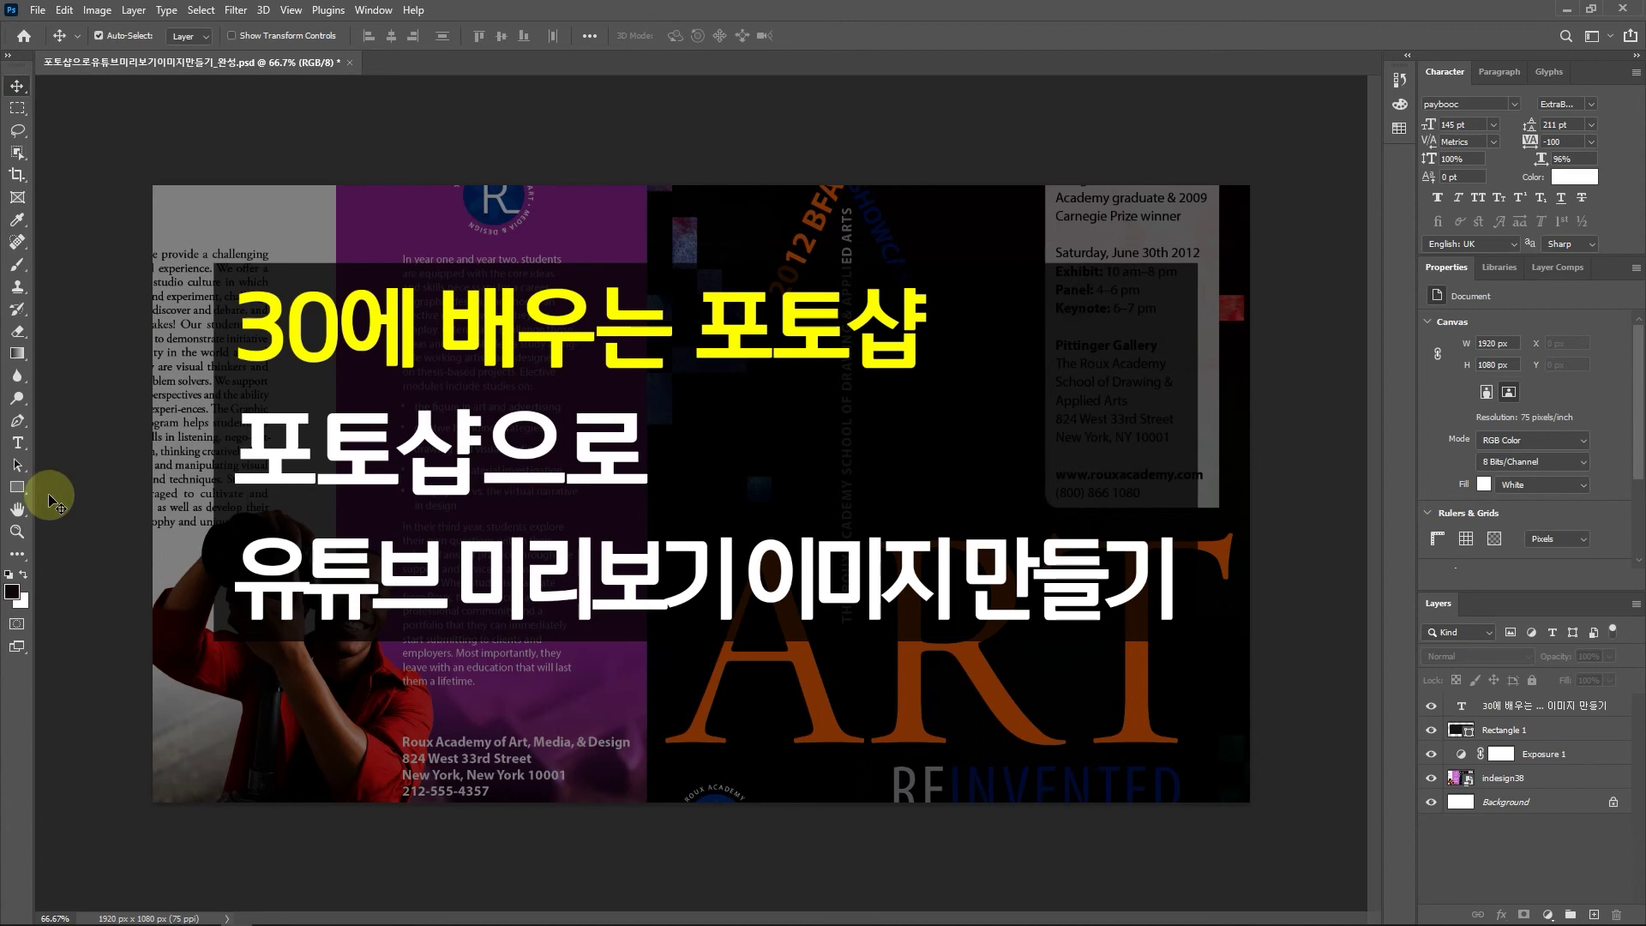
pyautogui.hotkey('ctrl', 's')
# - Start saving the thumbnail under another name and choose PNG as its file format
pyautogui.click(40, 19)
pyautogui.click(83, 217)
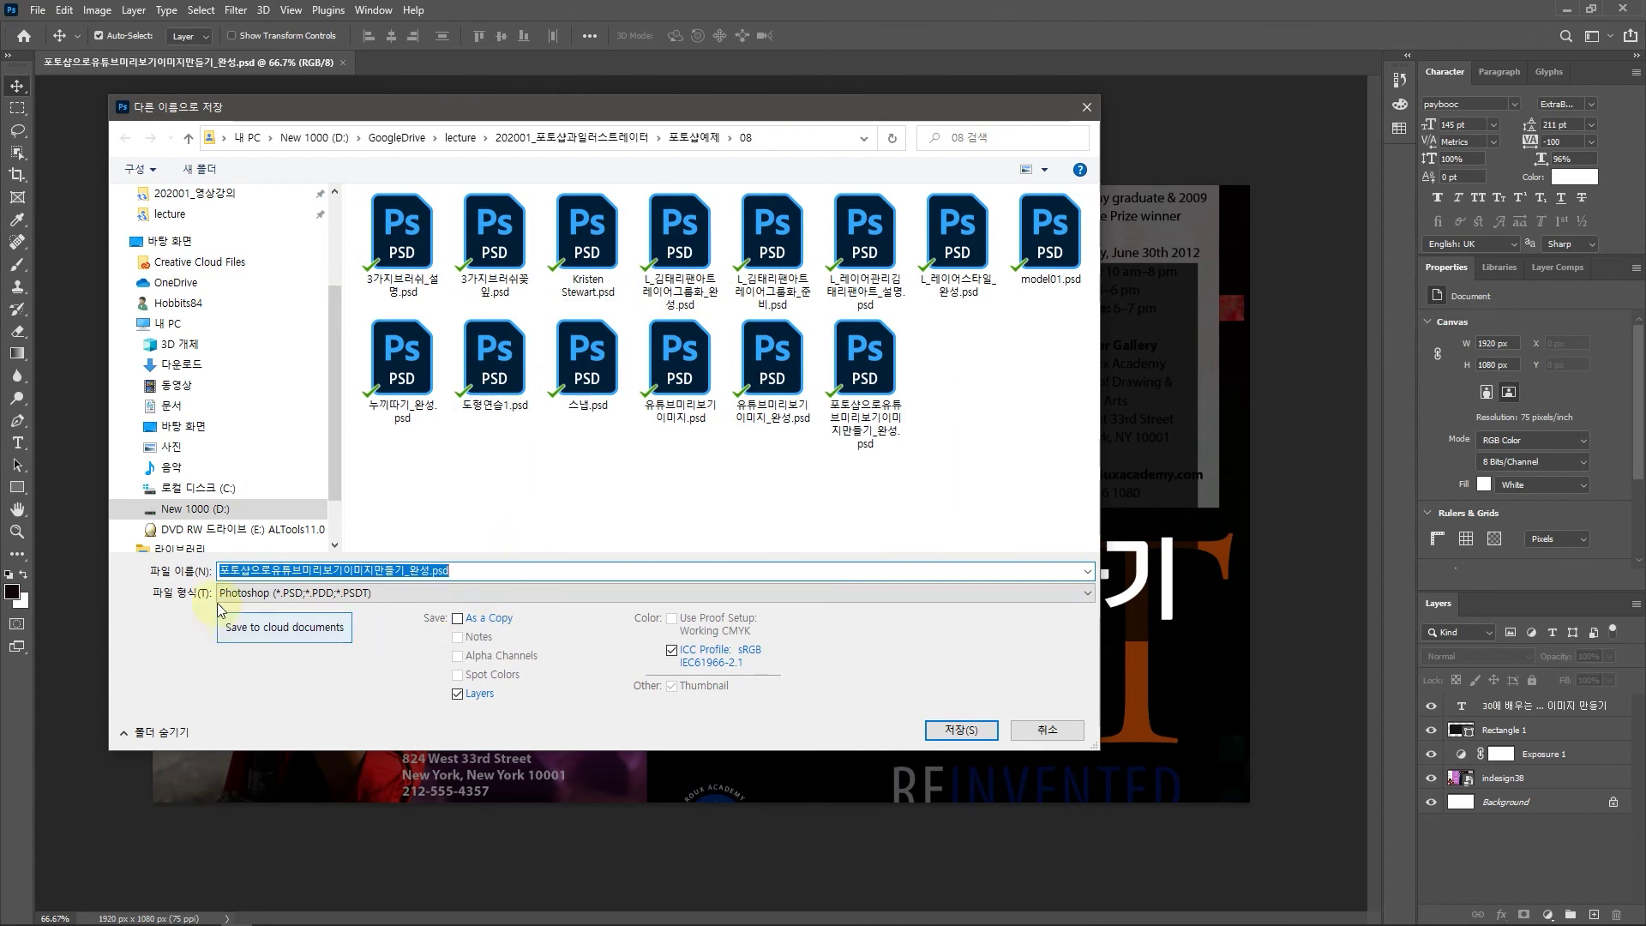
pyautogui.click(357, 595)
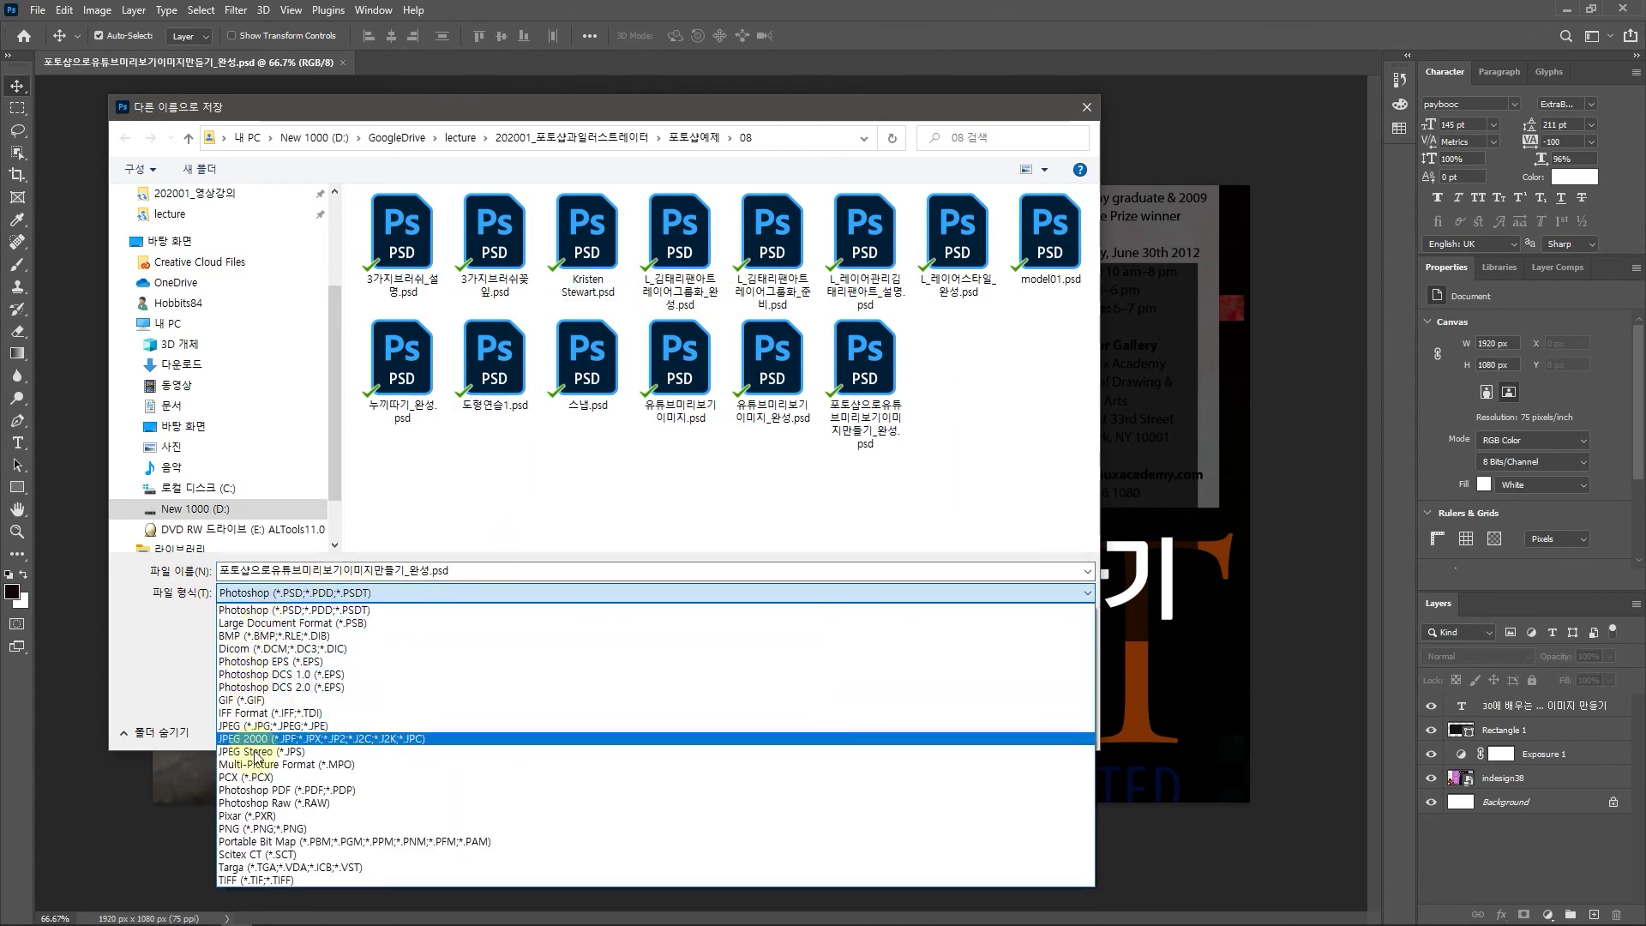
pyautogui.click(257, 828)
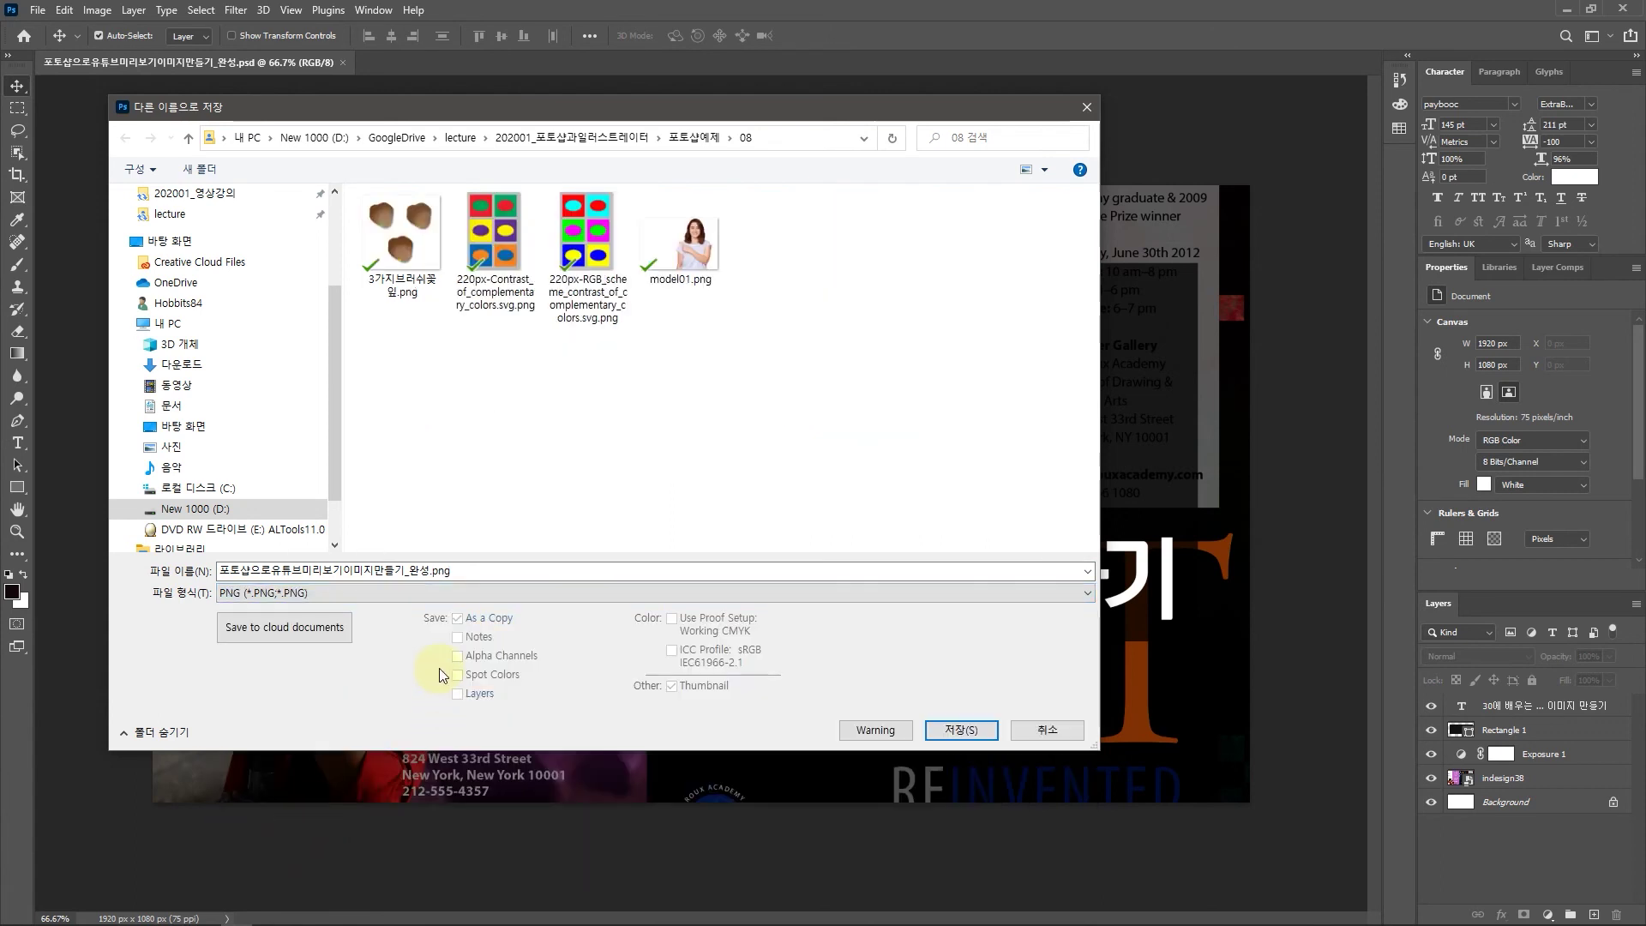
# - Change the file name of the PNG copy to 포토샵으로유튜브미리보기_표지.png
pyautogui.doubleClick(303, 567)
pyautogui.click(333, 570)
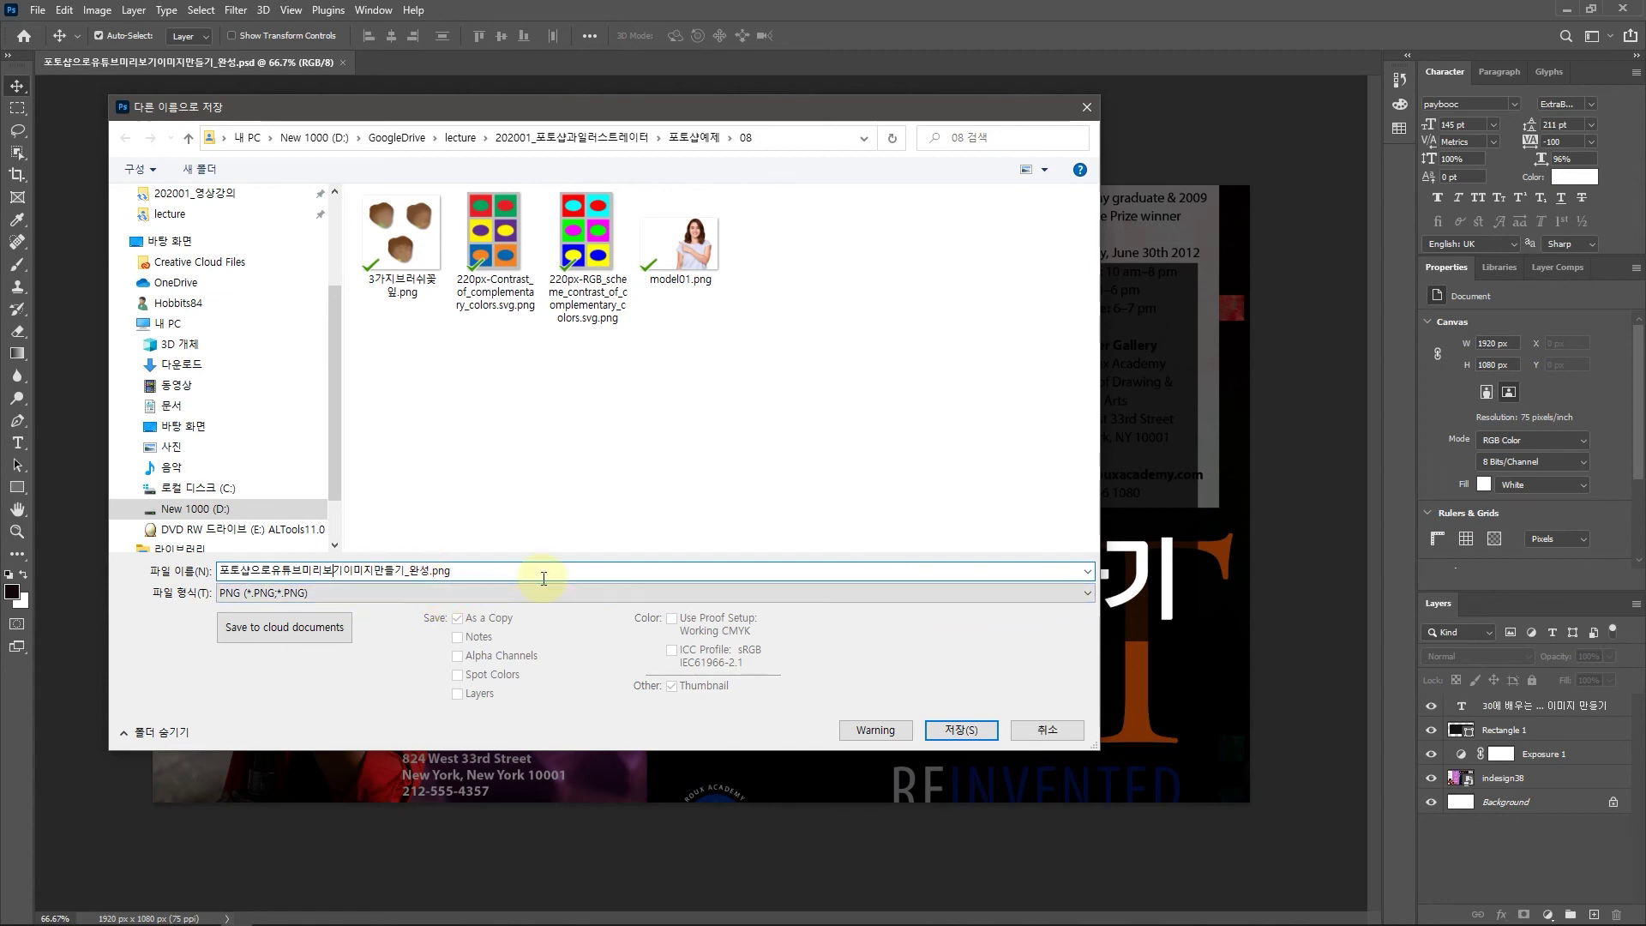
pyautogui.hotkey('shift', 'Right')
pyautogui.hotkey('shift', 'Right')
pyautogui.hotkey('shift', 'Right')
pyautogui.hotkey('shift', 'Right')
pyautogui.hotkey('shift', 'Right')
pyautogui.hotkey('shift', 'Right')
pyautogui.hotkey('shift', 'Right')
pyautogui.hotkey('shift', 'Right')
pyautogui.hotkey('shift', 'Right')
pyautogui.write('표지')
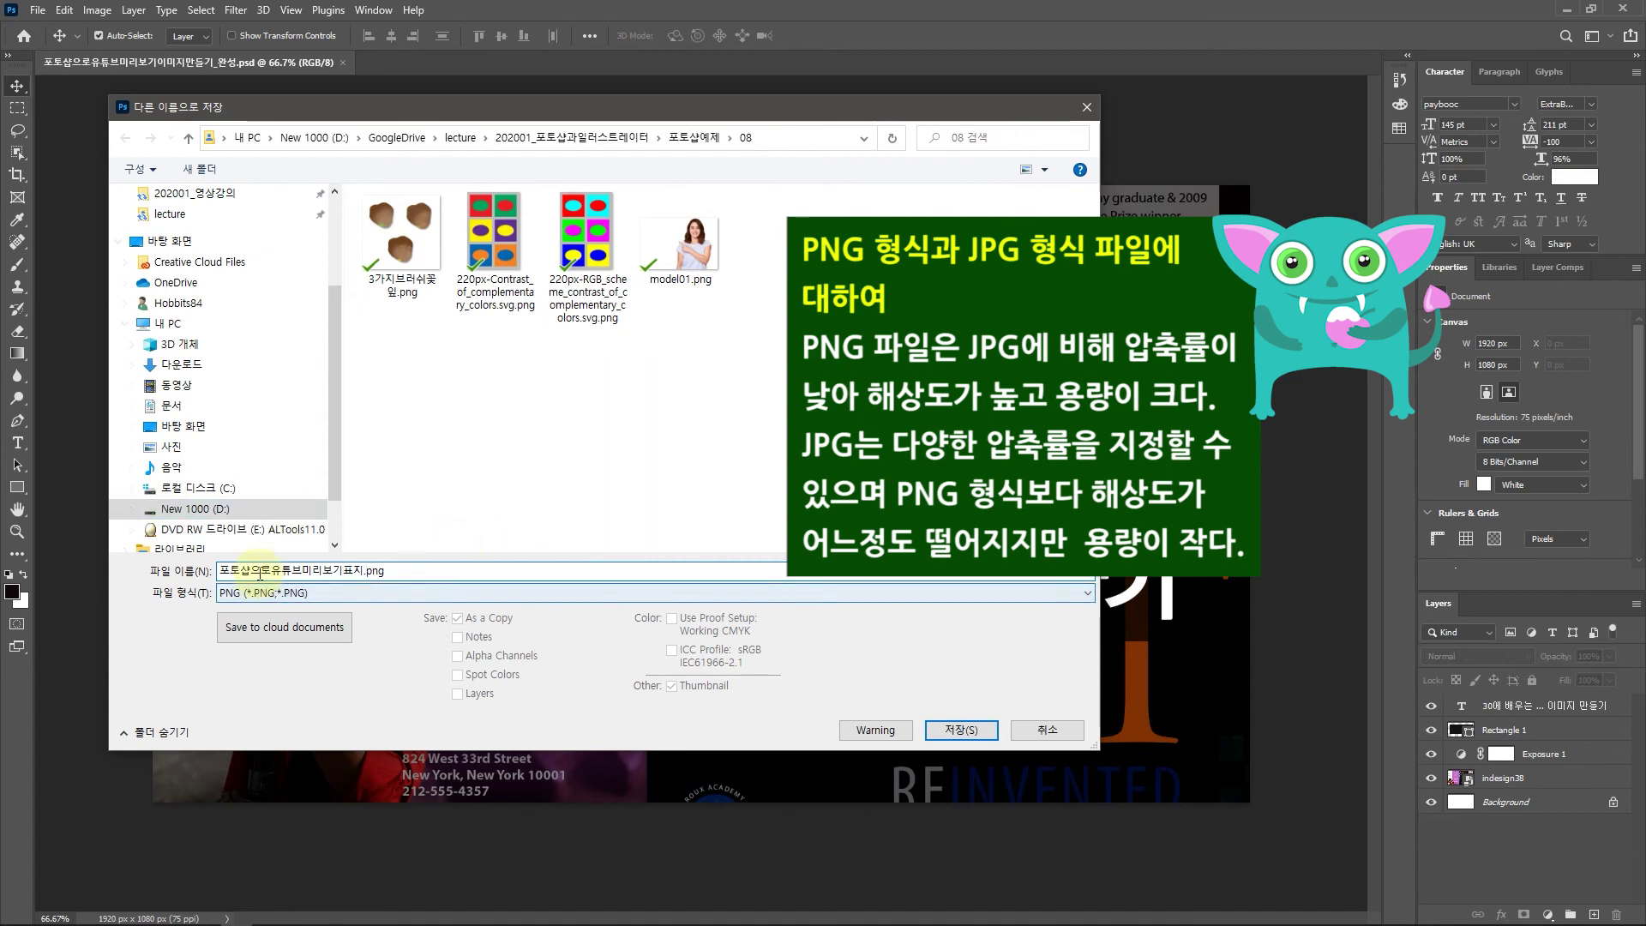
pyautogui.press('Left')
pyautogui.press('Left')
pyautogui.write('_')
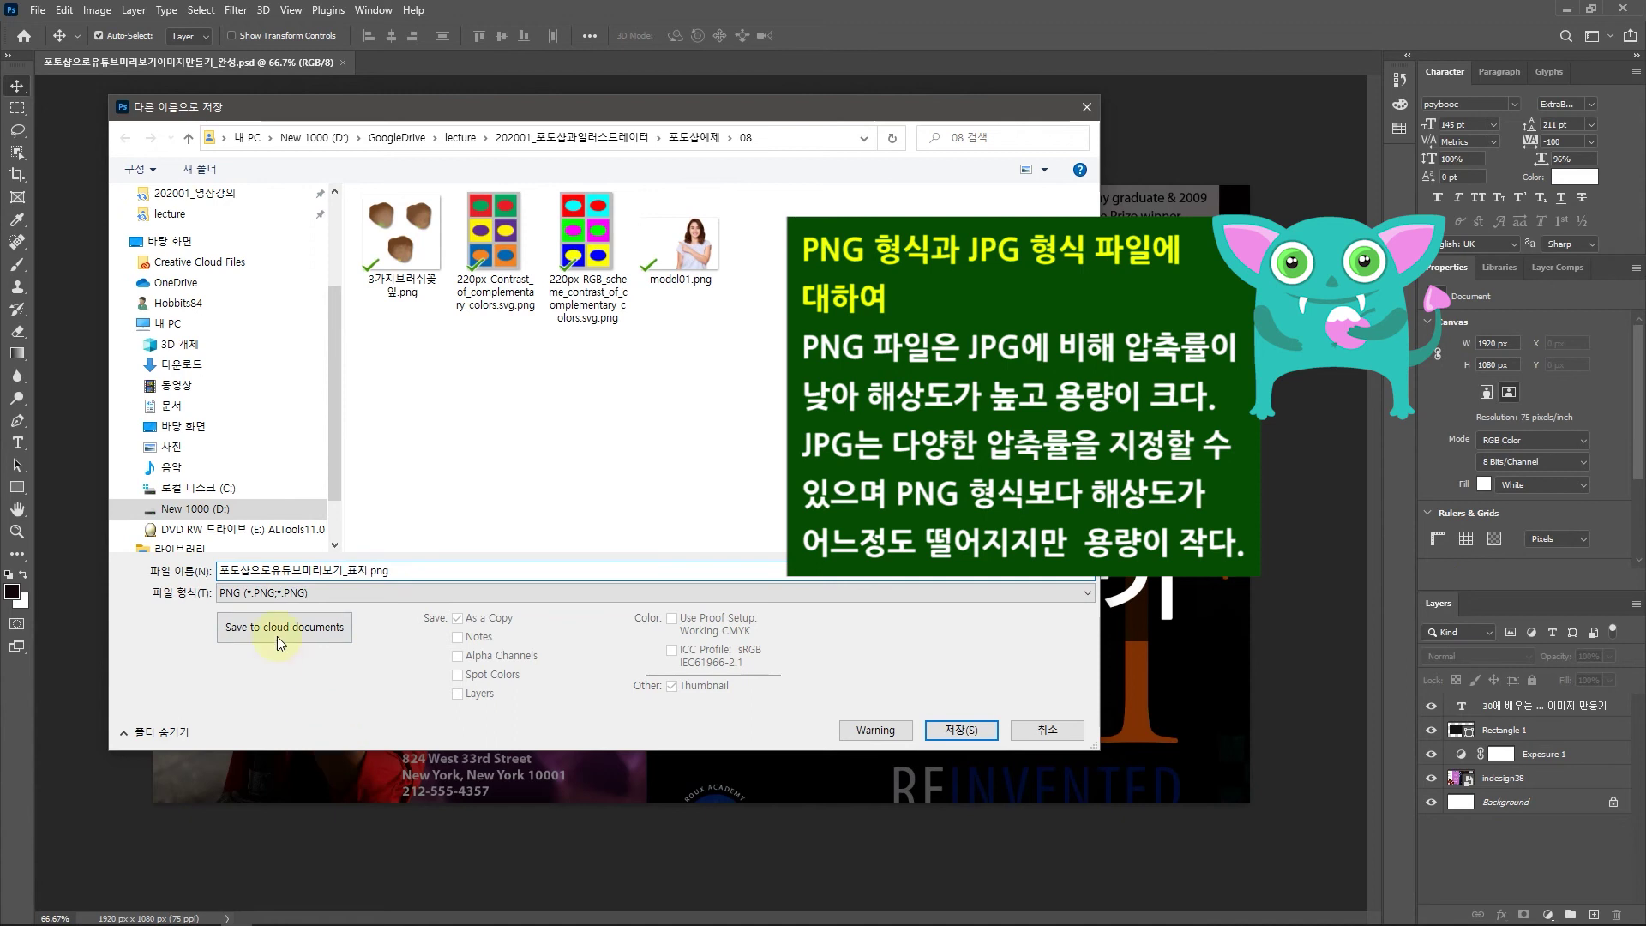
# - Save the PNG copy 포토샵으로유튜브미리보기_표지.png with the large file size option
pyautogui.click(967, 733)
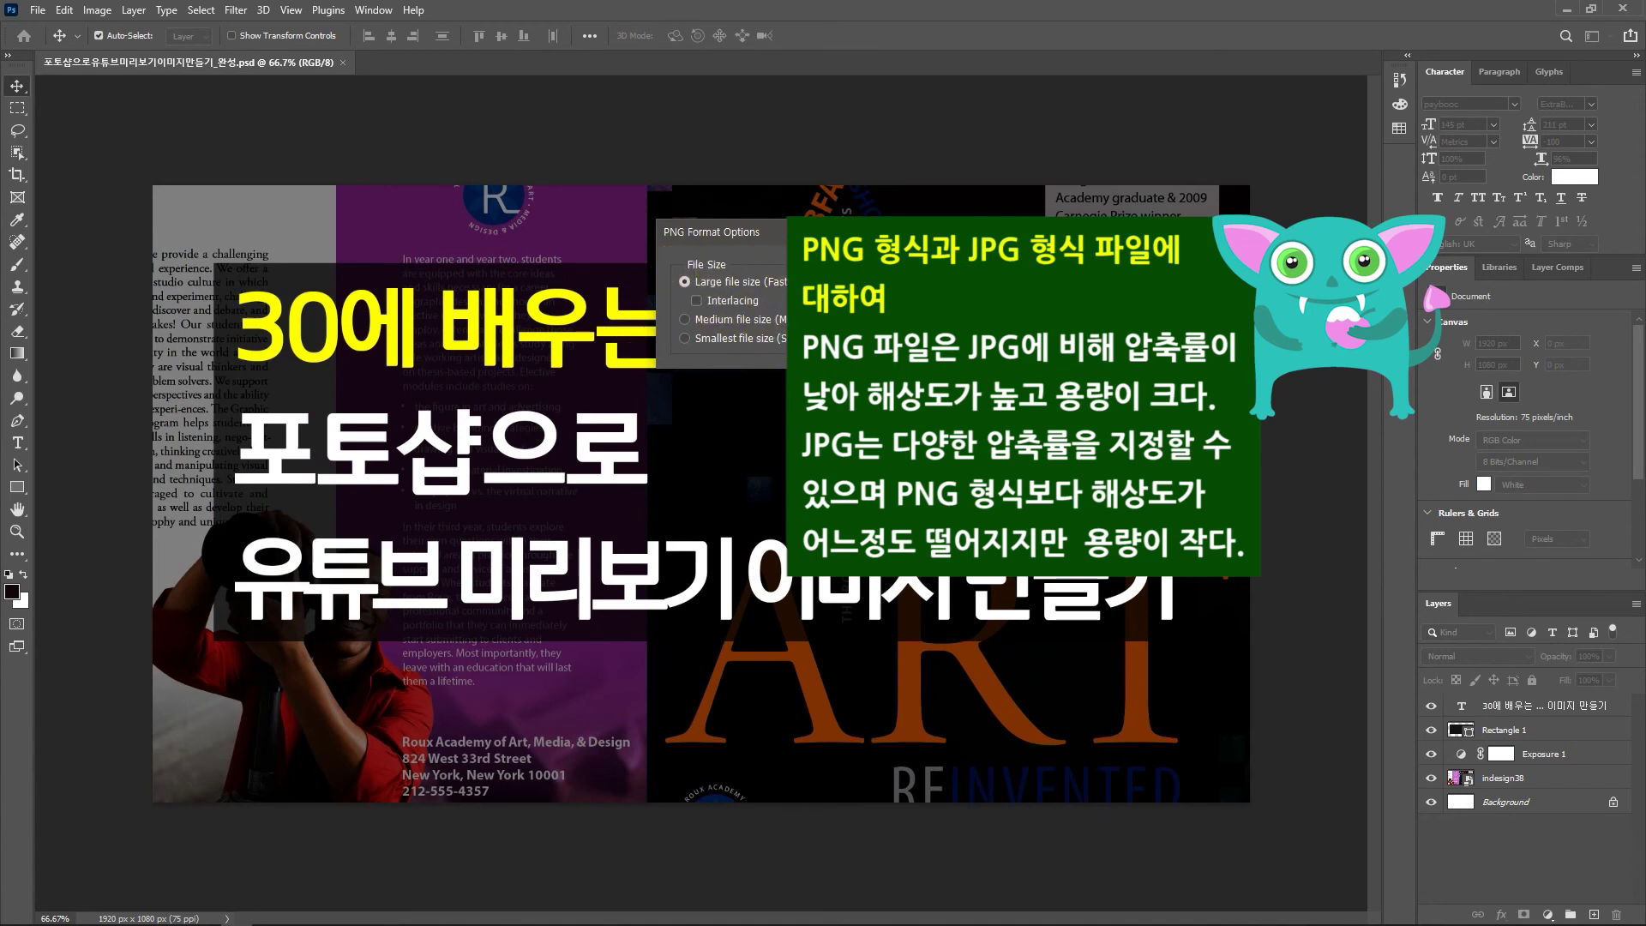
pyautogui.press('Return')
pyautogui.click(383, 452)
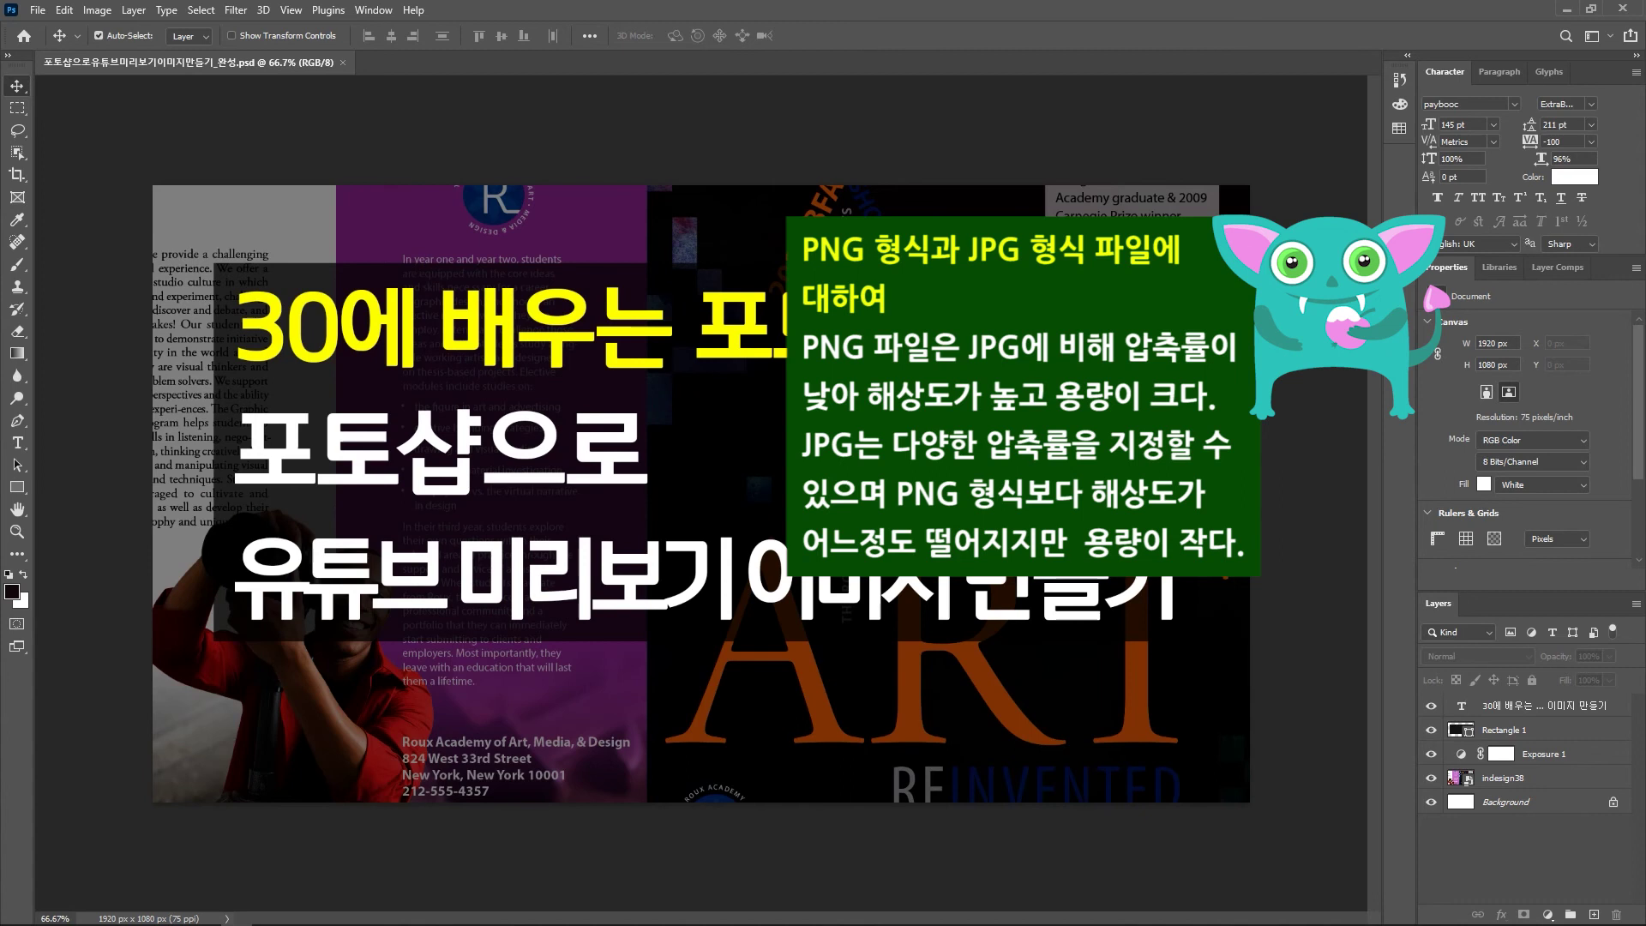
# - Switch to File Explorer and open 포토샵으로유튜브미리보기_표지.png in the Photos app to check the exported thumbnail
pyautogui.hotkey('alt', 'Tab')
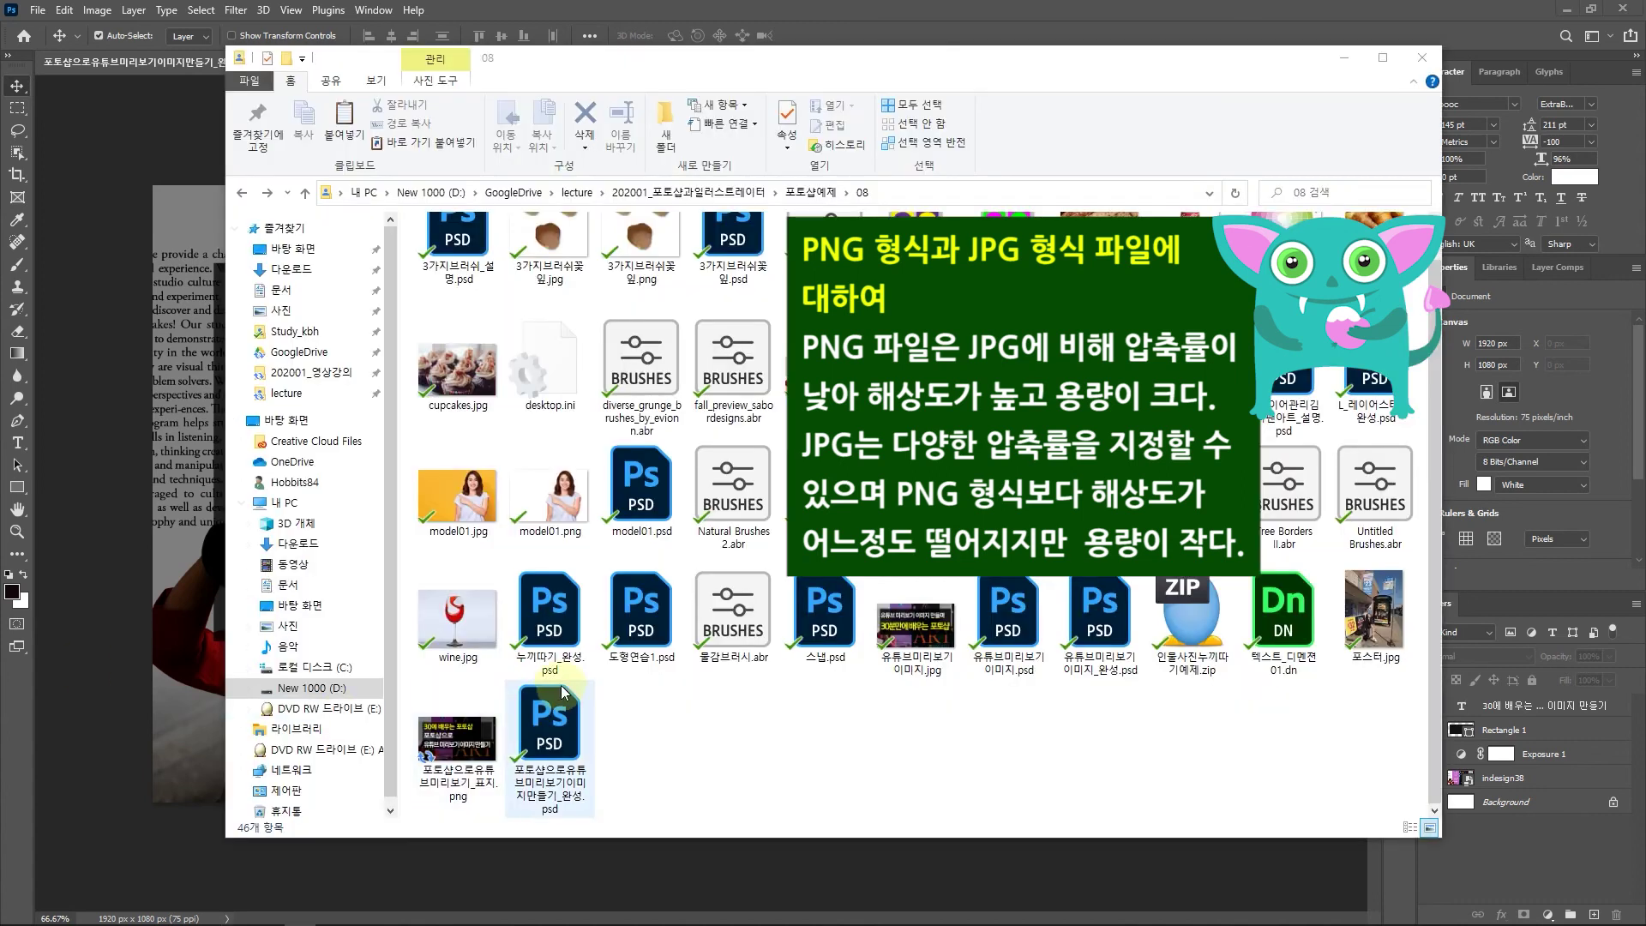
pyautogui.doubleClick(462, 739)
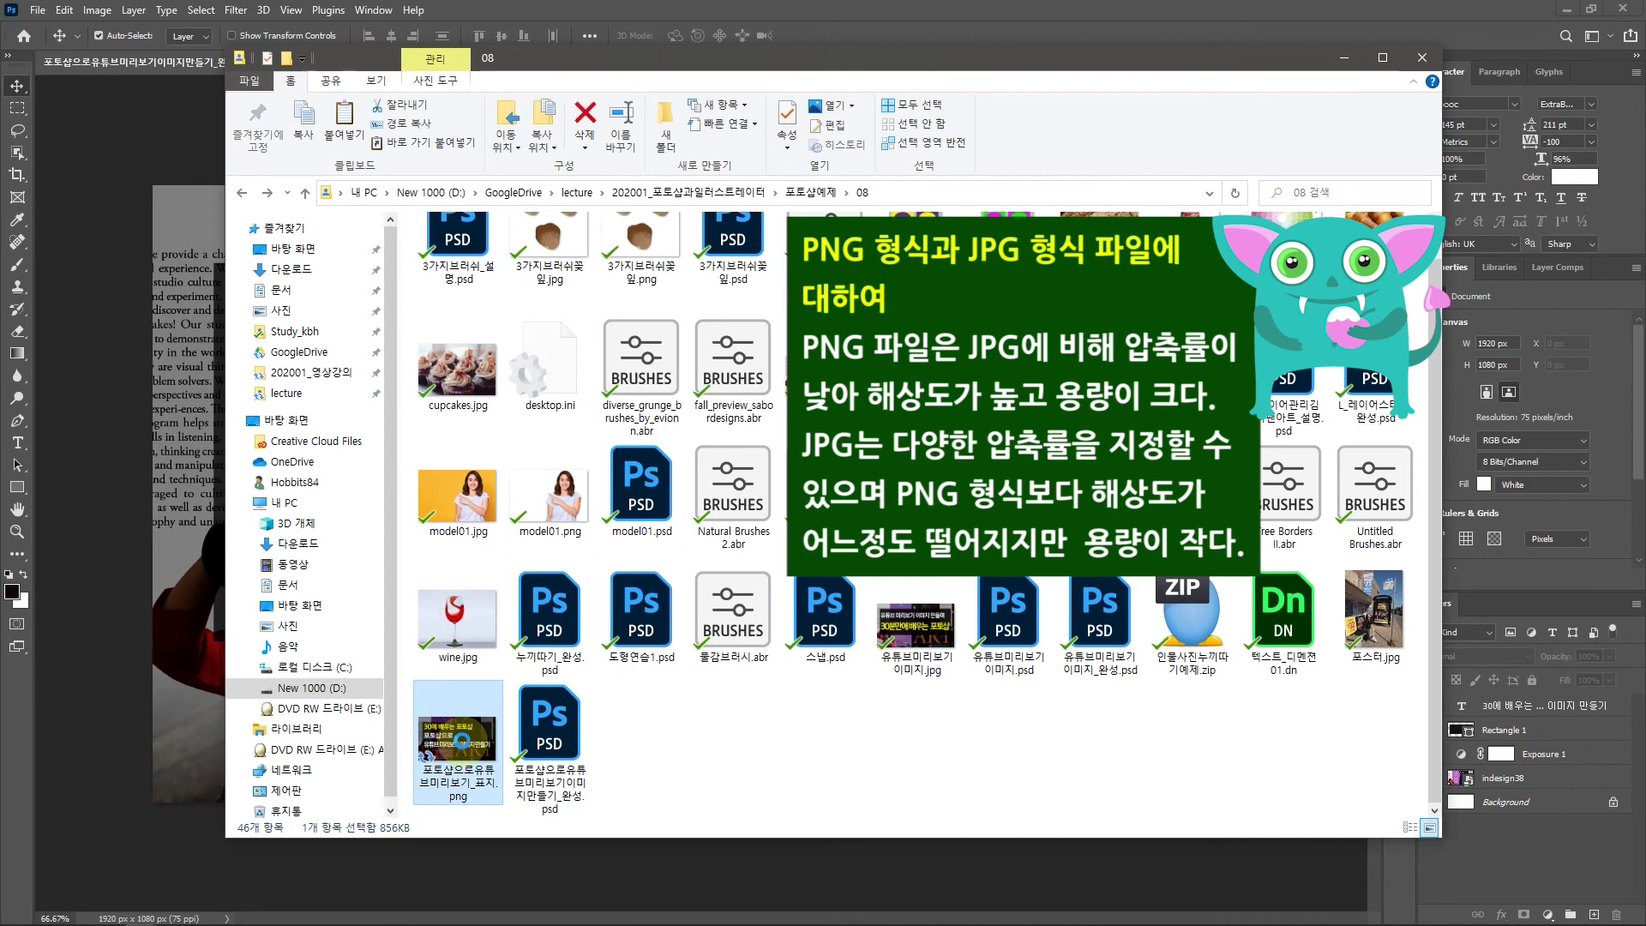
pyautogui.rightClick(461, 739)
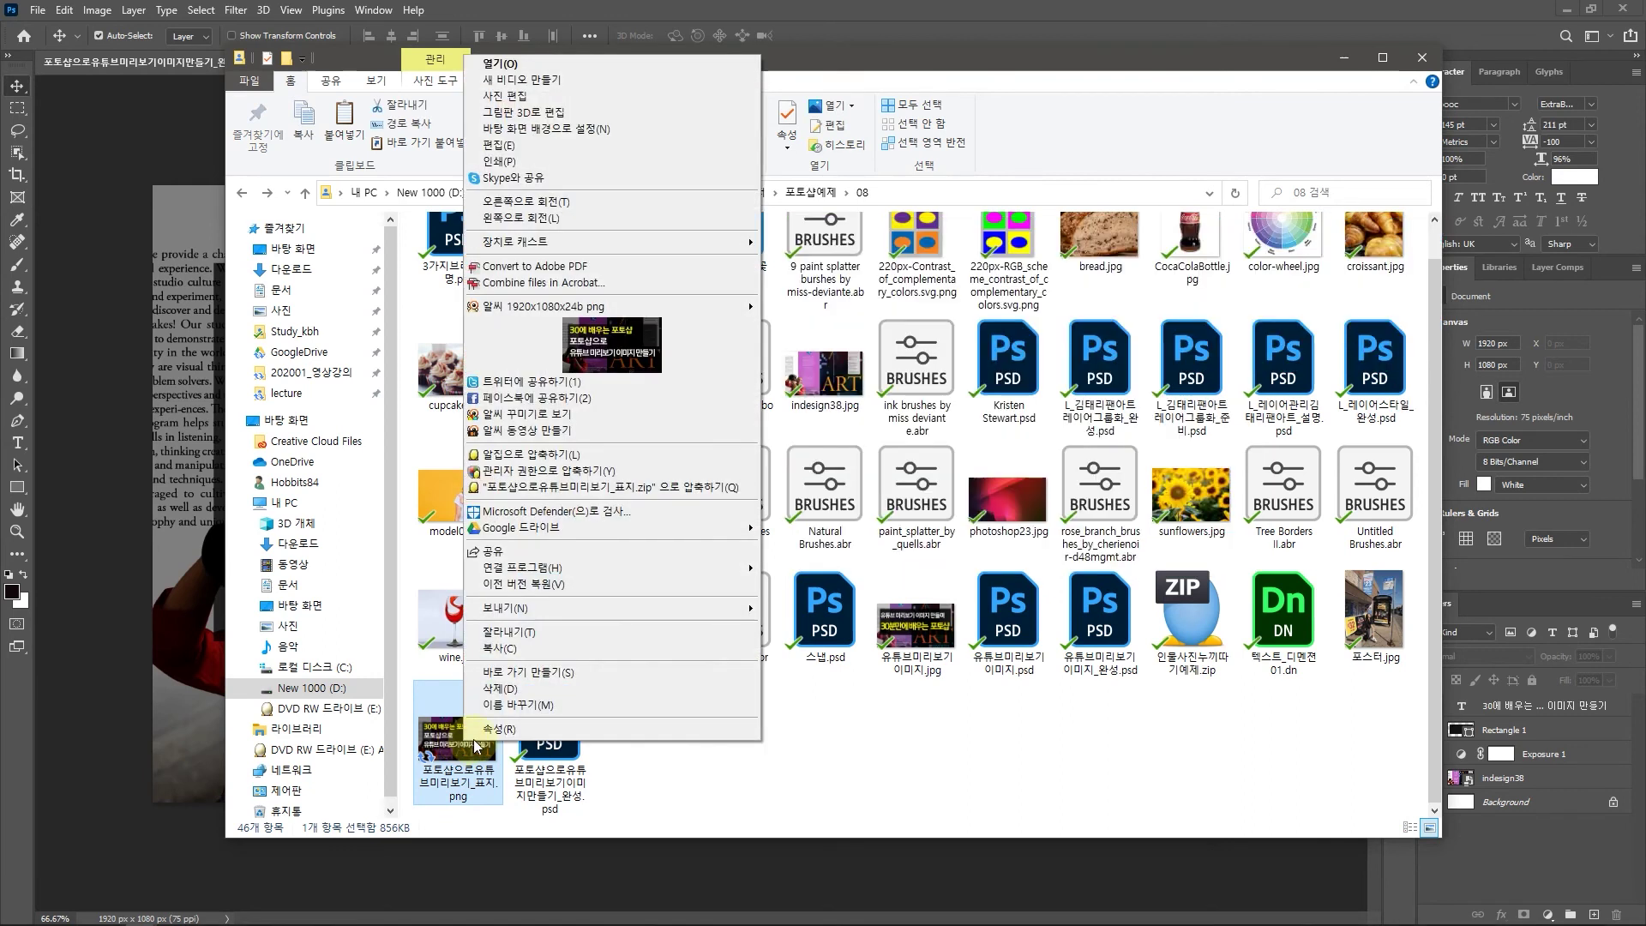
pyautogui.moveTo(712, 571)
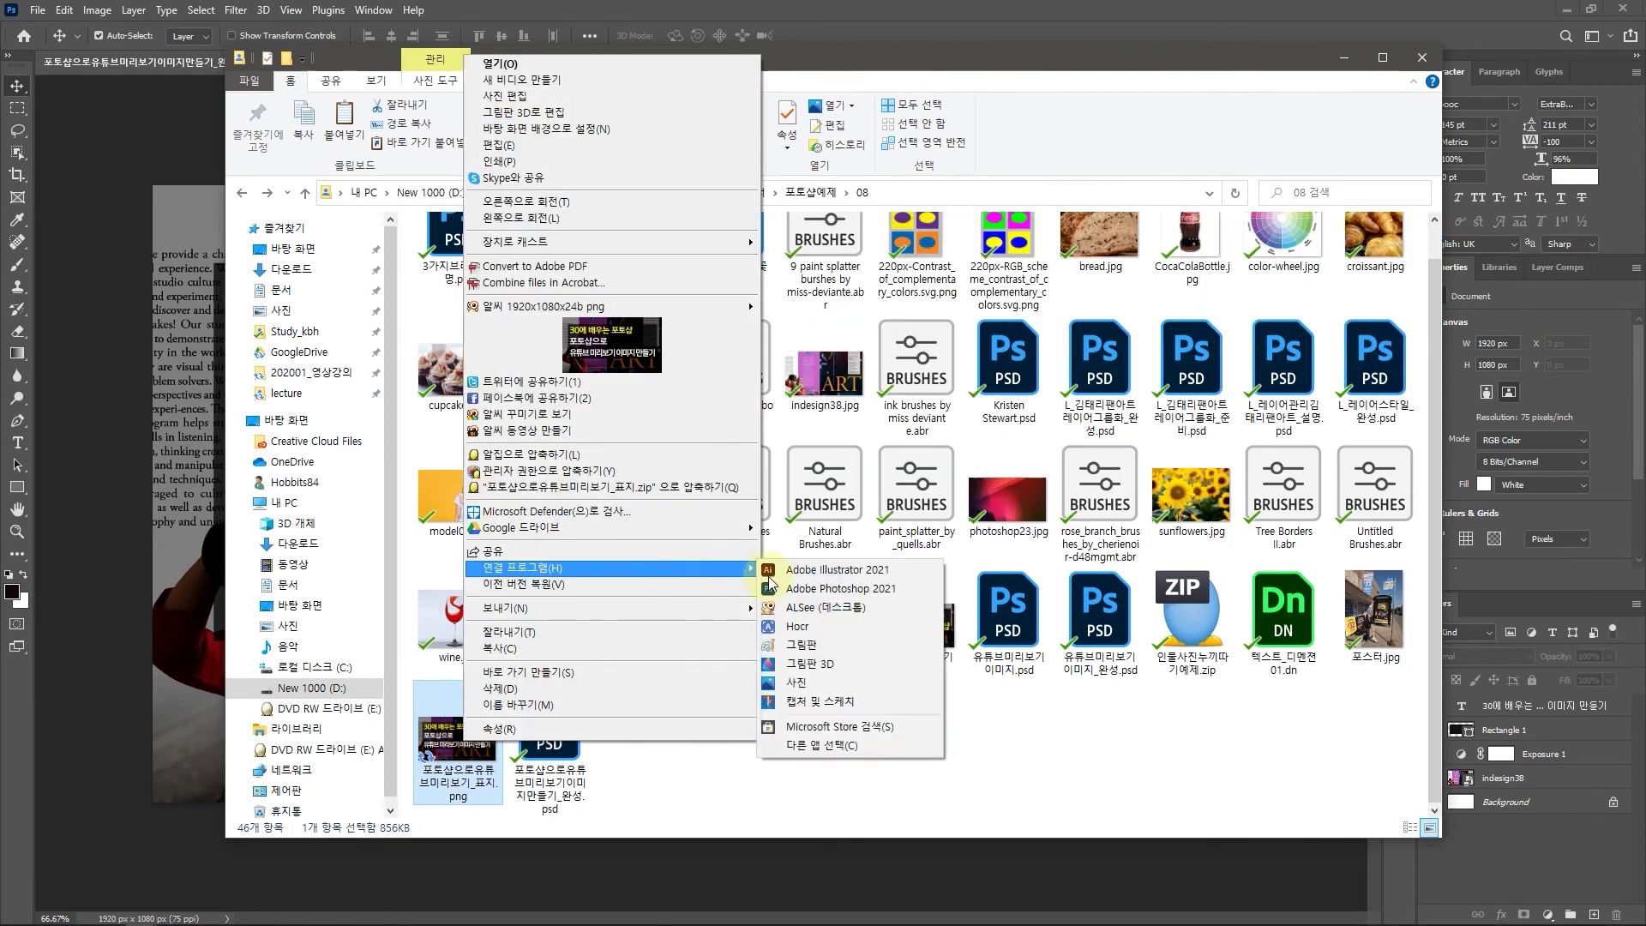
pyautogui.click(857, 684)
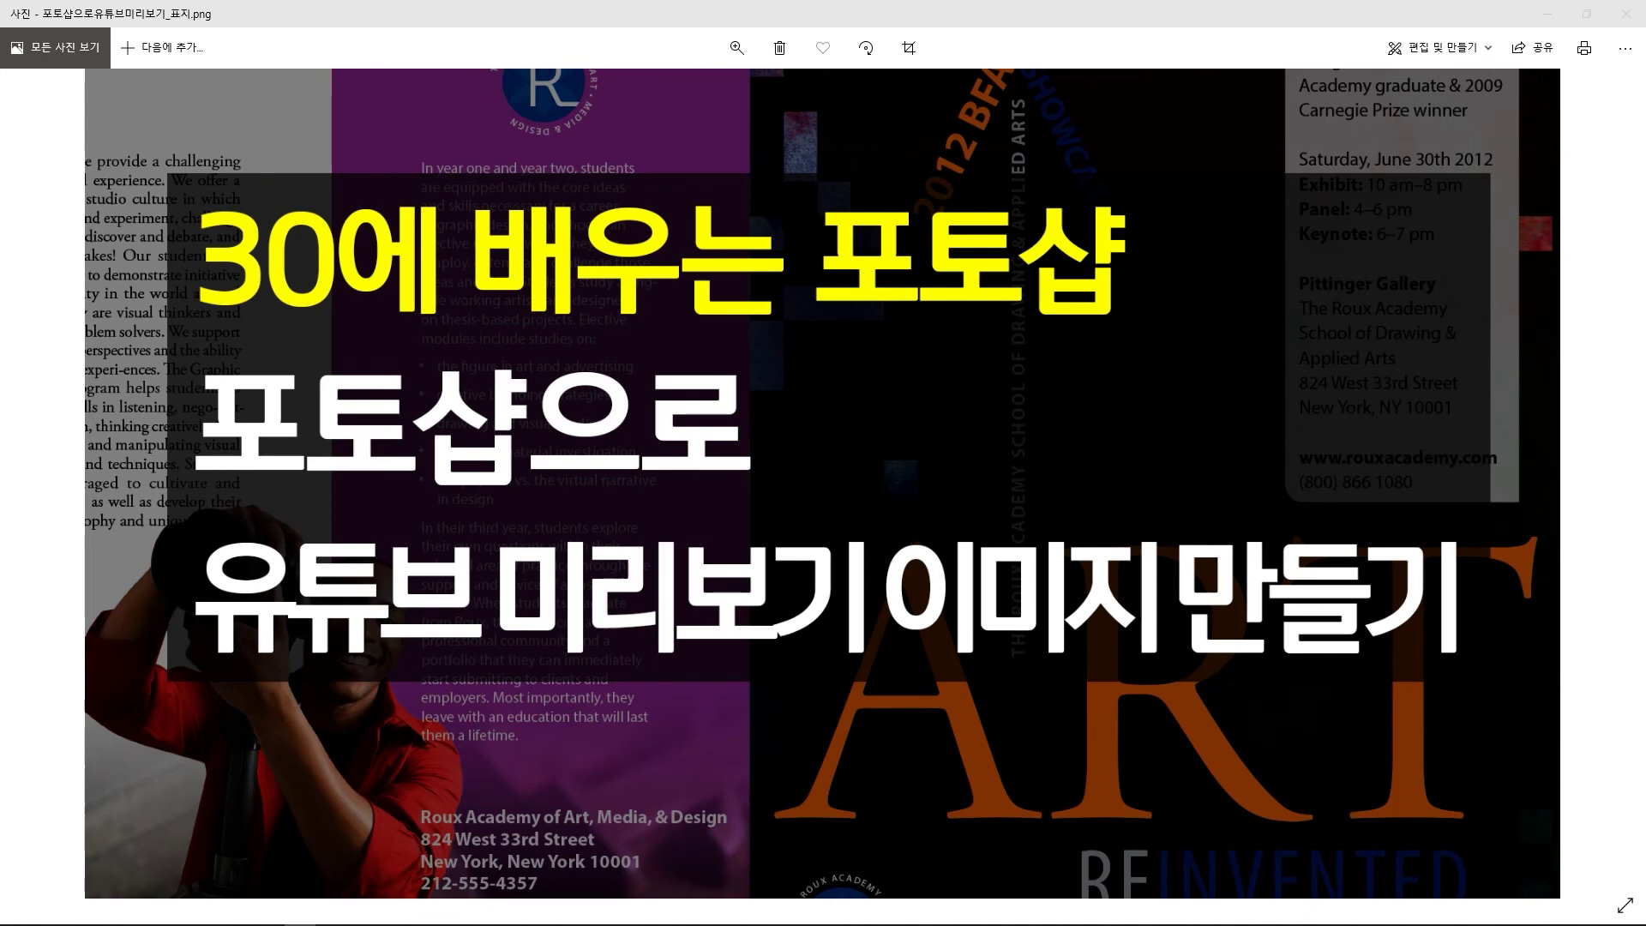
# - Switch to the browser and open the channel's uploaded video list in YouTube Studio
pyautogui.hotkey('alt', 'Tab')
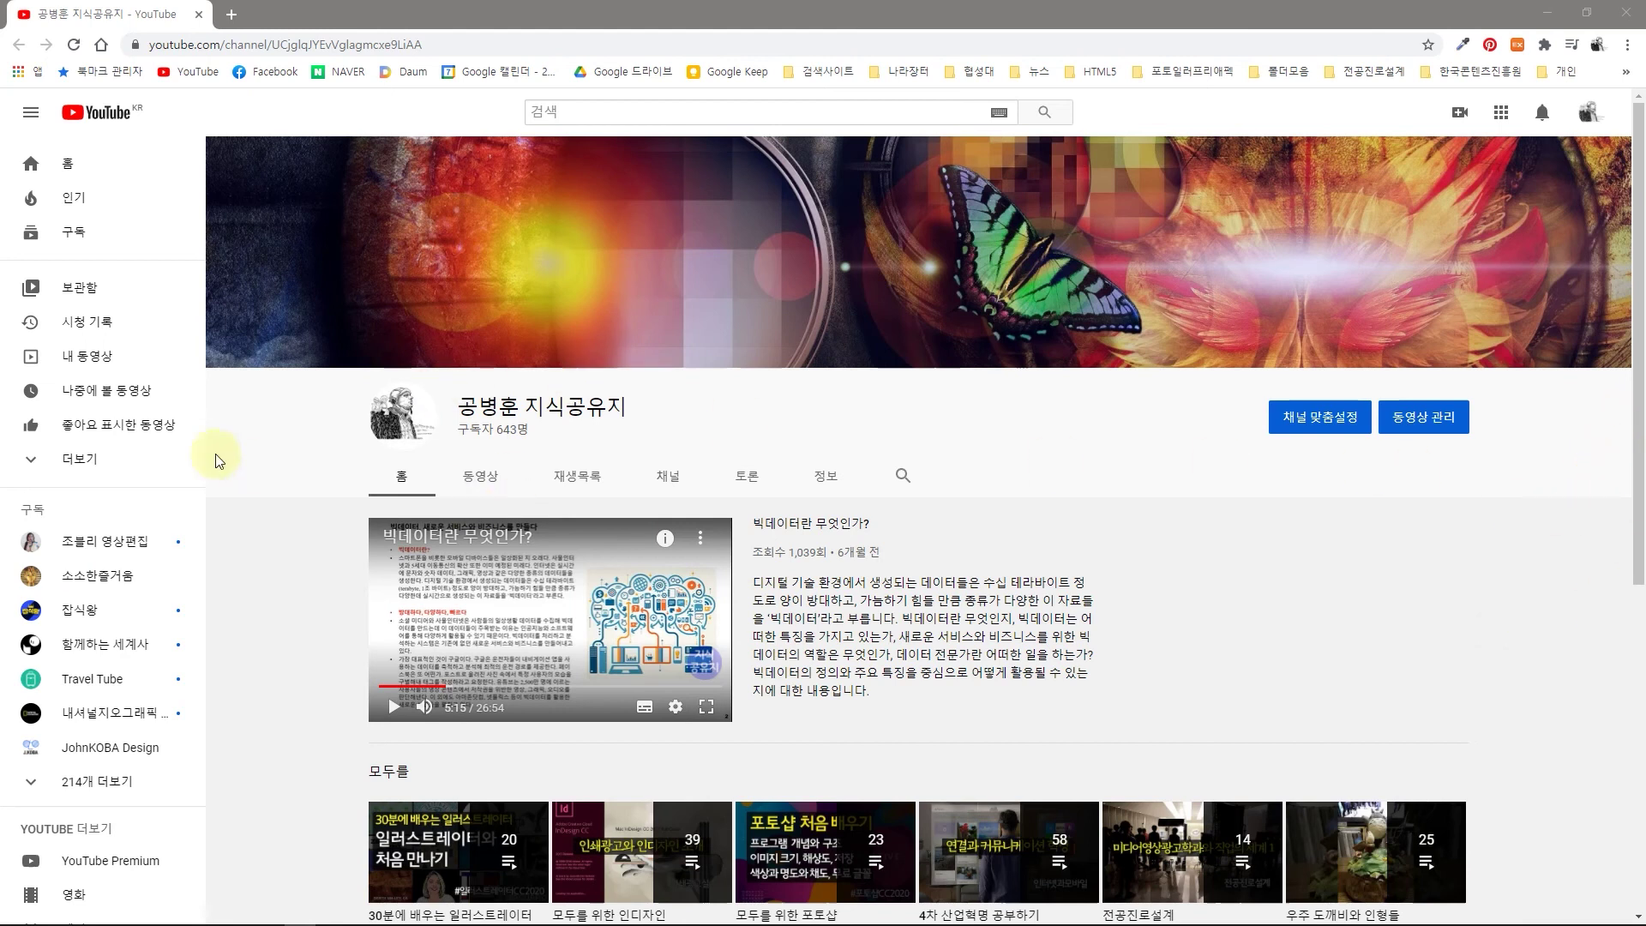
pyautogui.click(1591, 114)
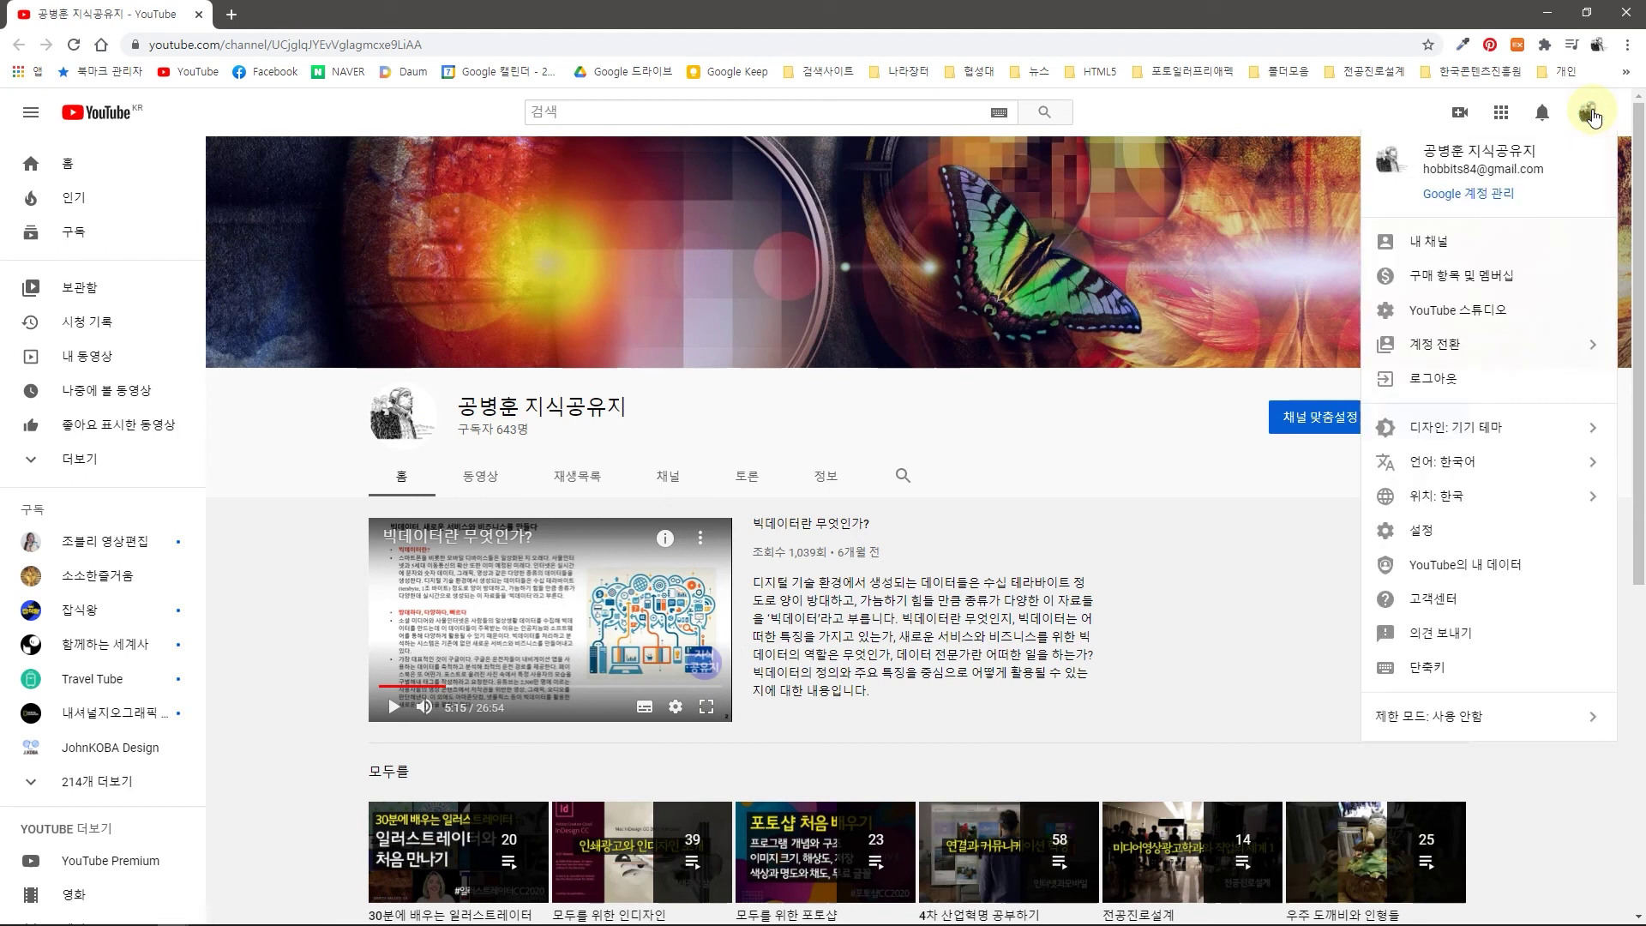
pyautogui.click(1446, 315)
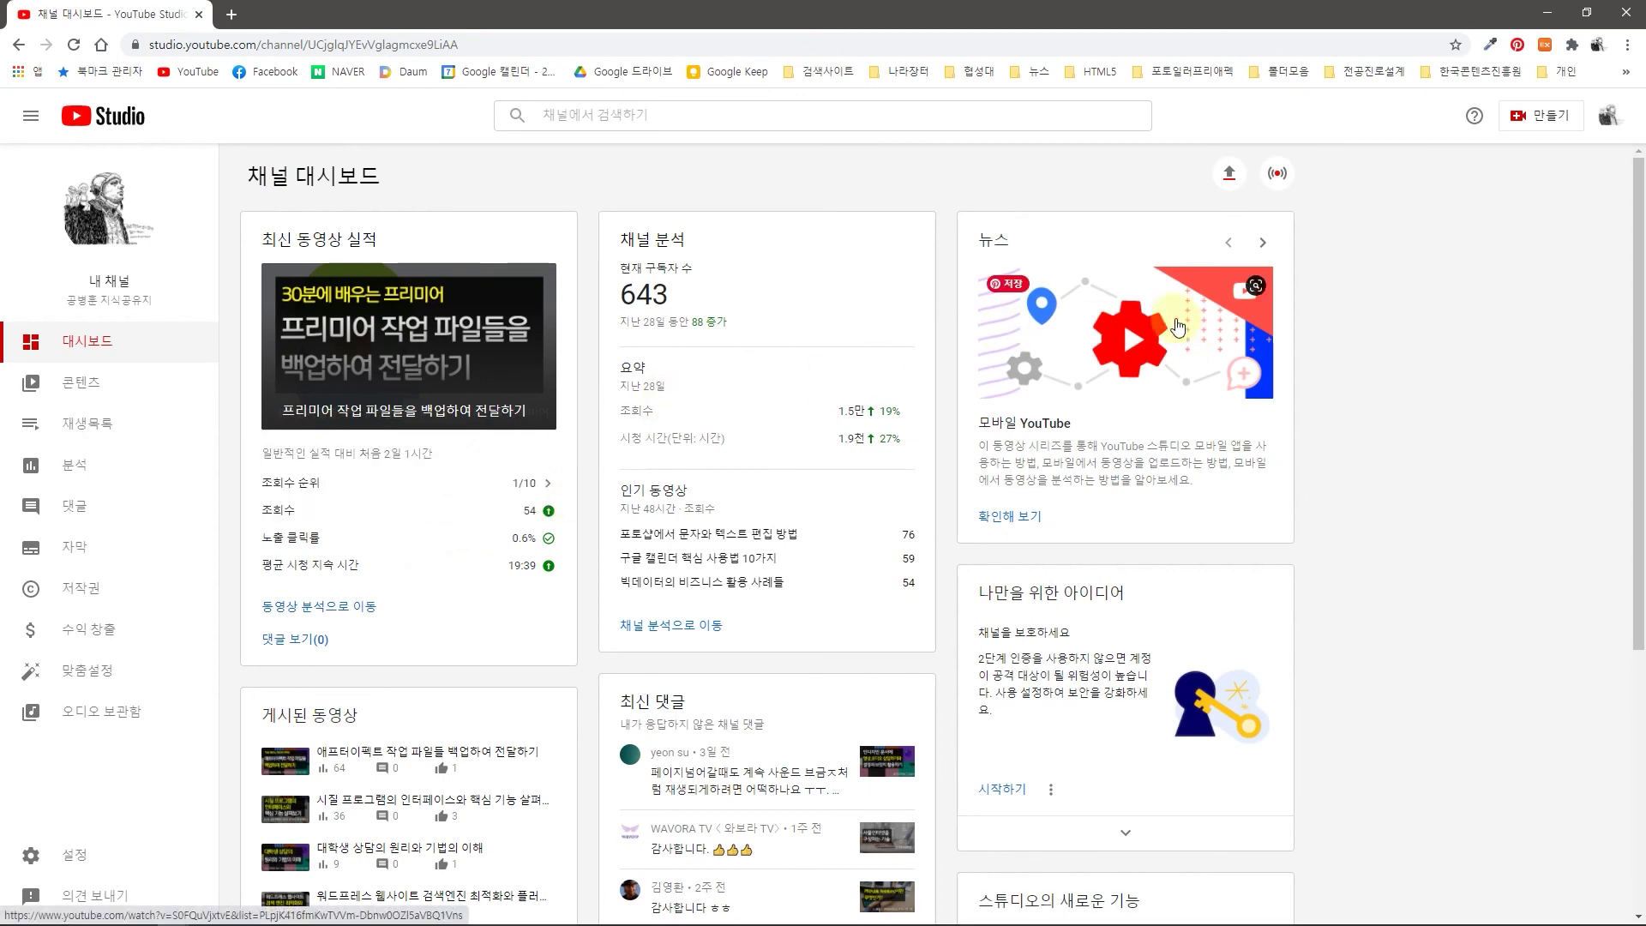
pyautogui.click(86, 385)
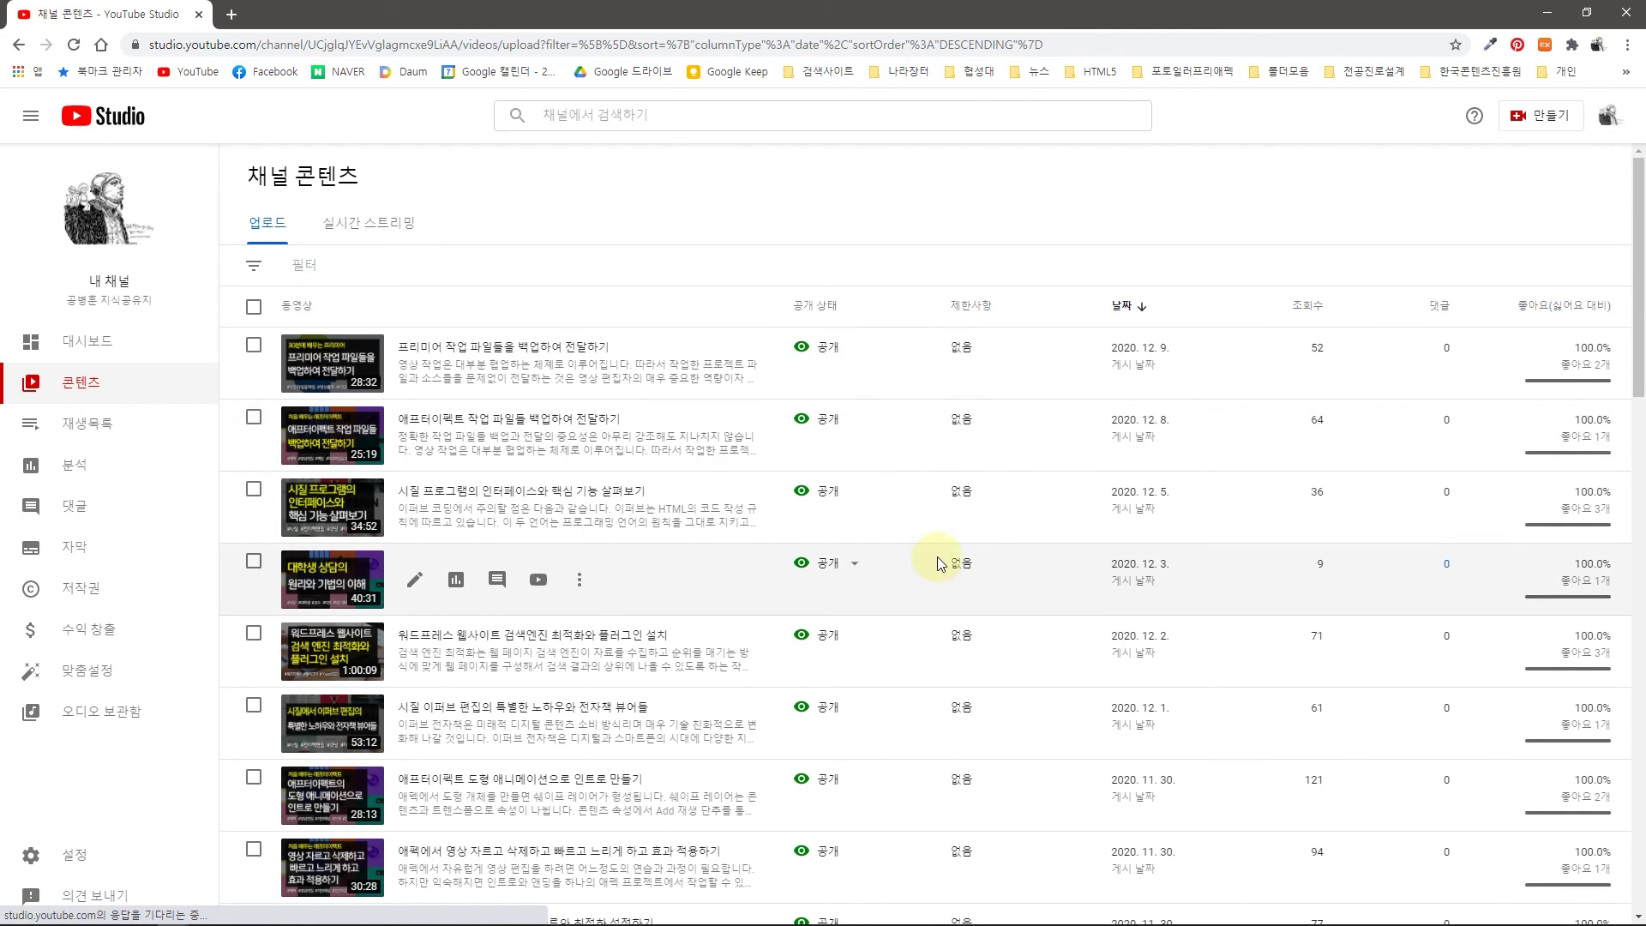
pyautogui.scroll(-2, 918, 503)
pyautogui.scroll(2, 886, 477)
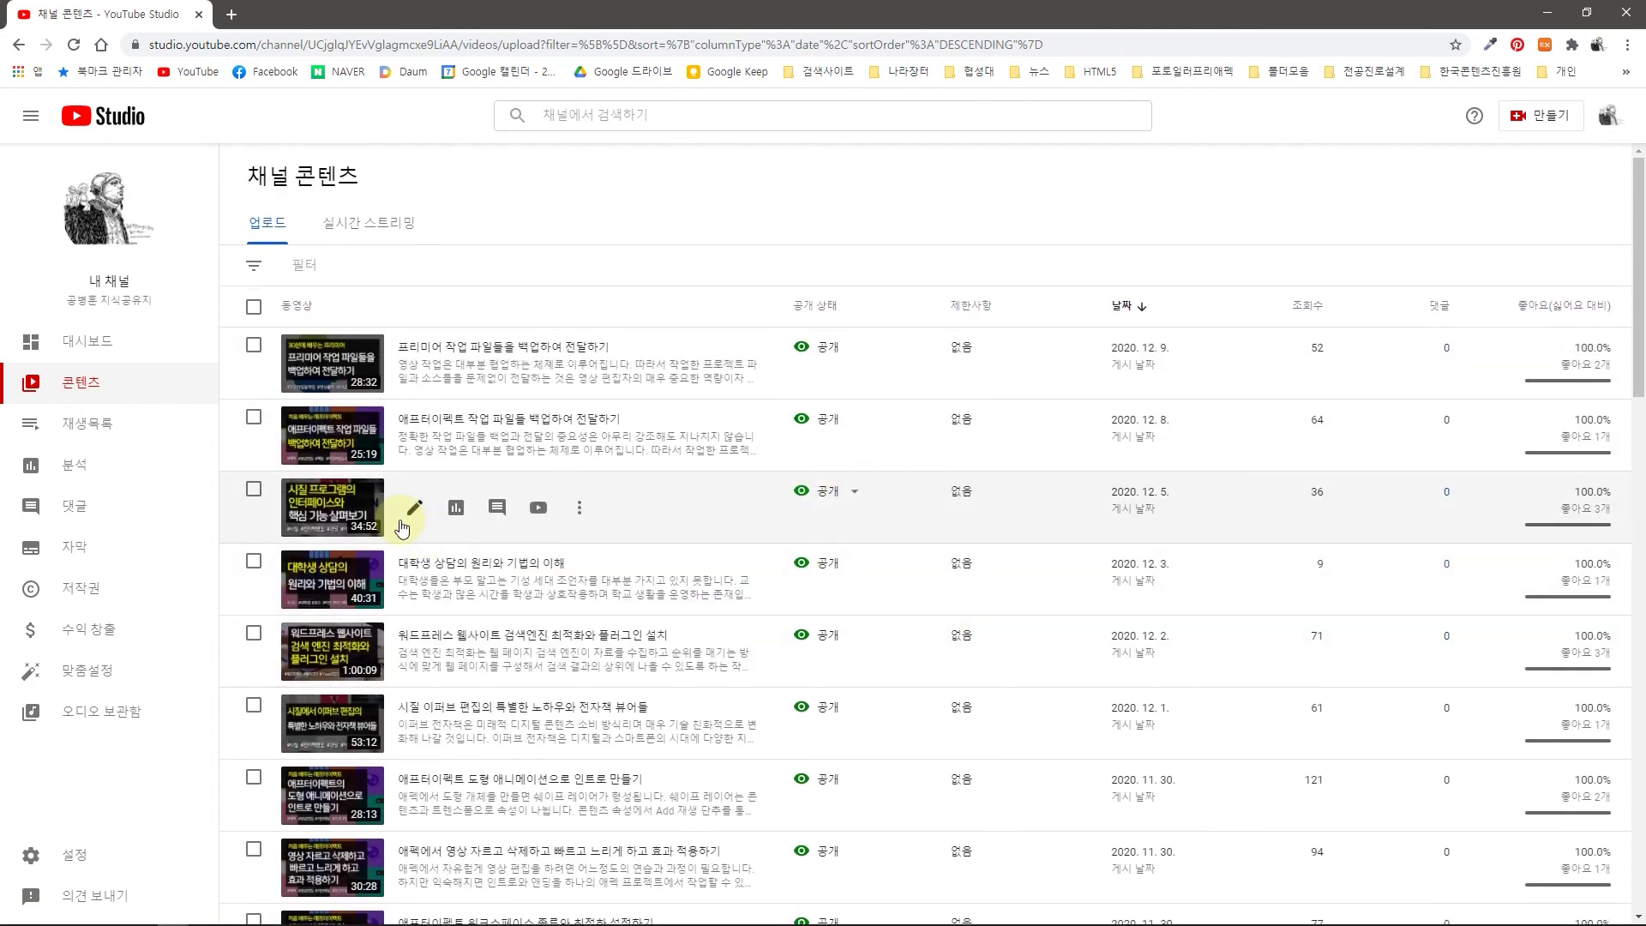
# - Open the details of the video 시질 프로그램의 인터페이스와 핵심 기능 살펴보기 at its thumbnail section
pyautogui.click(411, 514)
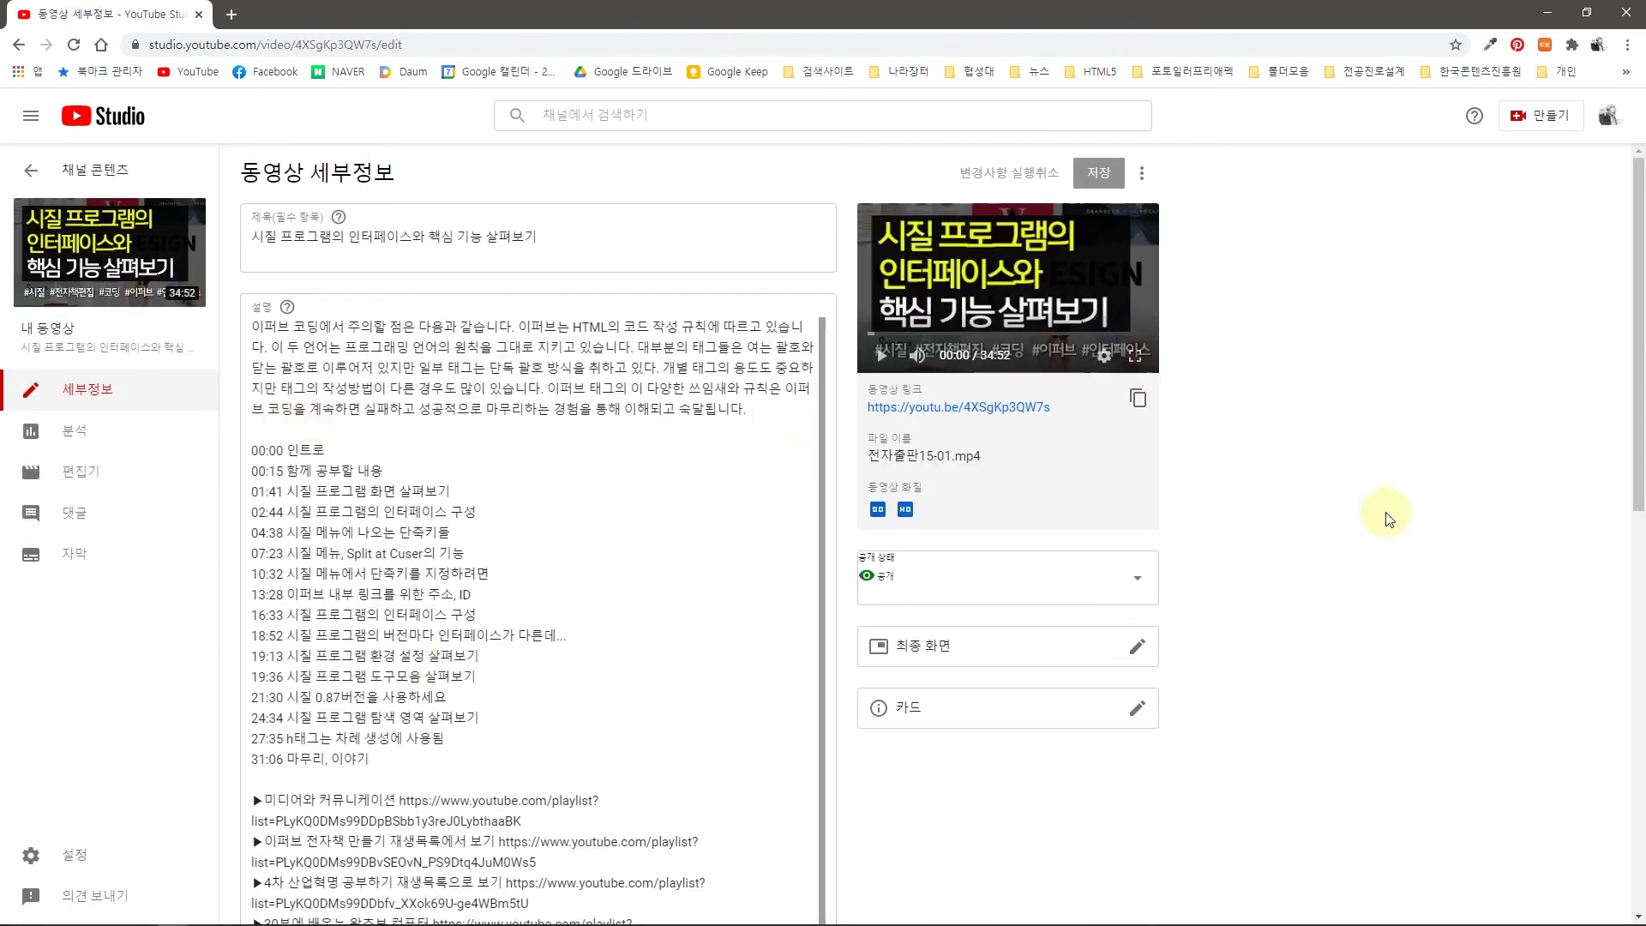
pyautogui.scroll(-7, 1429, 654)
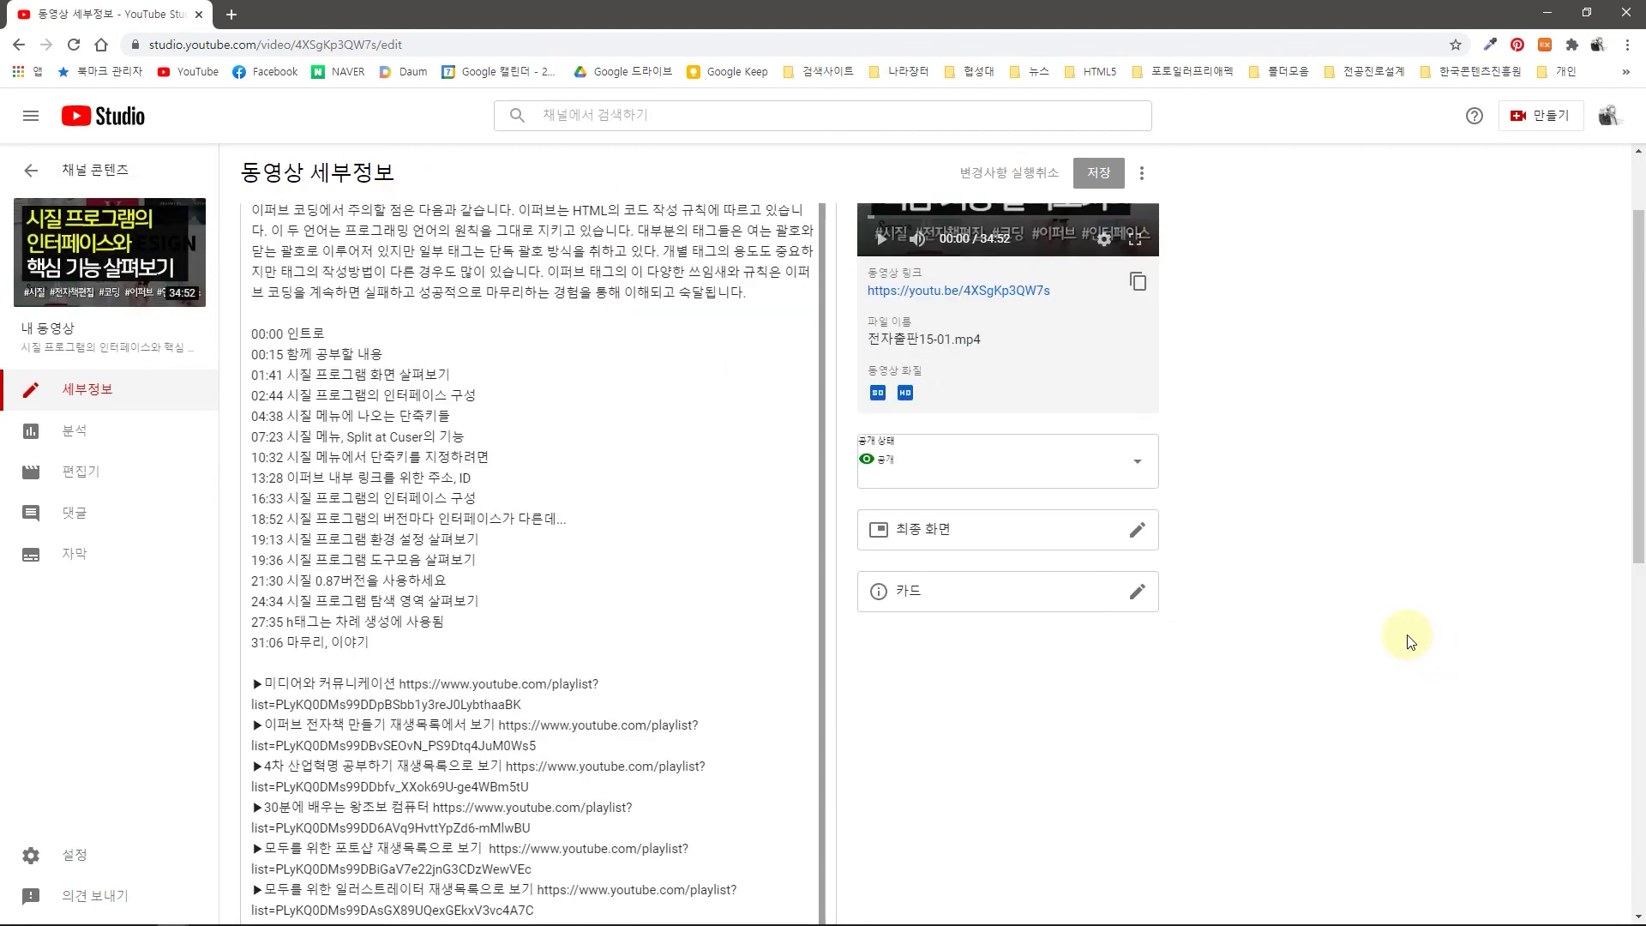
pyautogui.scroll(-2, 1410, 639)
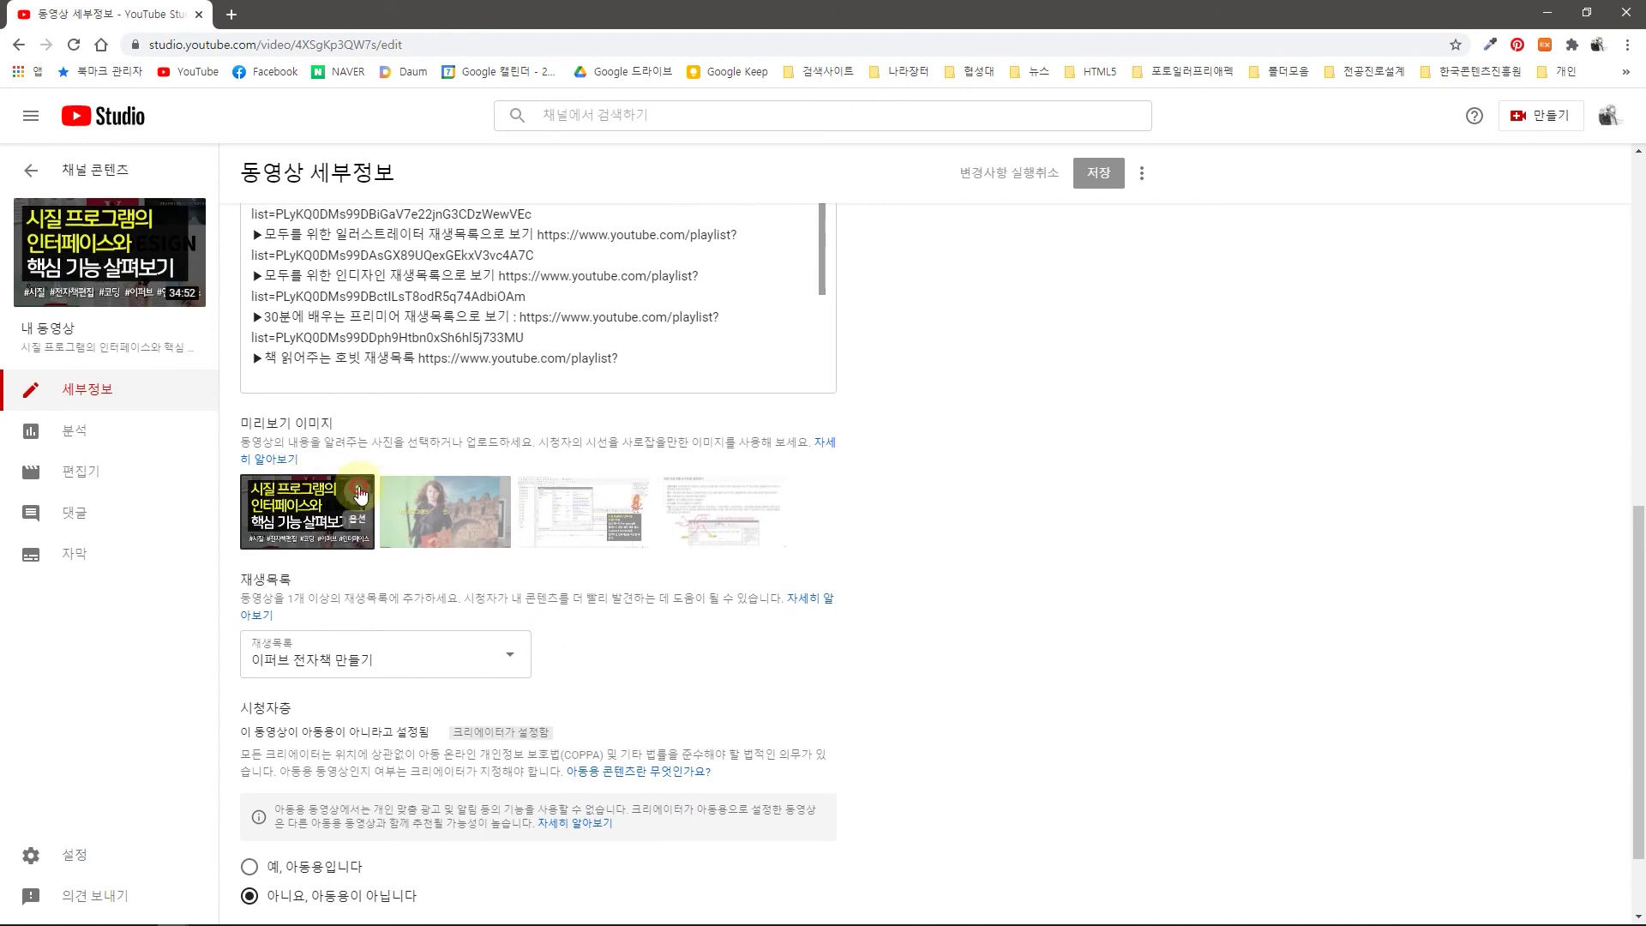
# - Try to replace the video's current thumbnail with 포토샵으로유튜브미리보기_표지.png, then cancel the file selection
pyautogui.click(360, 495)
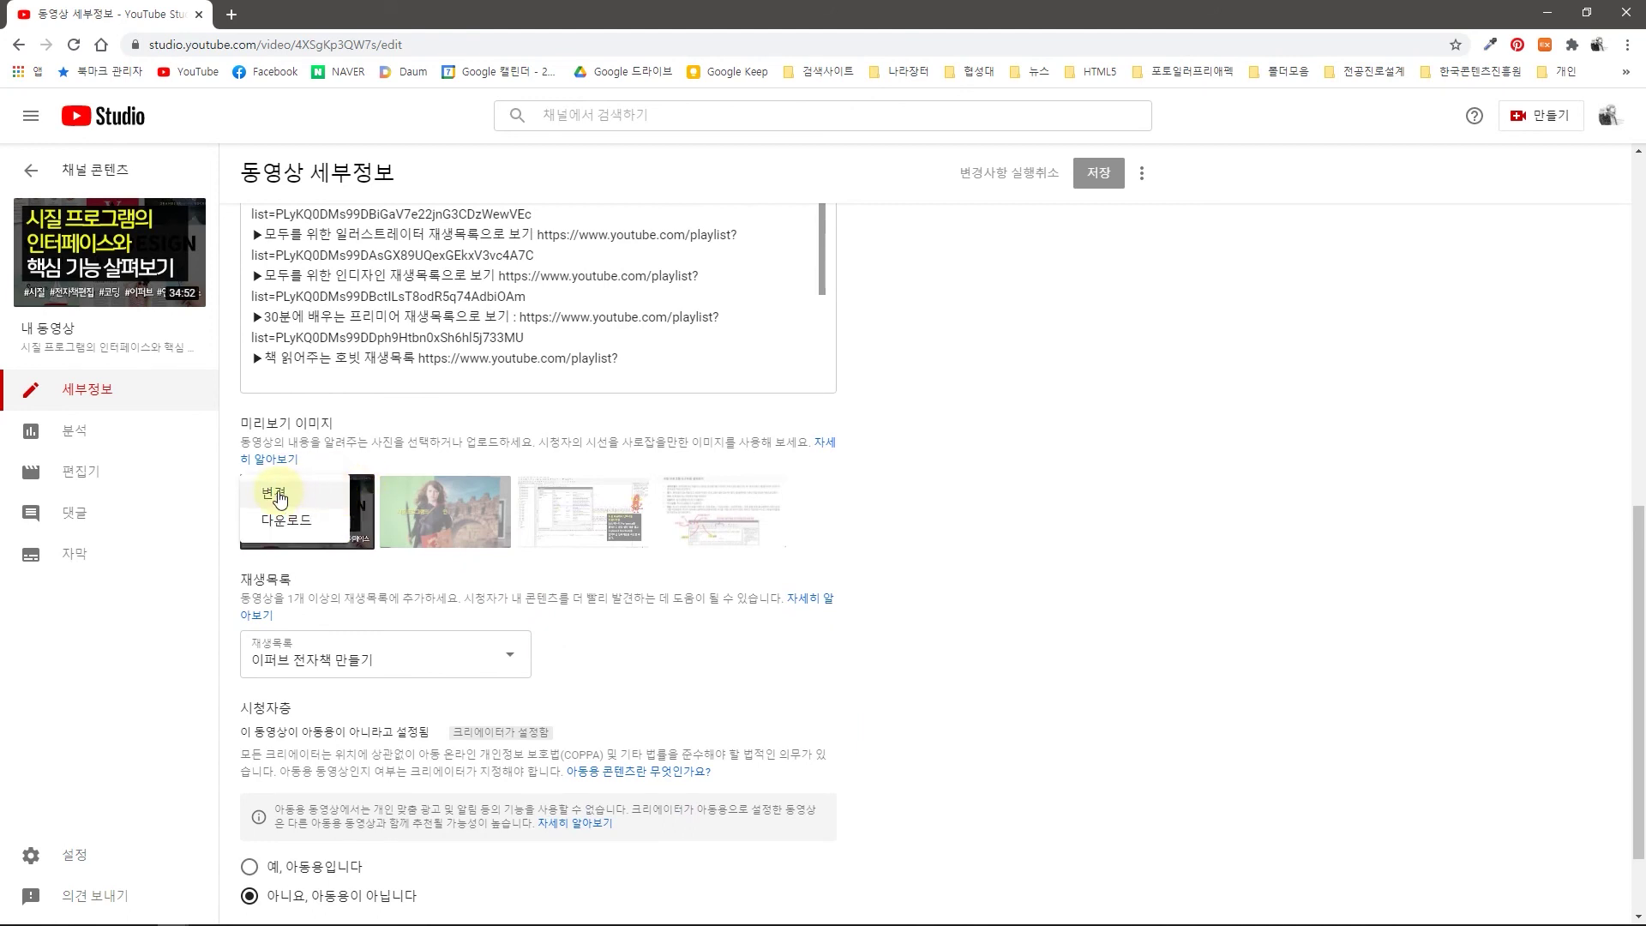
pyautogui.click(278, 497)
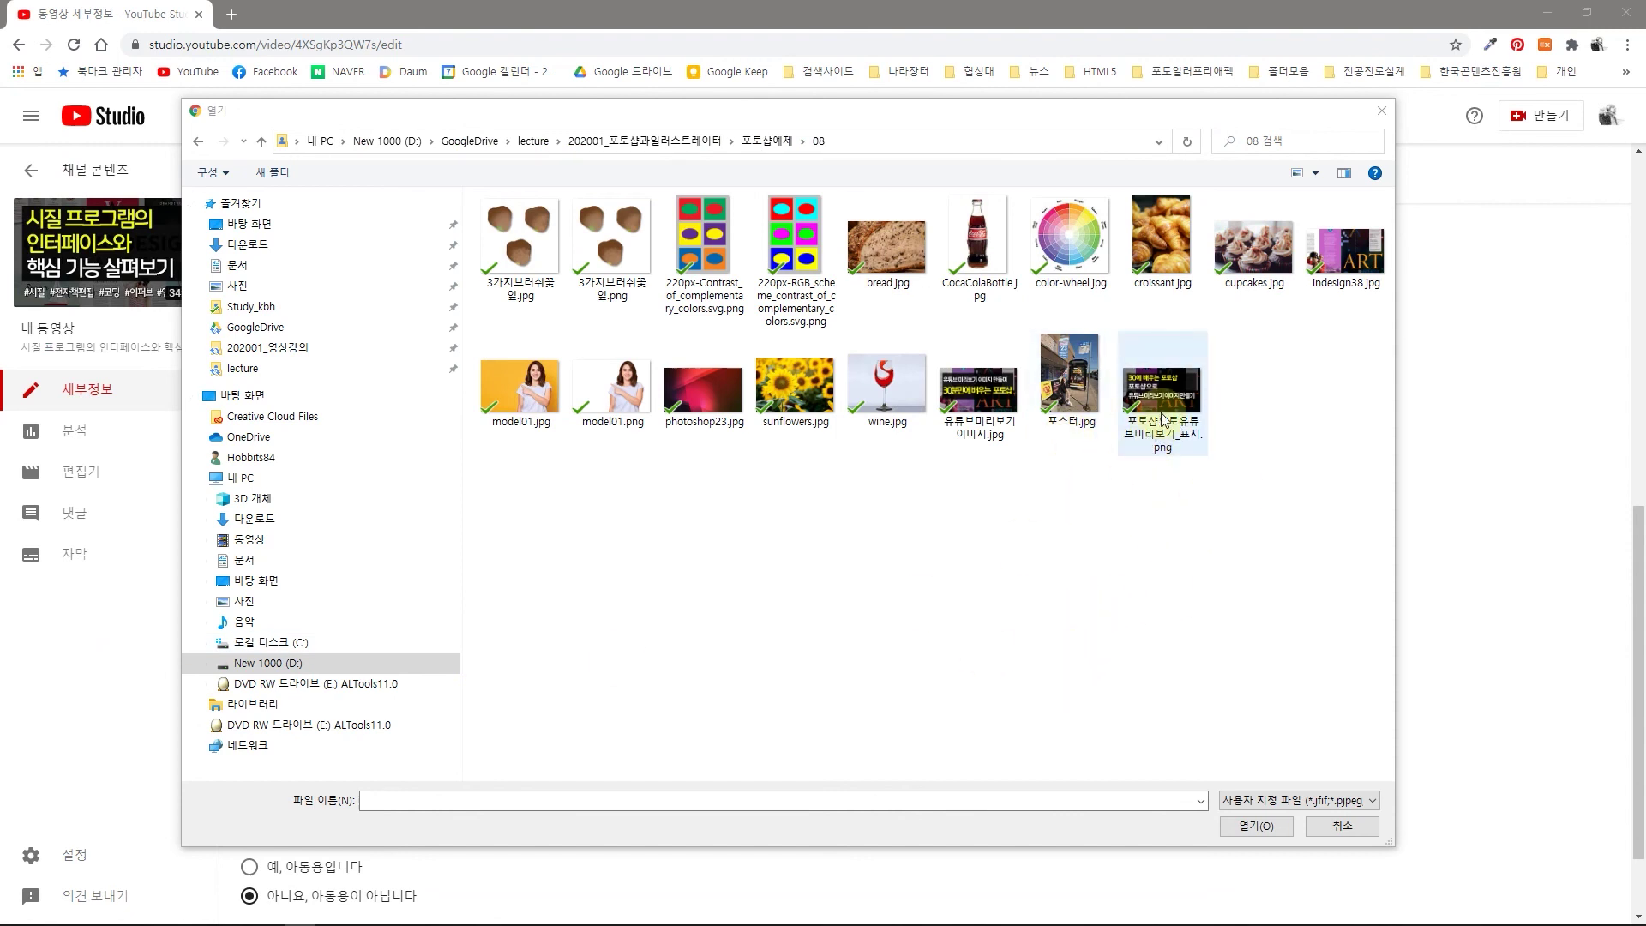
pyautogui.click(1159, 433)
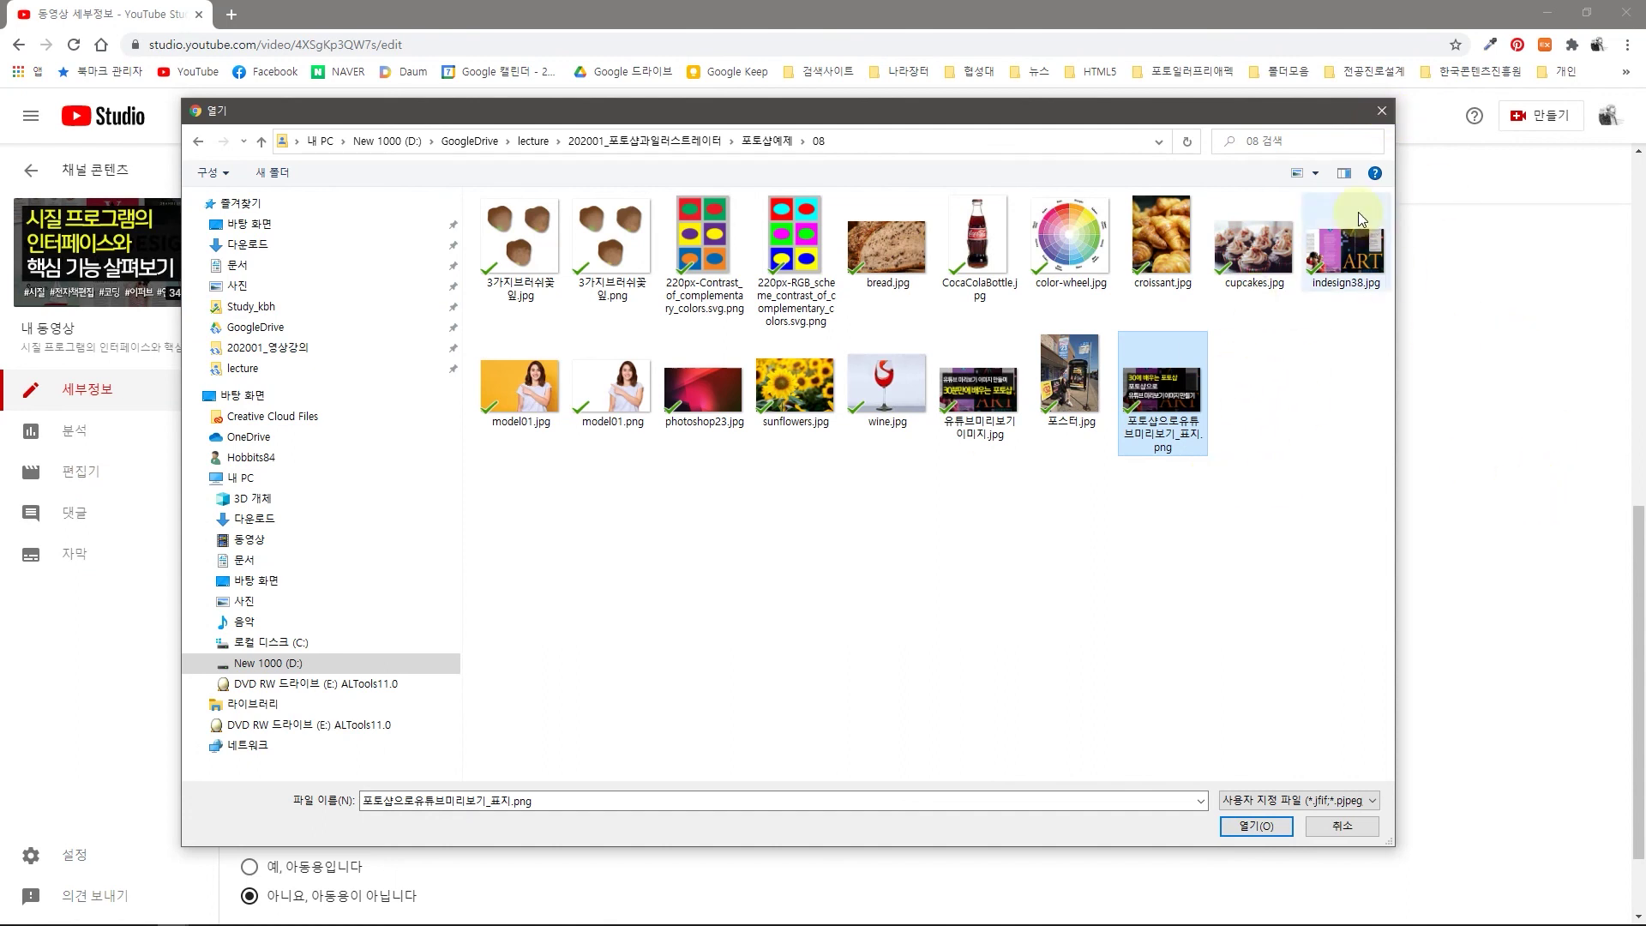
pyautogui.click(1383, 112)
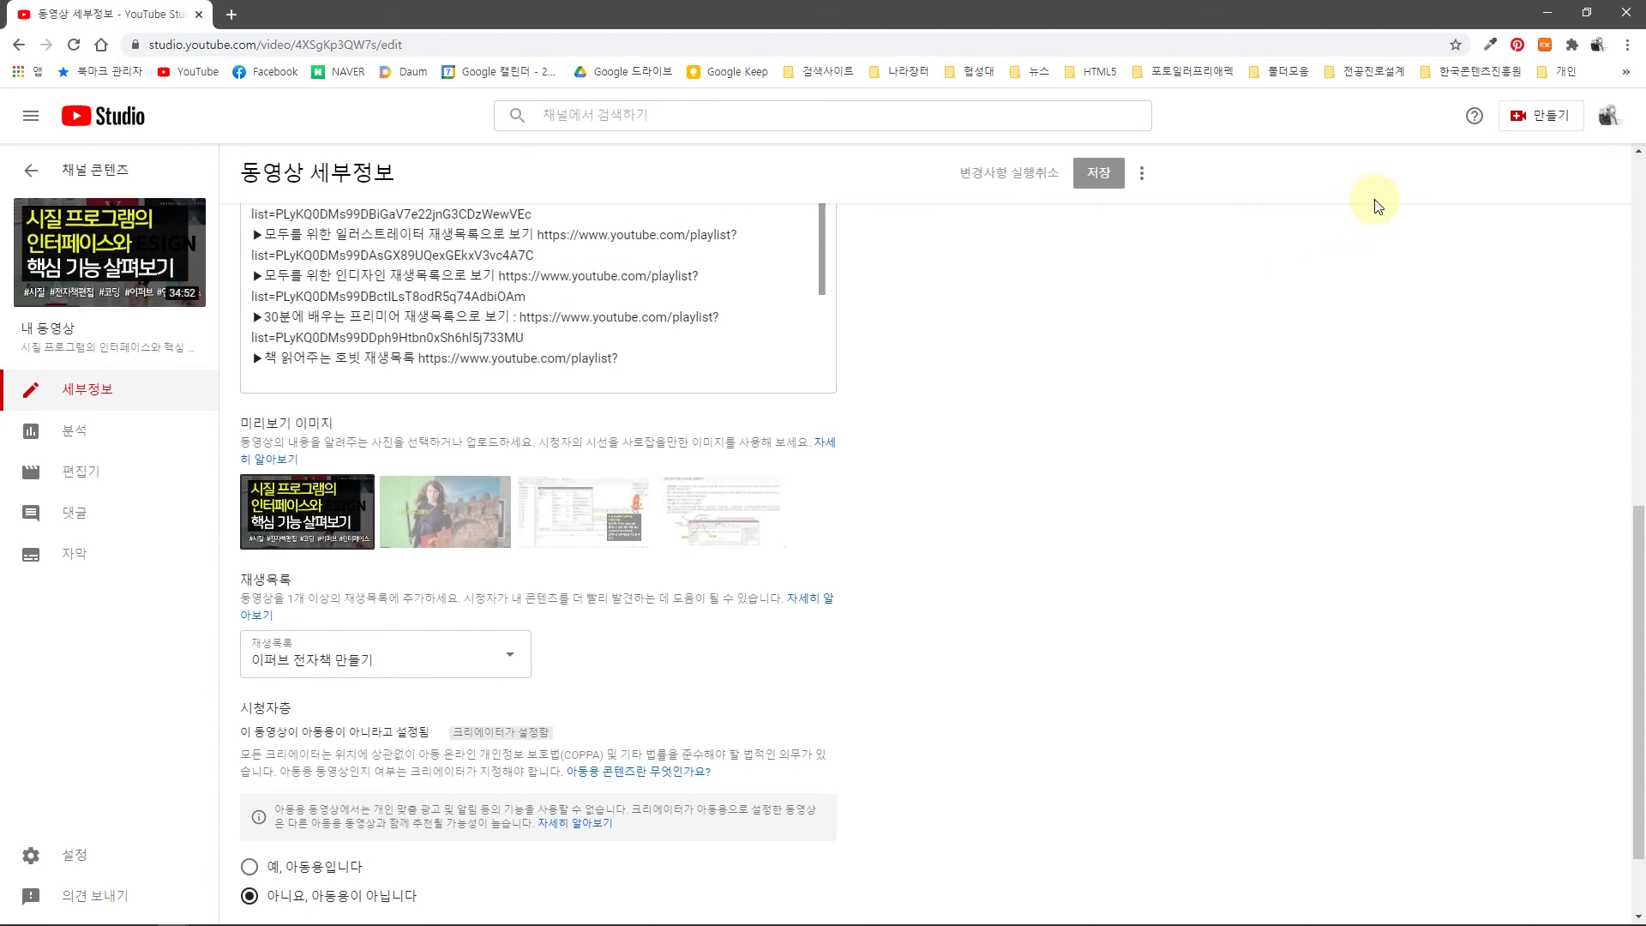
# - Minimize the browser, close the image preview and the folder window, and return to Photoshop
pyautogui.click(1543, 19)
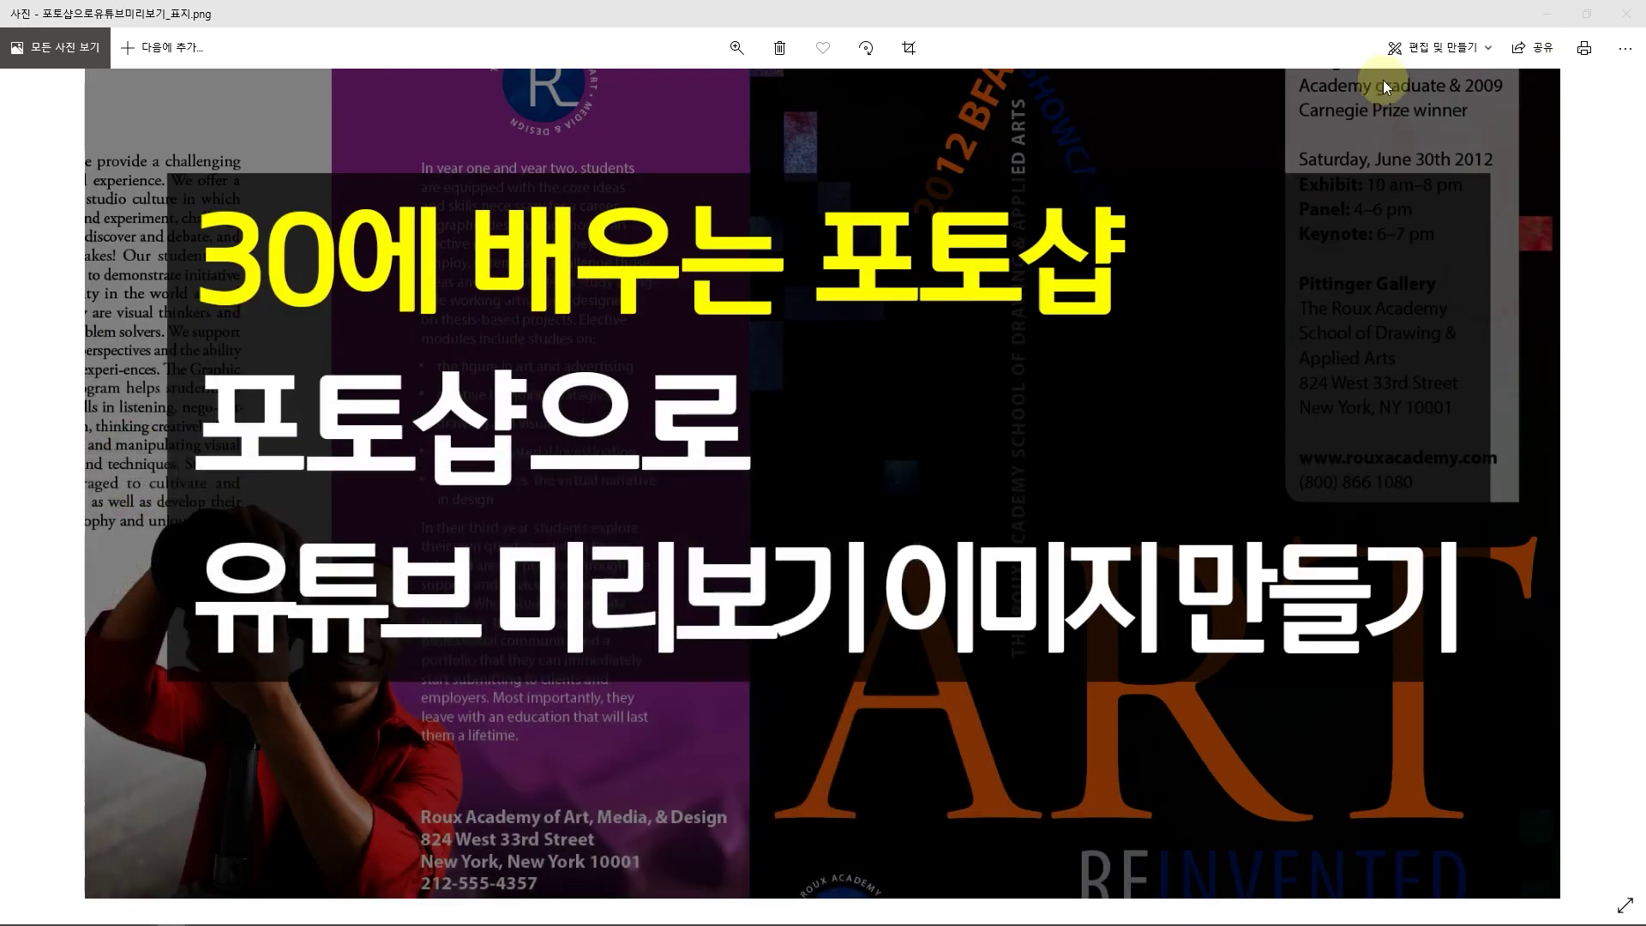
pyautogui.click(1633, 22)
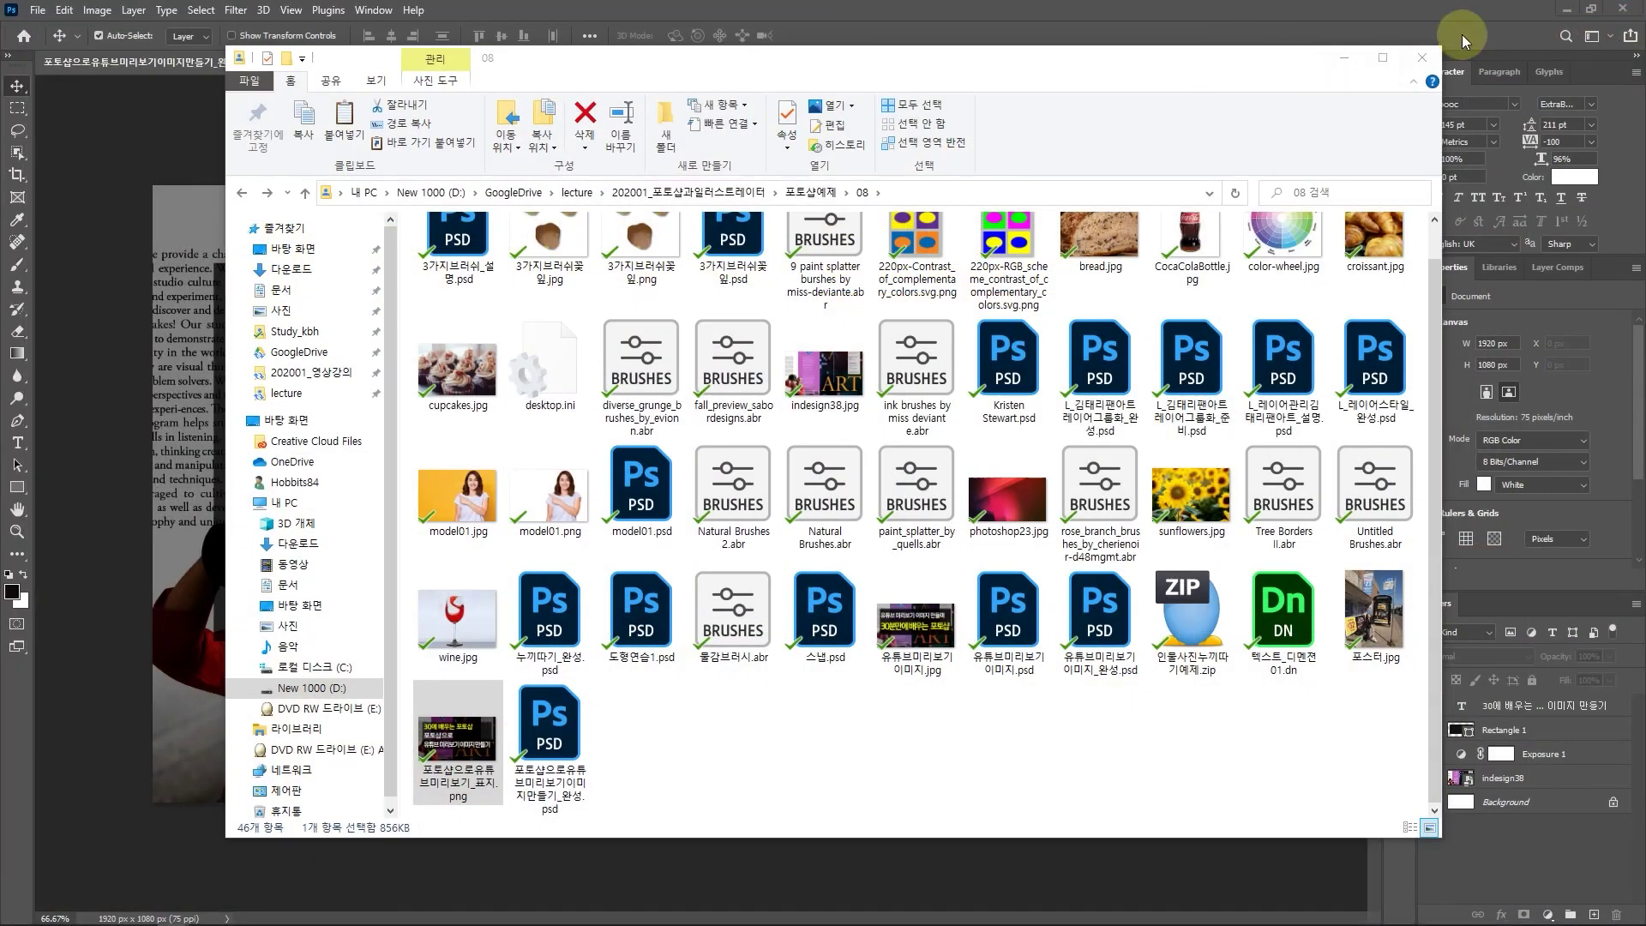
pyautogui.click(1421, 60)
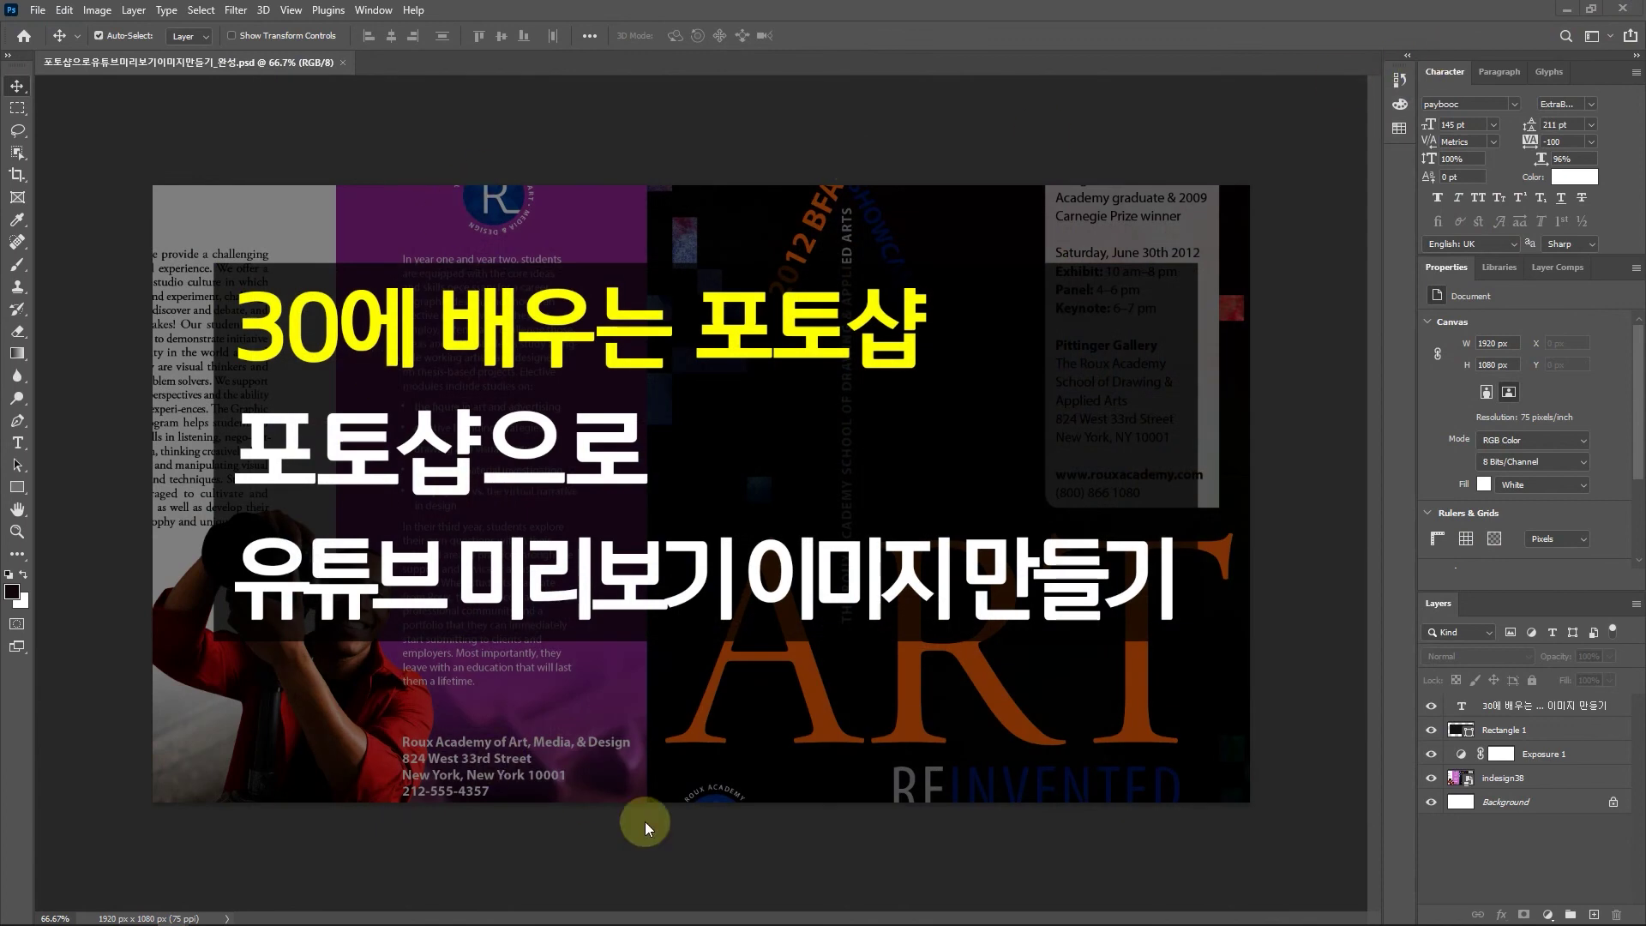